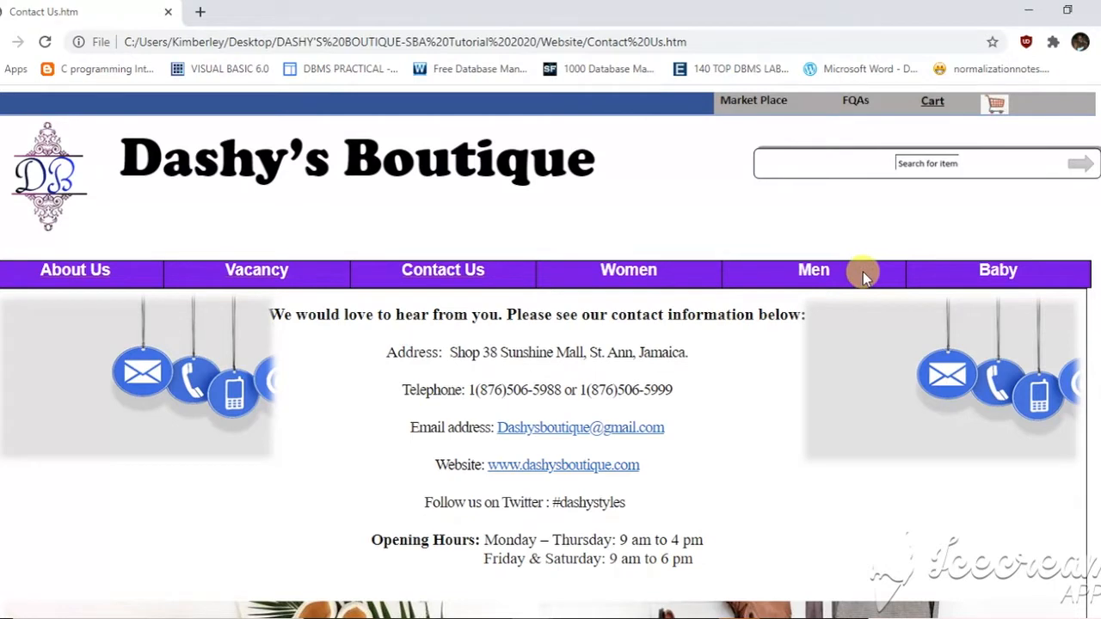
# Launch Microsoft Word from the desktop search and create a blank document.
pyautogui.click(863, 272)
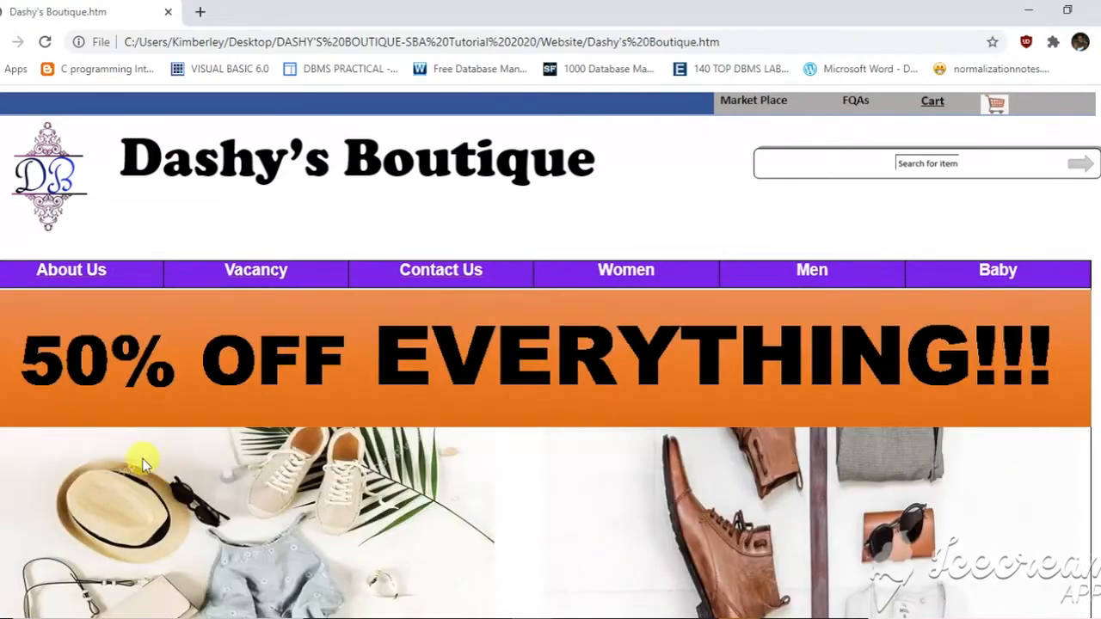
pyautogui.press('super+s')
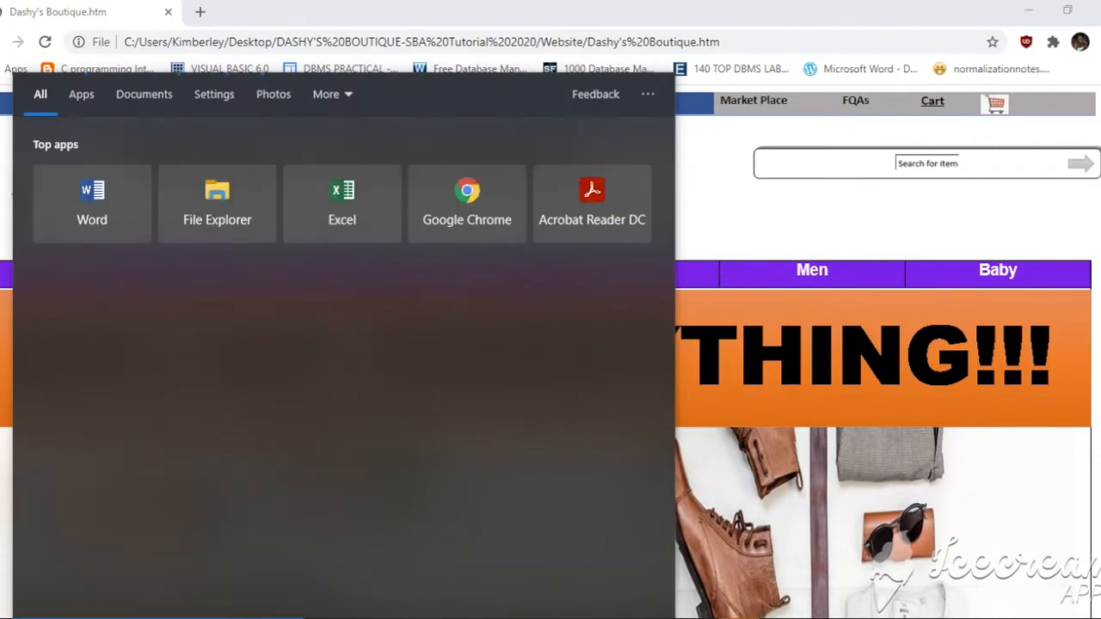
pyautogui.click(93, 191)
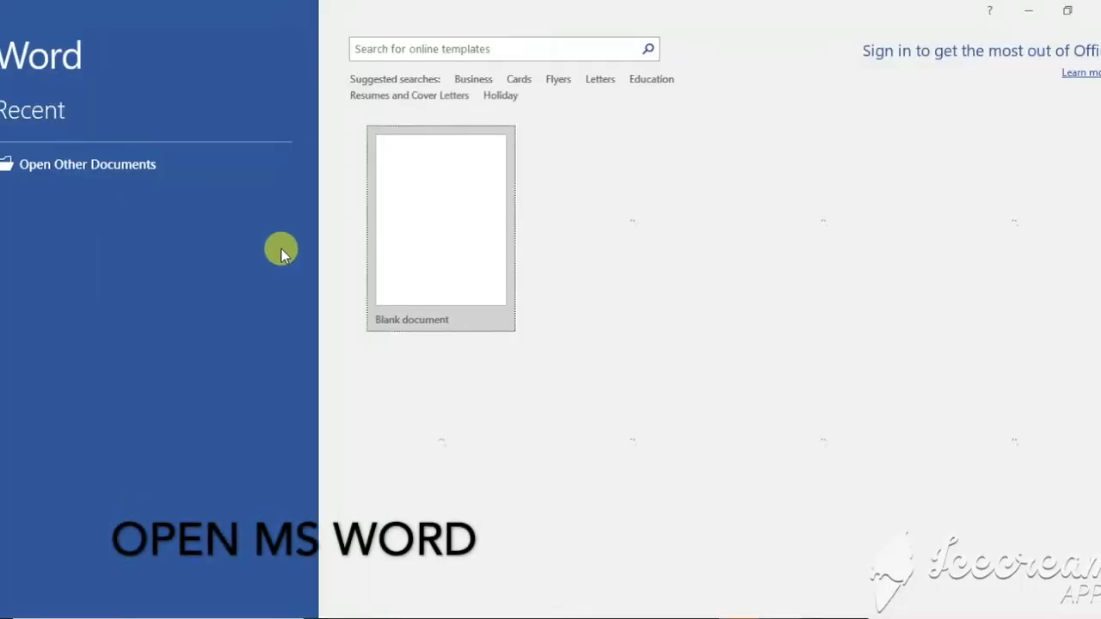
pyautogui.click(408, 213)
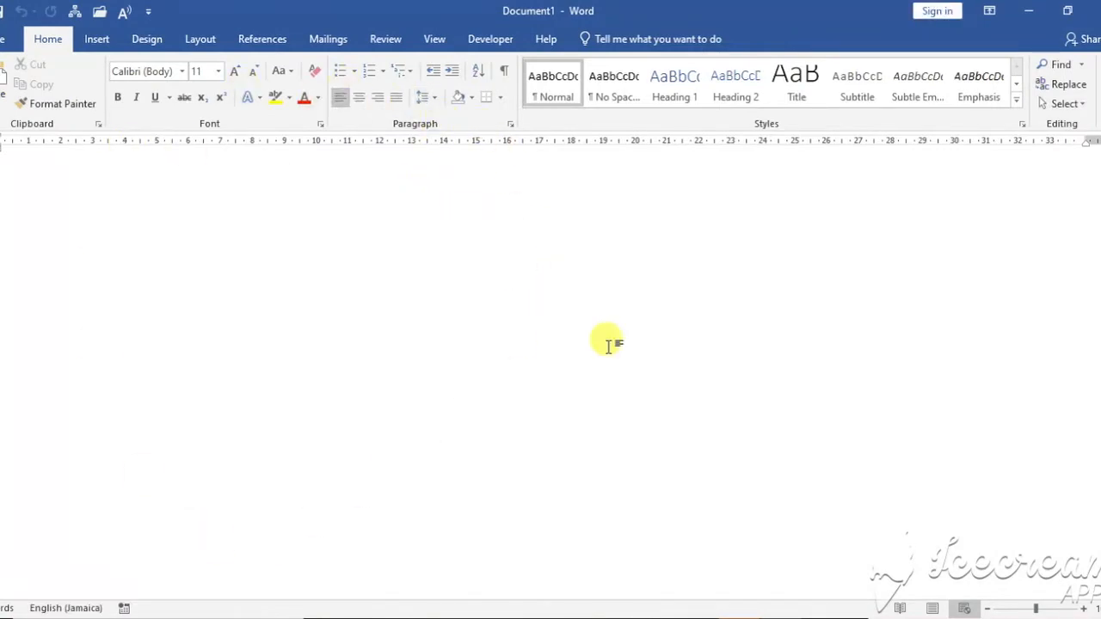
# Preview the blank document in Print Layout and Read Mode, and return it to Web Layout.
pyautogui.click(934, 608)
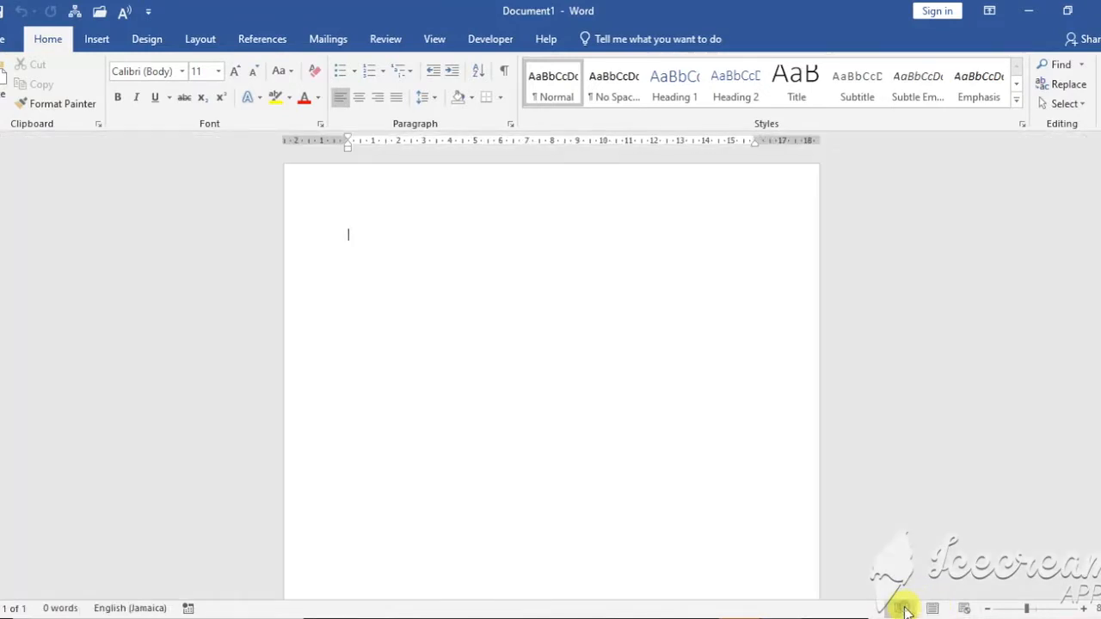
pyautogui.click(903, 609)
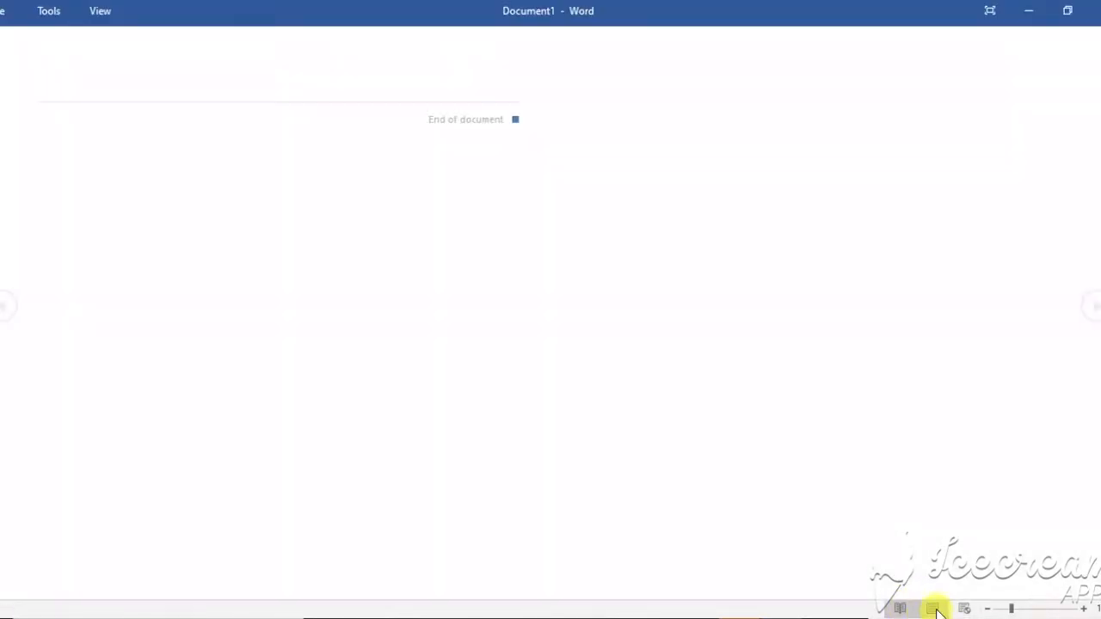
pyautogui.click(934, 609)
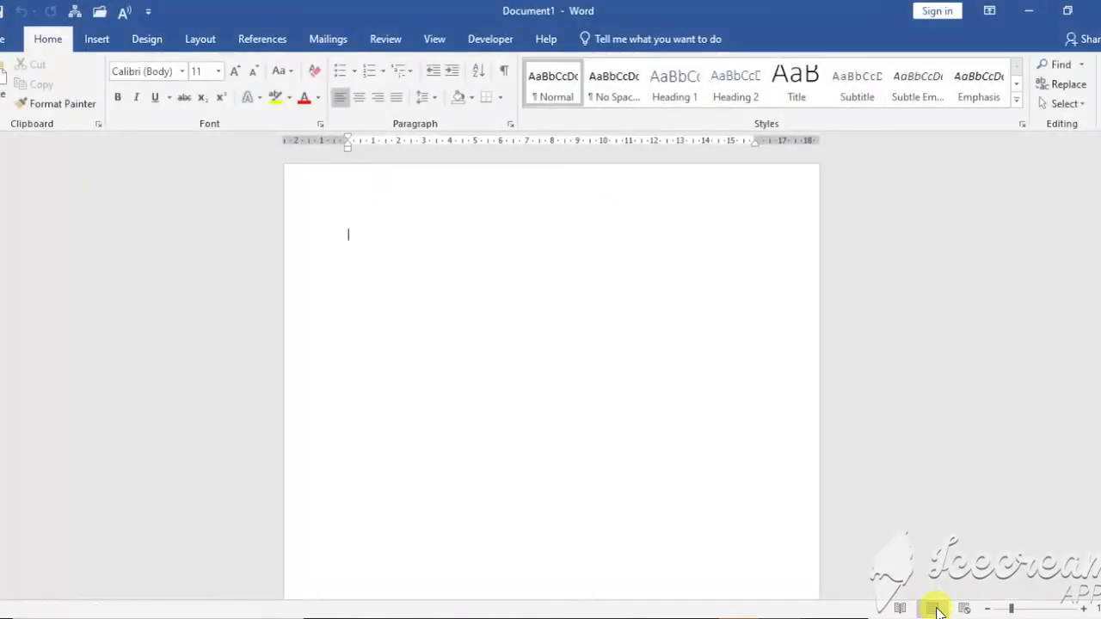
pyautogui.click(964, 609)
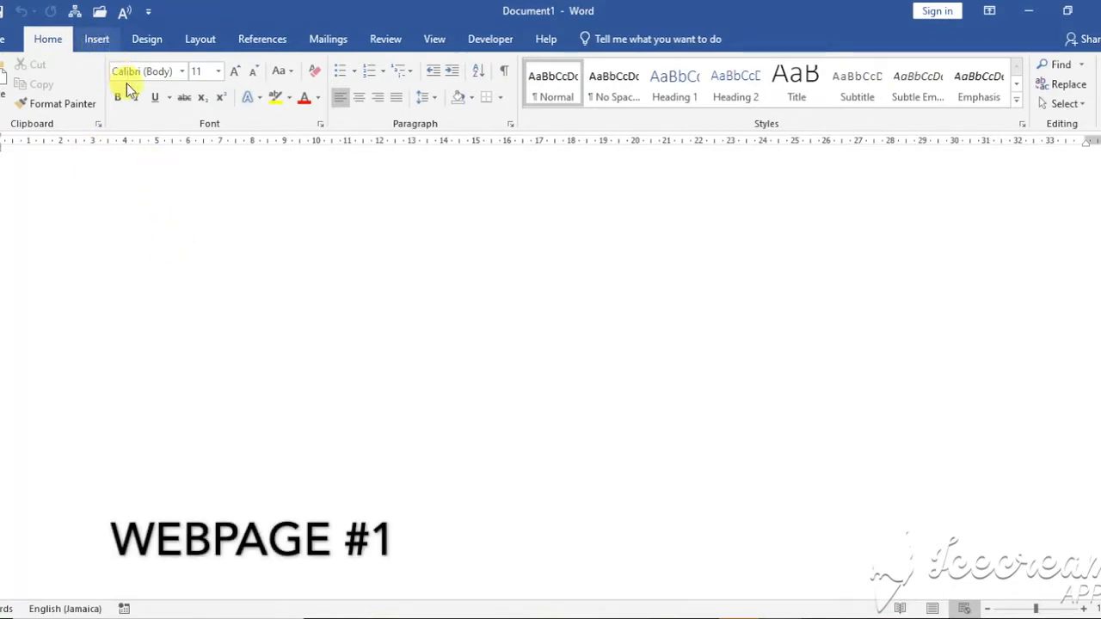
# Insert a 4x1 table and stretch it across the full width of the page.
pyautogui.click(101, 41)
pyautogui.click(87, 102)
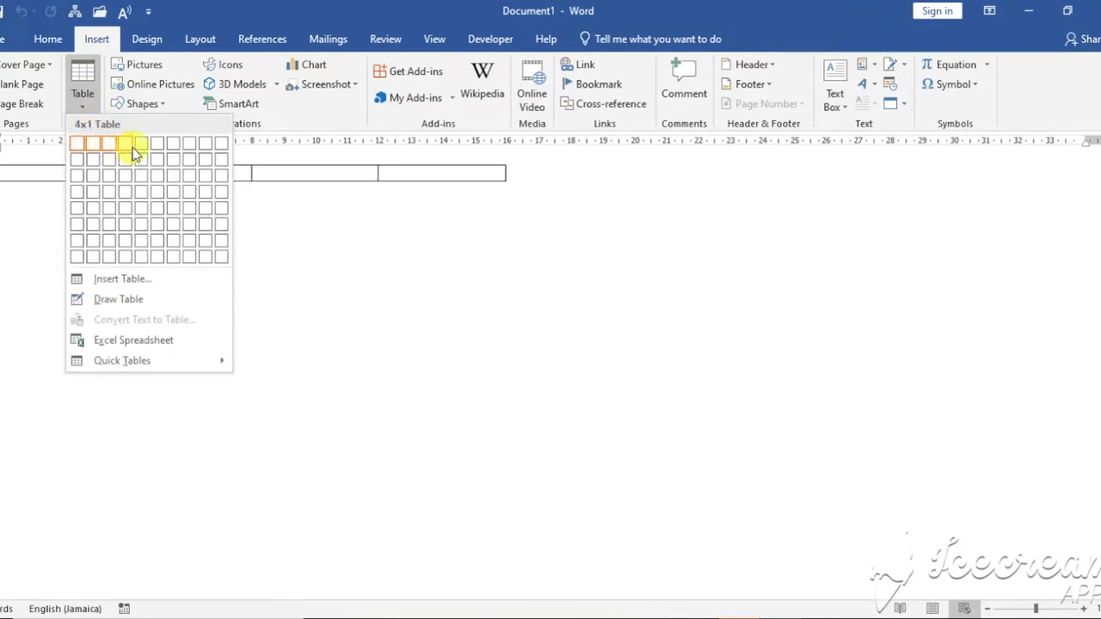
pyautogui.click(132, 146)
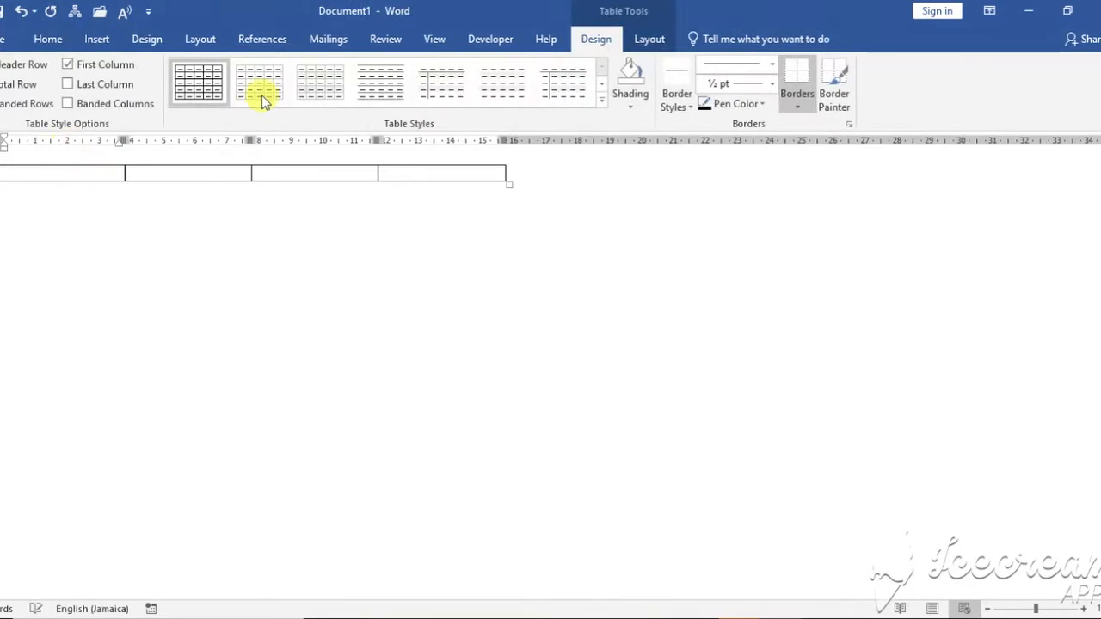
pyautogui.moveTo(509, 184); pyautogui.dragTo(1094, 162)
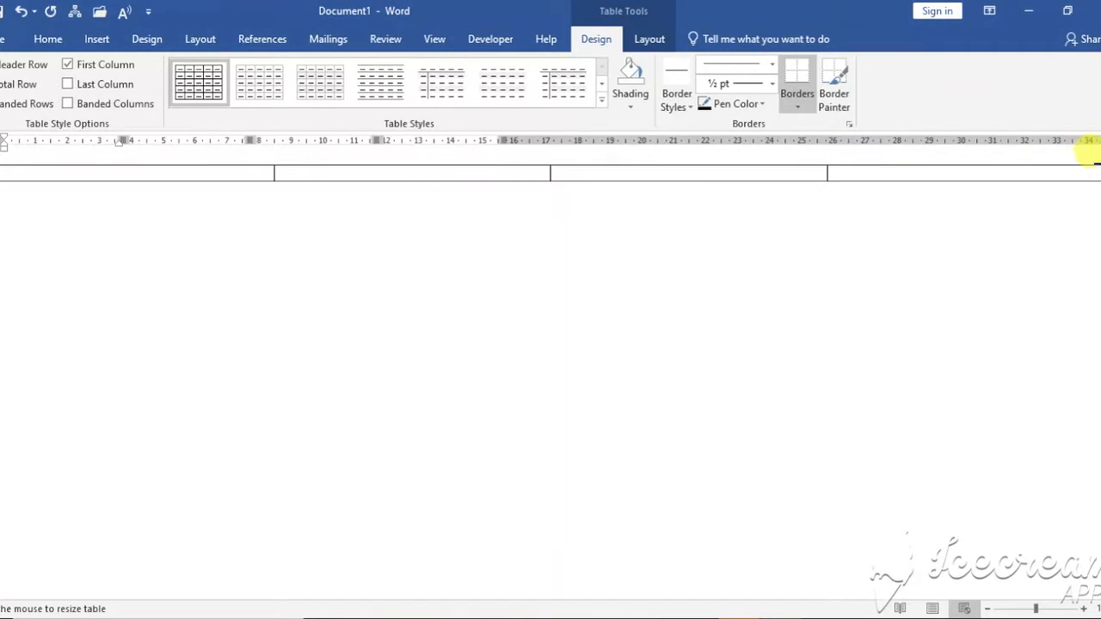
pyautogui.moveTo(1088, 153); pyautogui.dragTo(1092, 156)
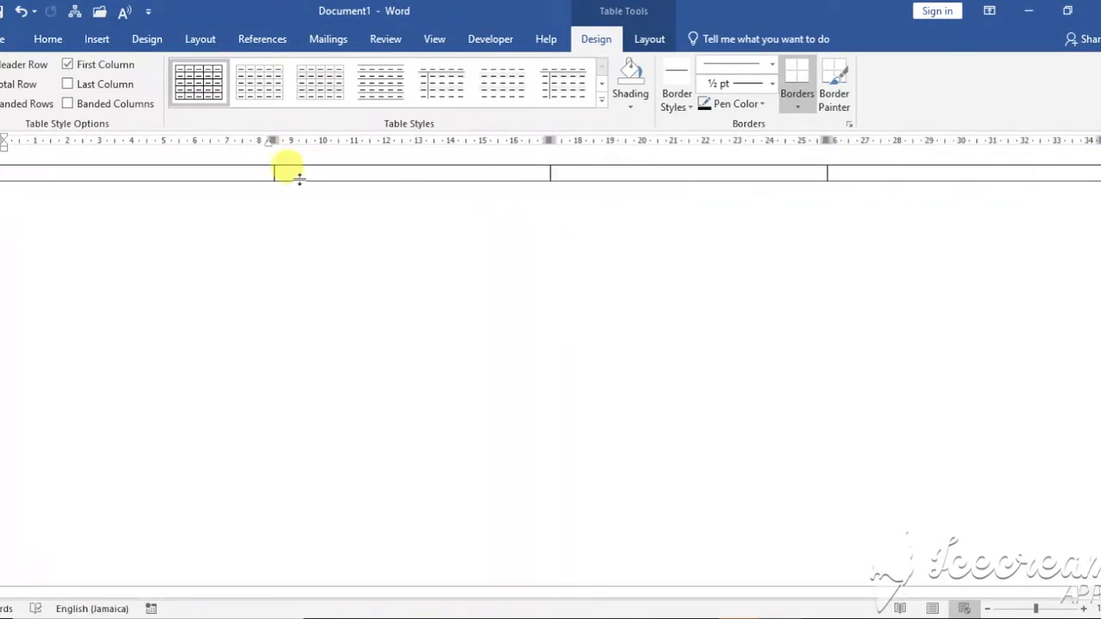
# Shift the table's inner column borders to about 24, 26.5 and 29 on the ruler, making the first column the widest.
pyautogui.moveTo(273, 172); pyautogui.dragTo(492, 175)
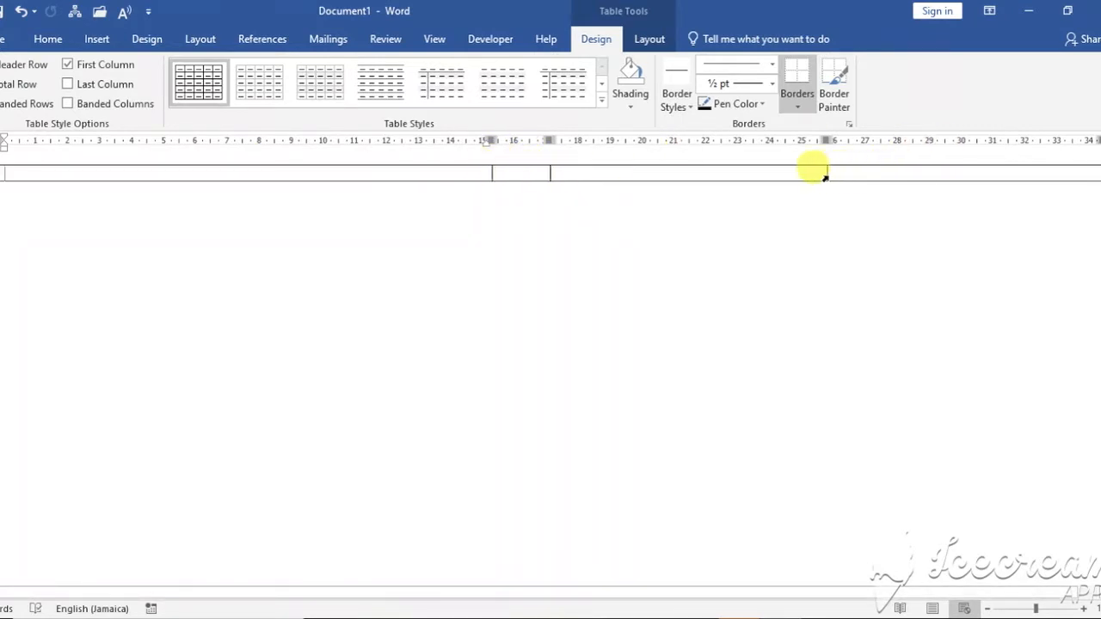
pyautogui.moveTo(826, 172); pyautogui.dragTo(931, 172)
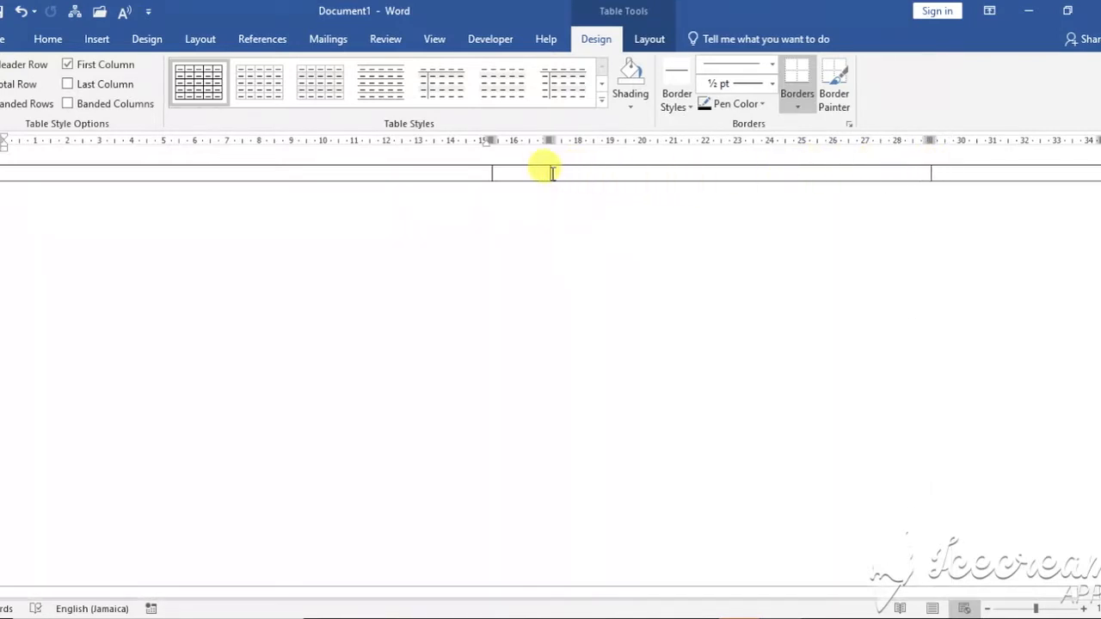
pyautogui.moveTo(549, 172); pyautogui.dragTo(853, 182)
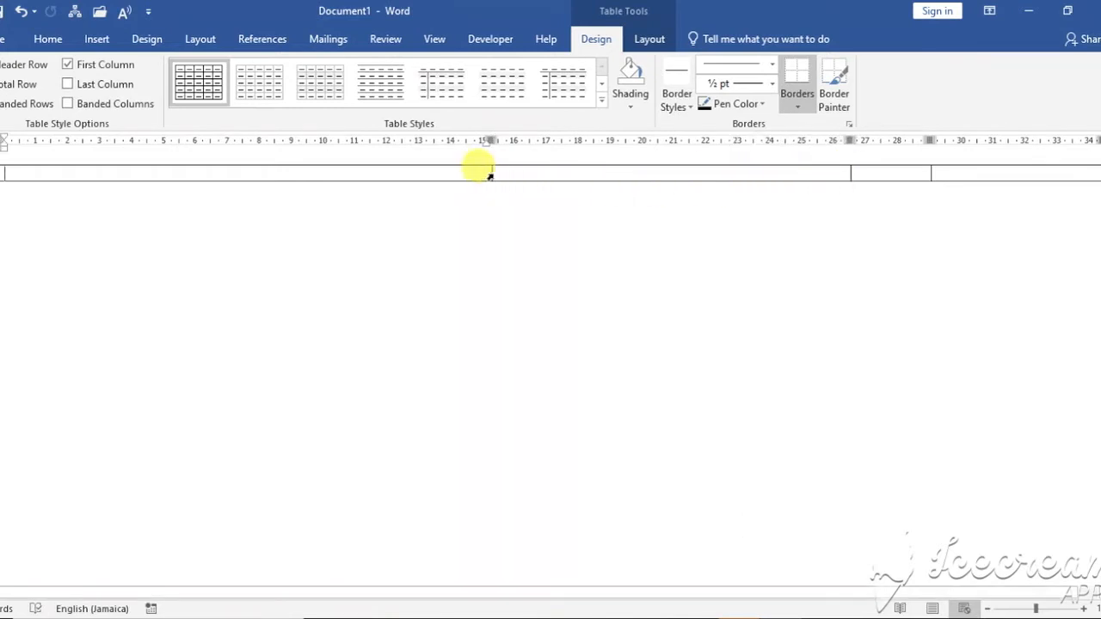
pyautogui.moveTo(490, 174); pyautogui.dragTo(780, 175)
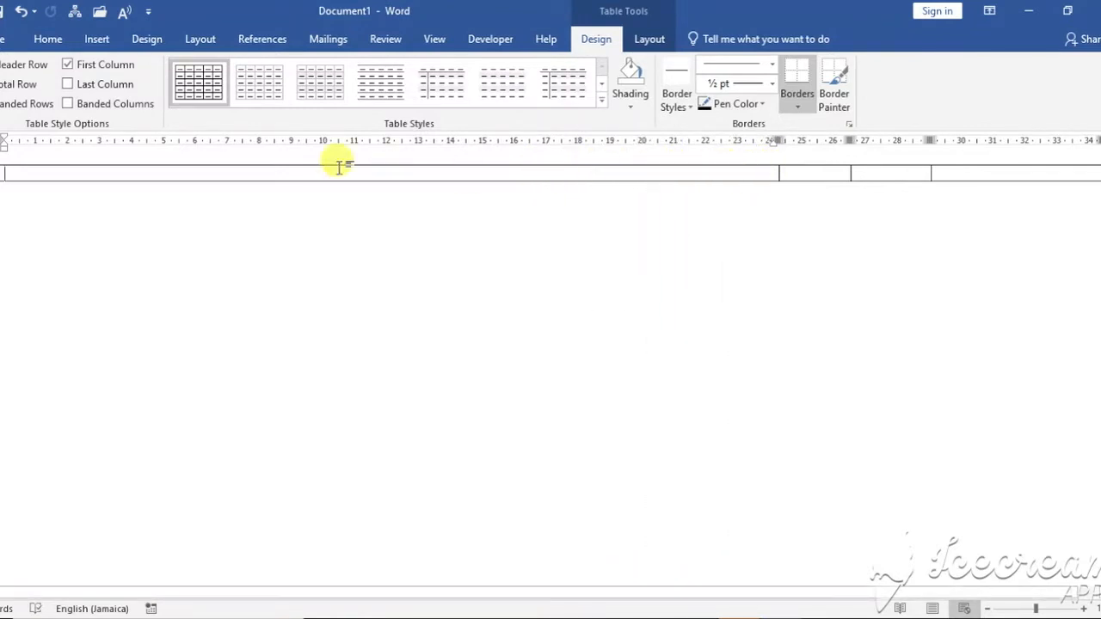
# Apply the blue banded style from the second row of Grid Tables to the whole table.
pyautogui.click(2, 173)
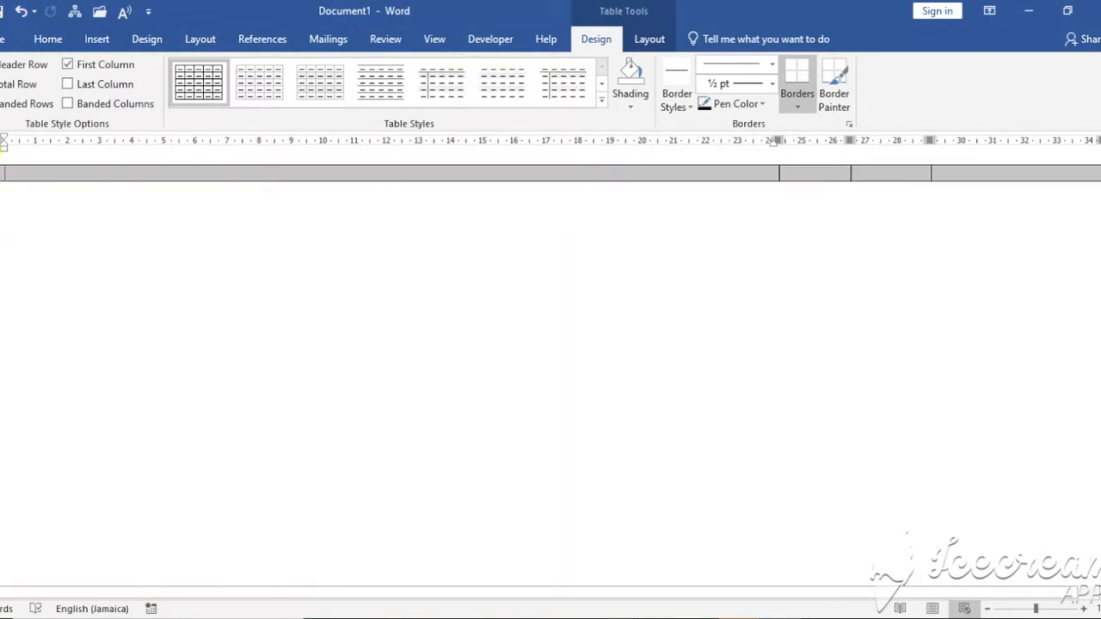
pyautogui.click(601, 100)
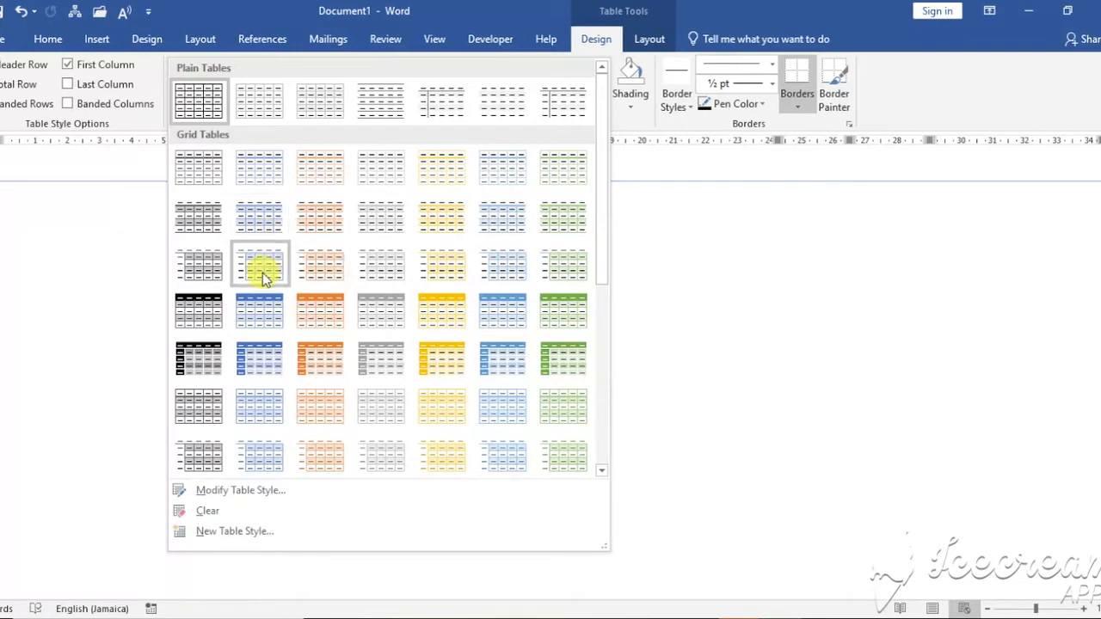
pyautogui.click(263, 222)
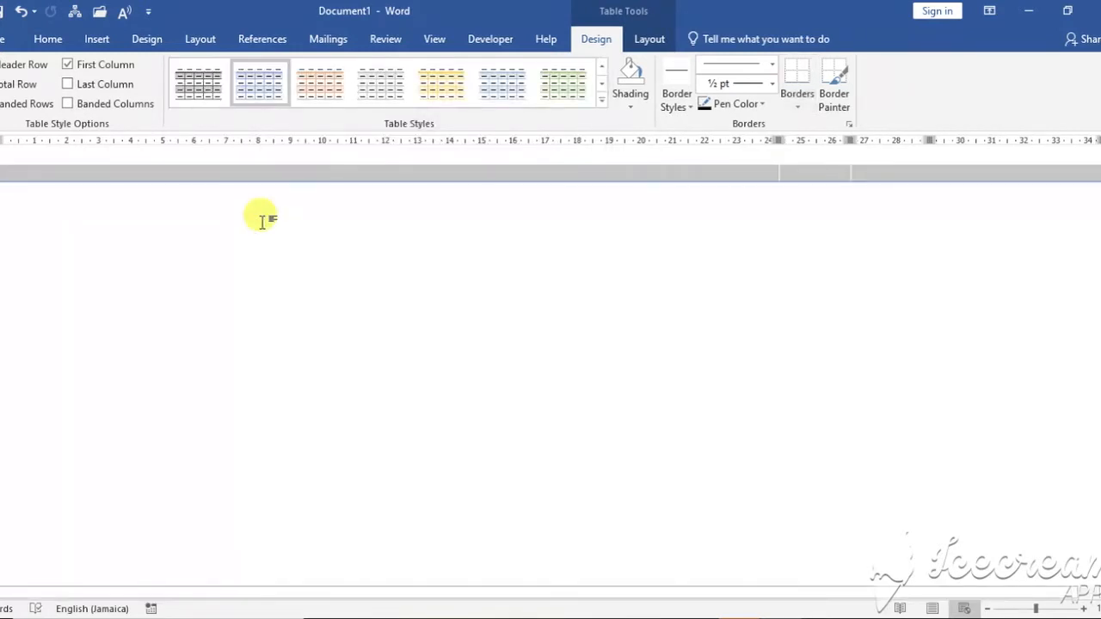
pyautogui.click(757, 178)
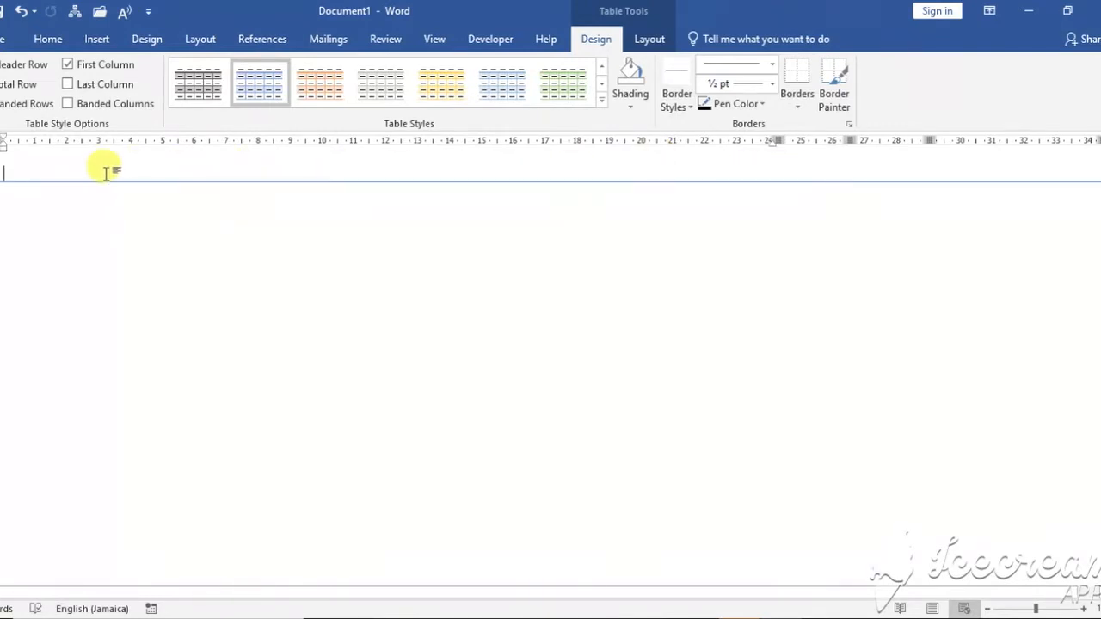
# Shade the table's wide first cell dark blue and the remaining three cells grey.
pyautogui.moveTo(9, 170)
pyautogui.mouseDown()
pyautogui.moveTo(325, 180)
pyautogui.moveTo(799, 167)
pyautogui.moveTo(777, 176)
pyautogui.mouseUp()
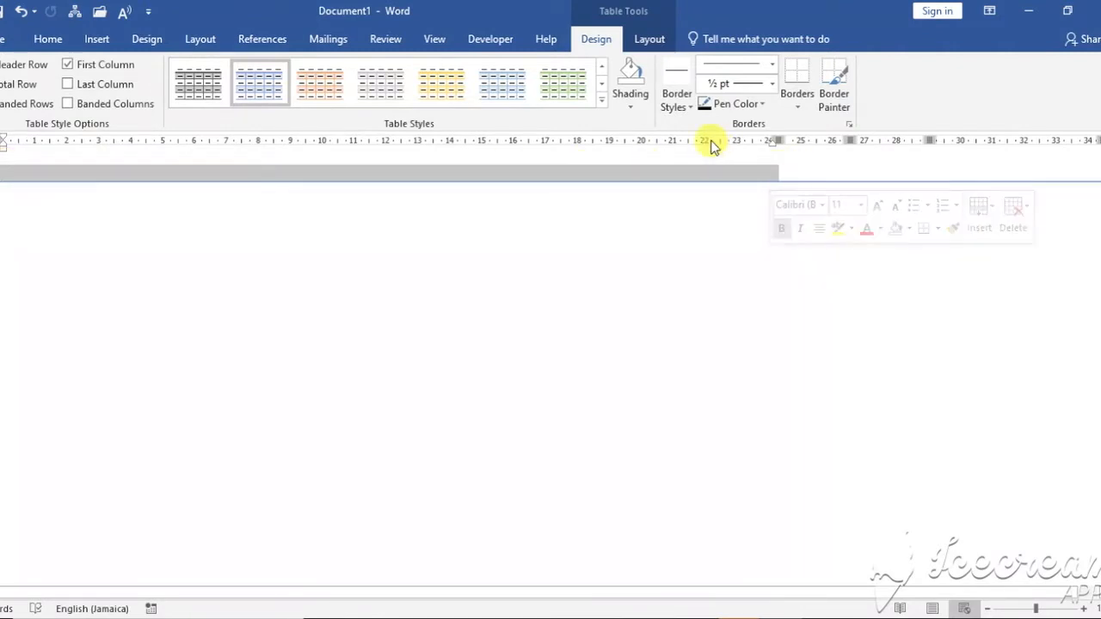
pyautogui.click(631, 105)
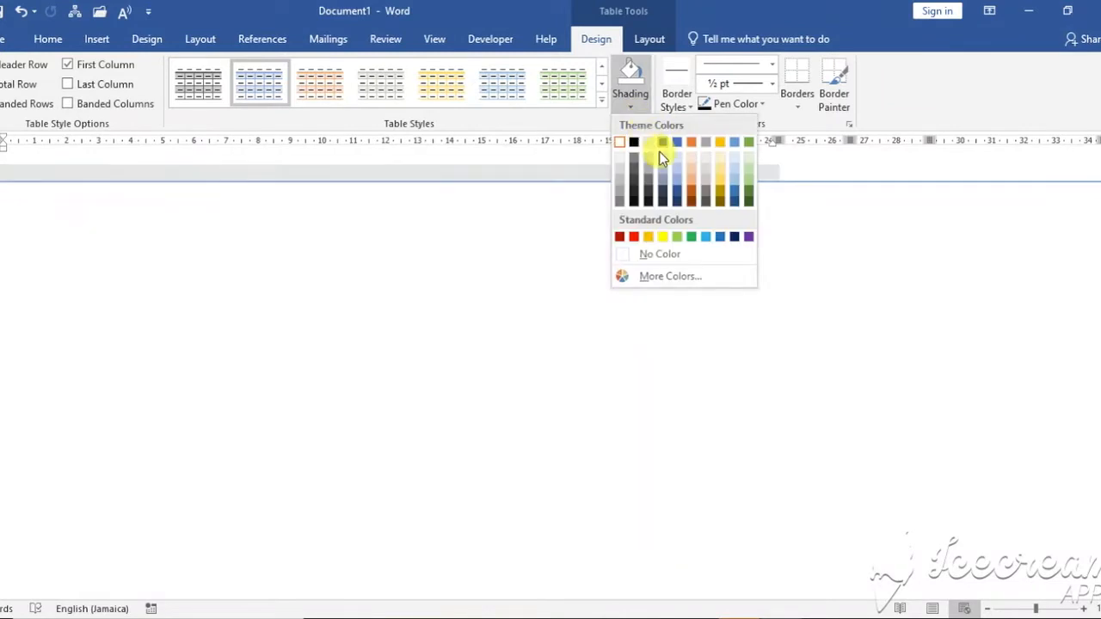
pyautogui.click(677, 200)
pyautogui.moveTo(786, 172); pyautogui.dragTo(1055, 164)
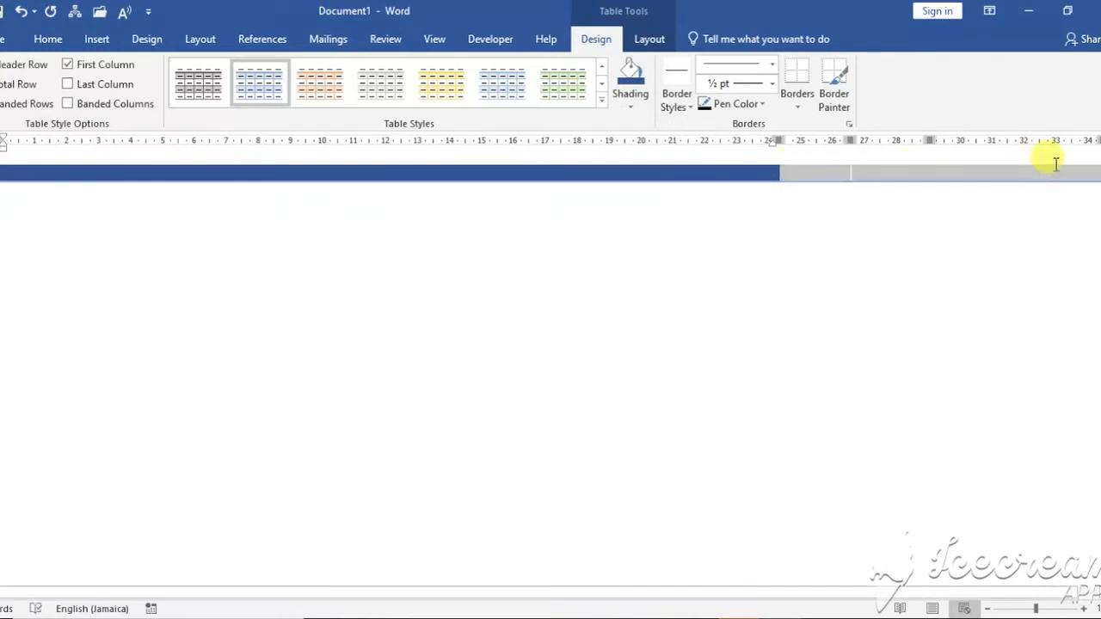
pyautogui.click(632, 109)
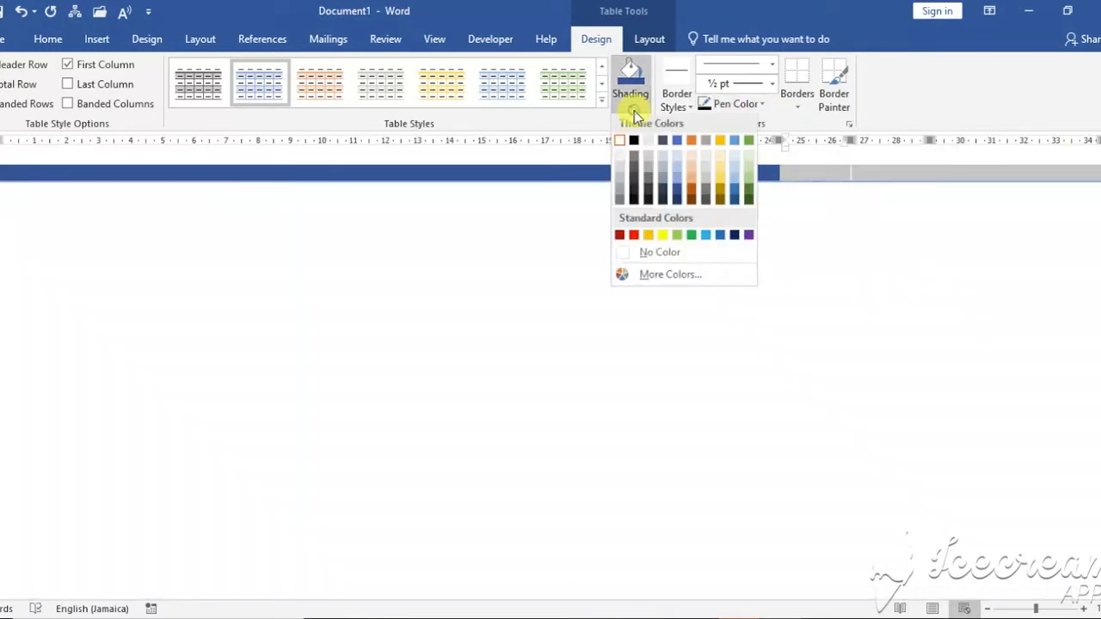
pyautogui.click(648, 177)
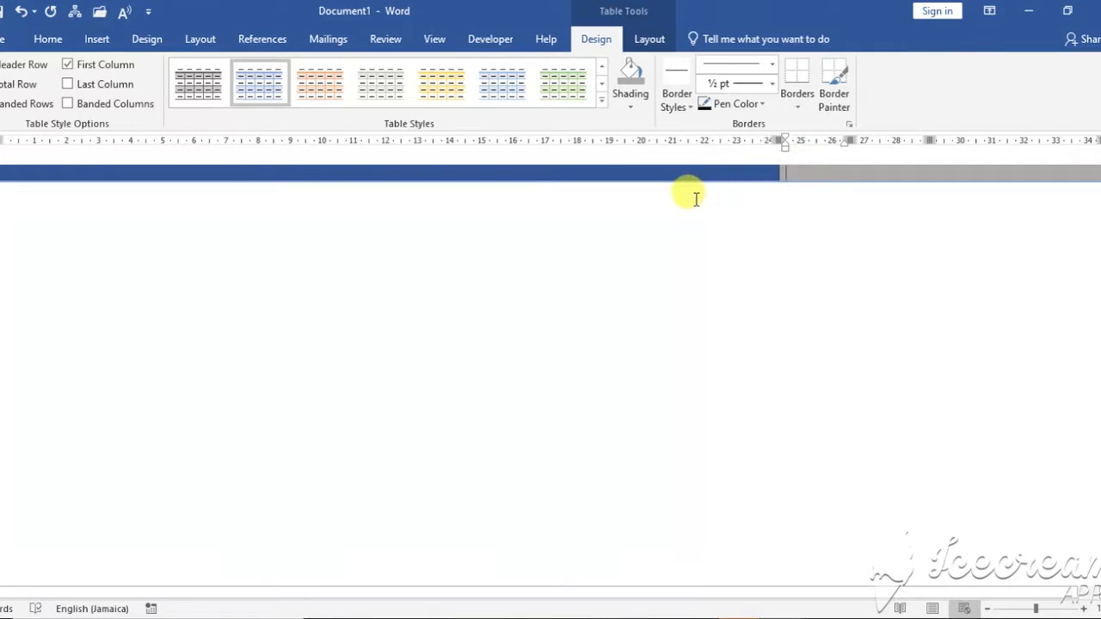
# Enter "Market Place" in the table's second cell and widen that column so the text fits on one line.
pyautogui.write('ask')
pyautogui.press('BackSpace')
pyautogui.press('BackSpace')
pyautogui.press('BackSpace')
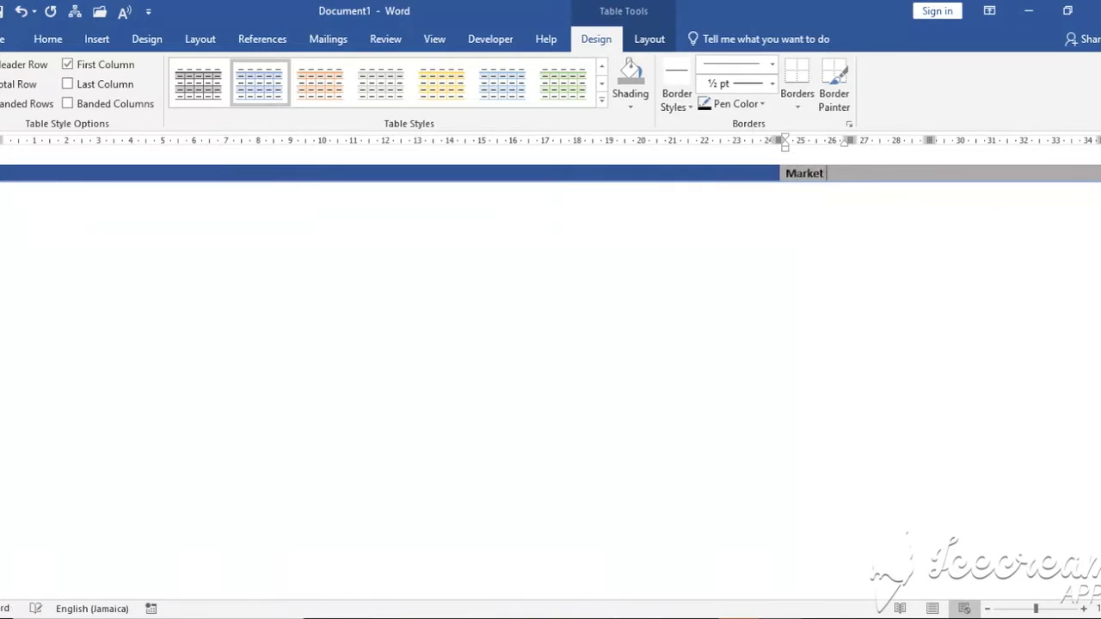
pyautogui.write('Place')
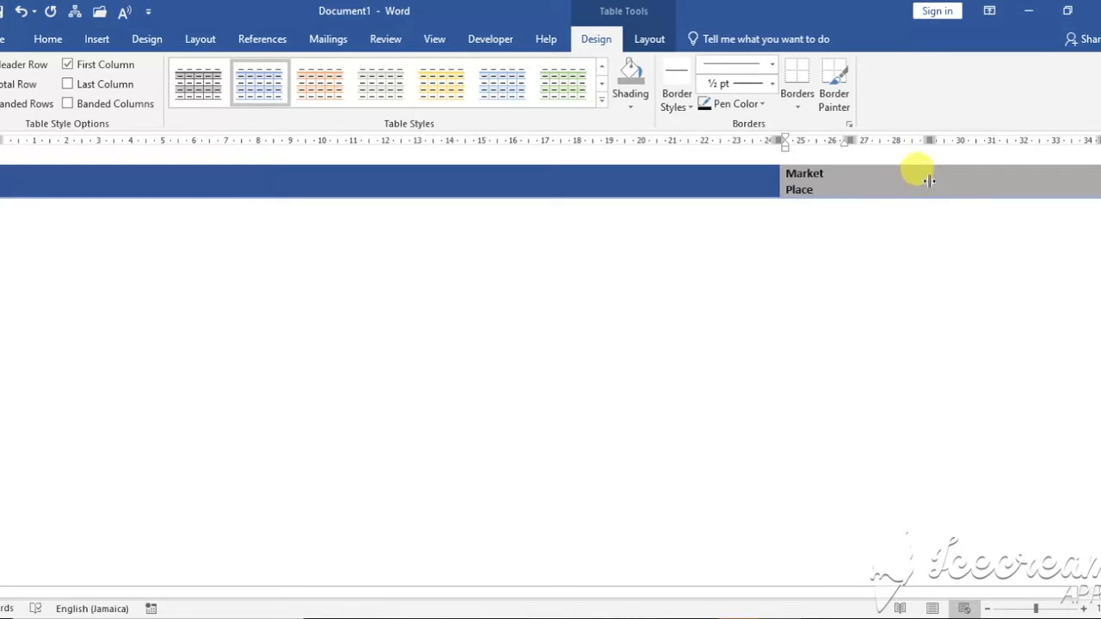
pyautogui.moveTo(773, 178); pyautogui.dragTo(743, 178)
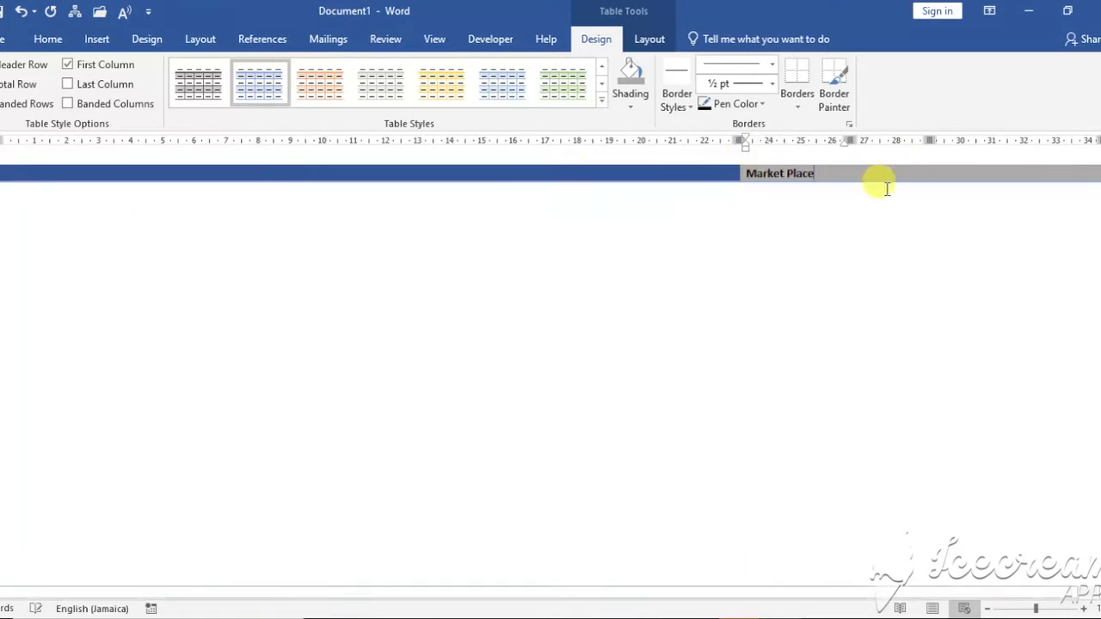
# Enlarge the table slightly from its outer corner to make the row taller.
pyautogui.click(1094, 183)
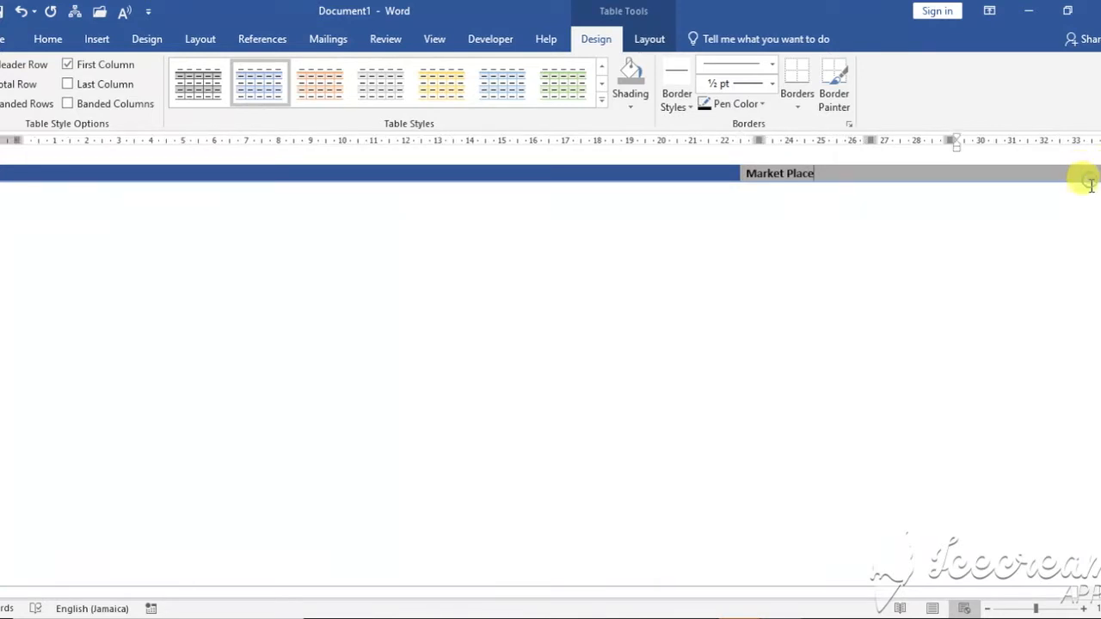
pyautogui.click(514, 190)
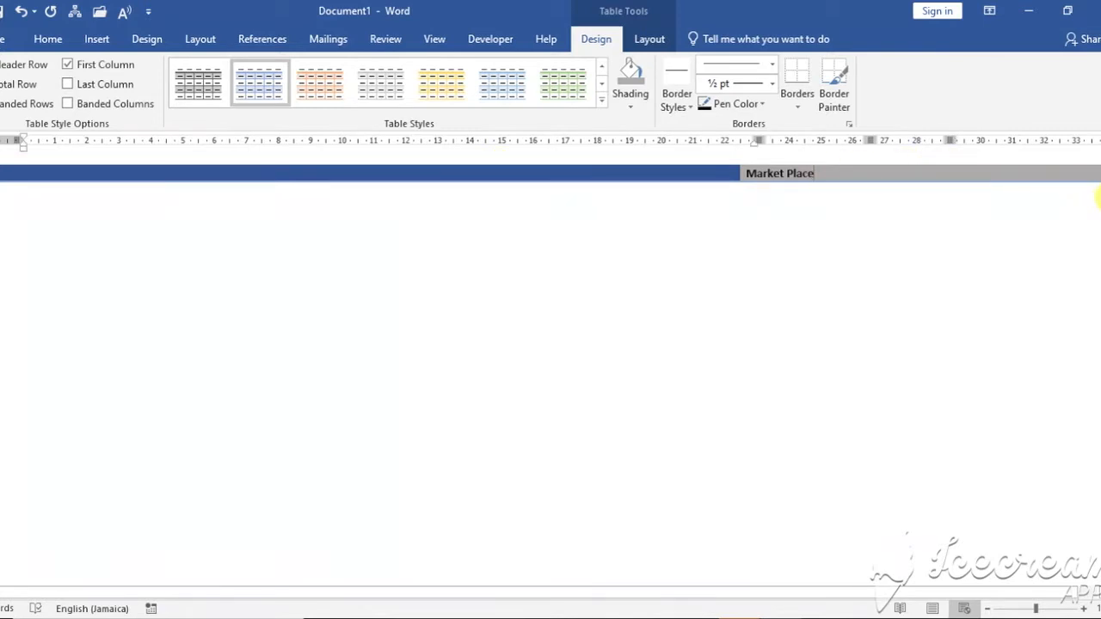
pyautogui.moveTo(1094, 184); pyautogui.dragTo(1100, 198)
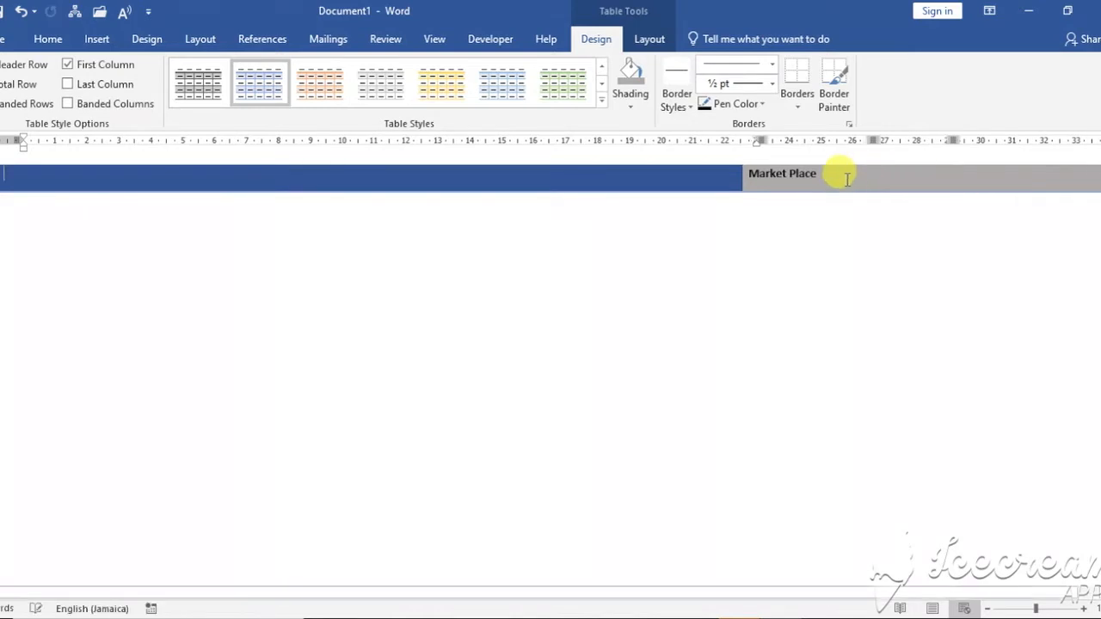
# Enter "FQAs" in the table's third cell, beside "Market Place".
pyautogui.click(851, 178)
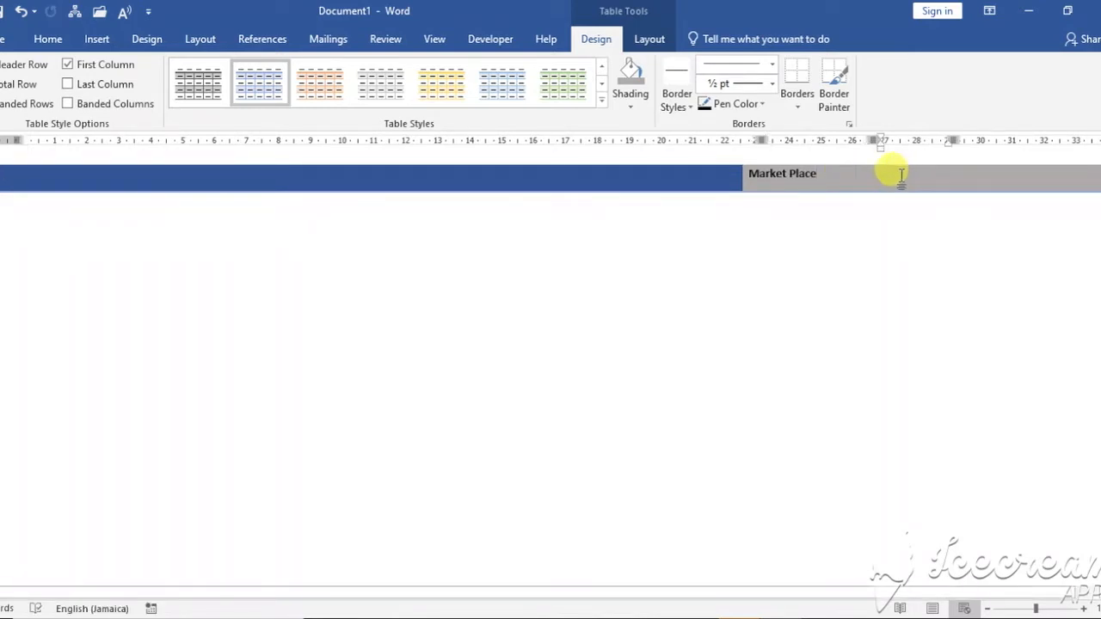
pyautogui.click(857, 189)
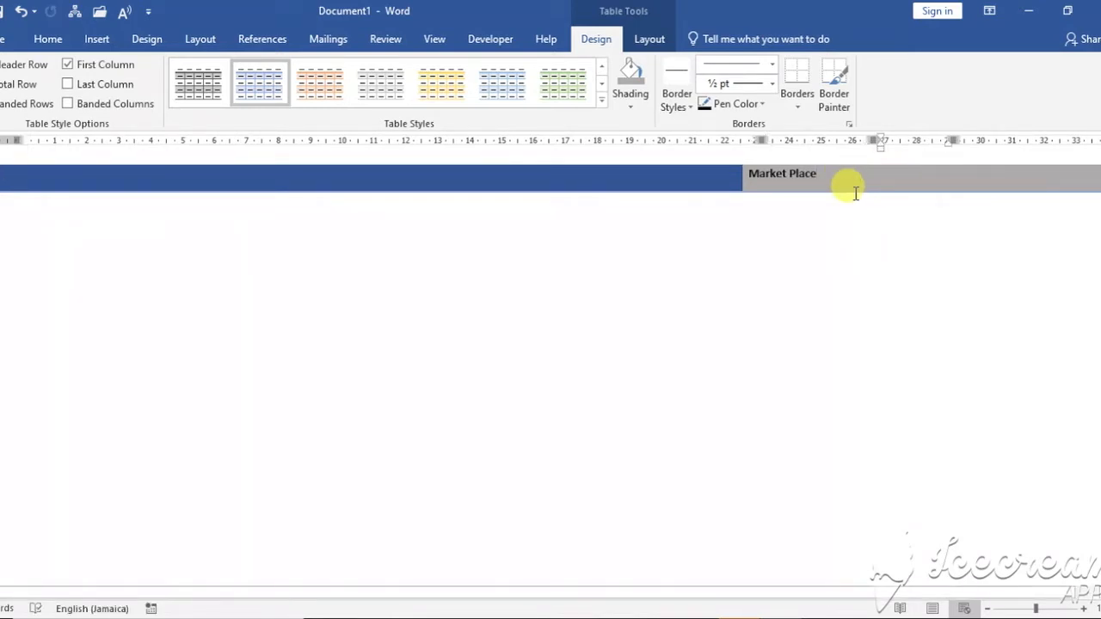
pyautogui.write('FQA')
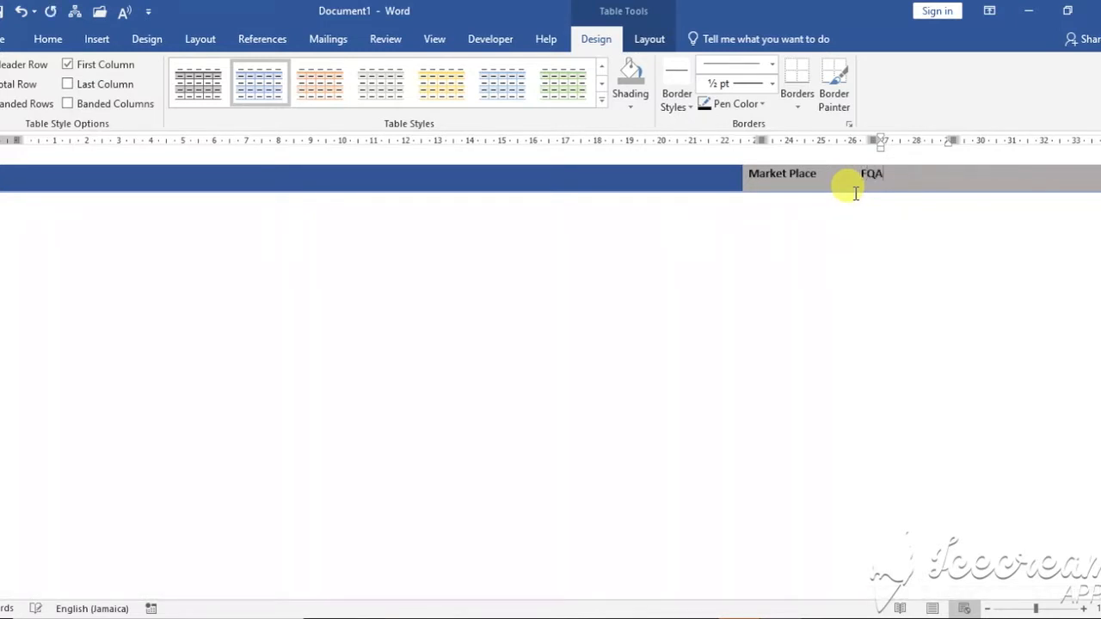
pyautogui.write('s')
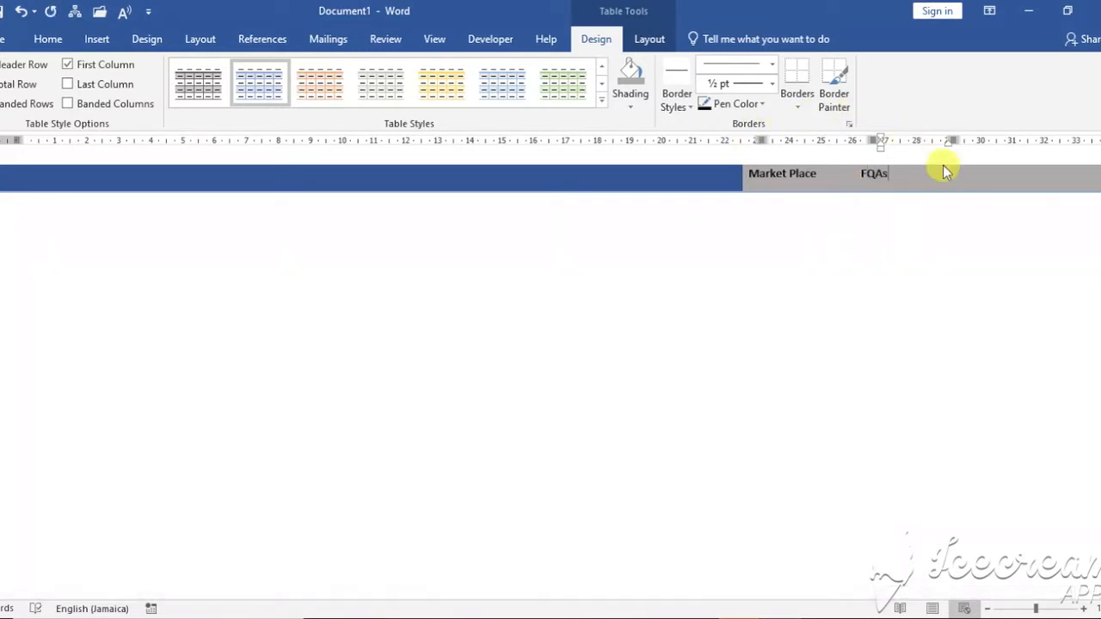
# Enter "Cart" in the table's fourth cell, beside "FQAs".
pyautogui.click(966, 179)
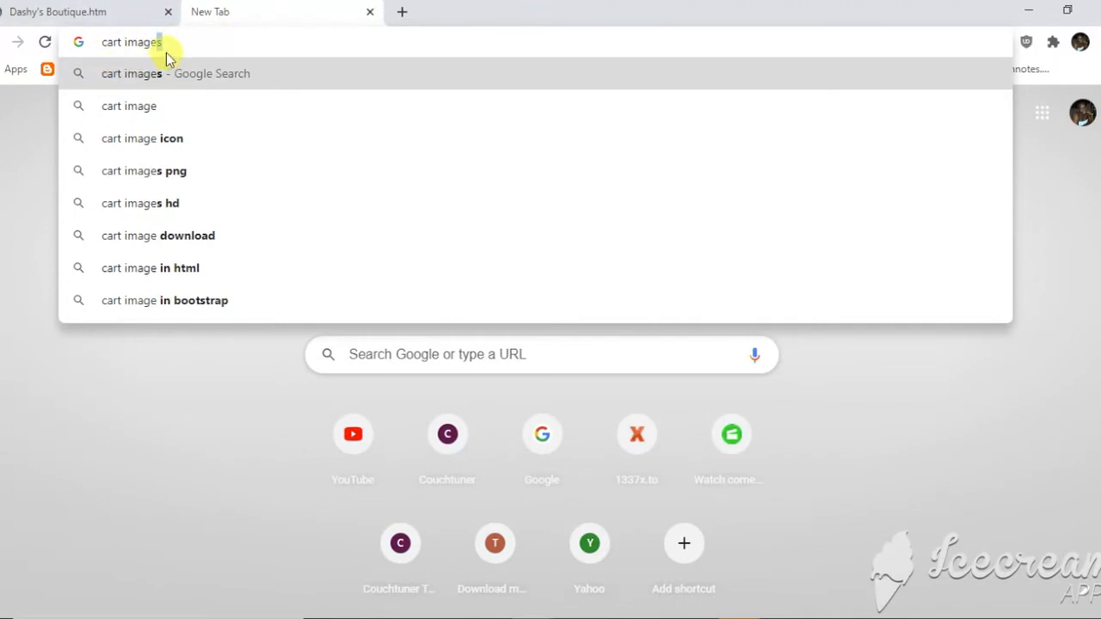
# Switch to Chrome, search Google for "cart images" and open the red shopping cart with blue and yellow bags among the image results.
pyautogui.press('Return')
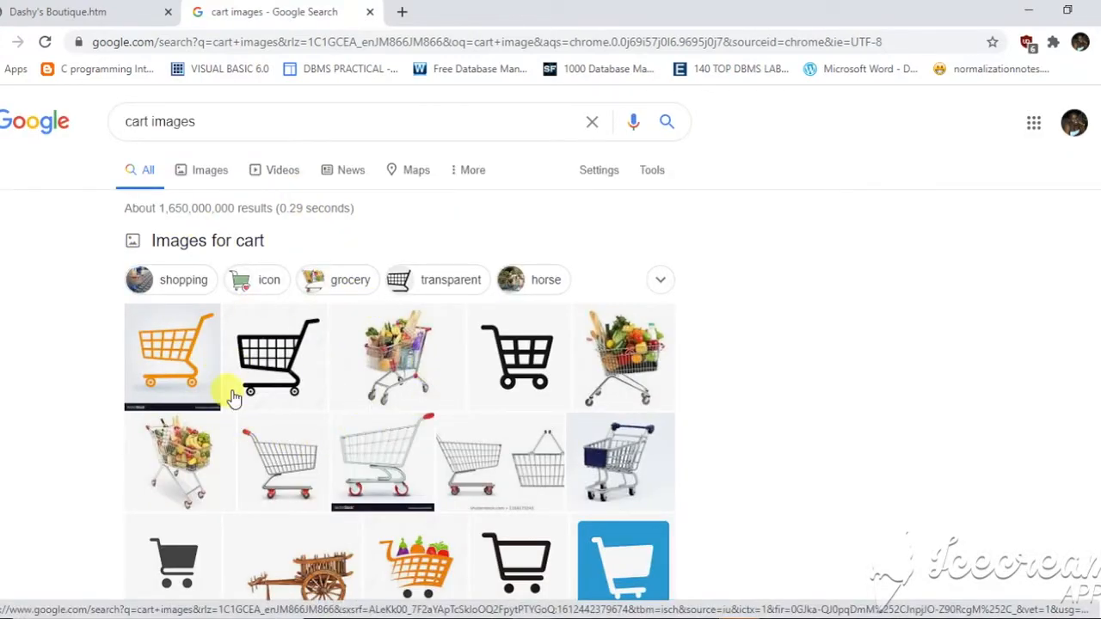
pyautogui.scroll(-2, 347, 455)
pyautogui.scroll(2, 346, 455)
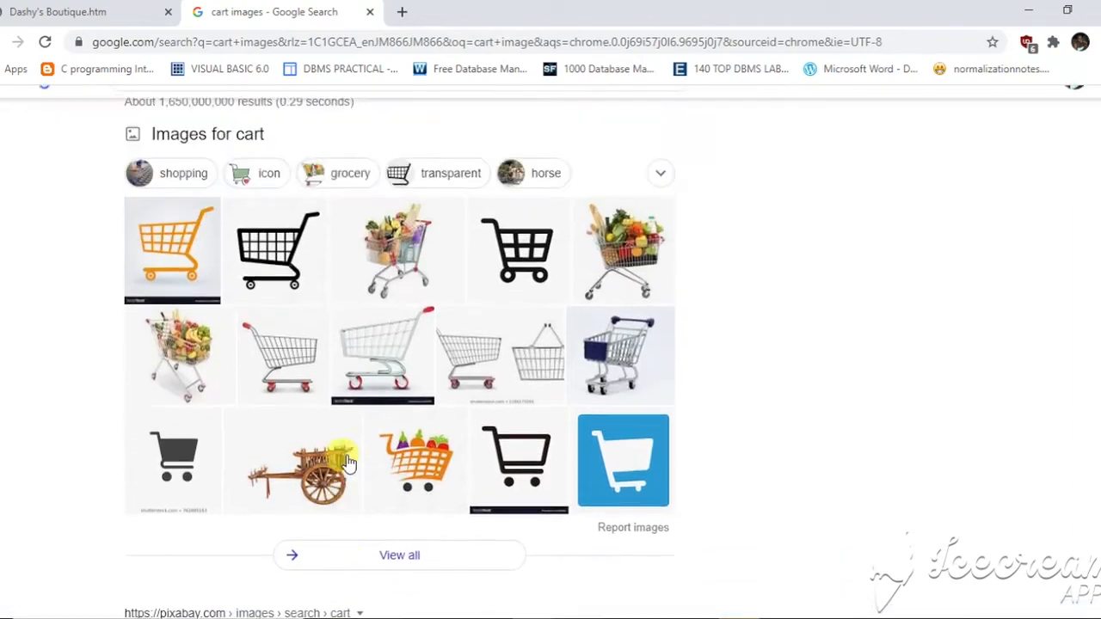
pyautogui.click(207, 172)
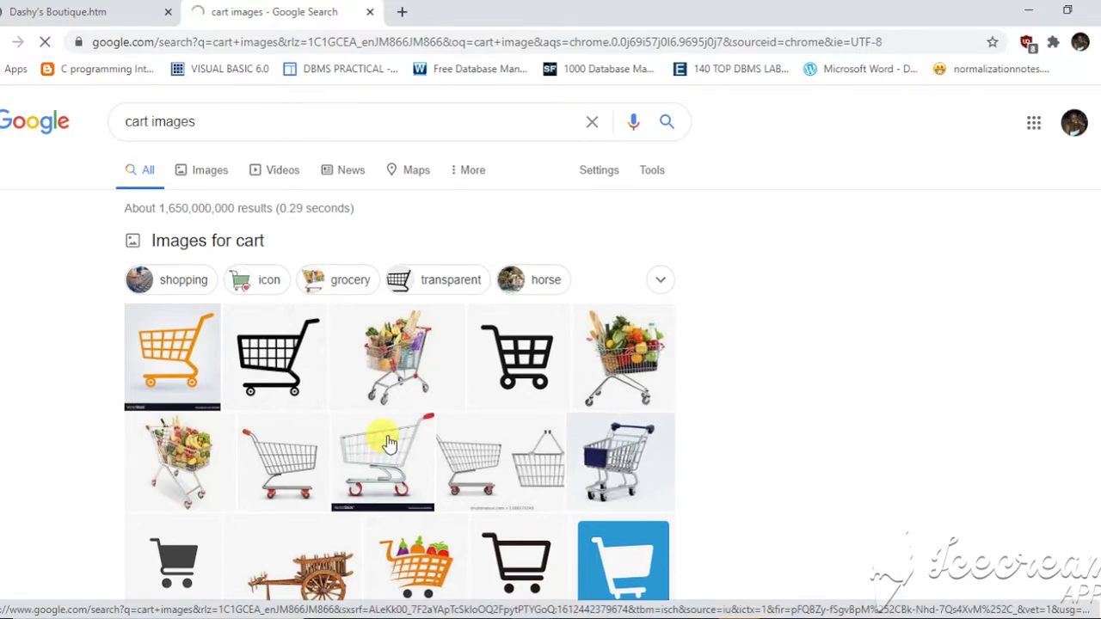
pyautogui.click(373, 295)
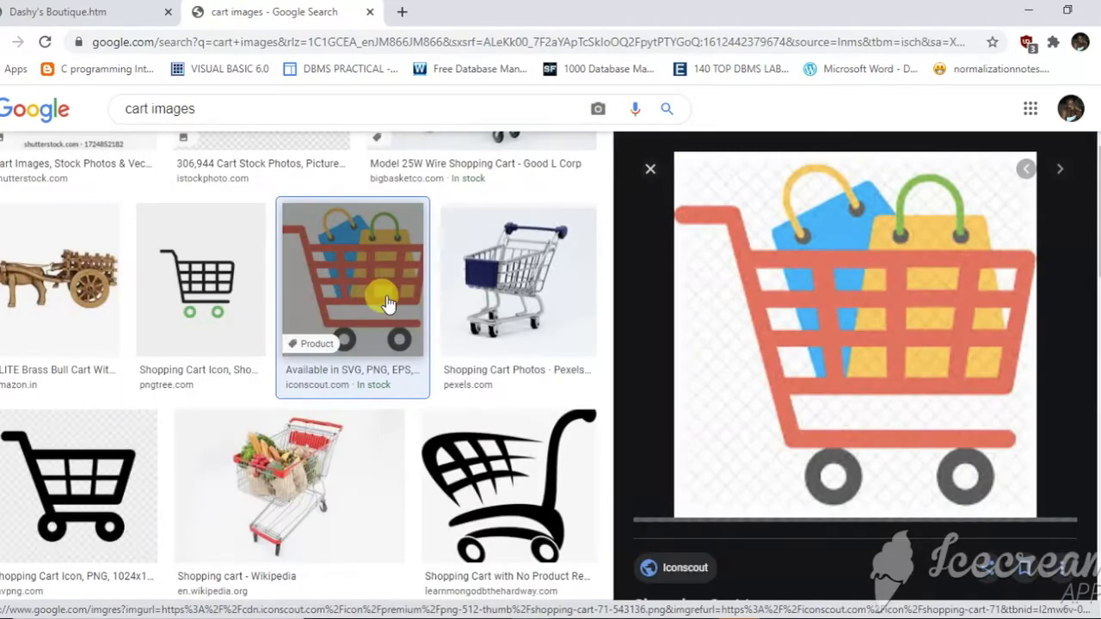
# Start saving the cart image and create a new folder "SBA- Website" in Documents as its location.
pyautogui.rightClick(774, 294)
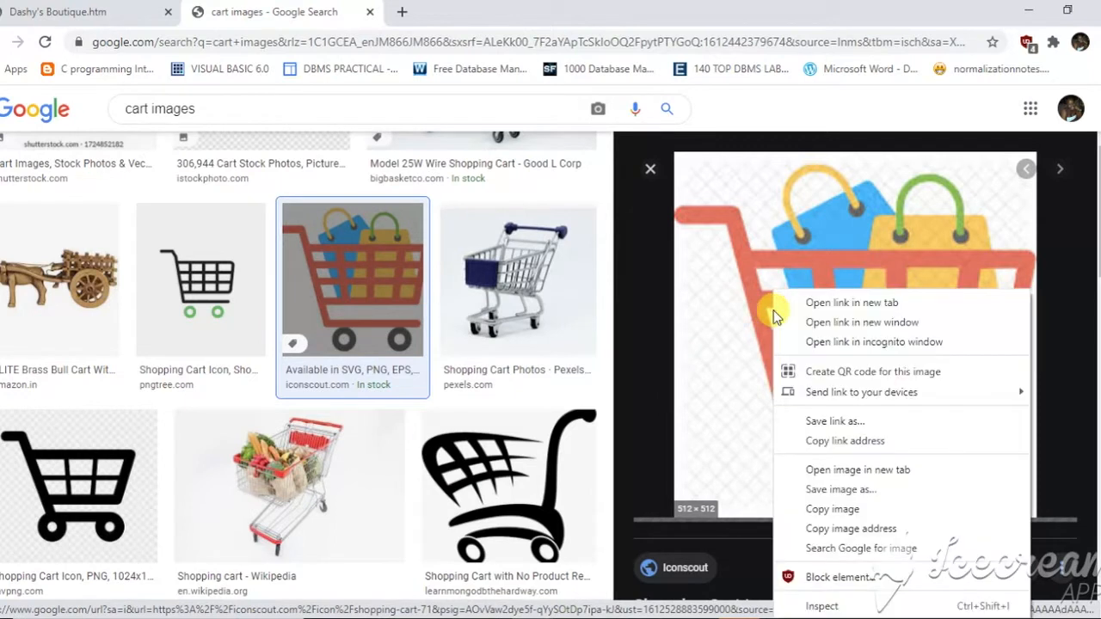
pyautogui.click(843, 497)
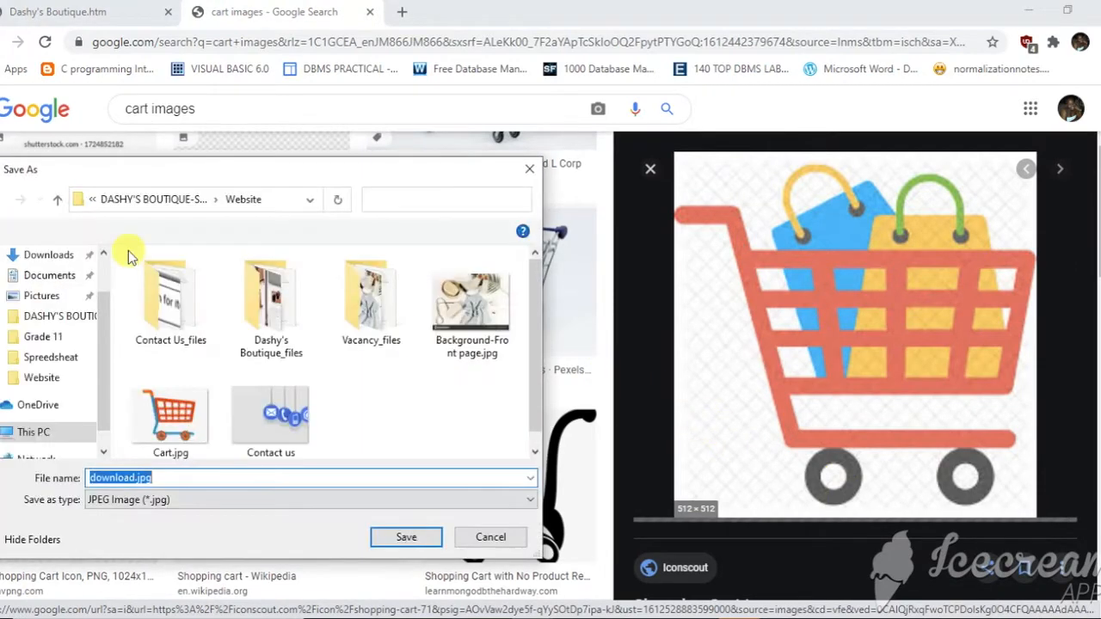
pyautogui.click(93, 198)
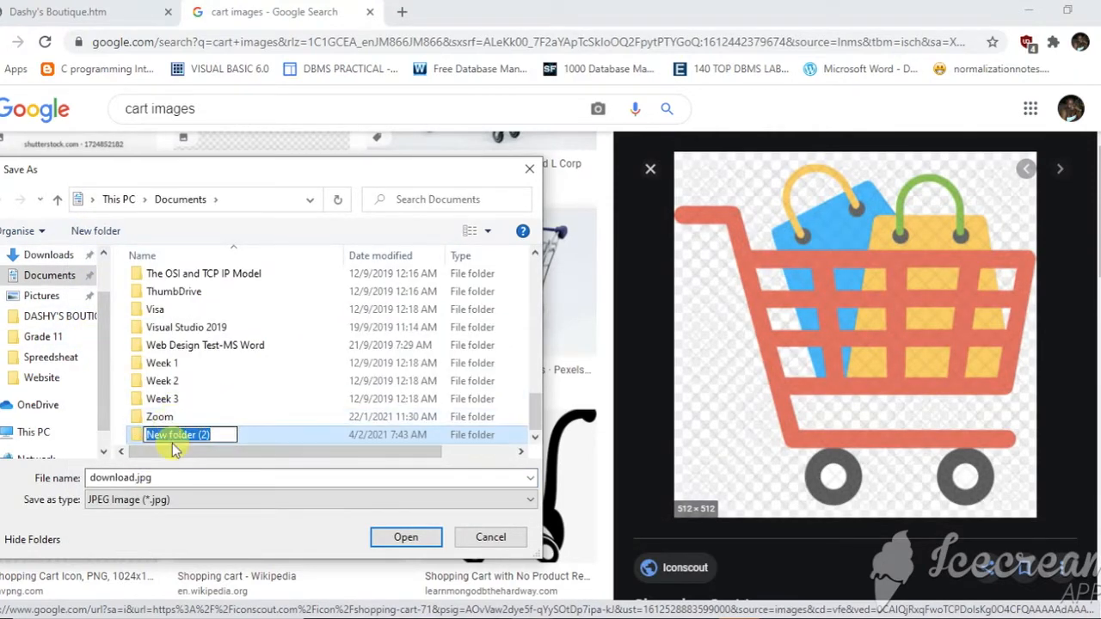
pyautogui.write('SBA- Website')
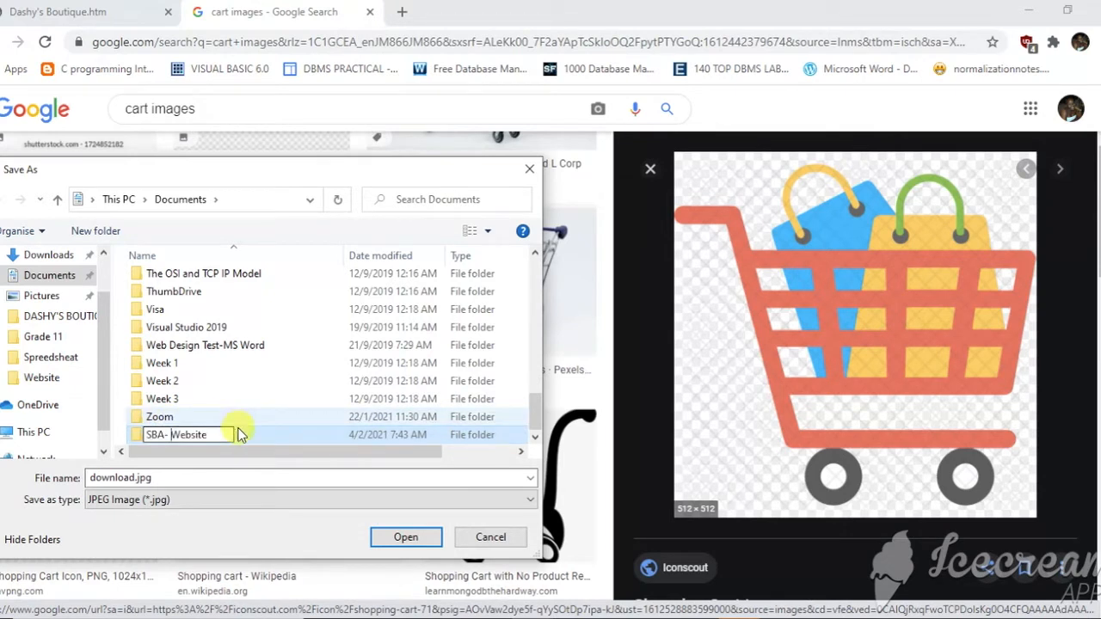
pyautogui.doubleClick(245, 436)
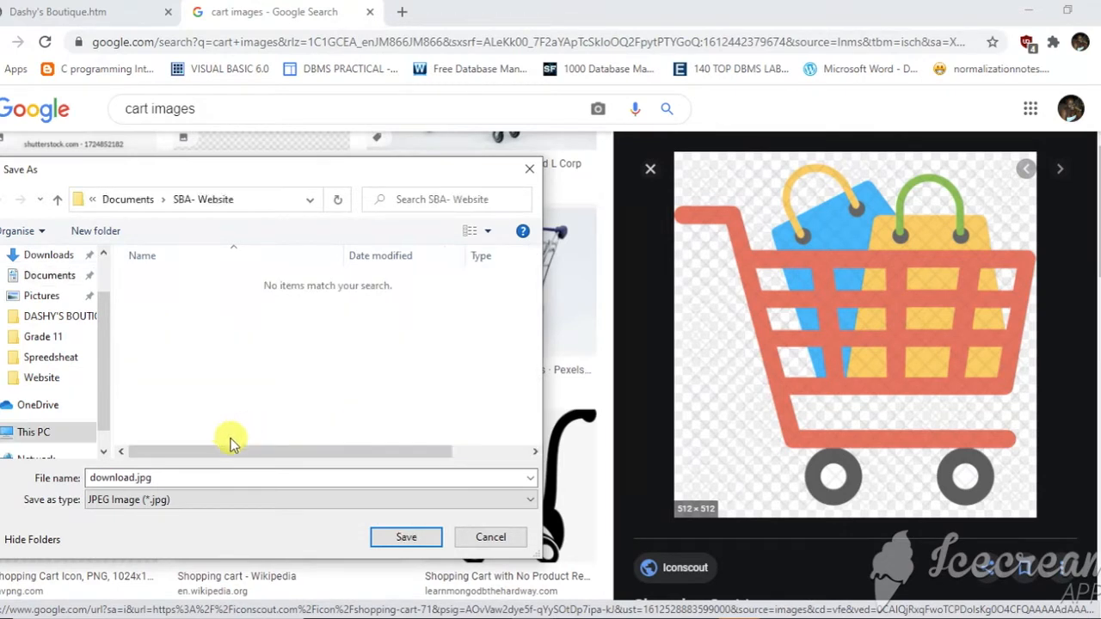
# Name the image file "cart" and save it as a JPEG in the SBA- Website folder.
pyautogui.doubleClick(135, 478)
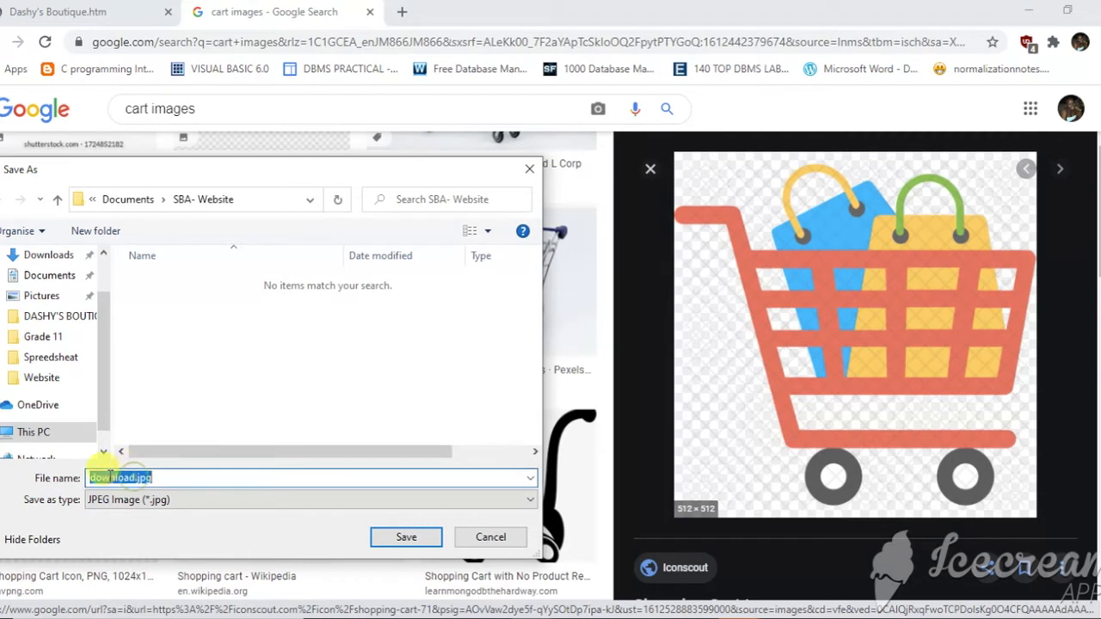
pyautogui.write('cart')
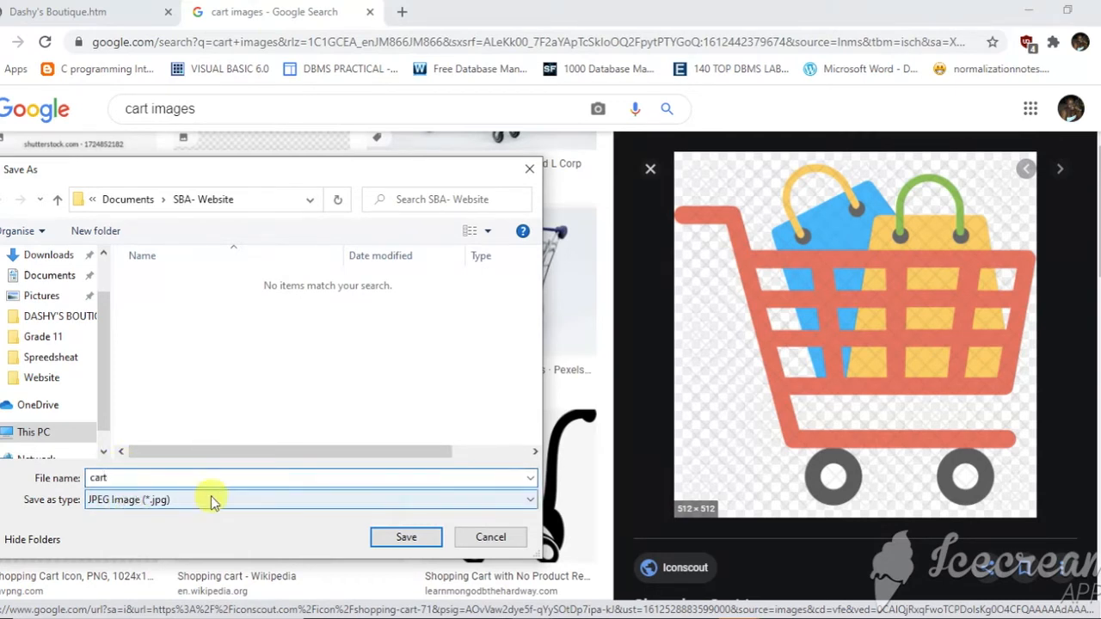
pyautogui.click(397, 537)
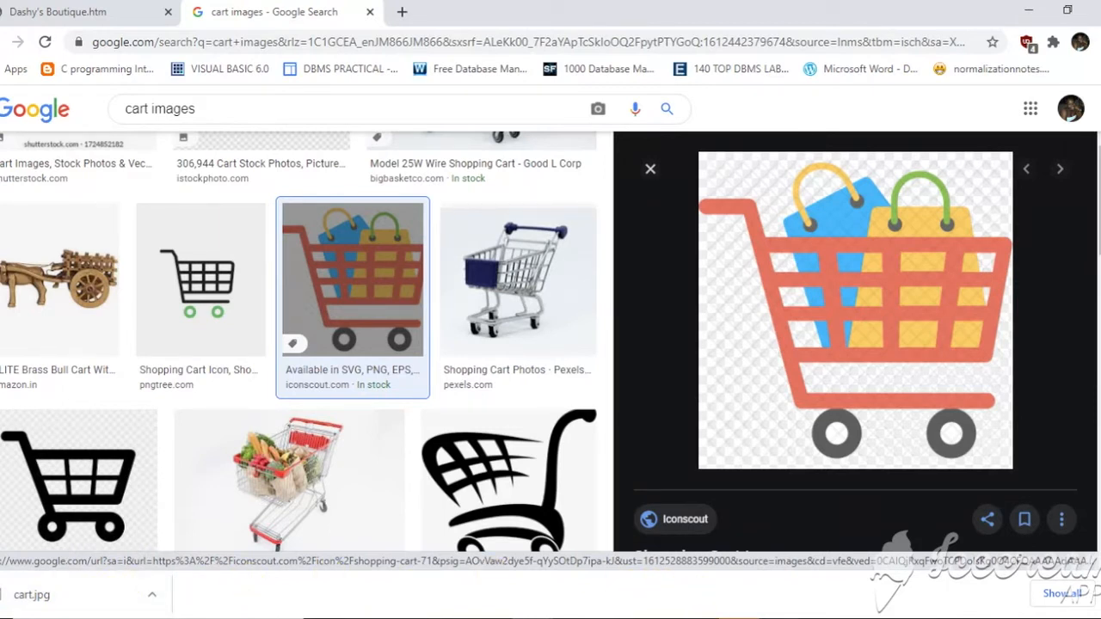
# Return to Word and insert cart.jpg from the Documents folder SBA- Website below the table.
pyautogui.moveTo(779, 618)
pyautogui.click(779, 568)
pyautogui.click(172, 287)
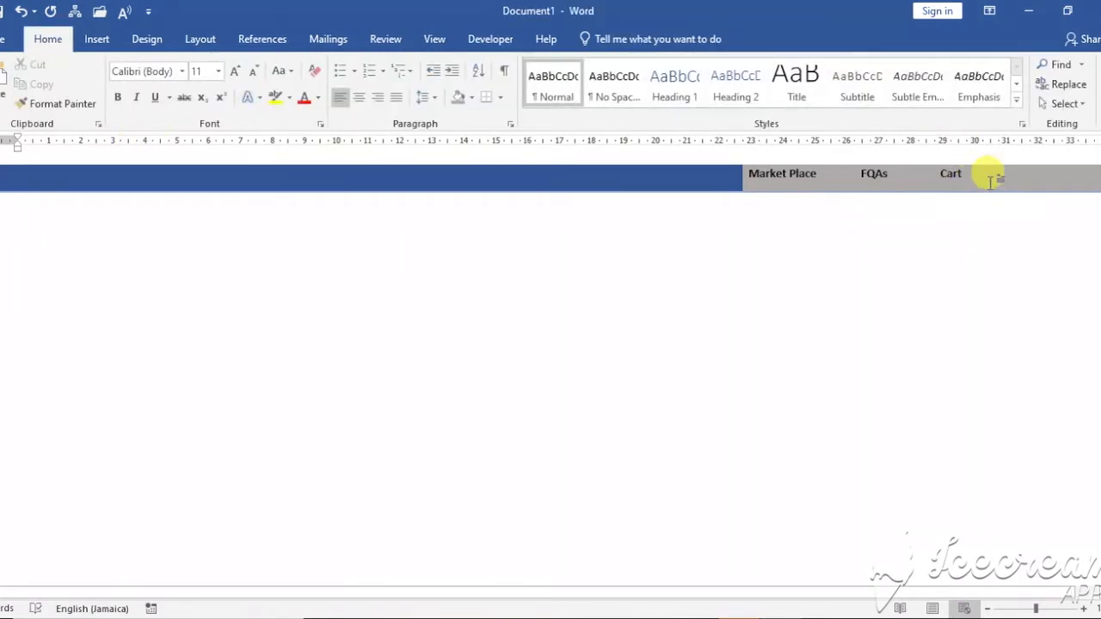
pyautogui.click(95, 45)
pyautogui.click(146, 65)
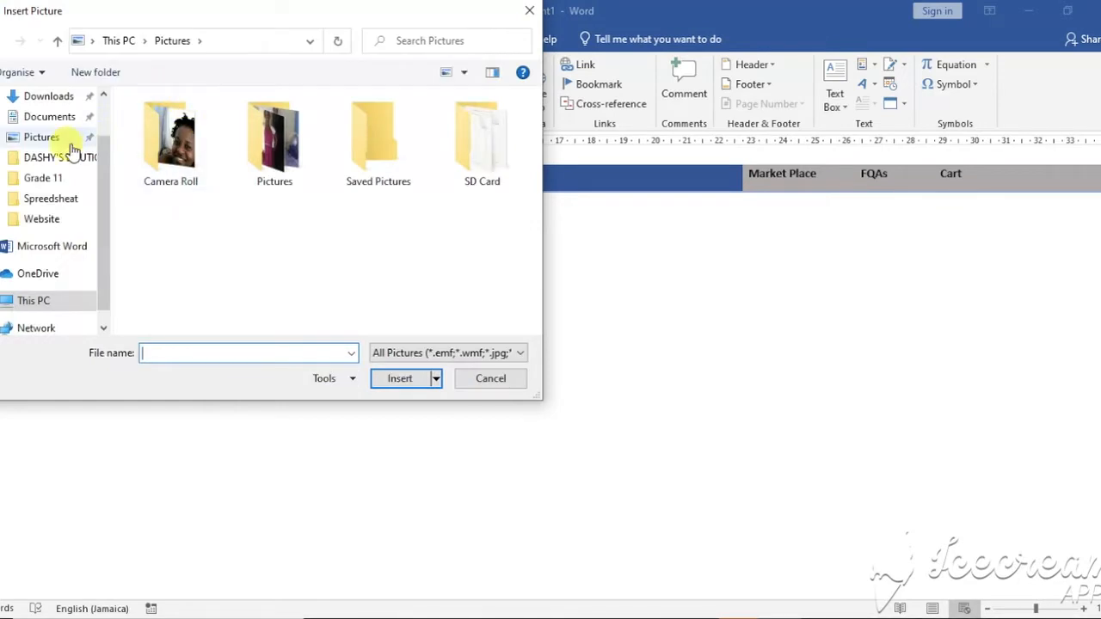
pyautogui.click(60, 220)
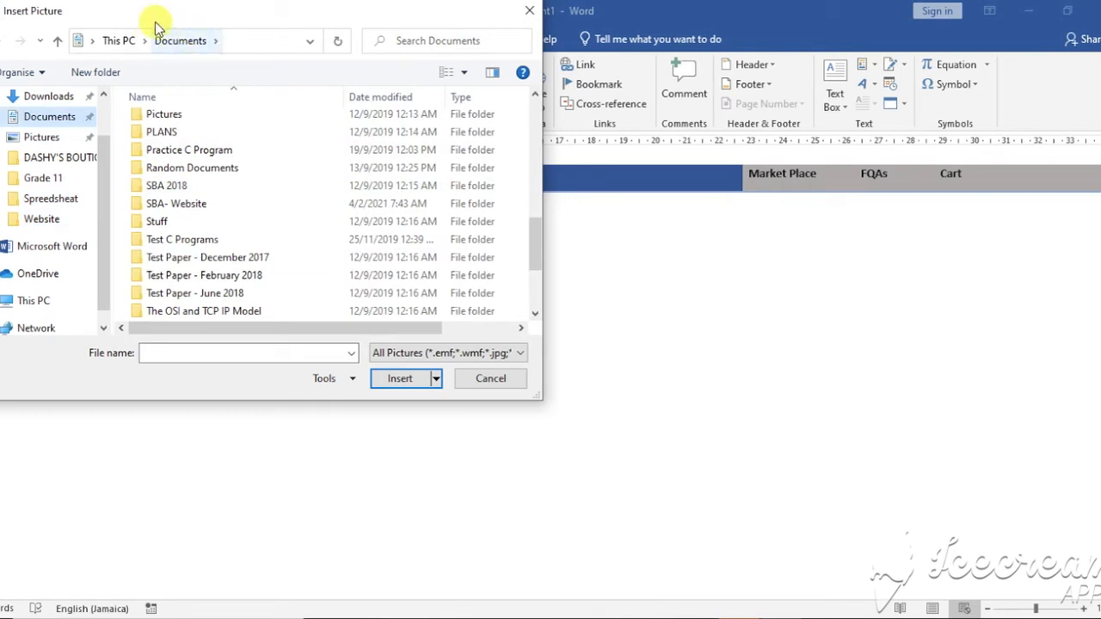
pyautogui.doubleClick(179, 209)
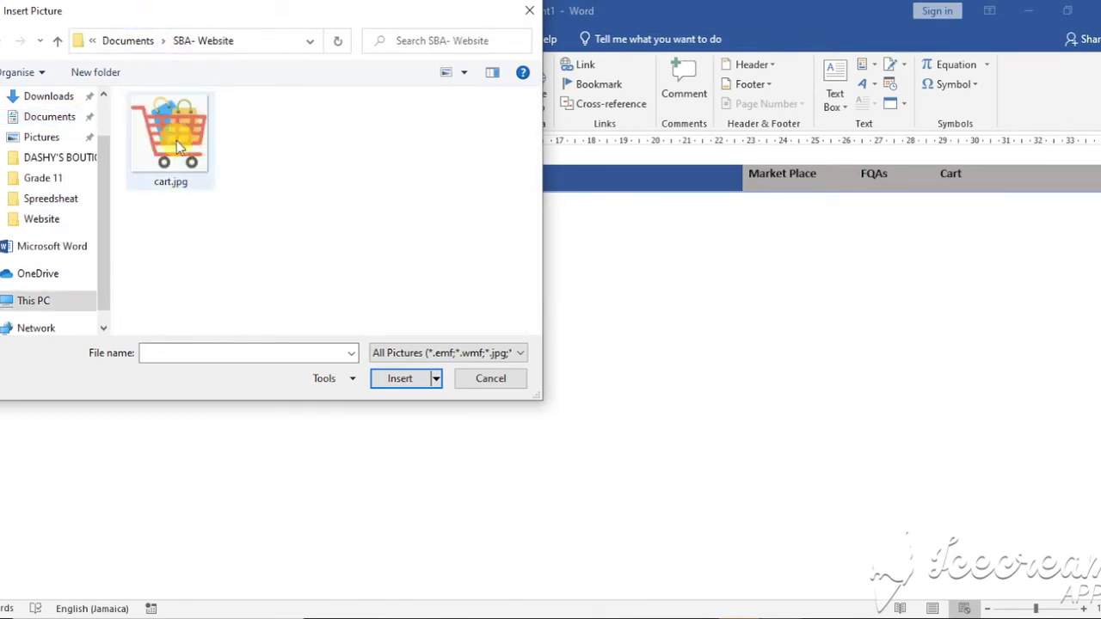
pyautogui.click(177, 144)
pyautogui.click(387, 381)
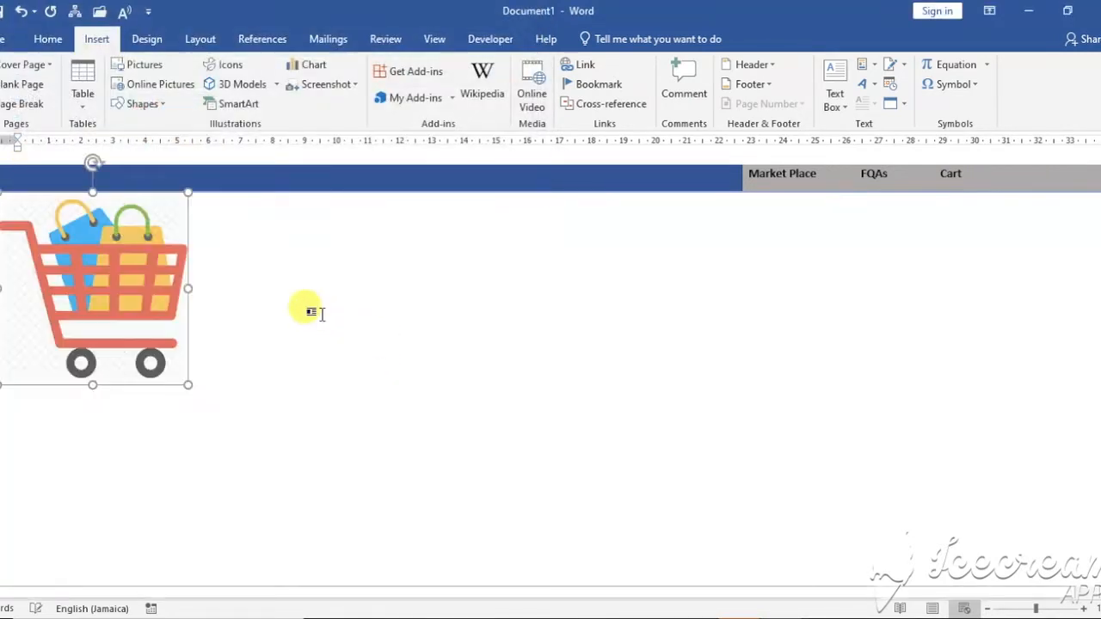
# Shrink the inserted cart picture proportionally to about 0.61 cm by 0.61 cm.
pyautogui.click(158, 263)
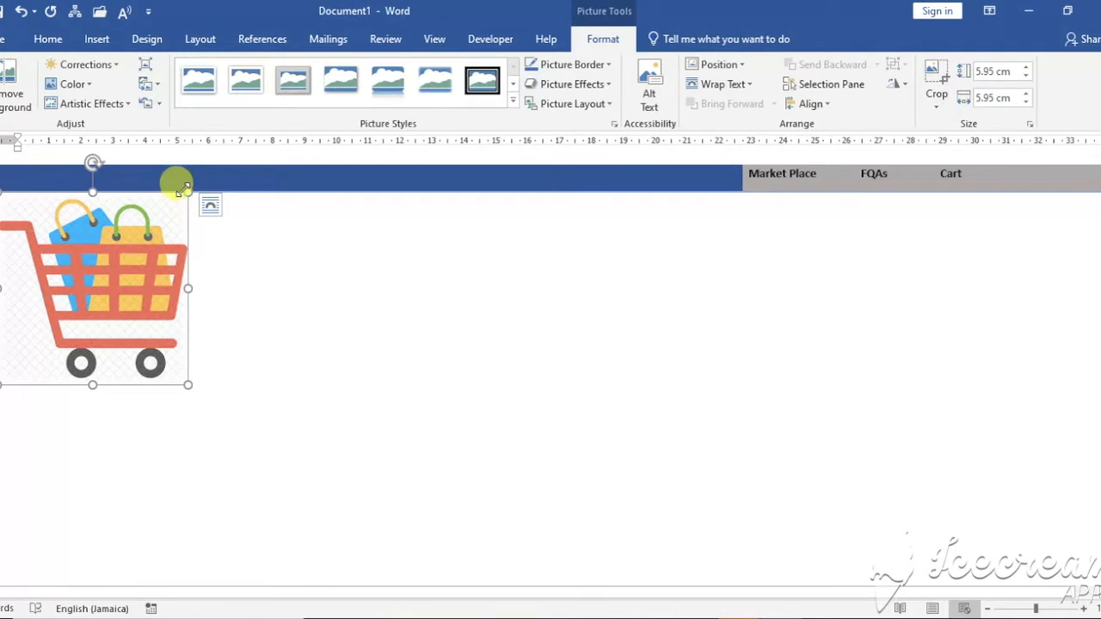
pyautogui.moveTo(183, 189); pyautogui.dragTo(17, 197)
pyautogui.moveTo(71, 267); pyautogui.dragTo(18, 208)
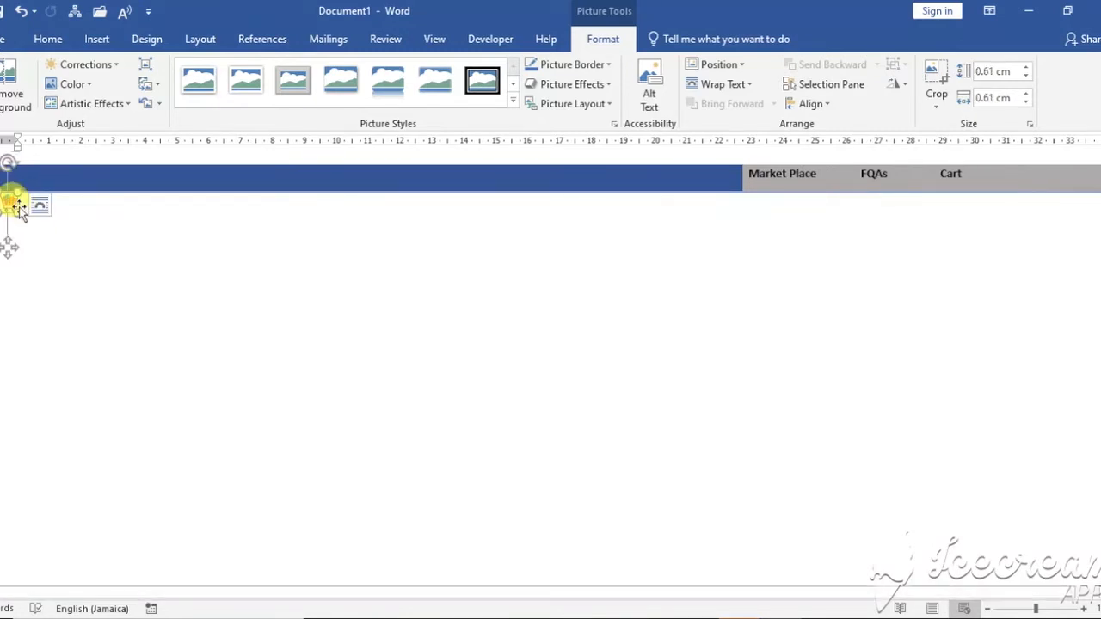
# Try Tight and In Front of Text wrapping on the small cart picture to make it freely movable.
pyautogui.click(40, 205)
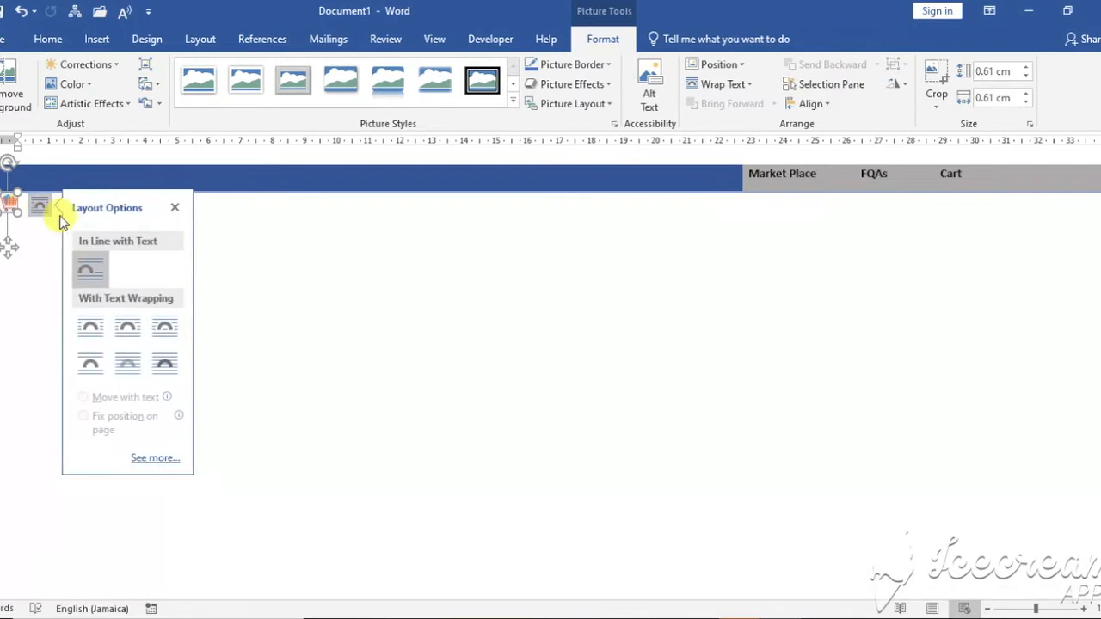
pyautogui.click(132, 337)
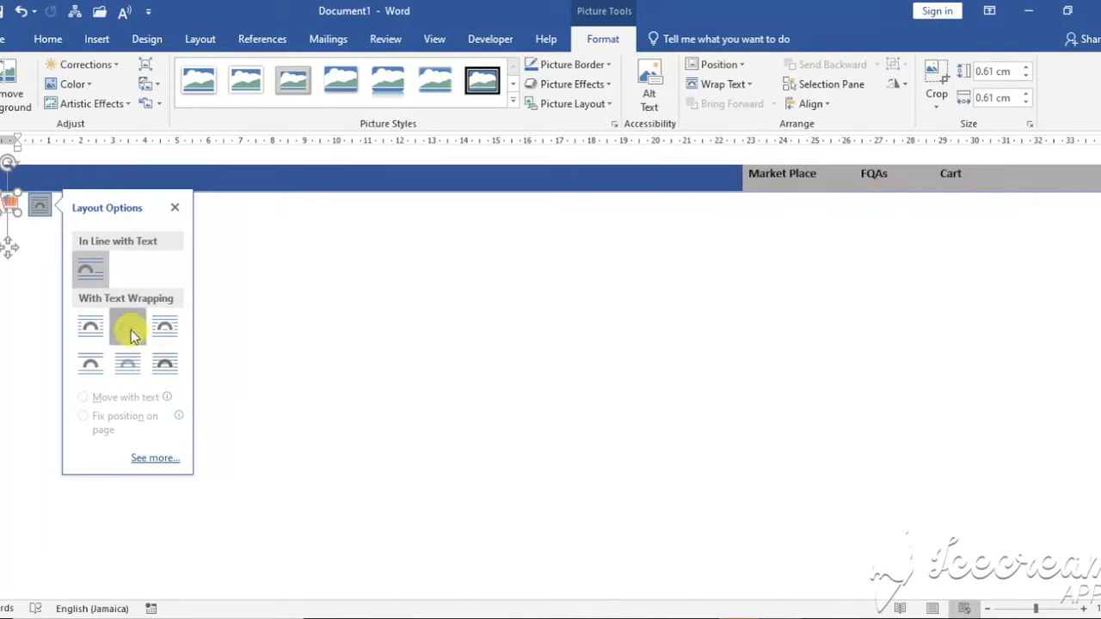
pyautogui.click(17, 200)
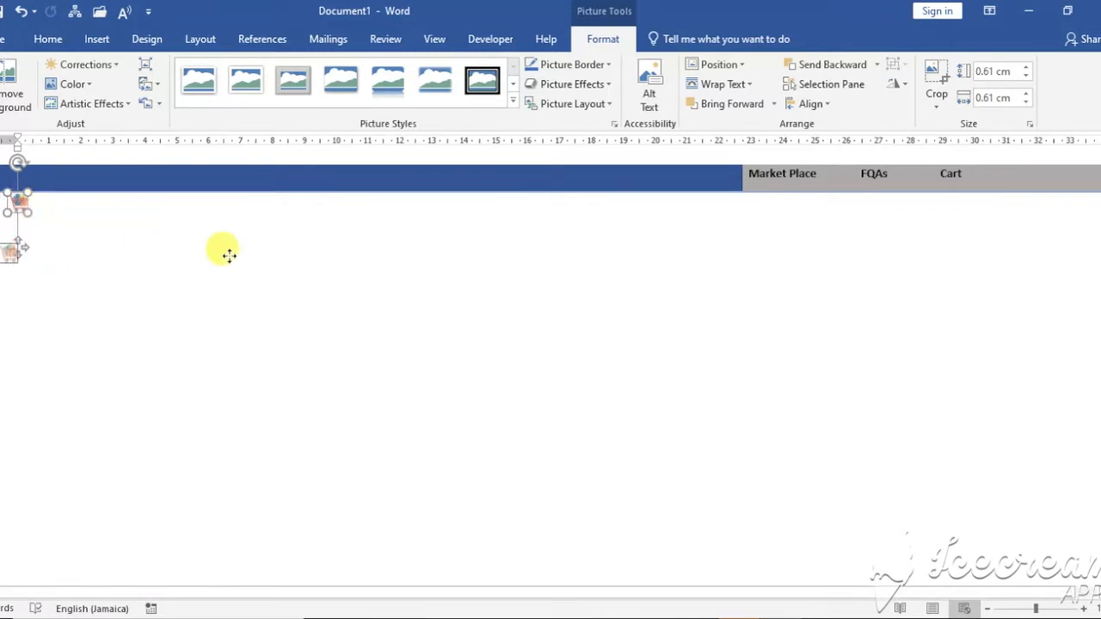
pyautogui.click(50, 220)
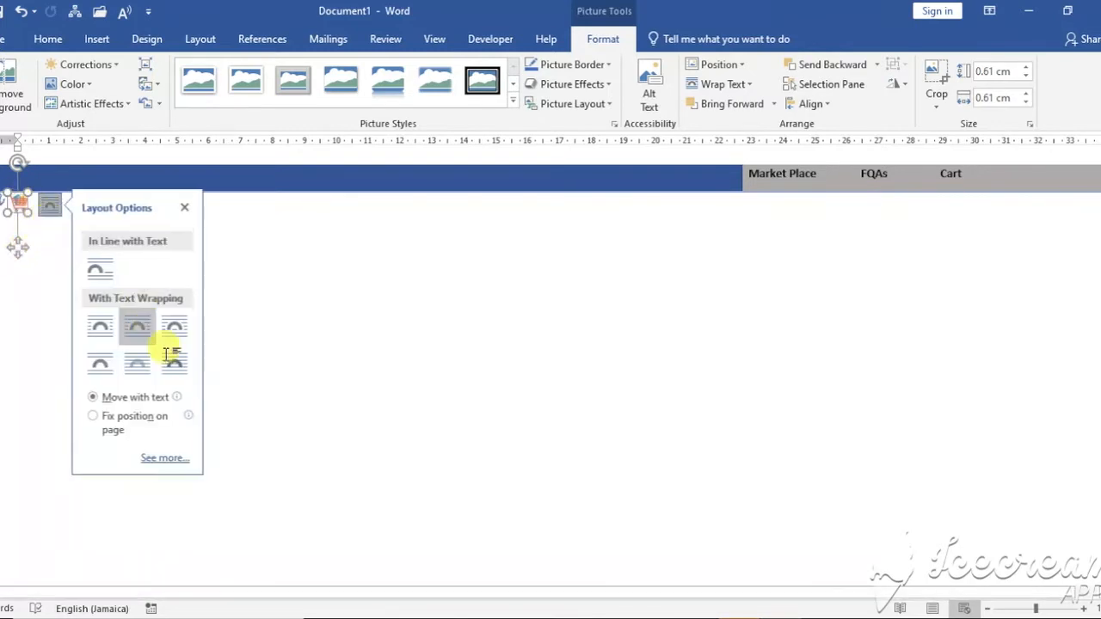
pyautogui.click(172, 365)
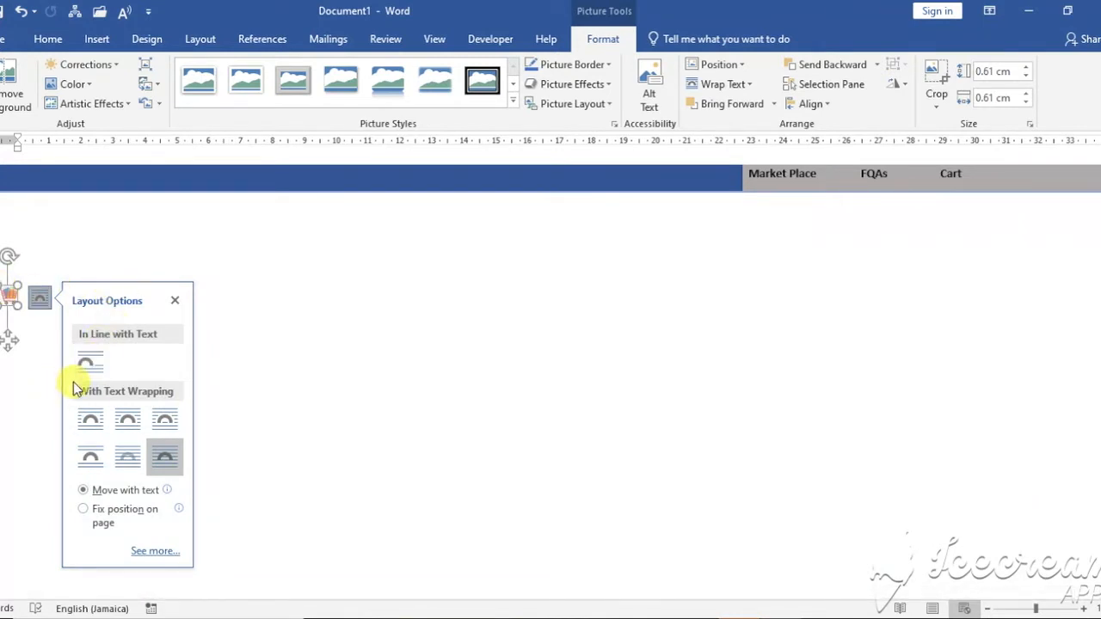
pyautogui.click(18, 204)
pyautogui.click(18, 202)
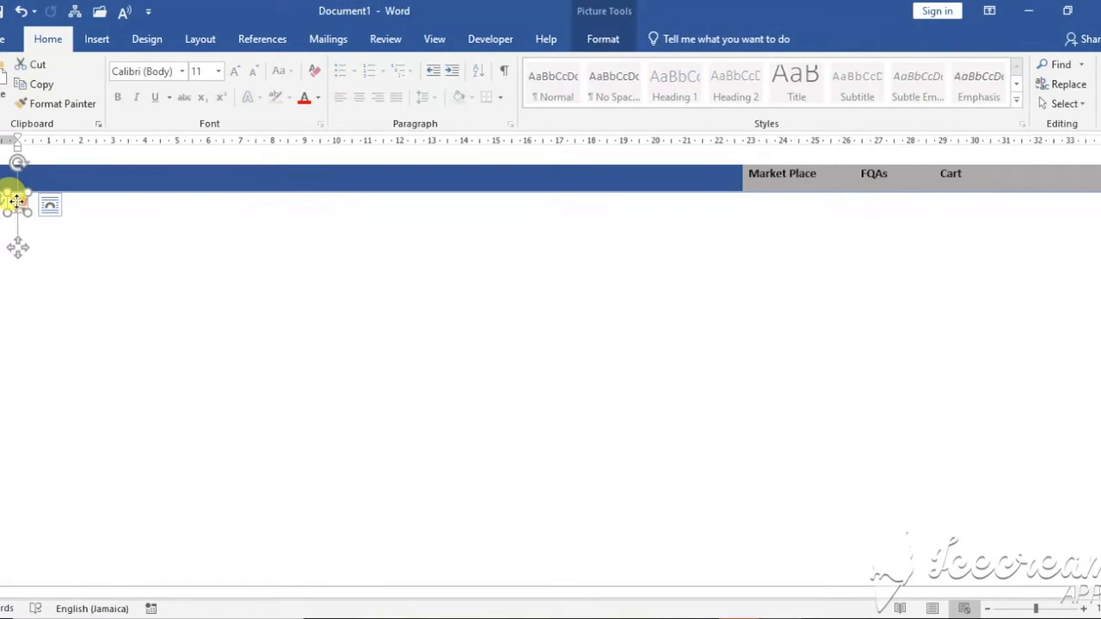
# Cut the small cart picture from below the table and paste it as a picture after "Cart" in the fourth cell.
pyautogui.rightClick(17, 201)
pyautogui.click(61, 236)
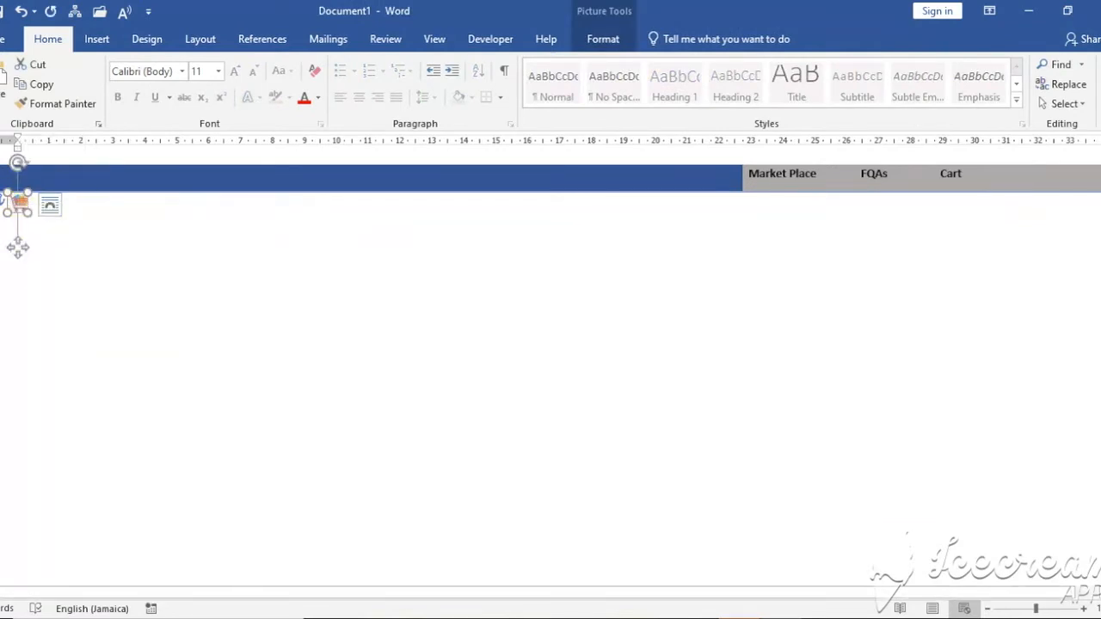
pyautogui.rightClick(19, 209)
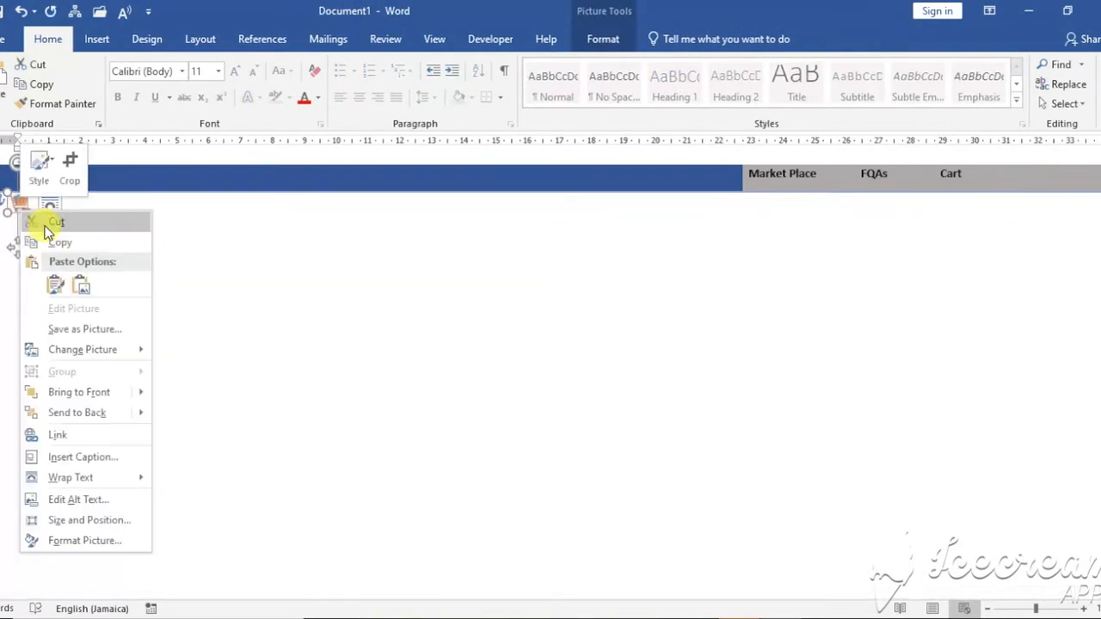
pyautogui.click(60, 222)
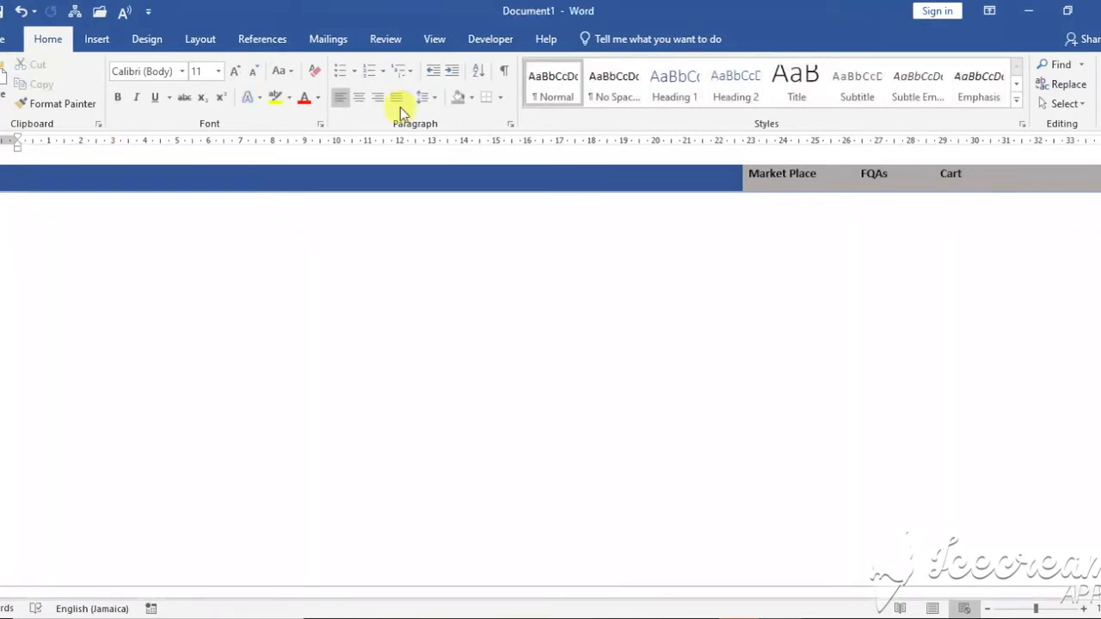
pyautogui.click(995, 175)
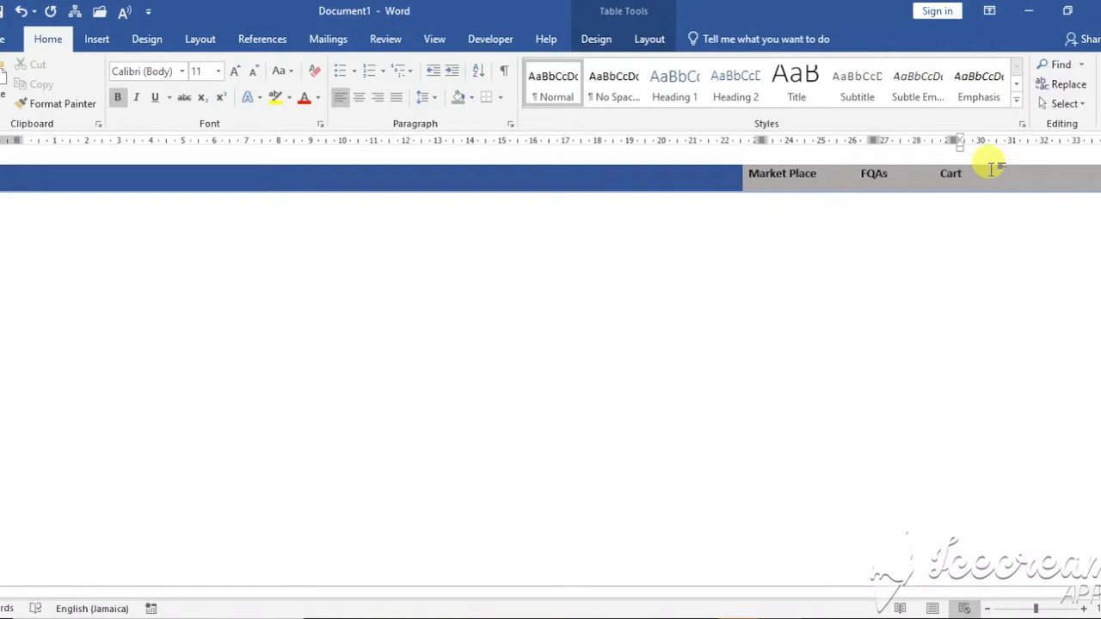
pyautogui.click(22, 11)
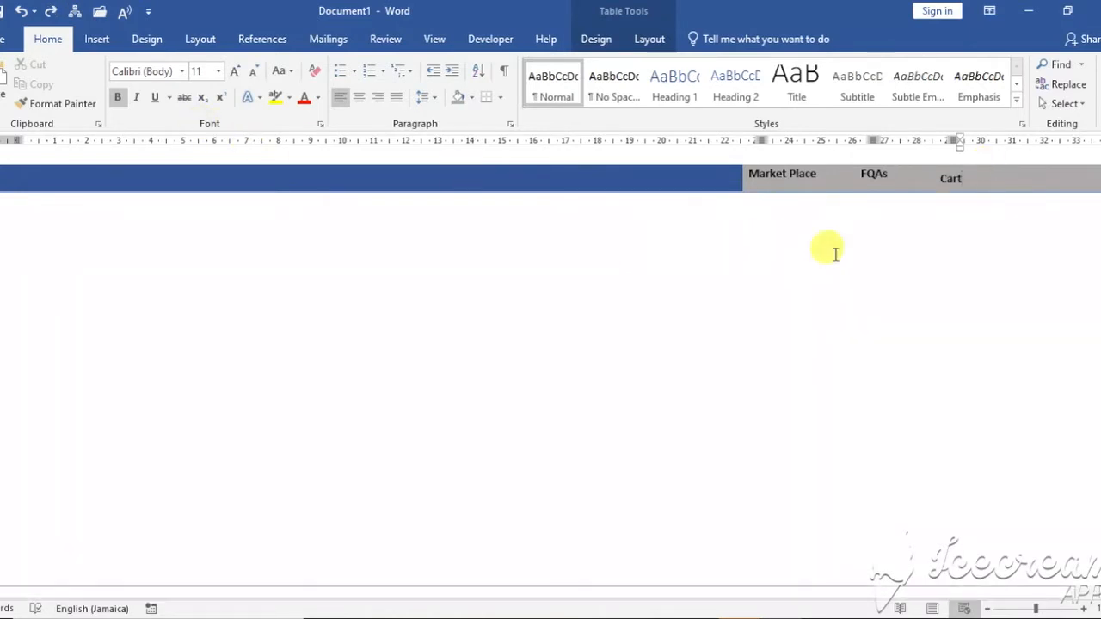
pyautogui.rightClick(981, 174)
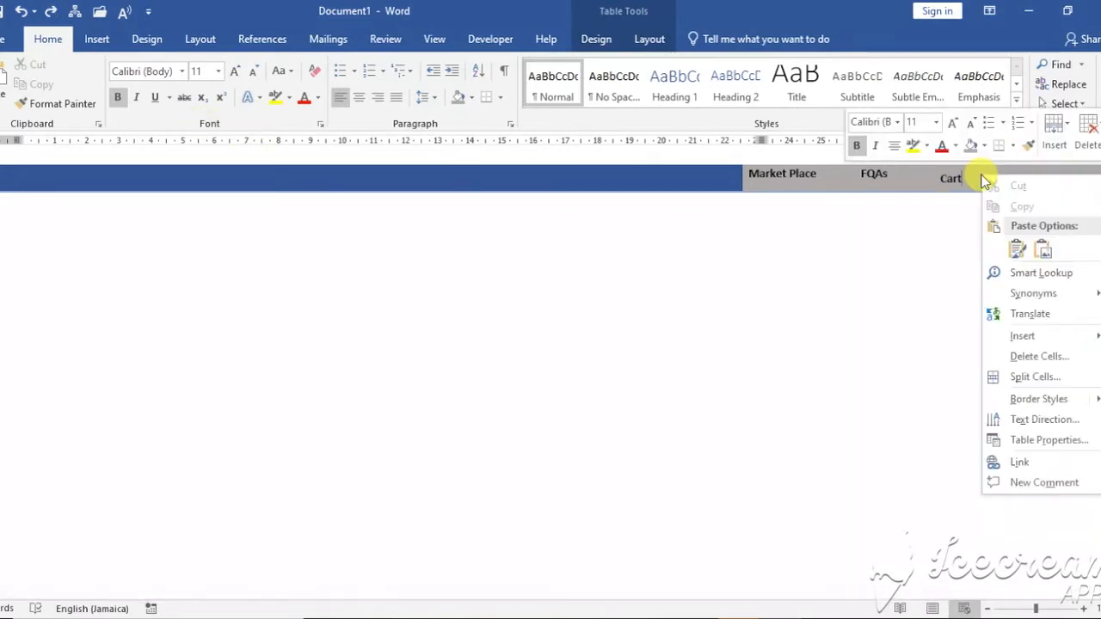
pyautogui.click(1038, 248)
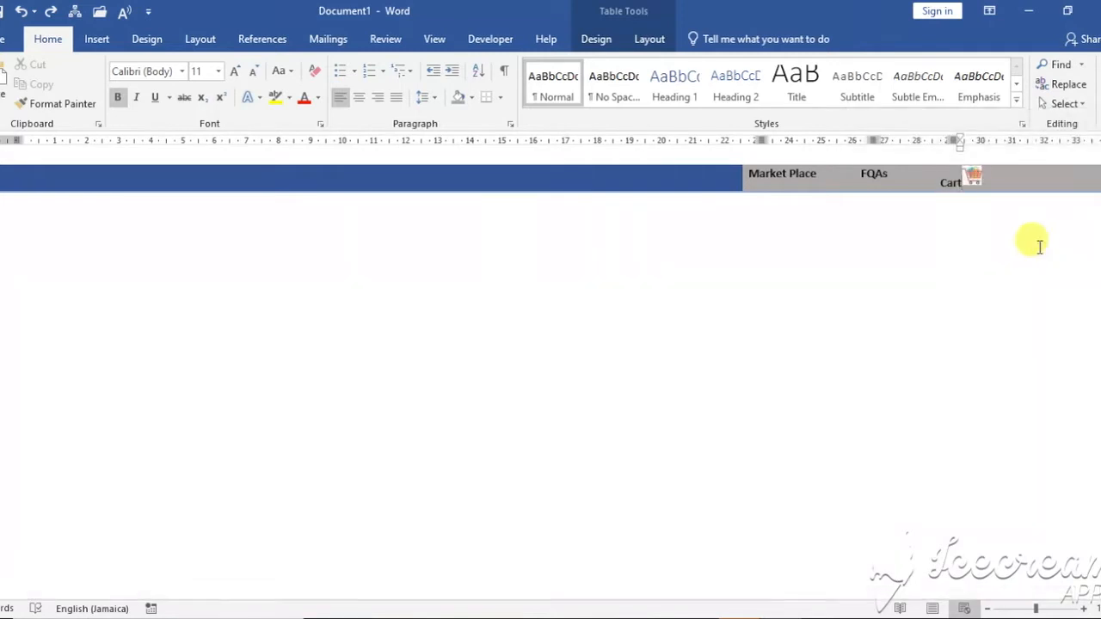
# Set the cart picture's text wrapping to Through and move it to the far right end of the Cart cell.
pyautogui.click(970, 177)
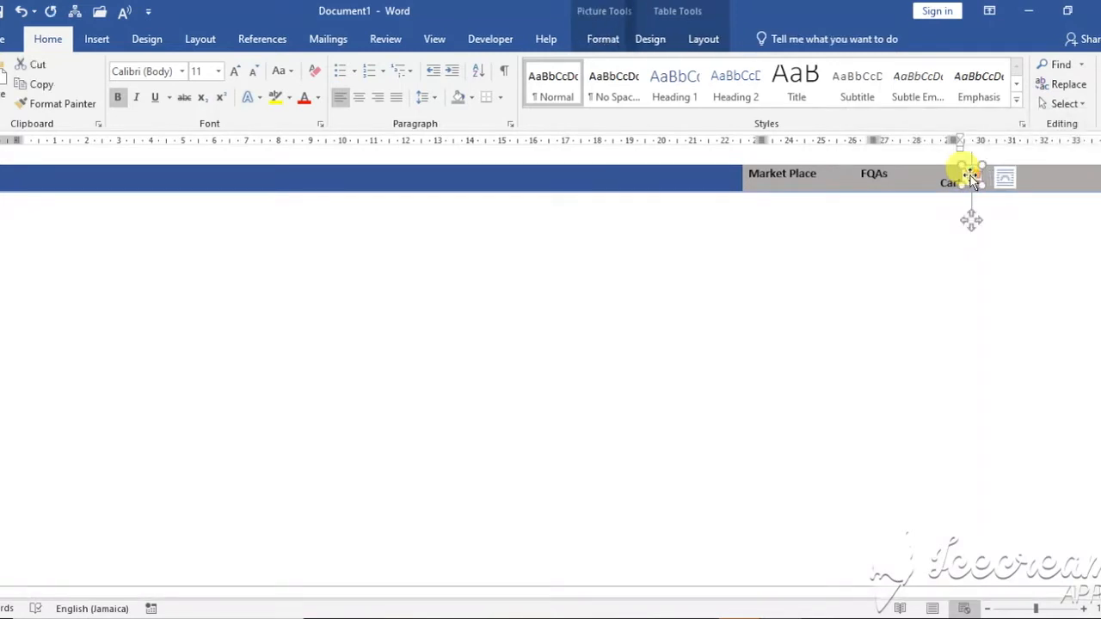
pyautogui.click(1008, 181)
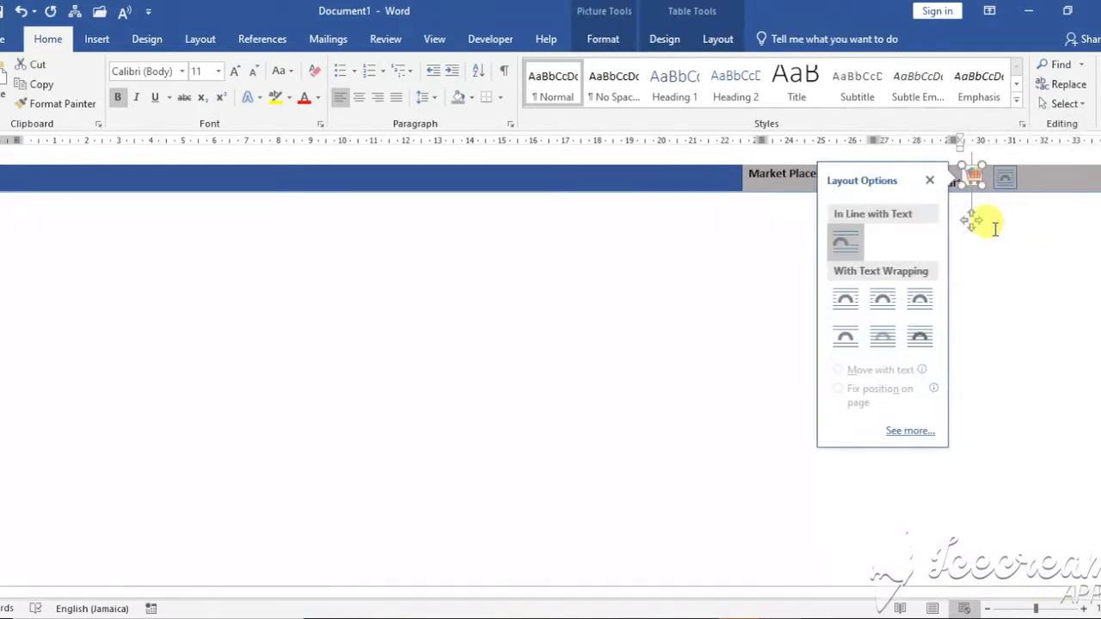
pyautogui.click(921, 303)
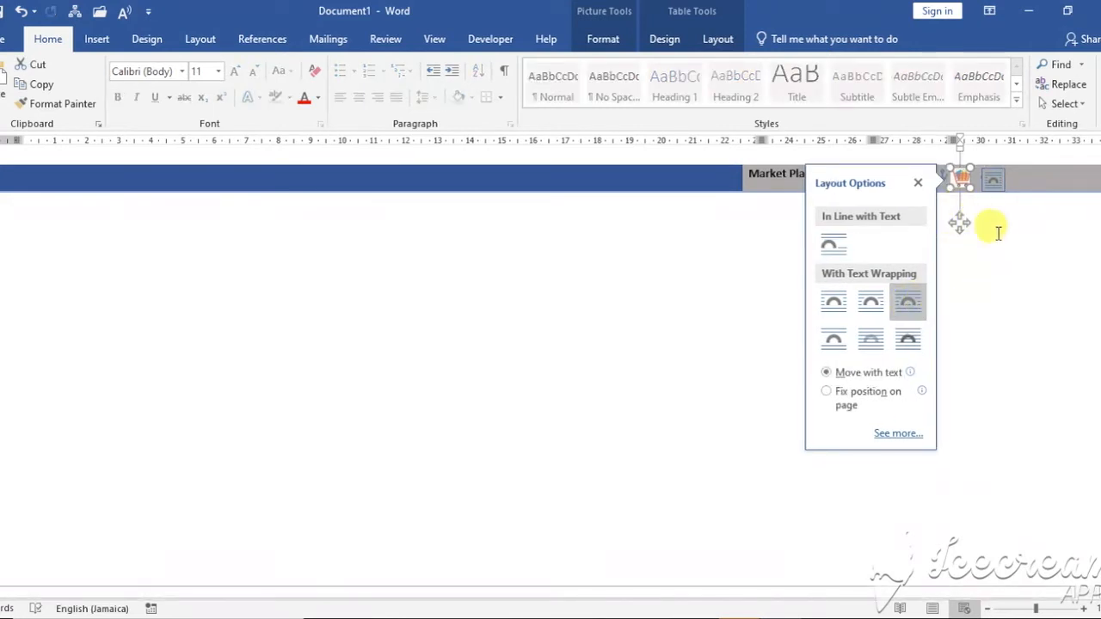
pyautogui.click(981, 214)
pyautogui.click(960, 180)
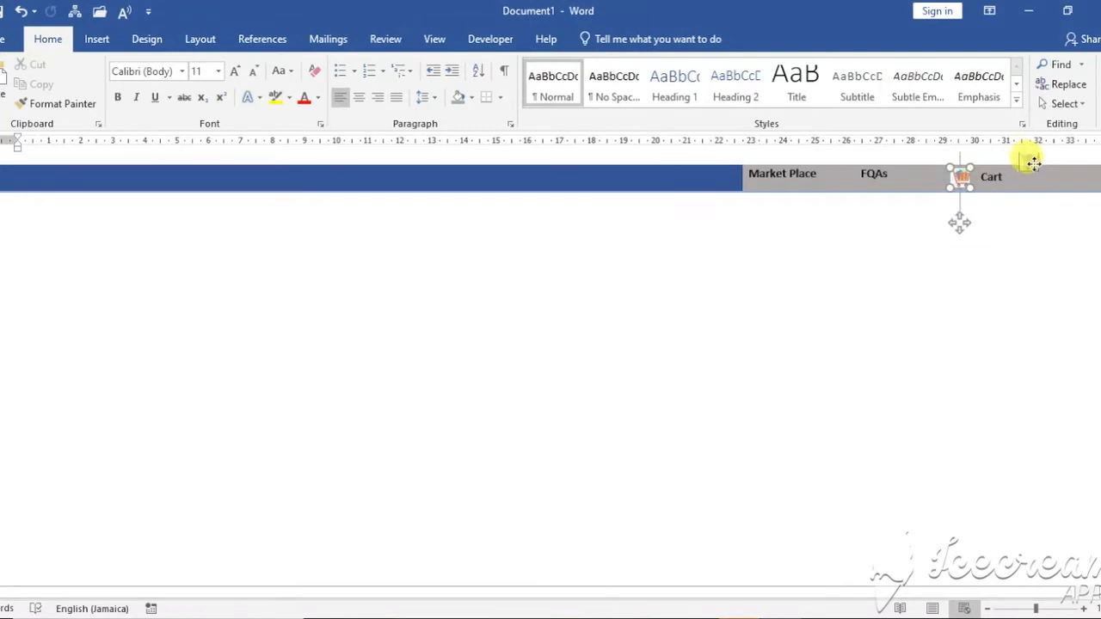
pyautogui.moveTo(1049, 177); pyautogui.dragTo(1043, 174)
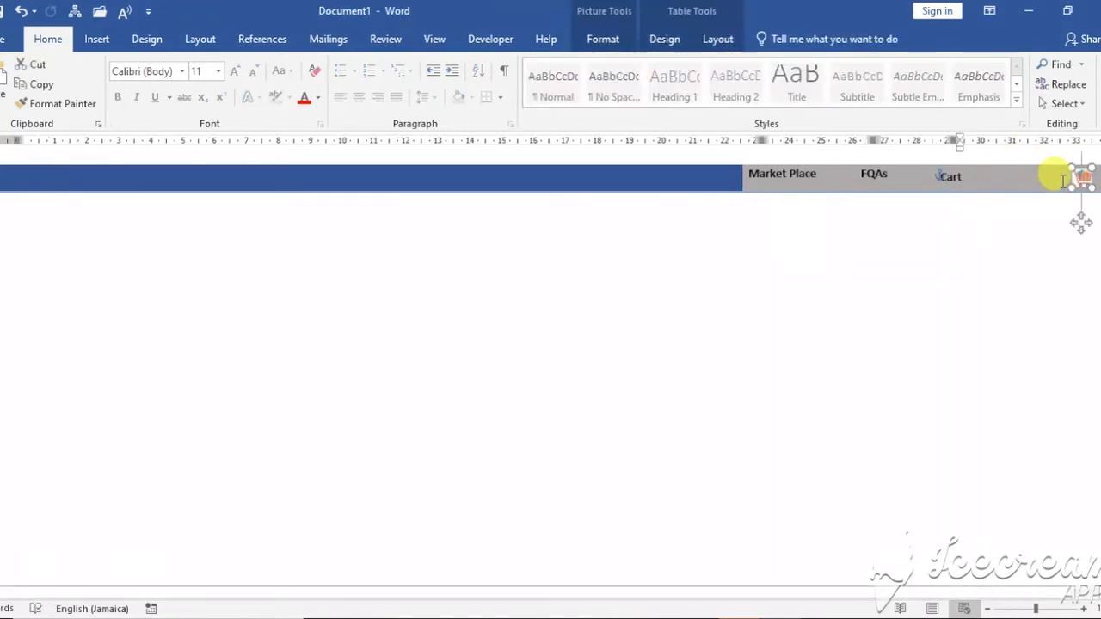
pyautogui.click(1010, 256)
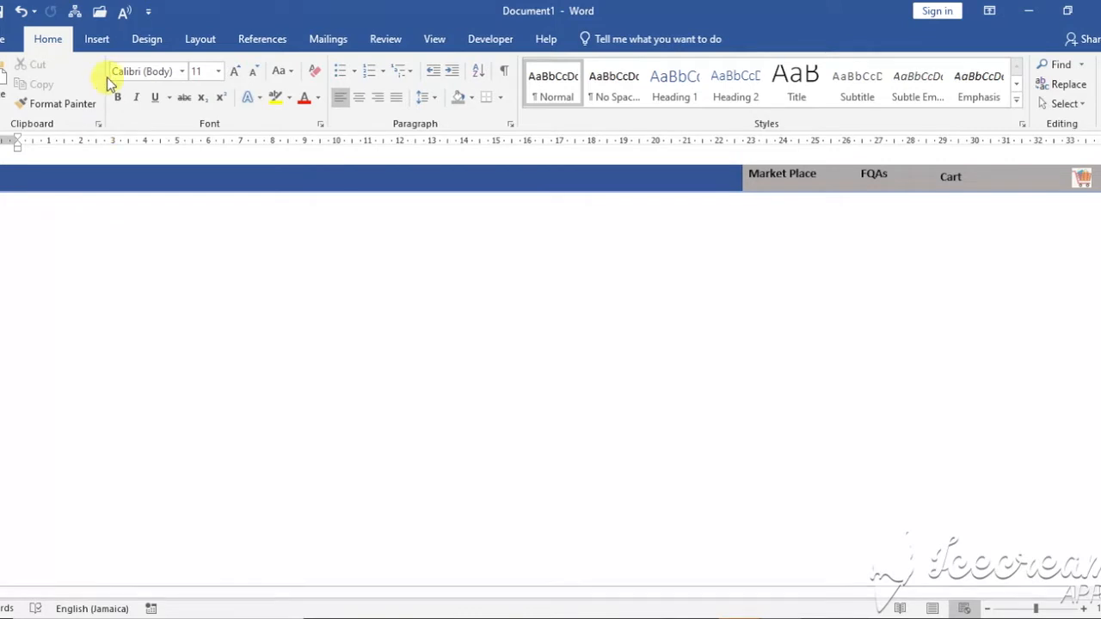
# Insert DASHY'S BOUTIQUE logo.png from the SBA- Website folder below the table and shrink it to about 3.2 cm by 3.2 cm.
pyautogui.click(97, 40)
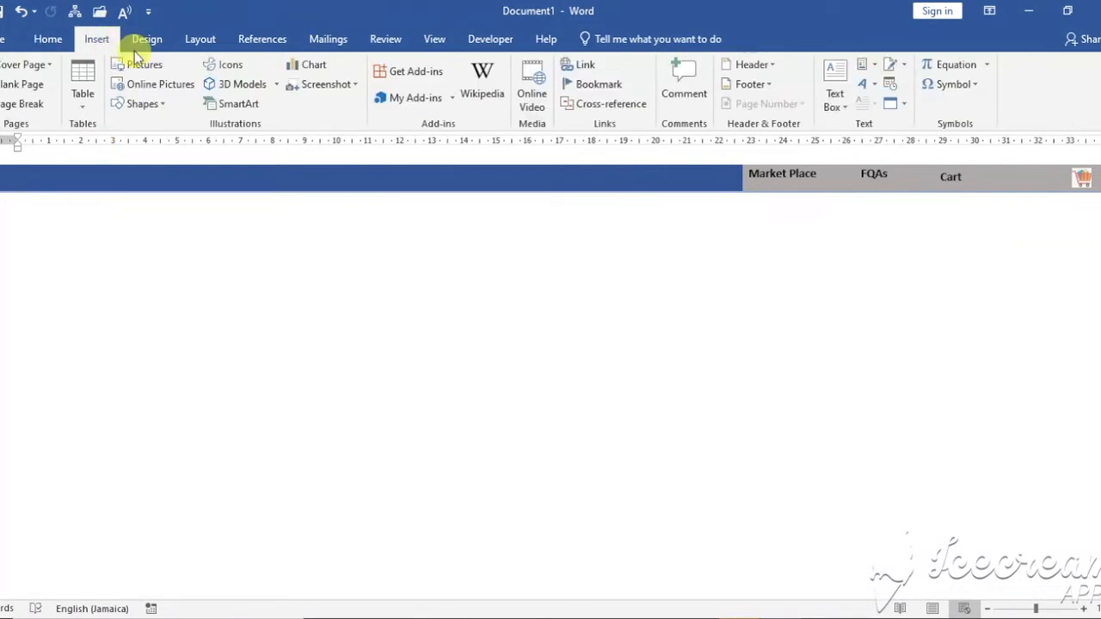
pyautogui.click(140, 67)
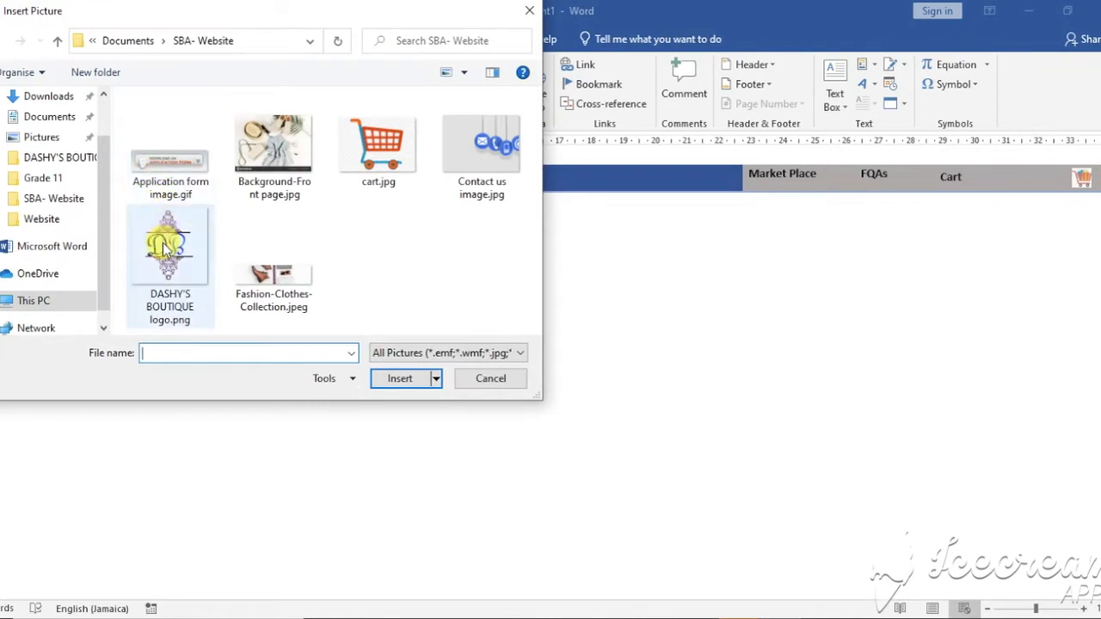
pyautogui.click(163, 247)
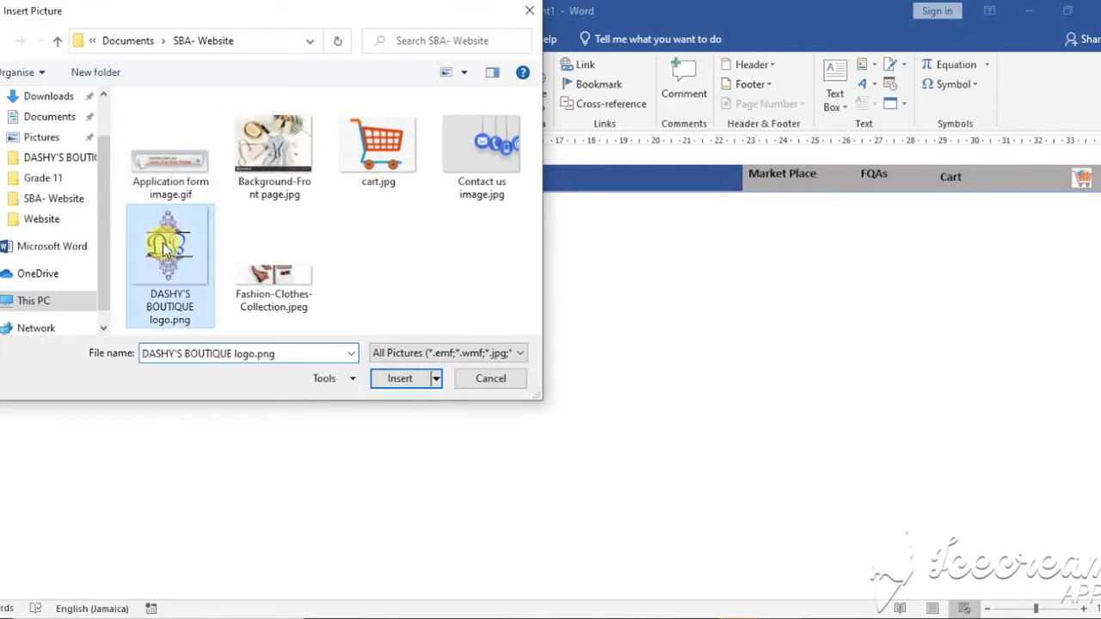
pyautogui.click(400, 378)
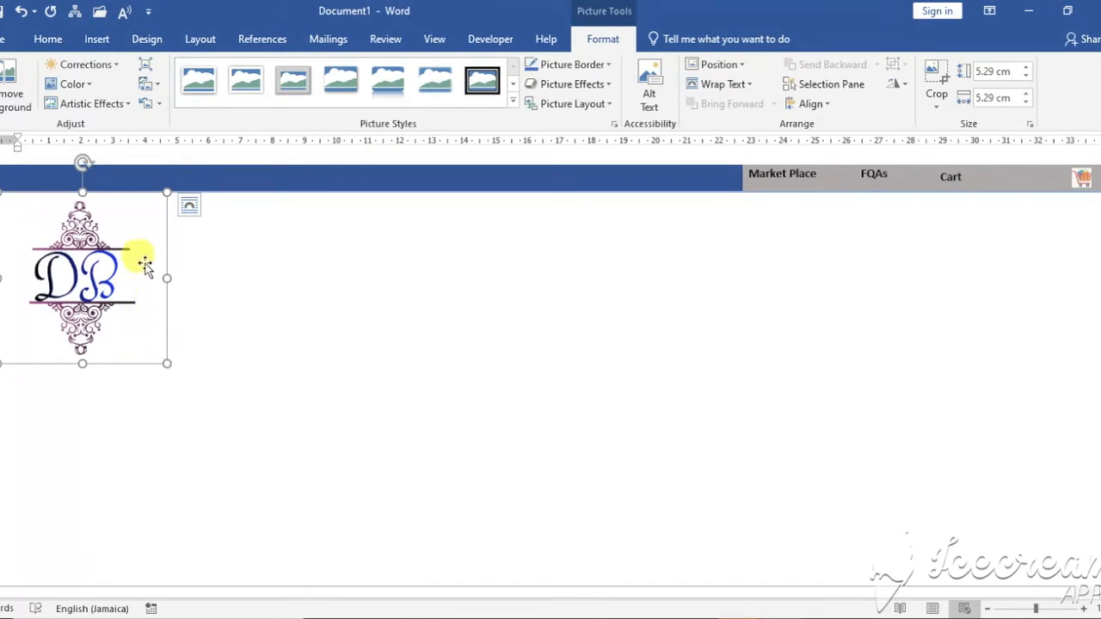
pyautogui.moveTo(163, 363); pyautogui.dragTo(99, 245)
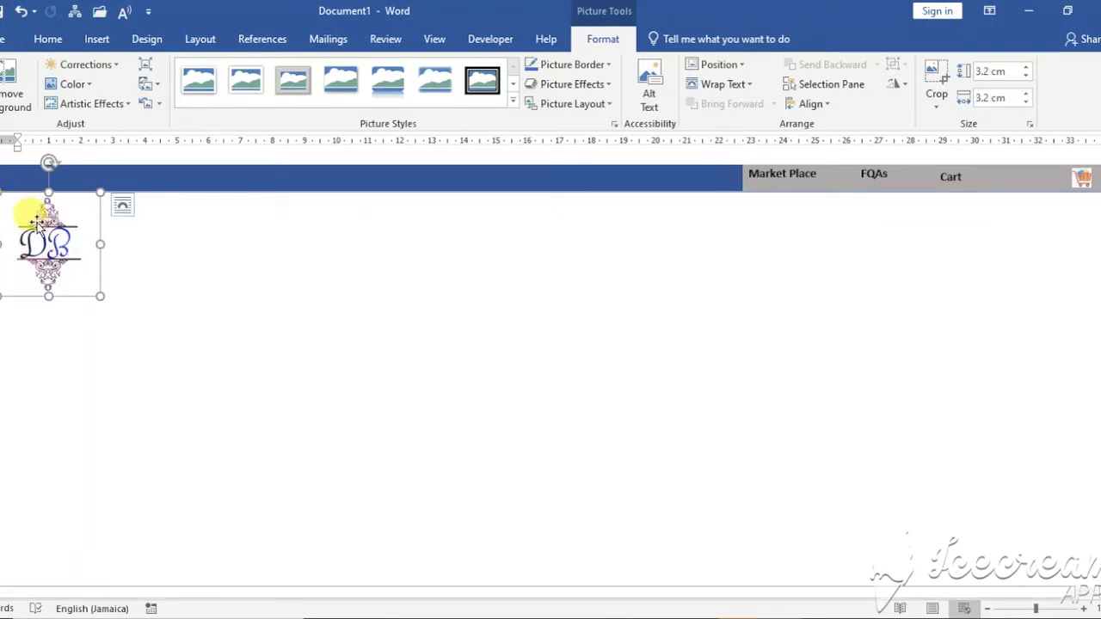
# Adjust the small logo's text wrapping so that a heading can sit beside it.
pyautogui.click(159, 252)
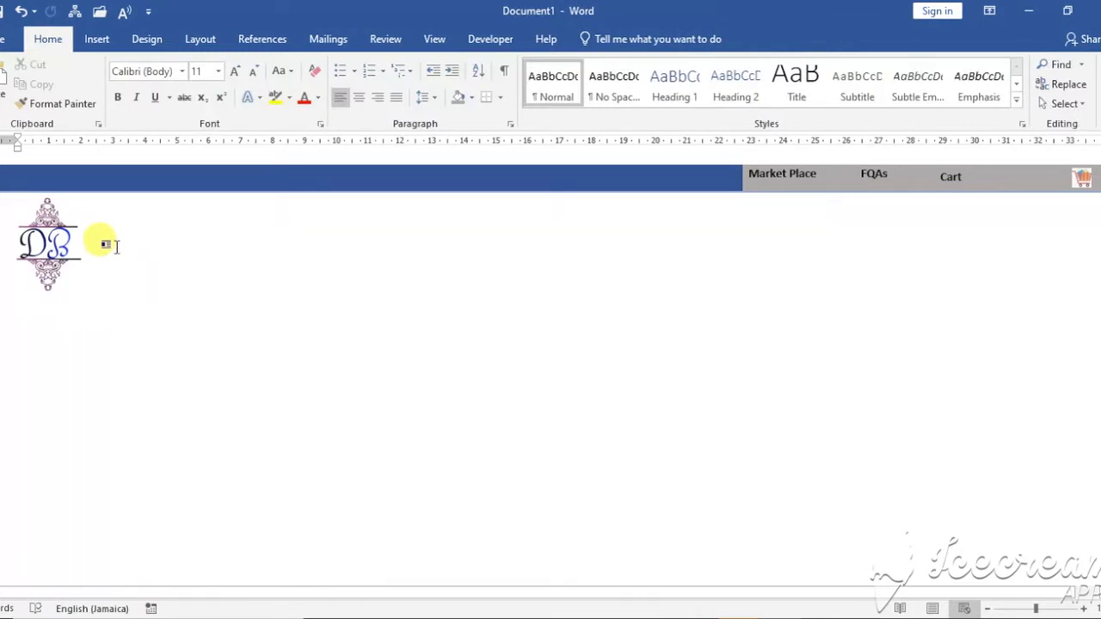
pyautogui.click(71, 247)
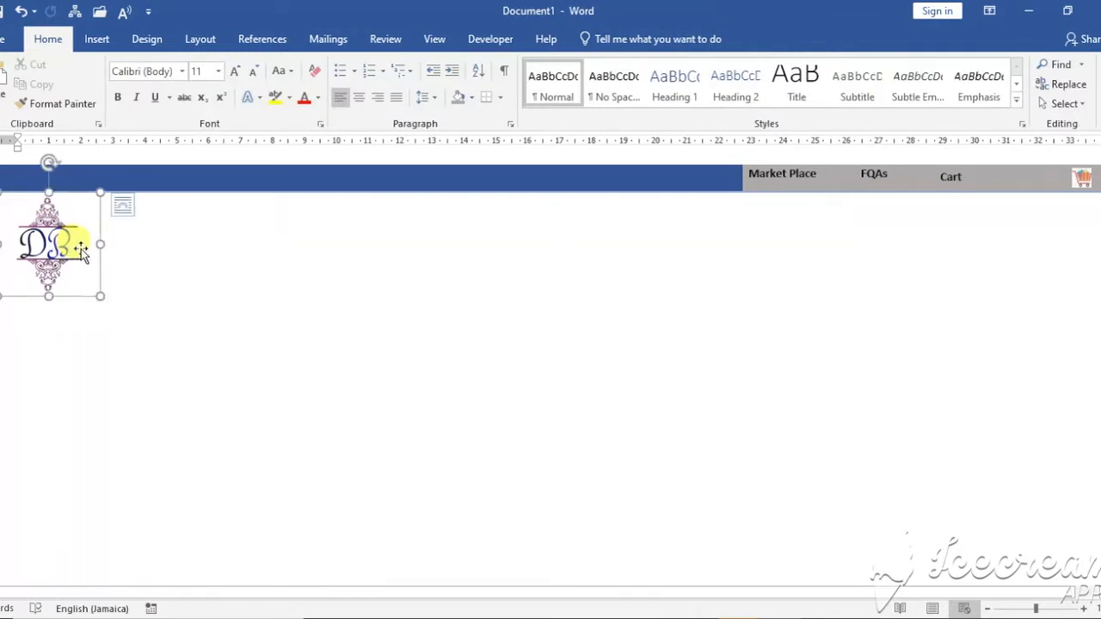
pyautogui.click(133, 204)
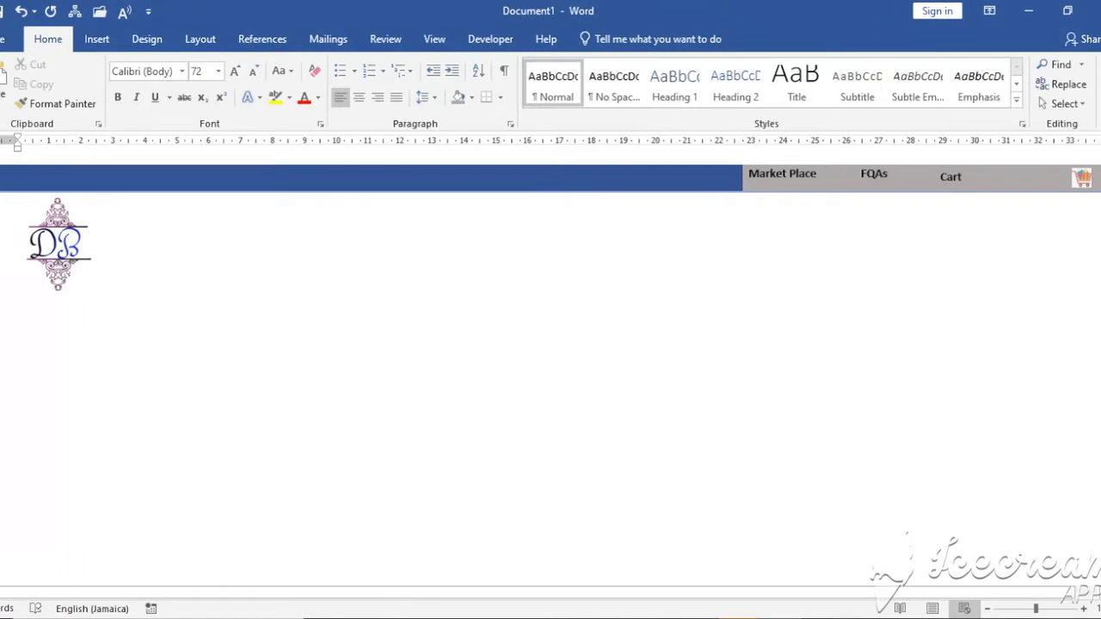
# Set the text beside the logo to Cooper Black at size 72.
pyautogui.click(219, 76)
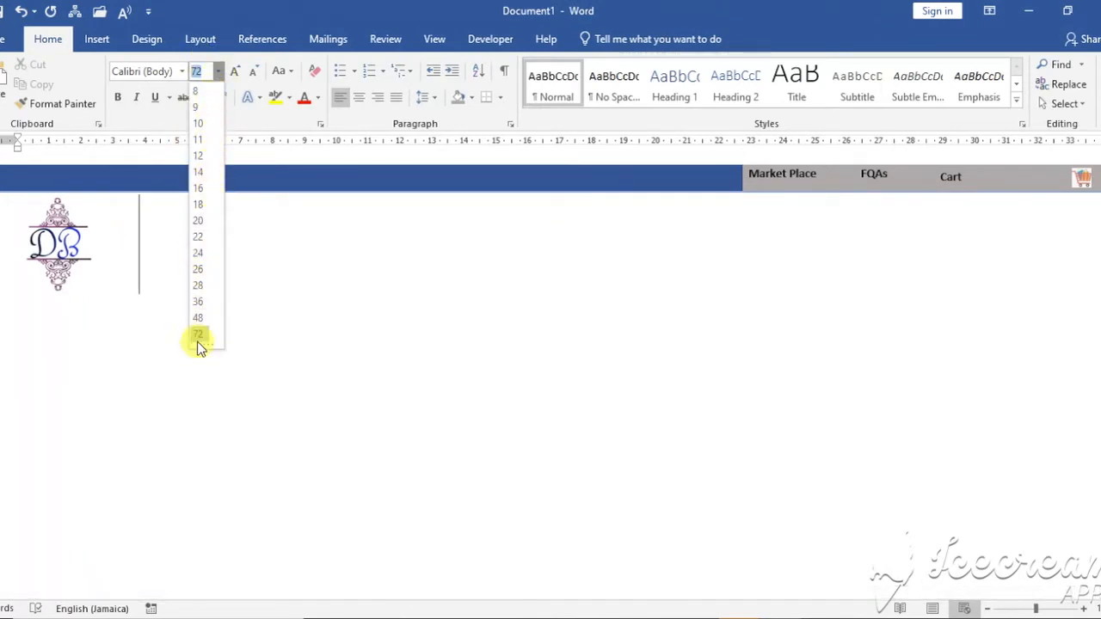
pyautogui.click(181, 75)
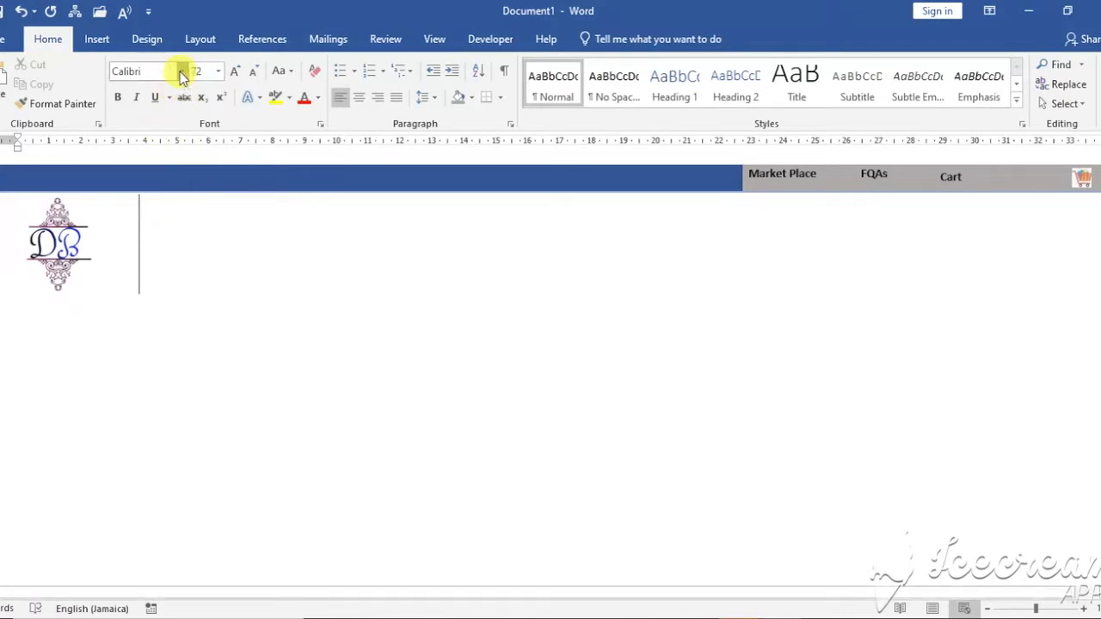
pyautogui.click(182, 75)
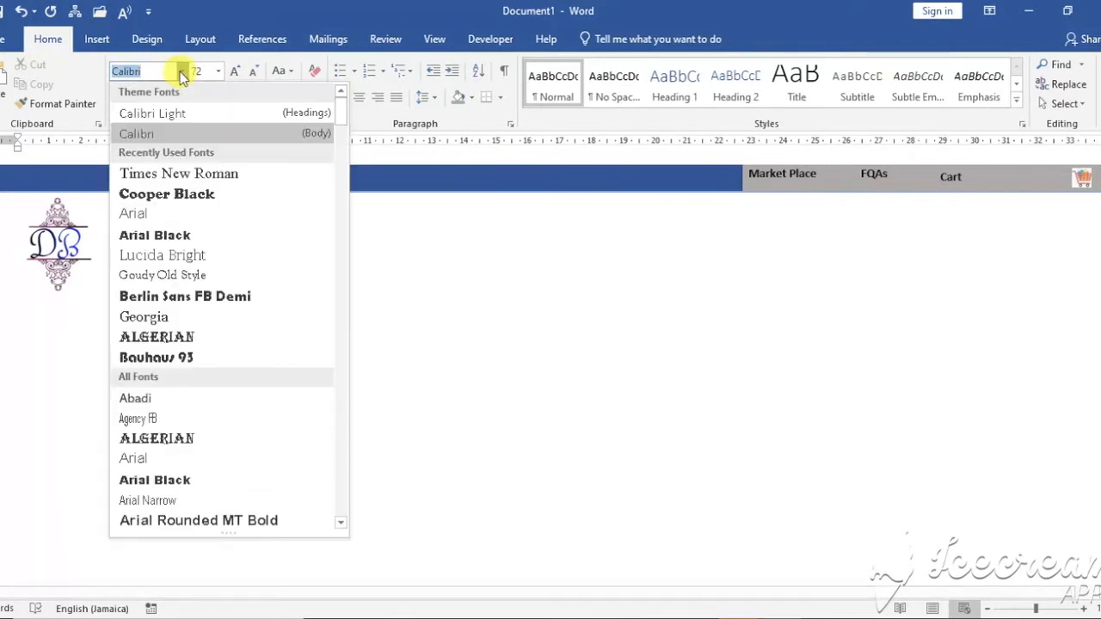
pyautogui.click(192, 197)
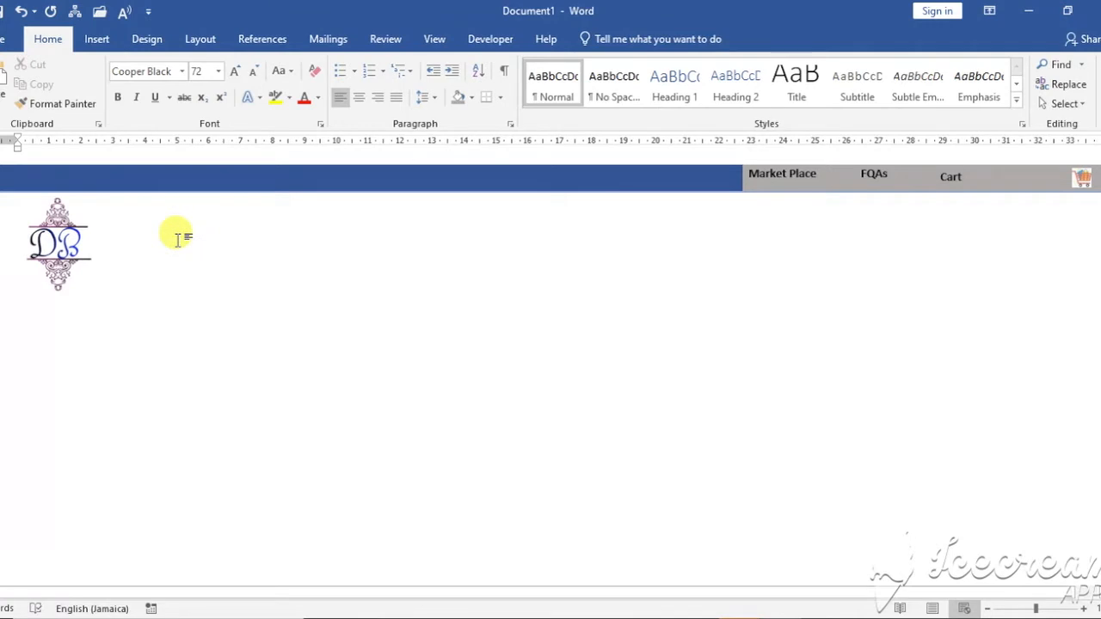
# Enter the heading "Dashy's Boutique" beside the logo.
pyautogui.write('das')
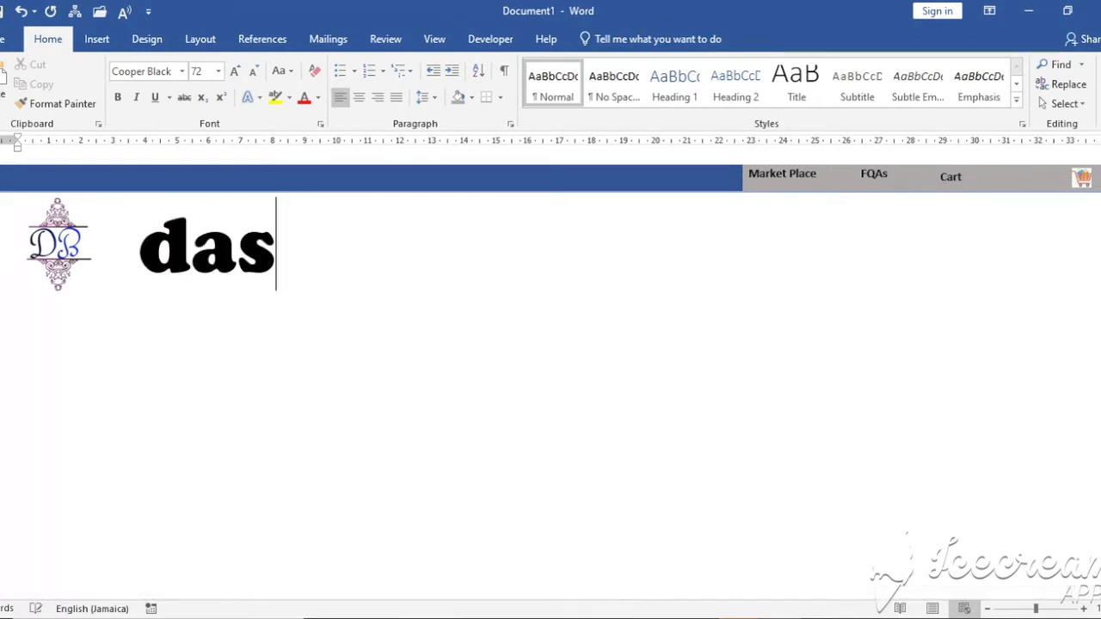
pyautogui.write('hy')
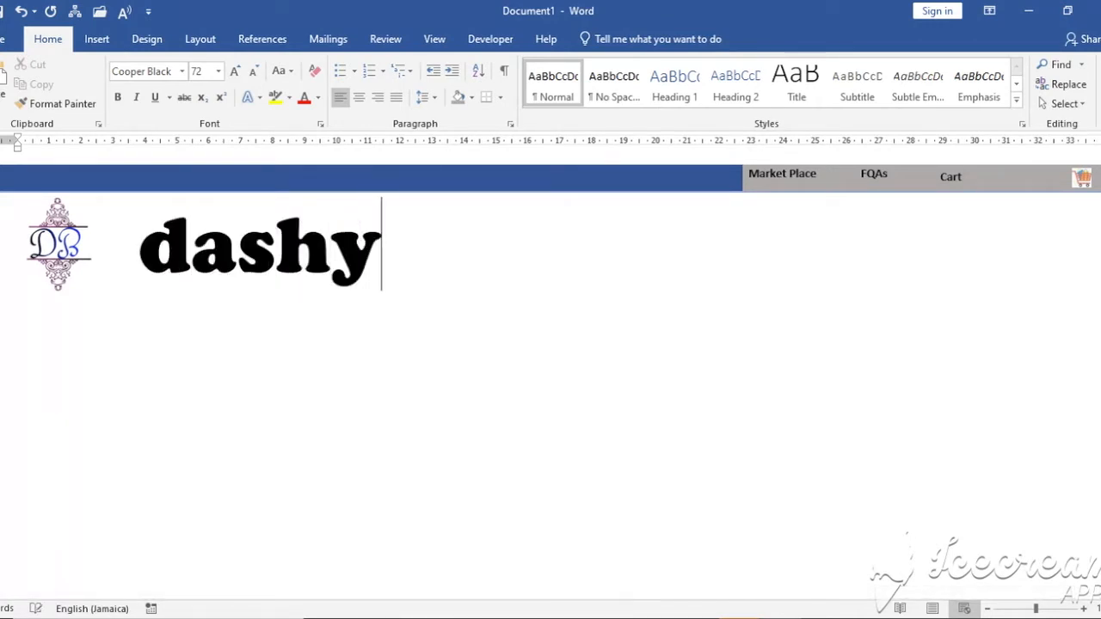
pyautogui.write("'s")
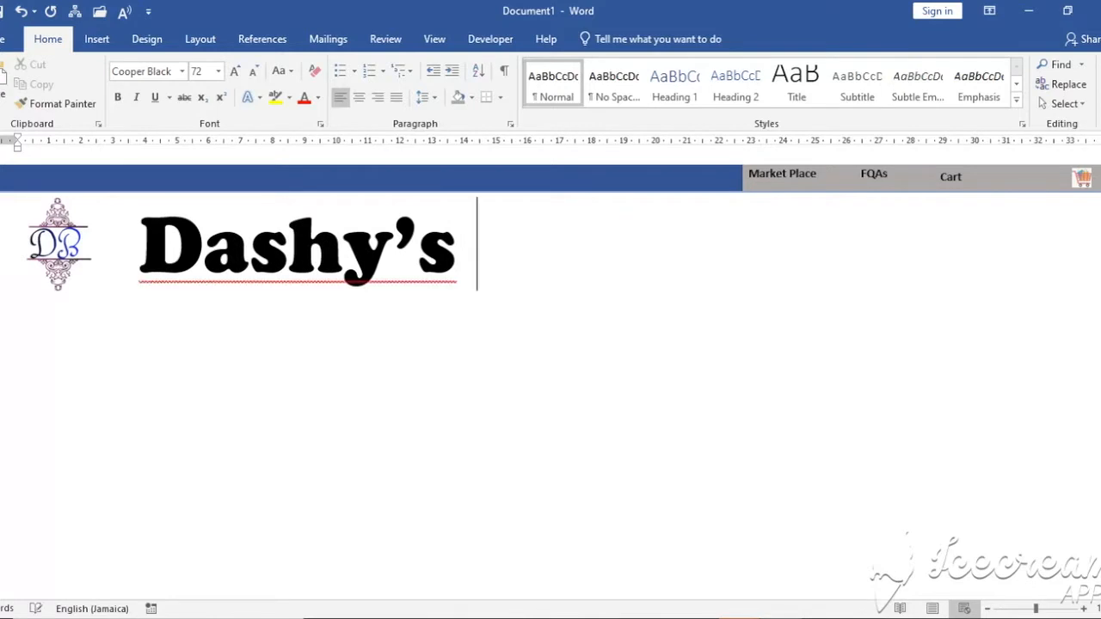
pyautogui.write(' b')
pyautogui.press('BackSpace')
pyautogui.write('Boti')
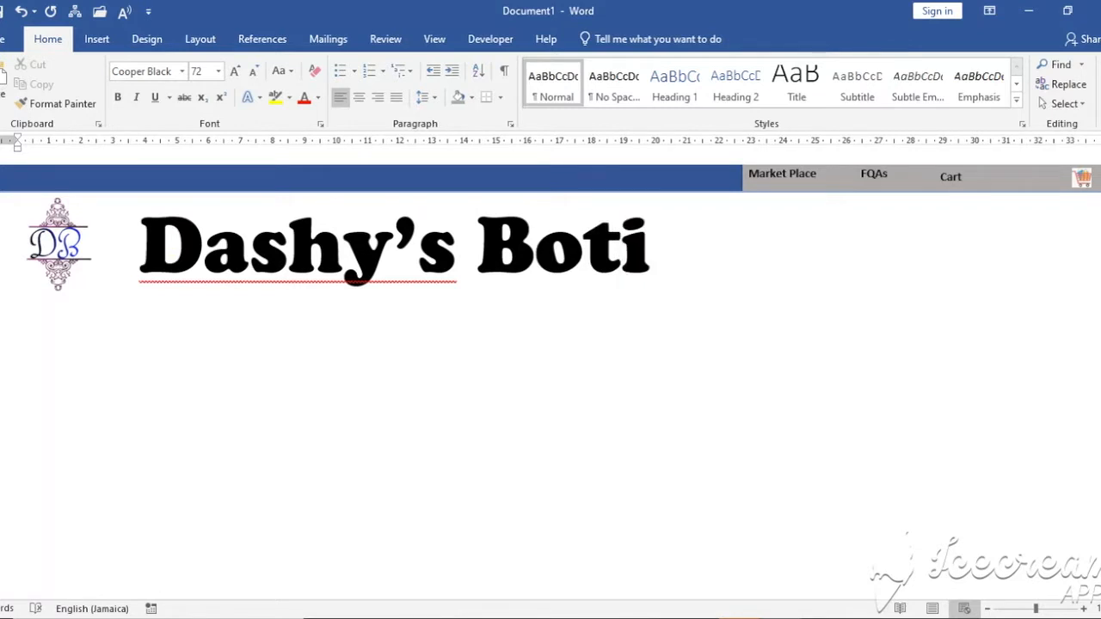
pyautogui.press('BackSpace')
pyautogui.press('BackSpace')
pyautogui.write('utique')
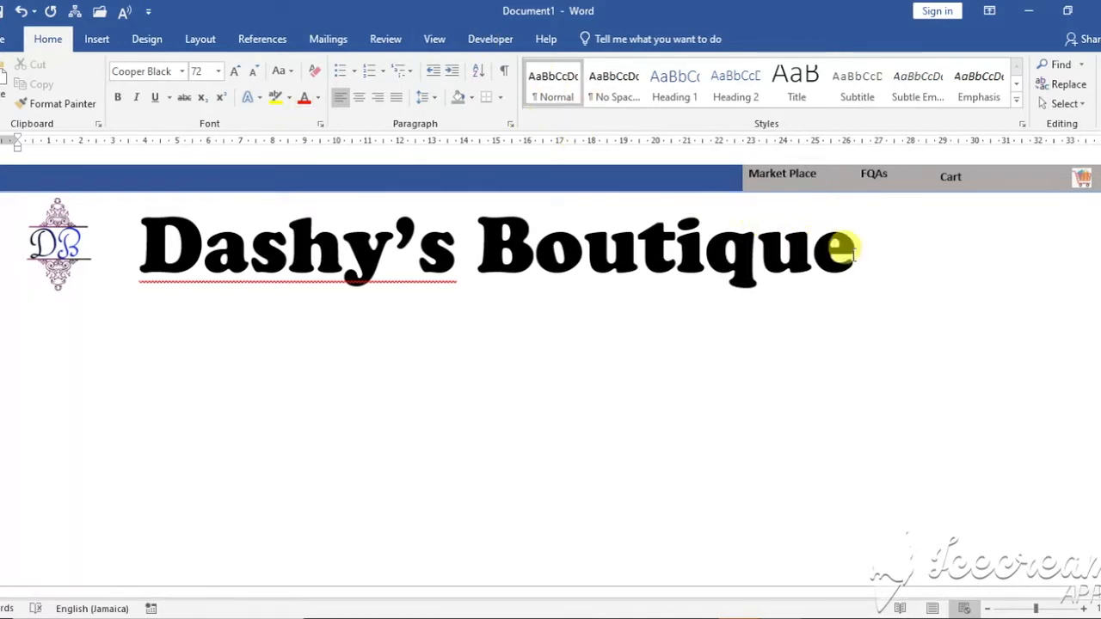
# Reduce the whole "Dashy's Boutique" heading to font size 48.
pyautogui.moveTo(834, 250); pyautogui.dragTo(178, 271)
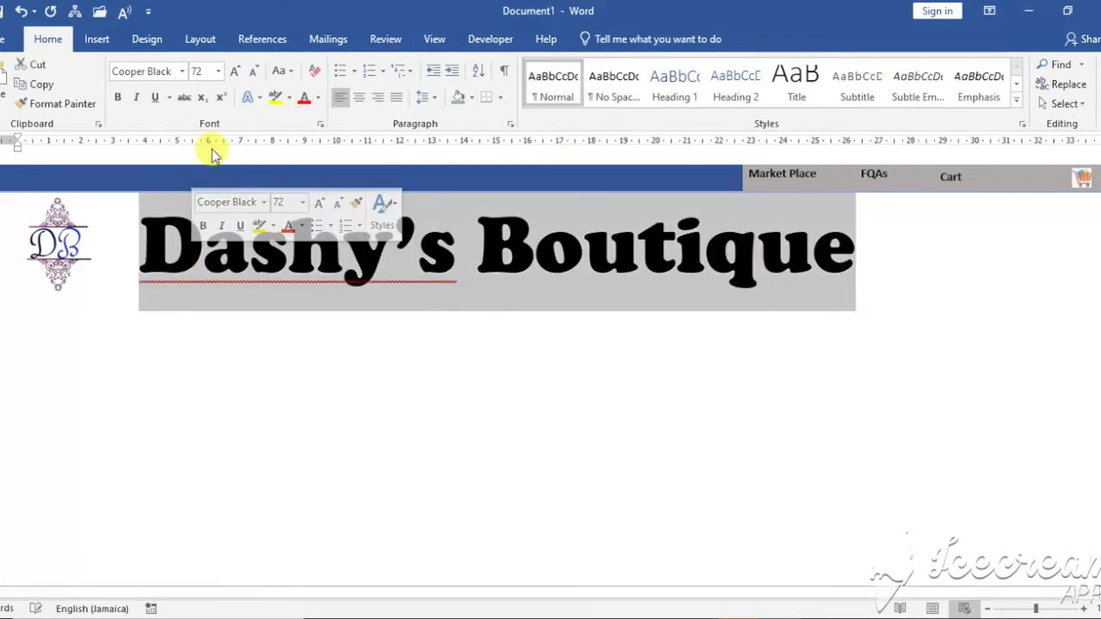
pyautogui.click(219, 72)
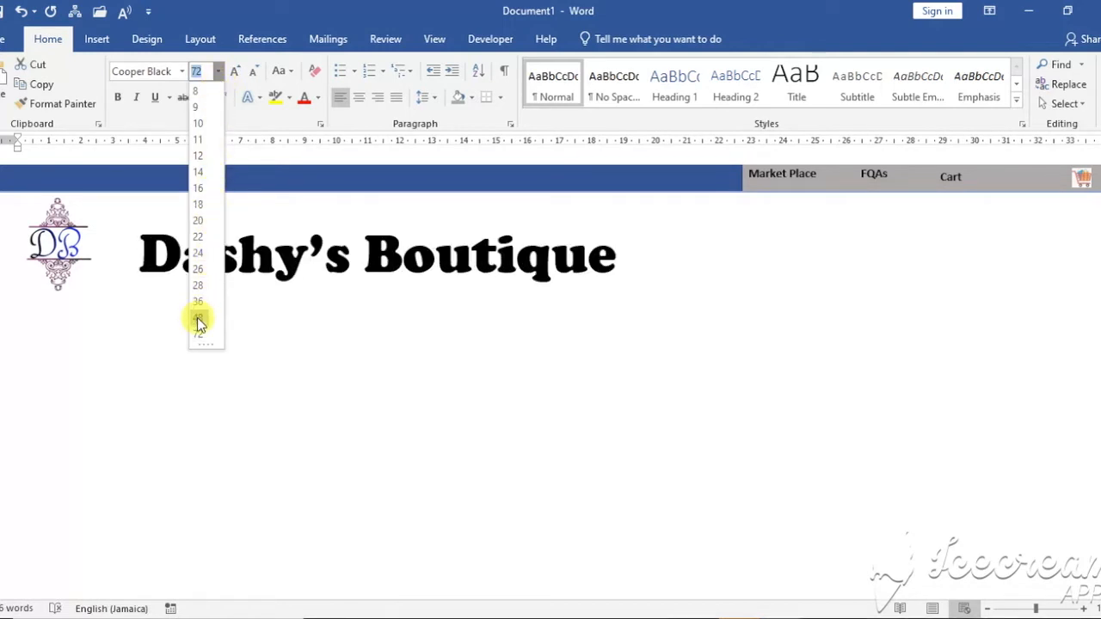
pyautogui.click(197, 318)
pyautogui.click(213, 258)
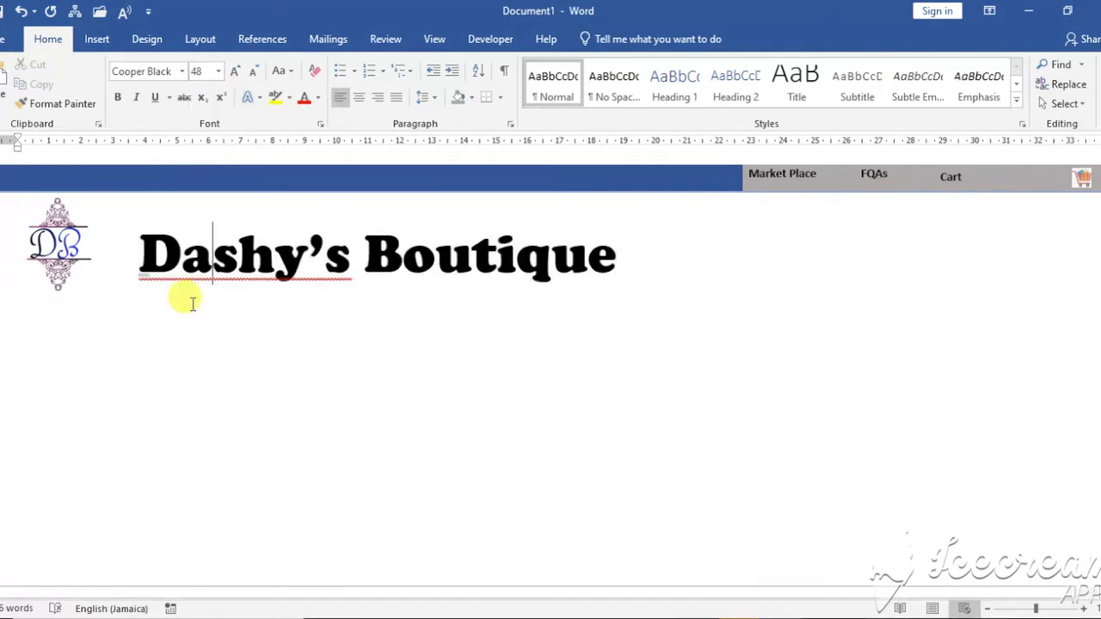
# Have the spelling check ignore every occurrence of "Dashy's" in the heading.
pyautogui.click(283, 263)
pyautogui.rightClick(347, 289)
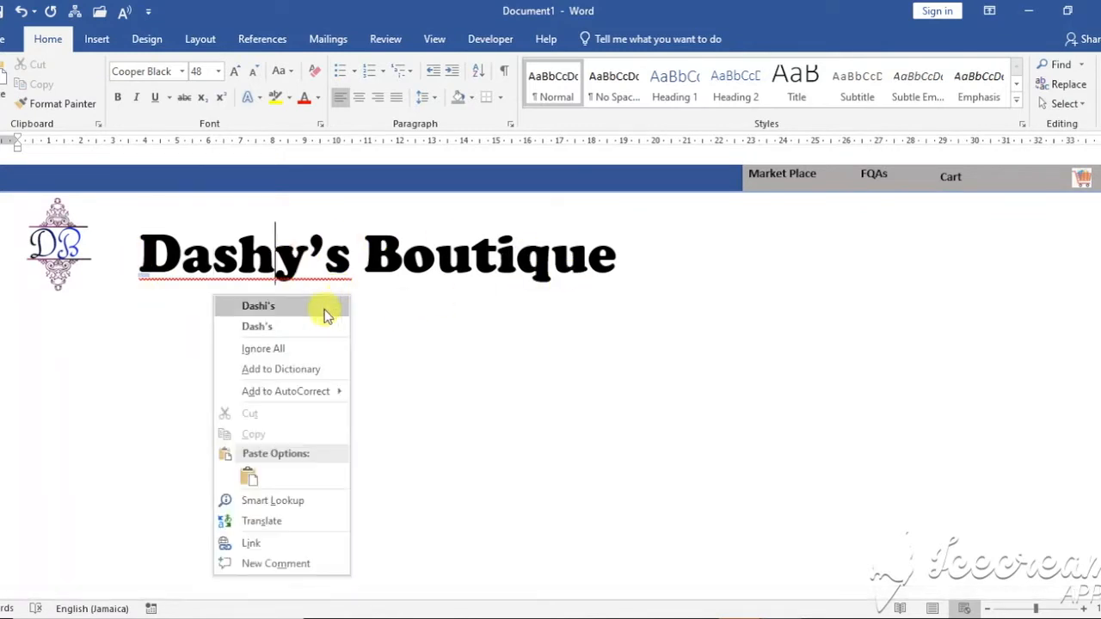
pyautogui.click(293, 351)
pyautogui.click(683, 258)
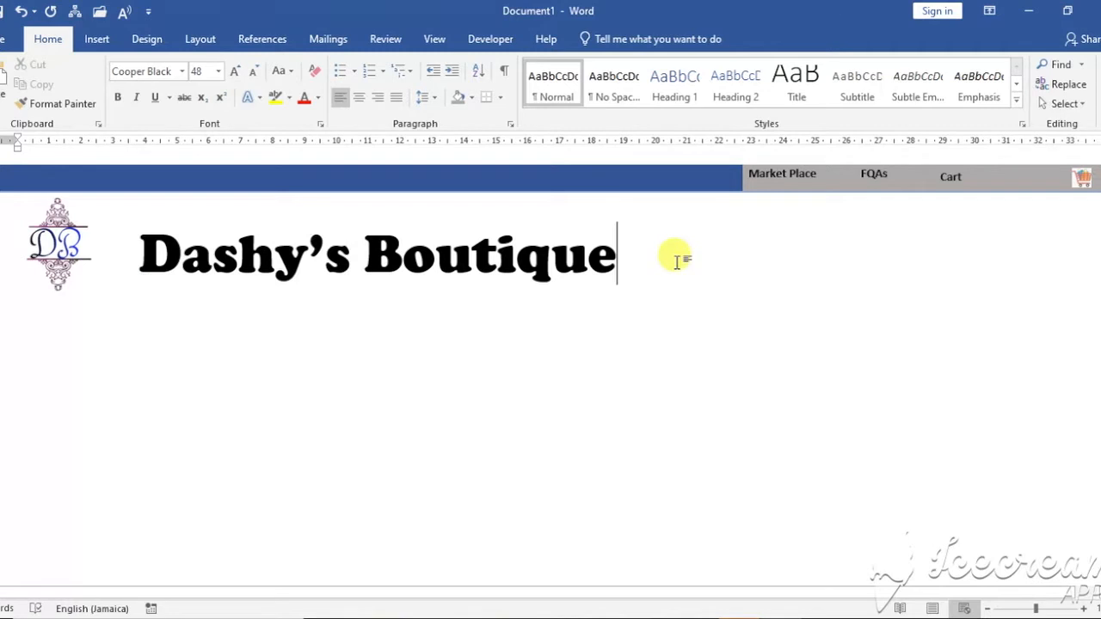
pyautogui.click(39, 226)
pyautogui.click(307, 258)
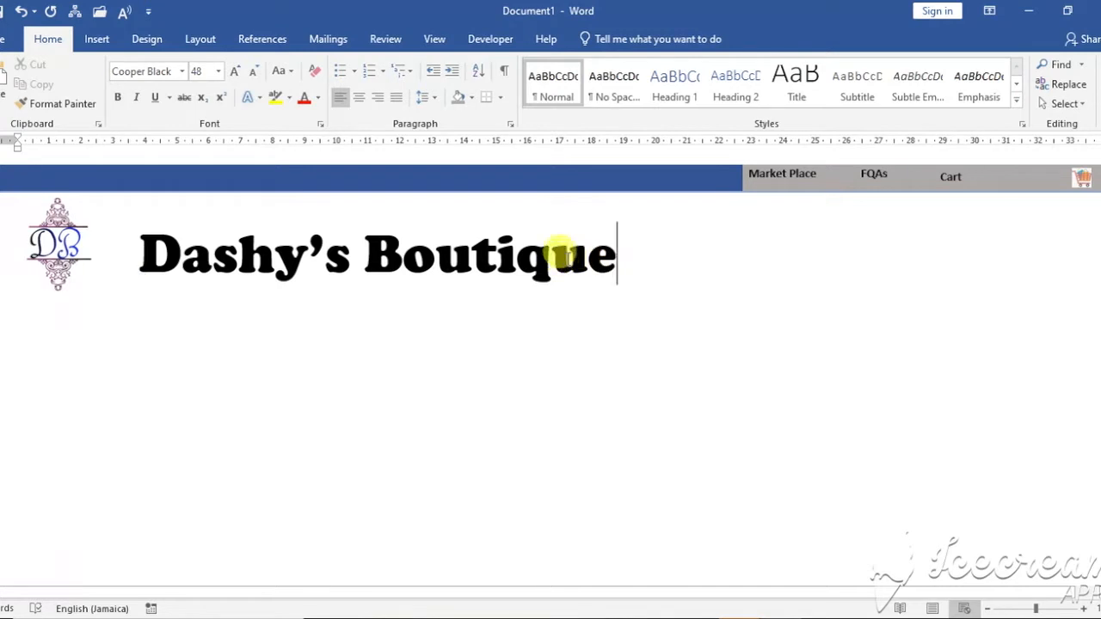
# Draw a rounded rectangle about 0.93 cm high and 10.9 cm wide after the heading and give it the black outline theme style.
pyautogui.click(107, 43)
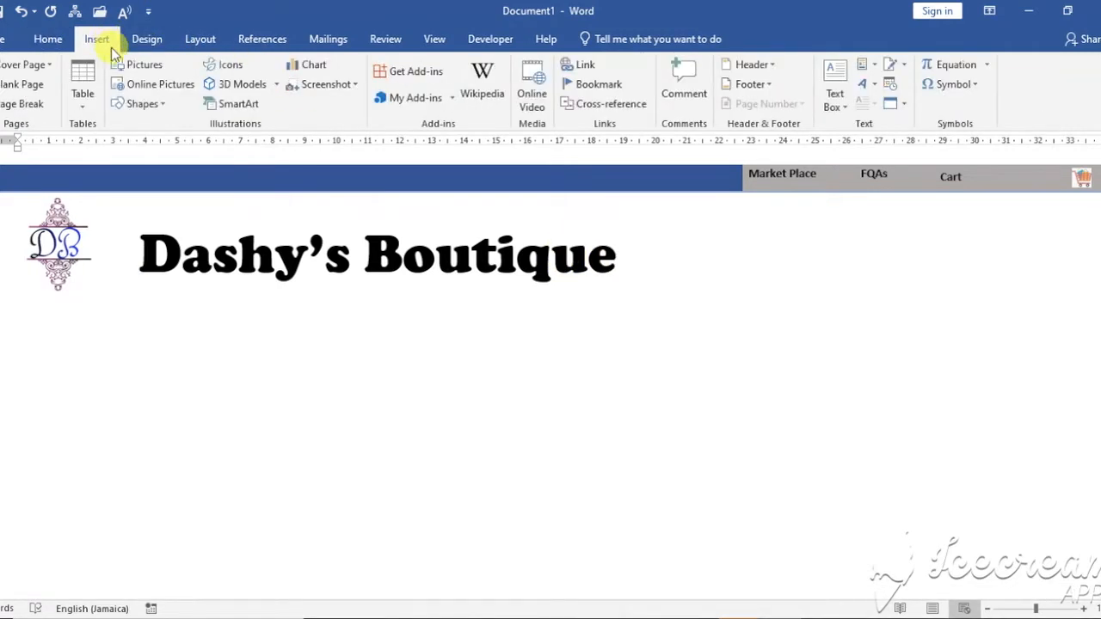
pyautogui.click(145, 104)
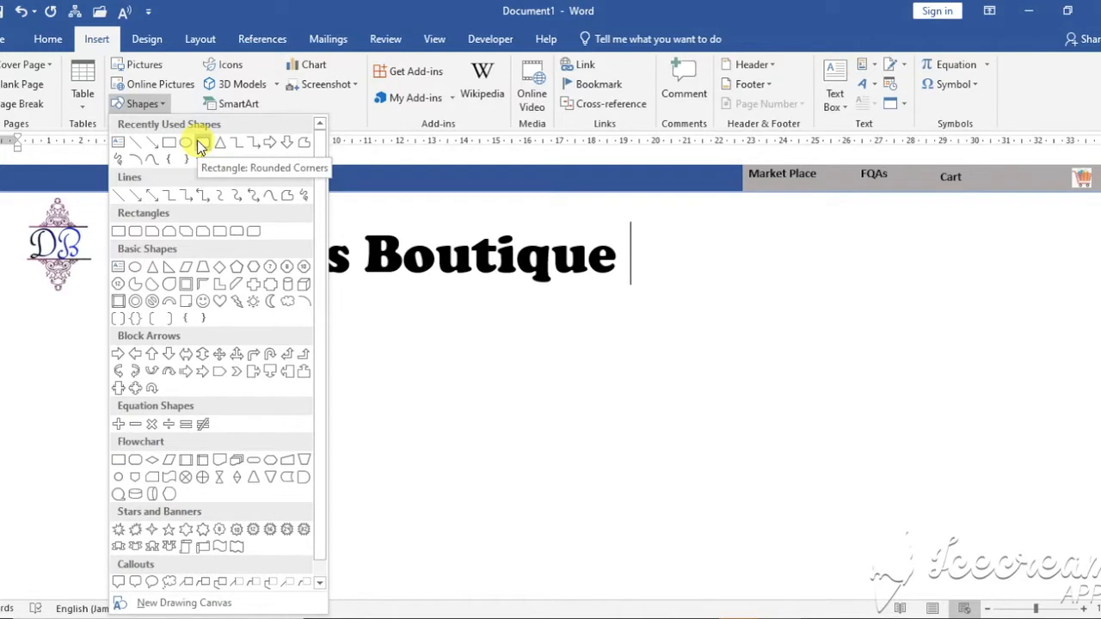
pyautogui.click(201, 144)
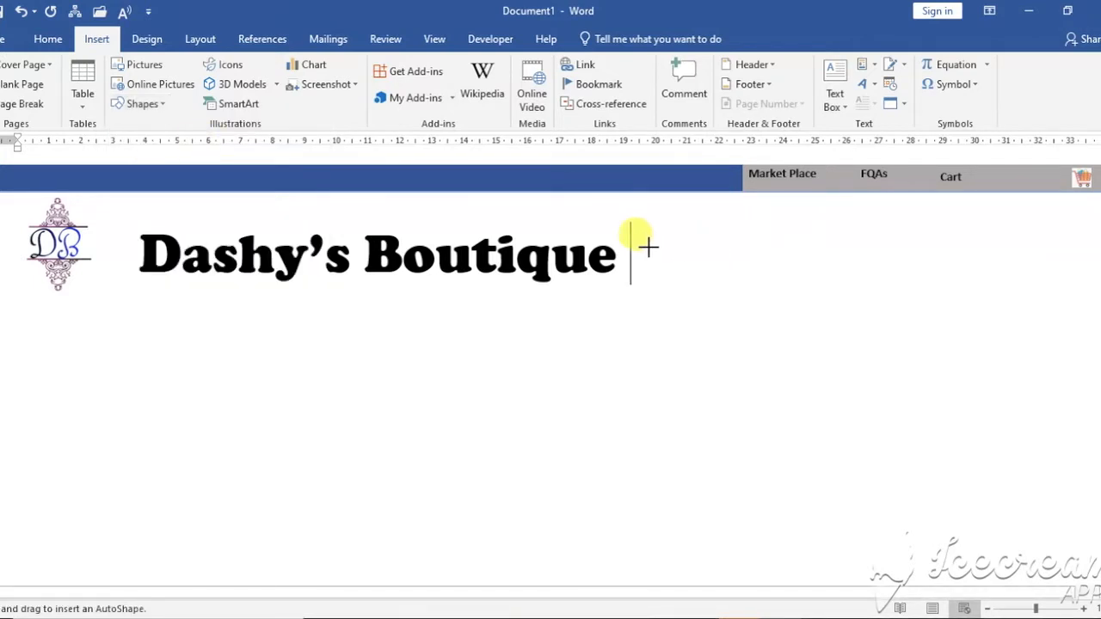
pyautogui.moveTo(647, 246)
pyautogui.mouseDown()
pyautogui.moveTo(648, 261)
pyautogui.moveTo(857, 278)
pyautogui.moveTo(1015, 275)
pyautogui.moveTo(995, 276)
pyautogui.mouseUp()
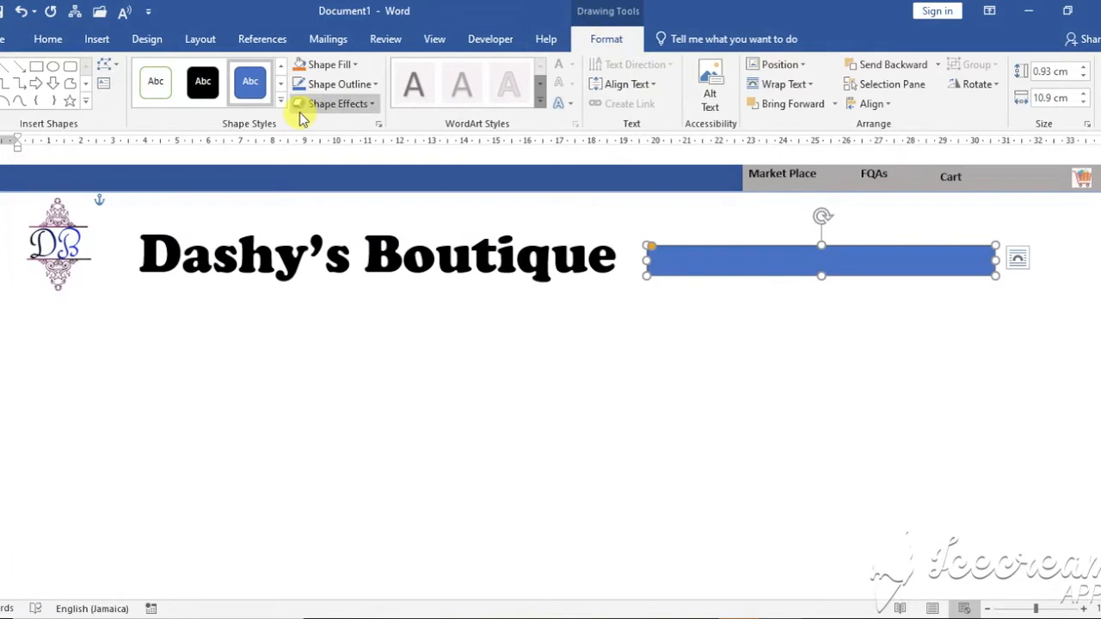
pyautogui.click(281, 103)
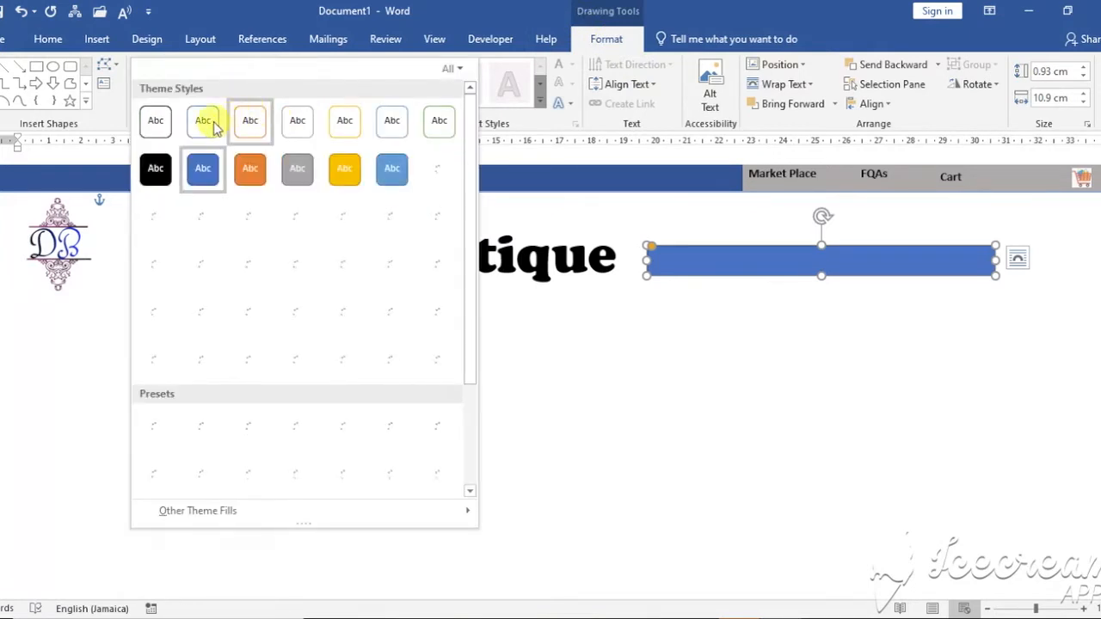
pyautogui.click(162, 122)
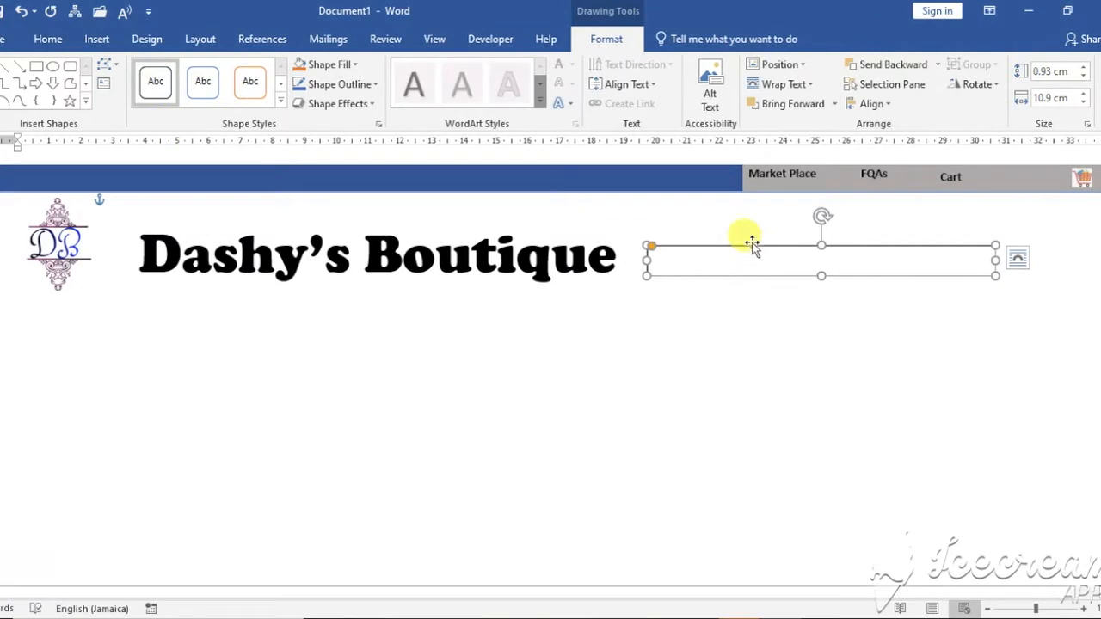
# Apply an outer shadow offset to the right to the rounded bar beside the heading.
pyautogui.click(371, 104)
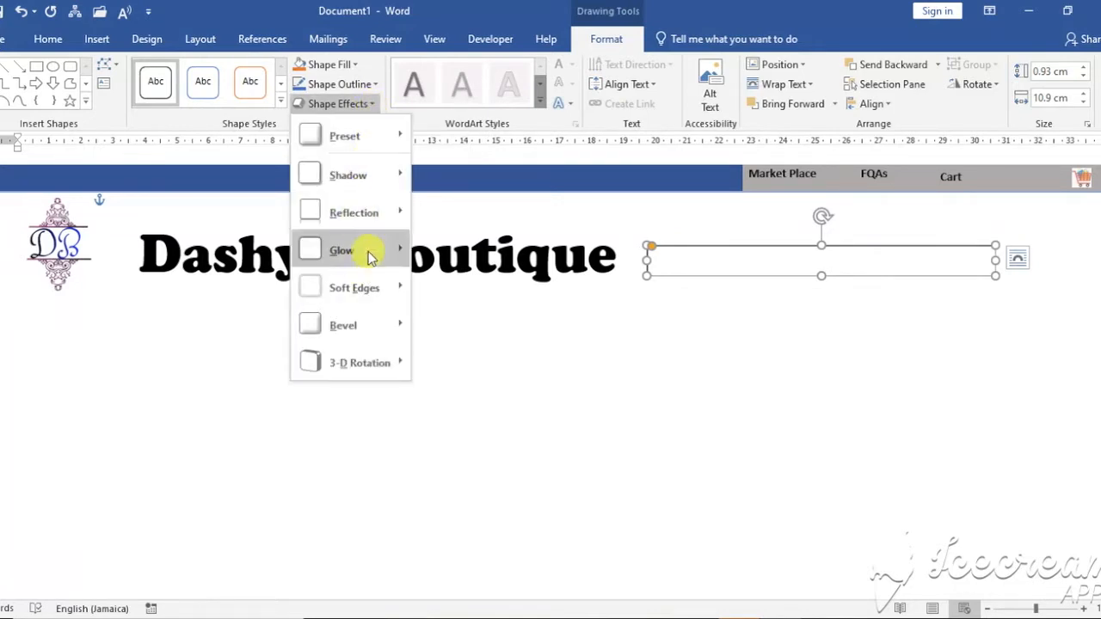
pyautogui.moveTo(370, 256)
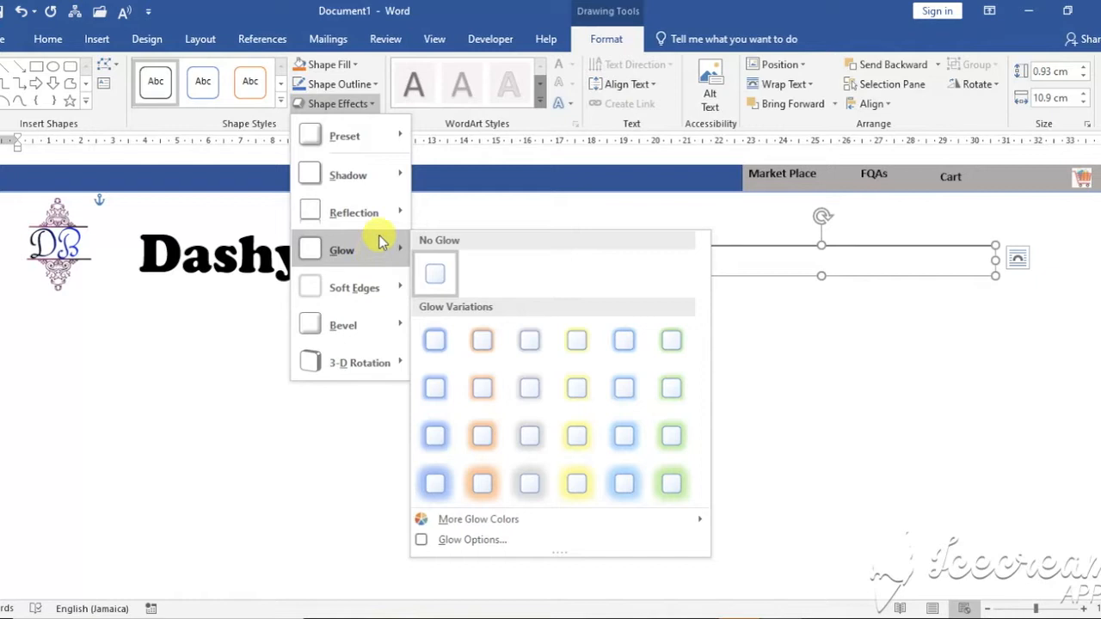
pyautogui.moveTo(389, 290)
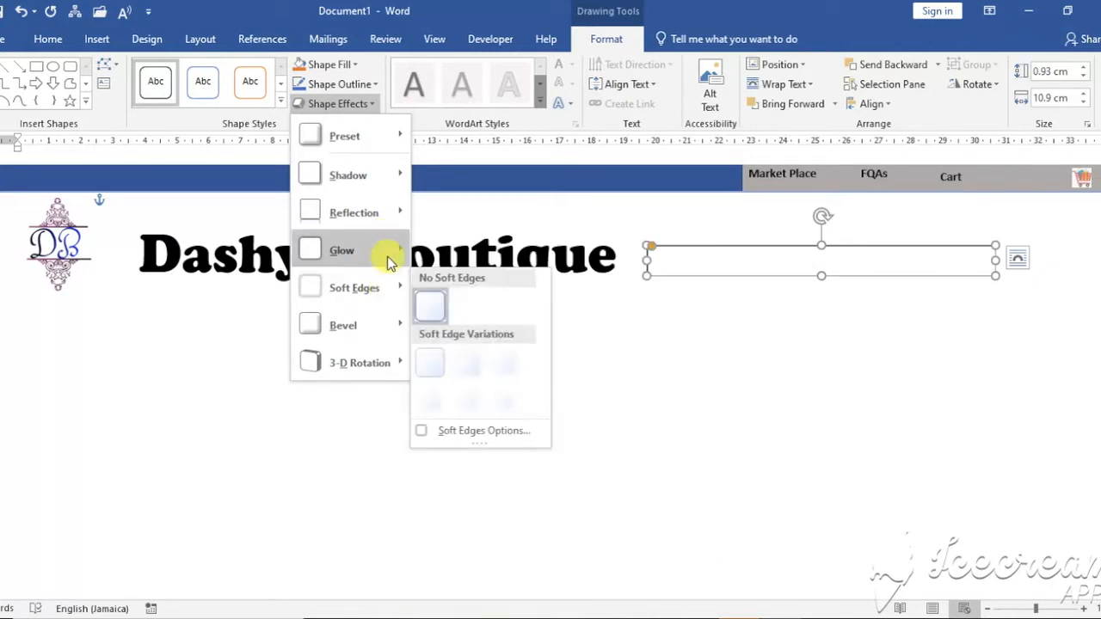
pyautogui.moveTo(389, 217)
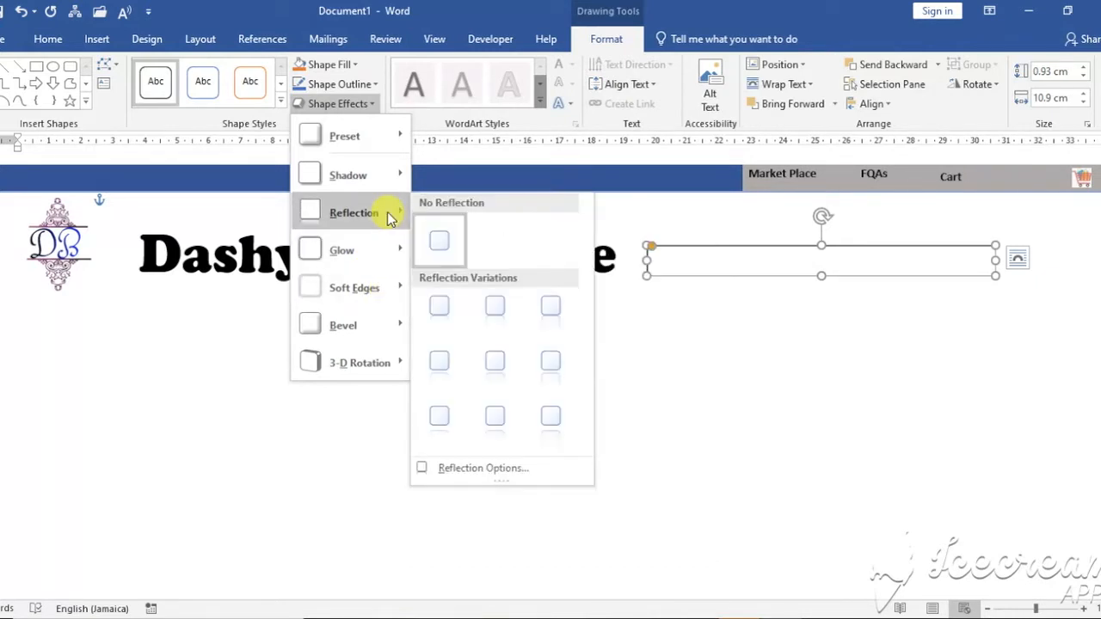
pyautogui.moveTo(394, 174)
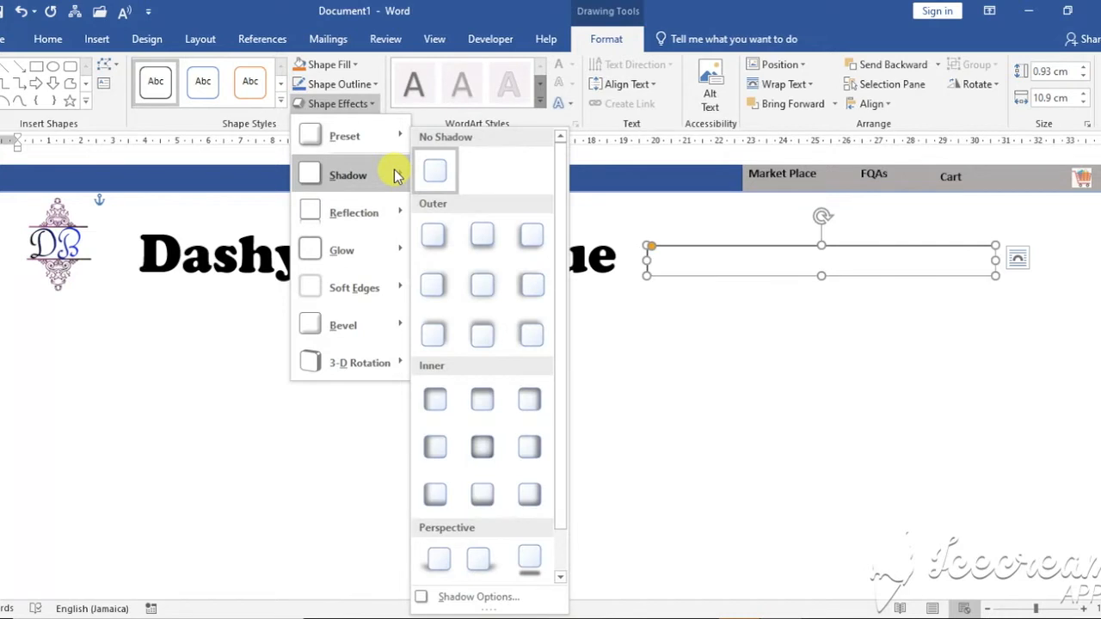
pyautogui.click(434, 284)
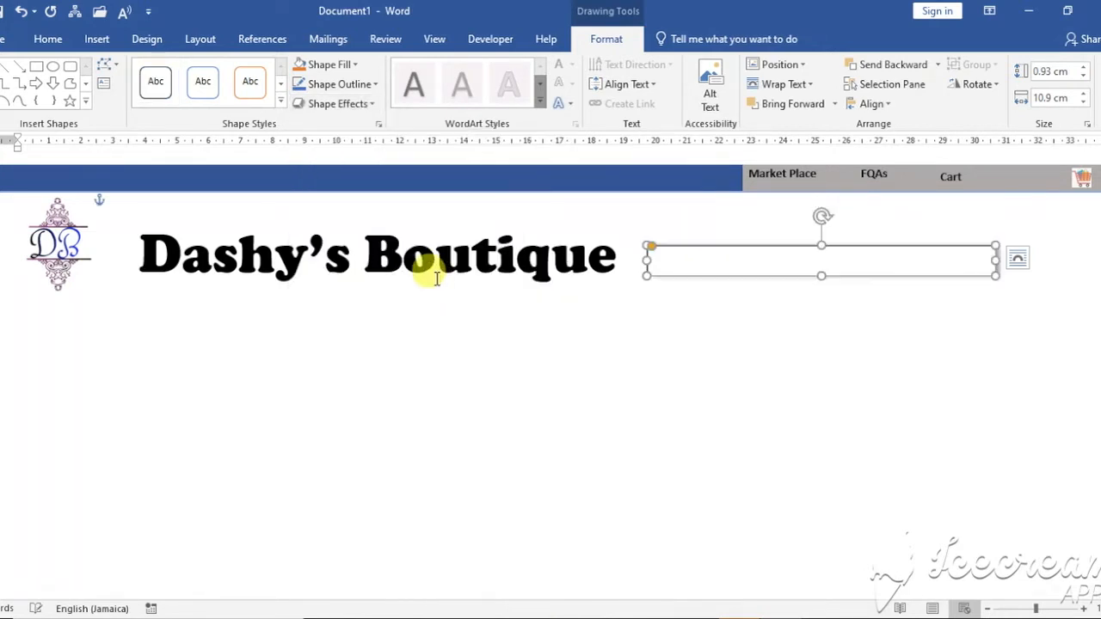
pyautogui.click(785, 311)
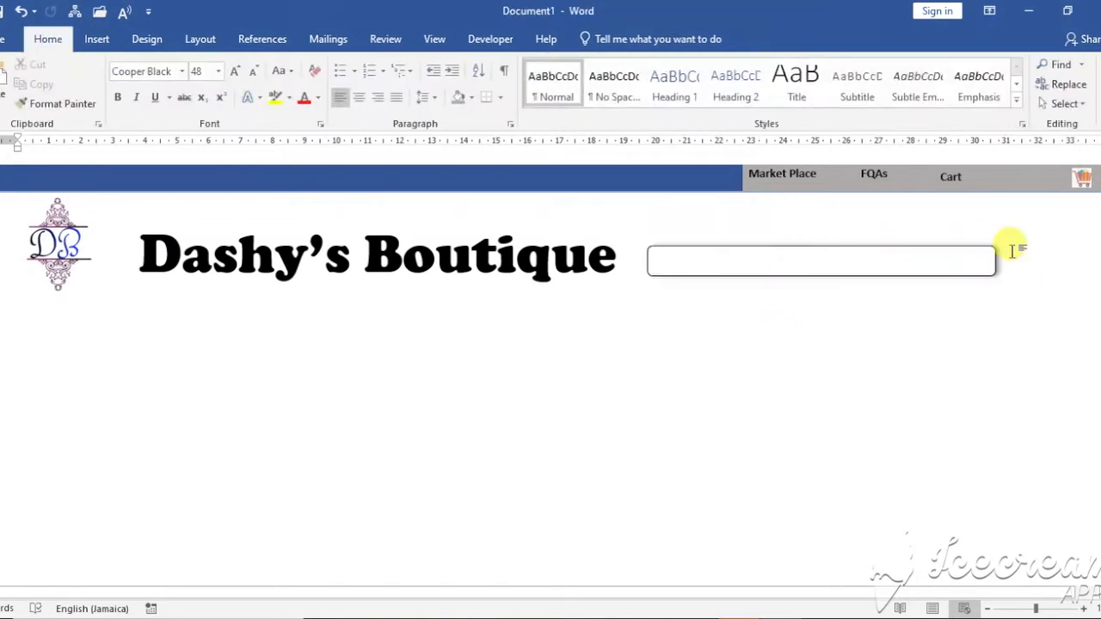
# Enable text entry in the rounded bar beside the heading.
pyautogui.click(771, 264)
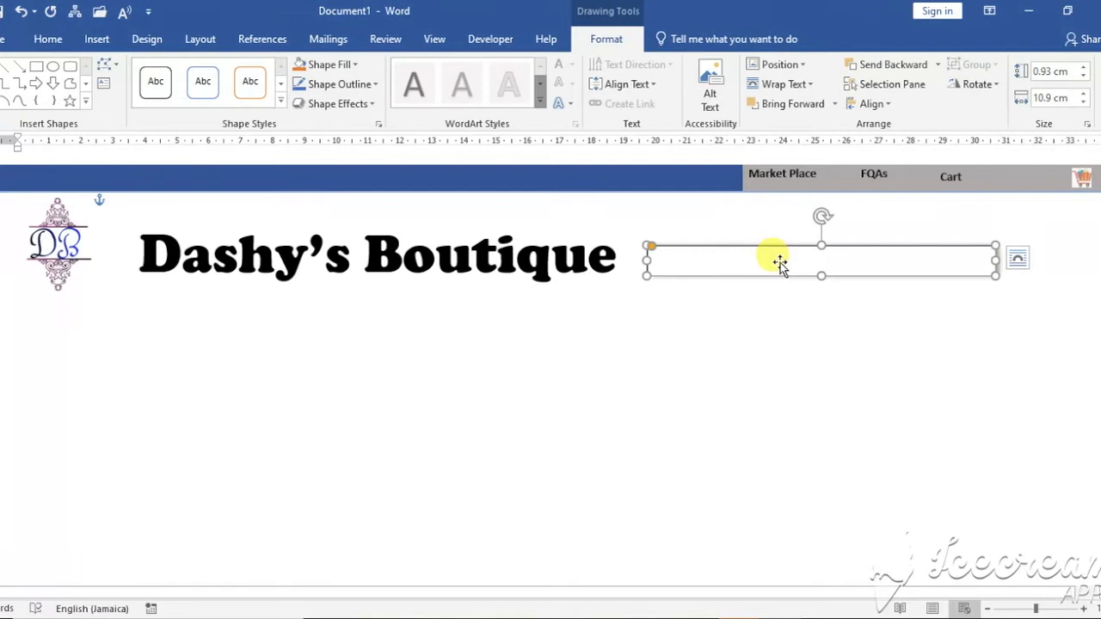
pyautogui.rightClick(780, 262)
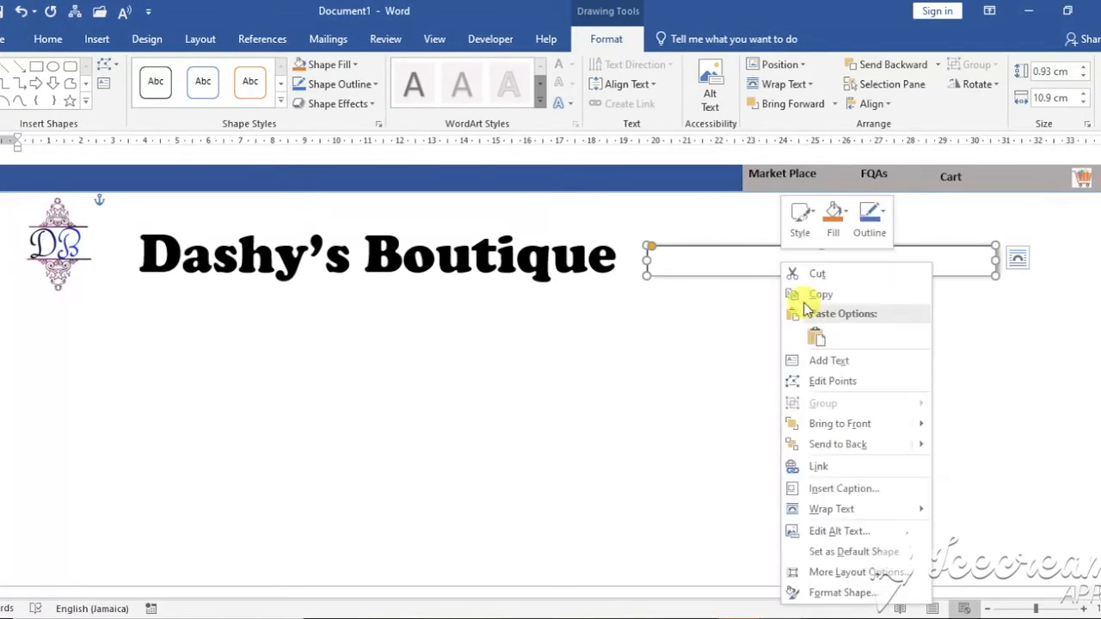
pyautogui.click(826, 361)
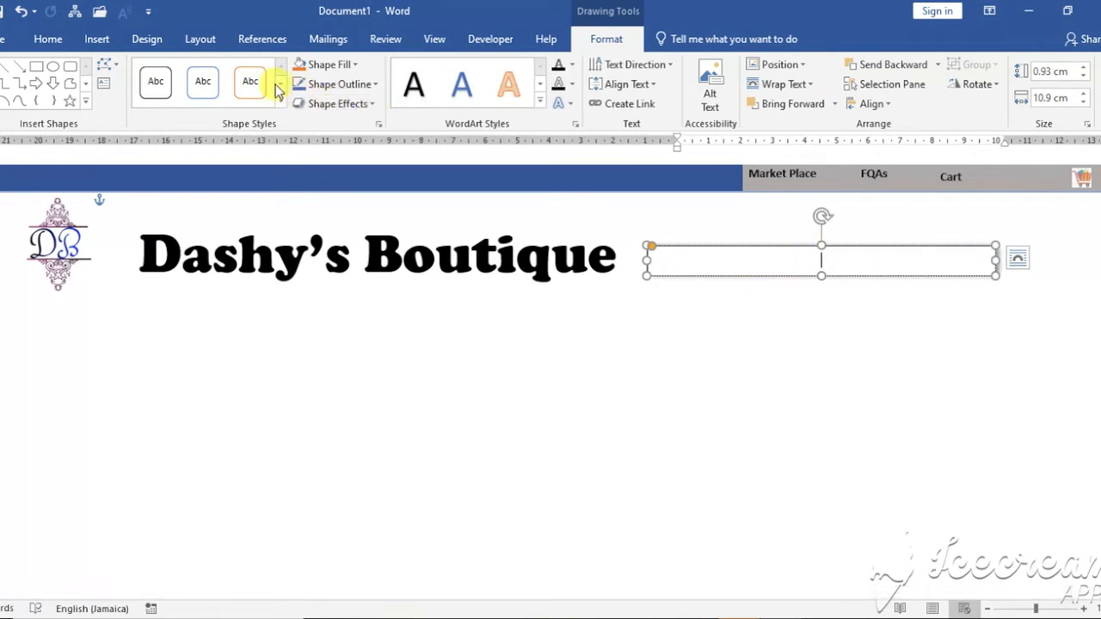
# Draw a right block arrow about 0.48 cm high and 0.93 cm wide inside the bar's right end and give it the gray gradient theme style.
pyautogui.click(96, 40)
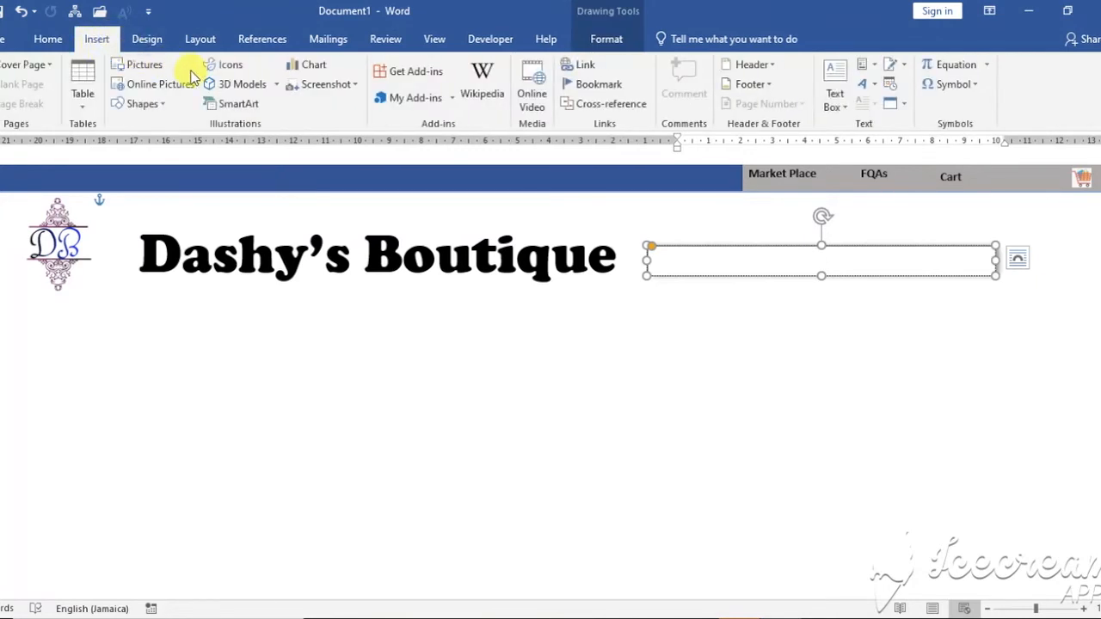
pyautogui.click(162, 104)
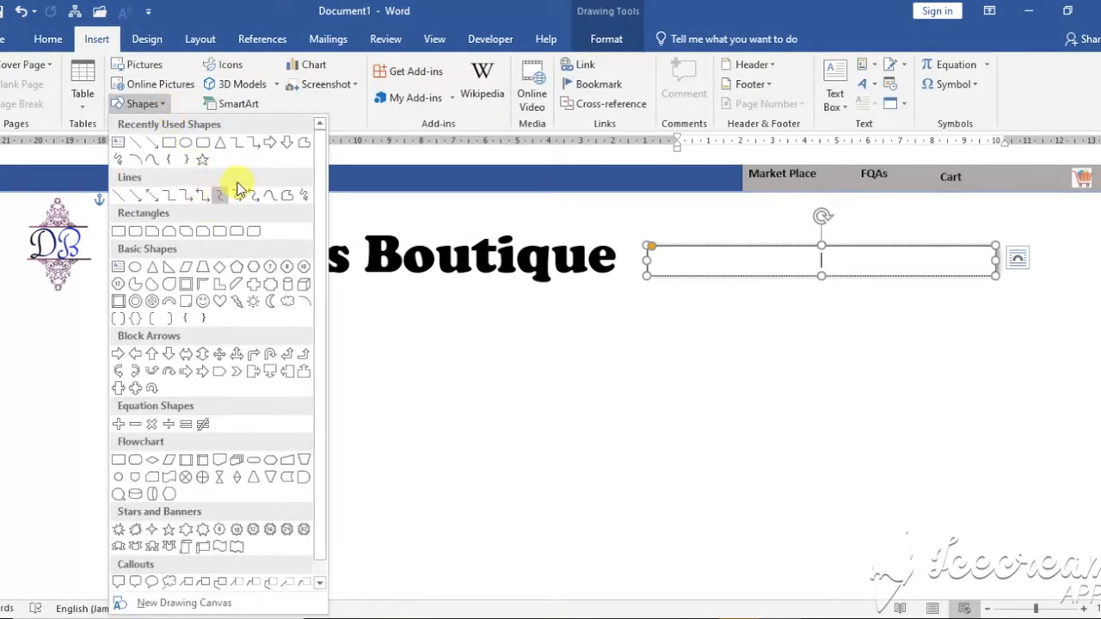
pyautogui.click(277, 148)
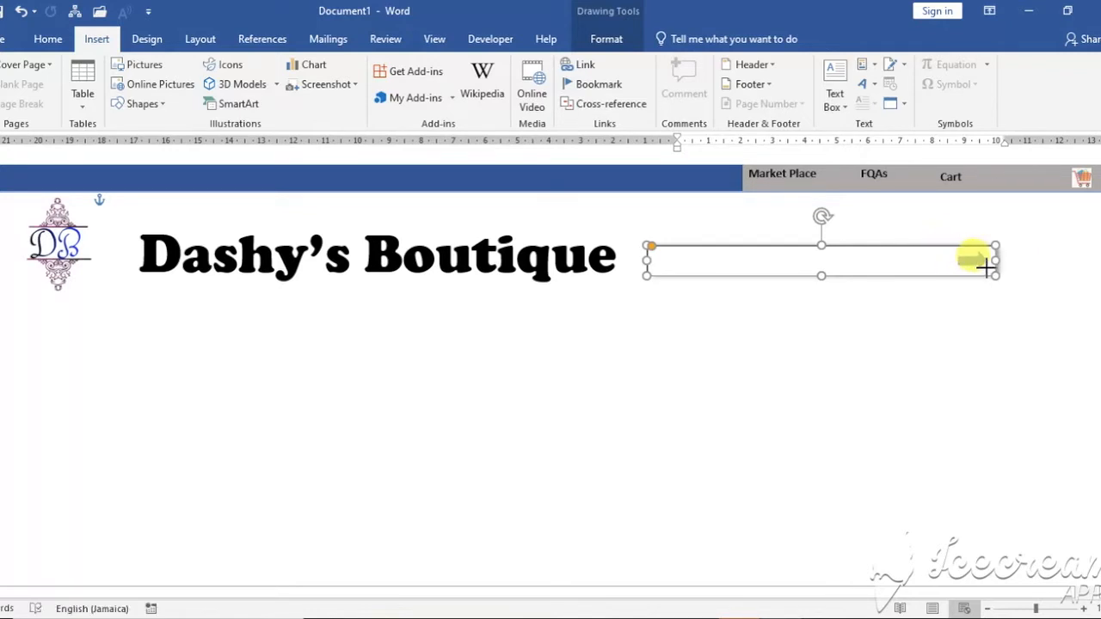
pyautogui.moveTo(988, 268); pyautogui.dragTo(988, 268)
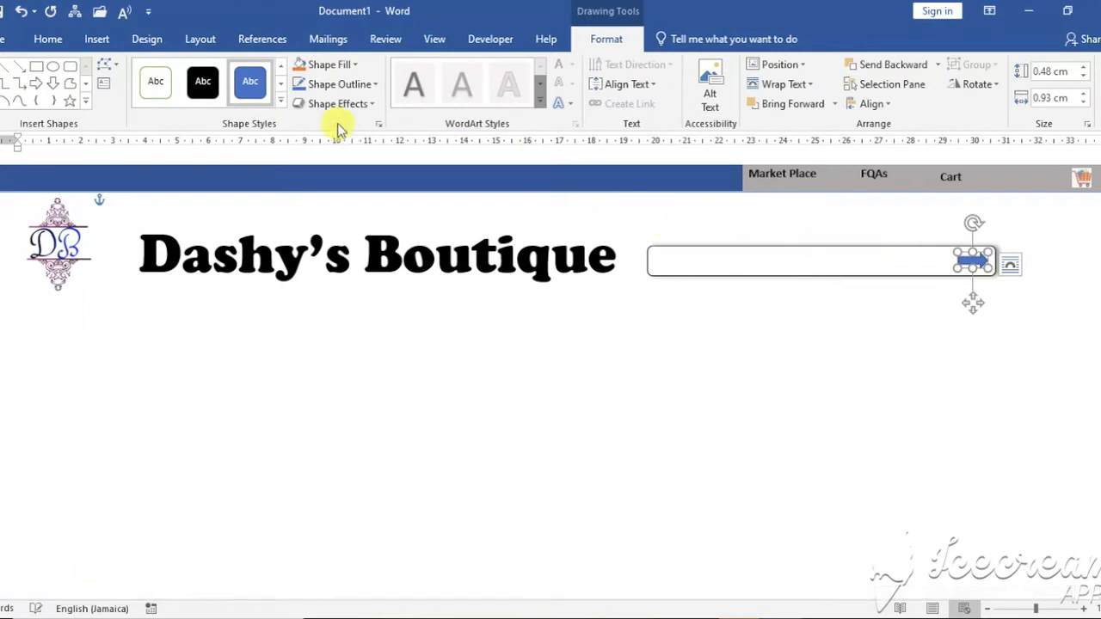
pyautogui.click(280, 101)
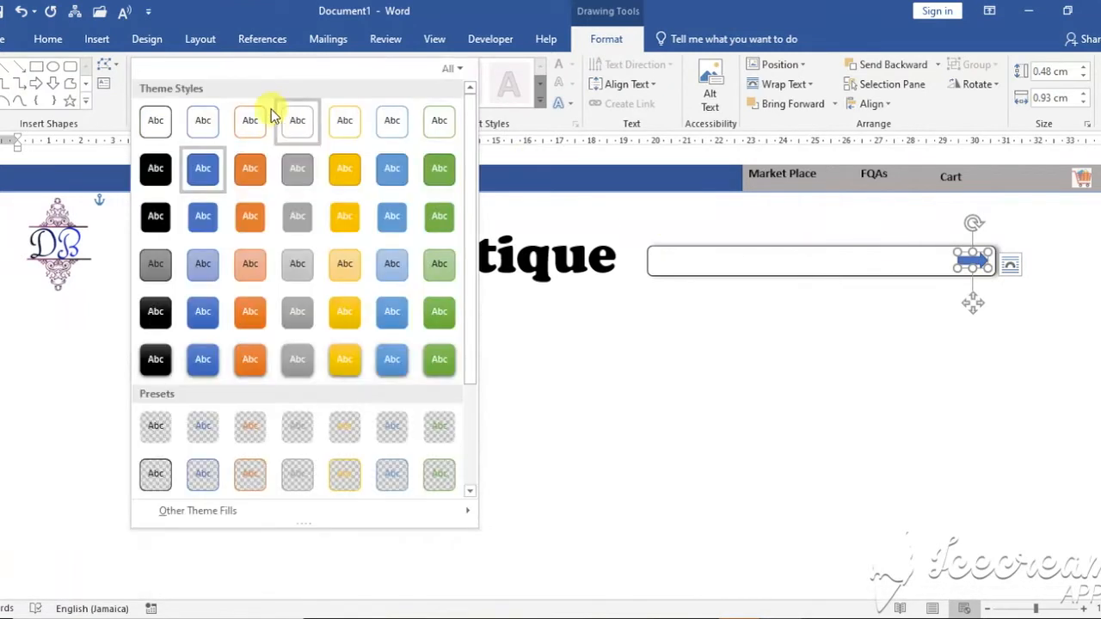
pyautogui.click(293, 317)
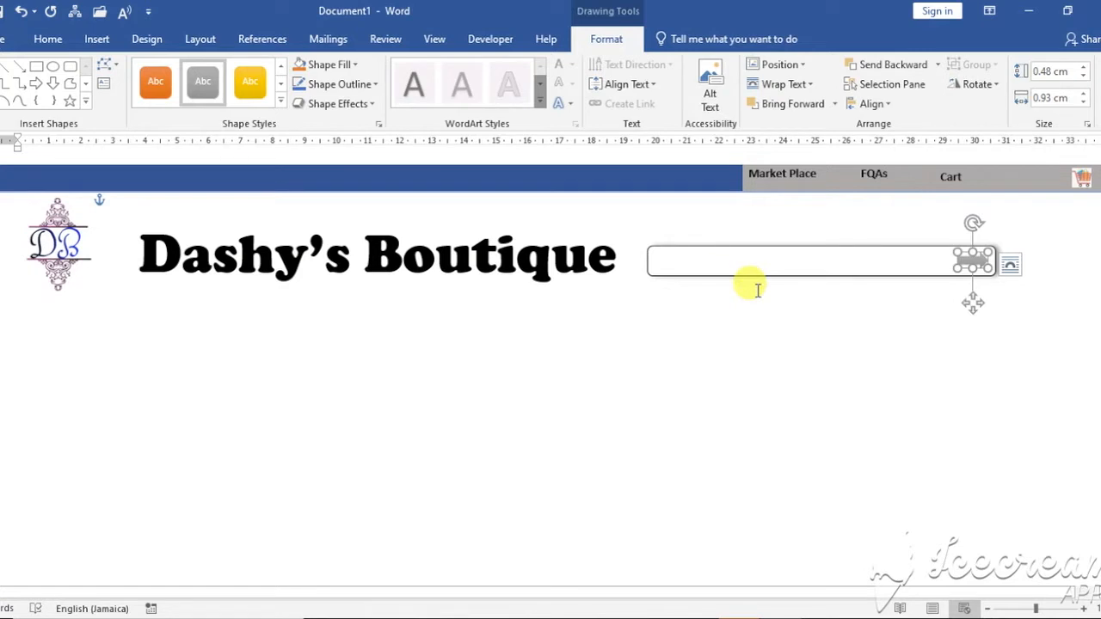
# Insert a one-row, six-column table on a new 12-point line below the heading and stretch it across the page width.
pyautogui.click(758, 290)
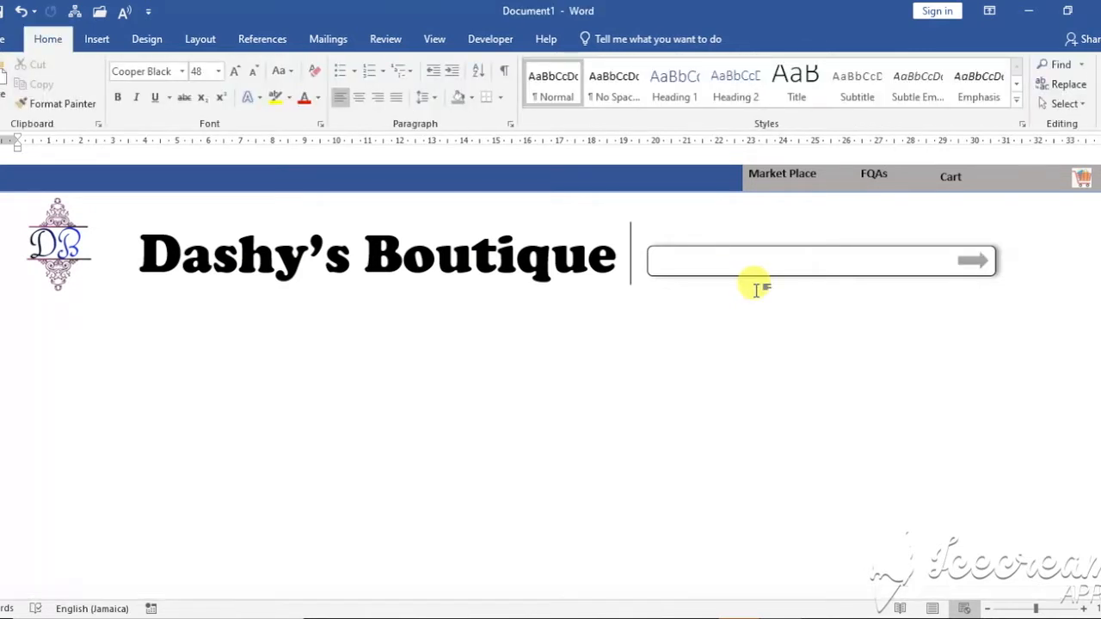
pyautogui.press('Return')
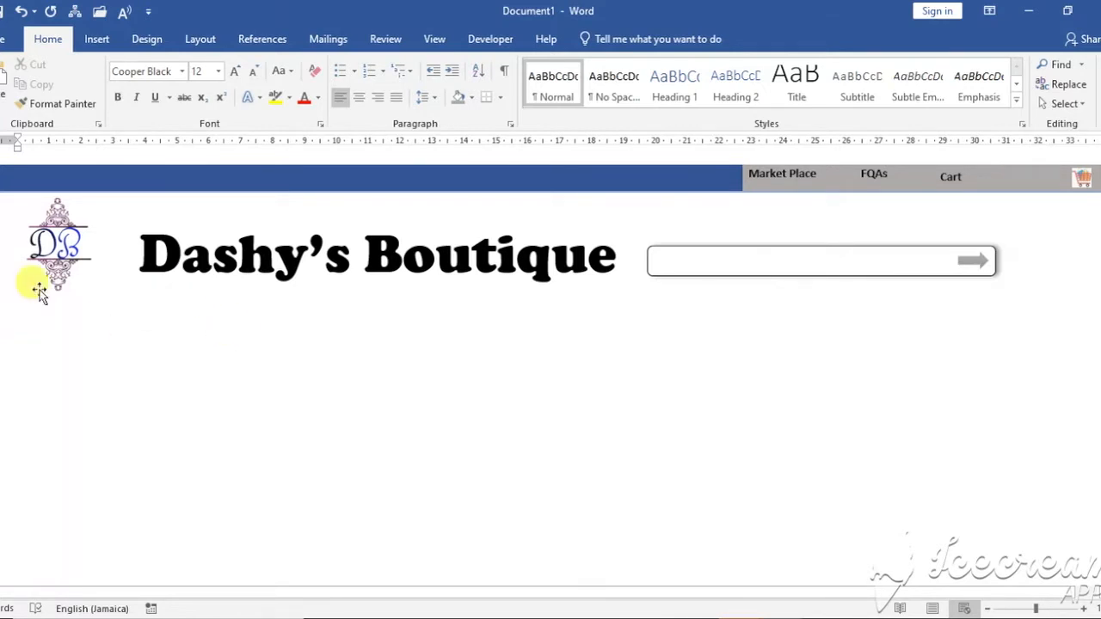
pyautogui.click(109, 39)
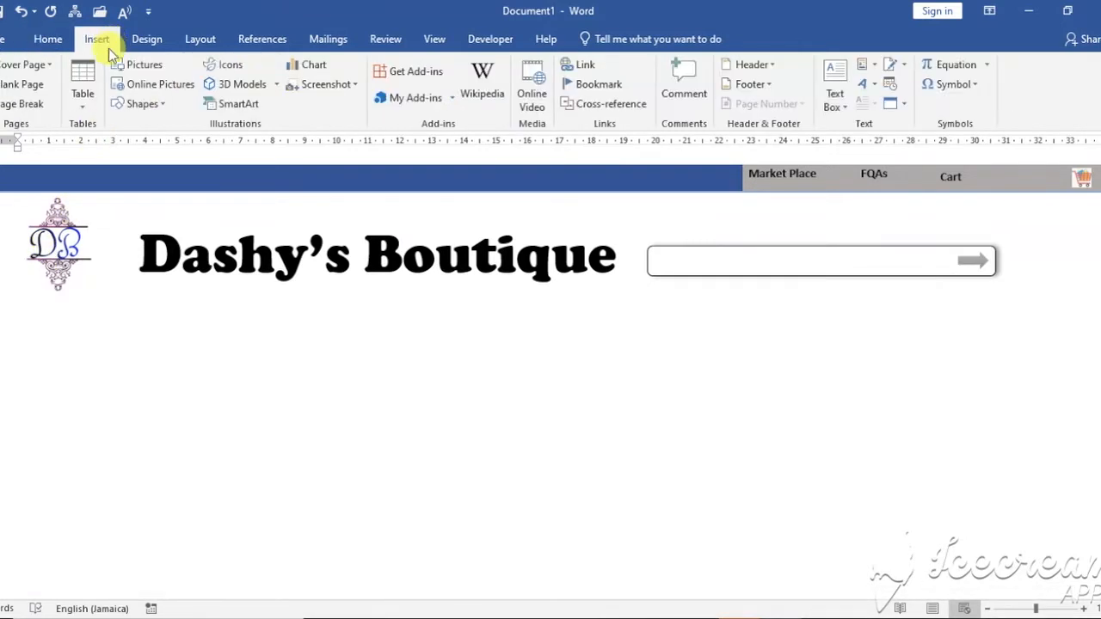
pyautogui.click(86, 110)
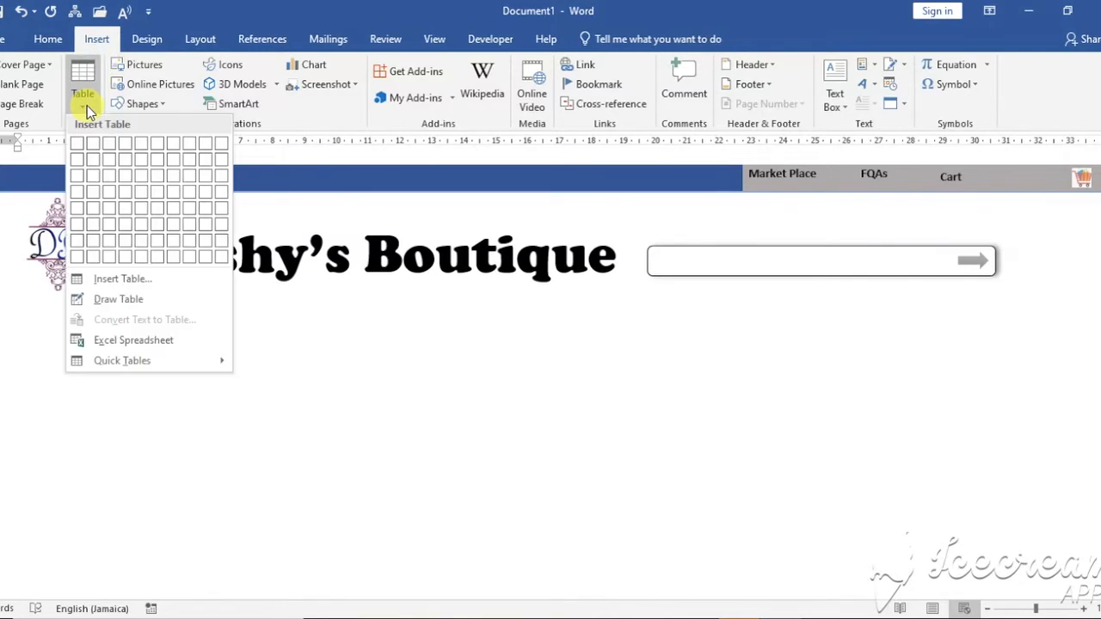
pyautogui.click(163, 147)
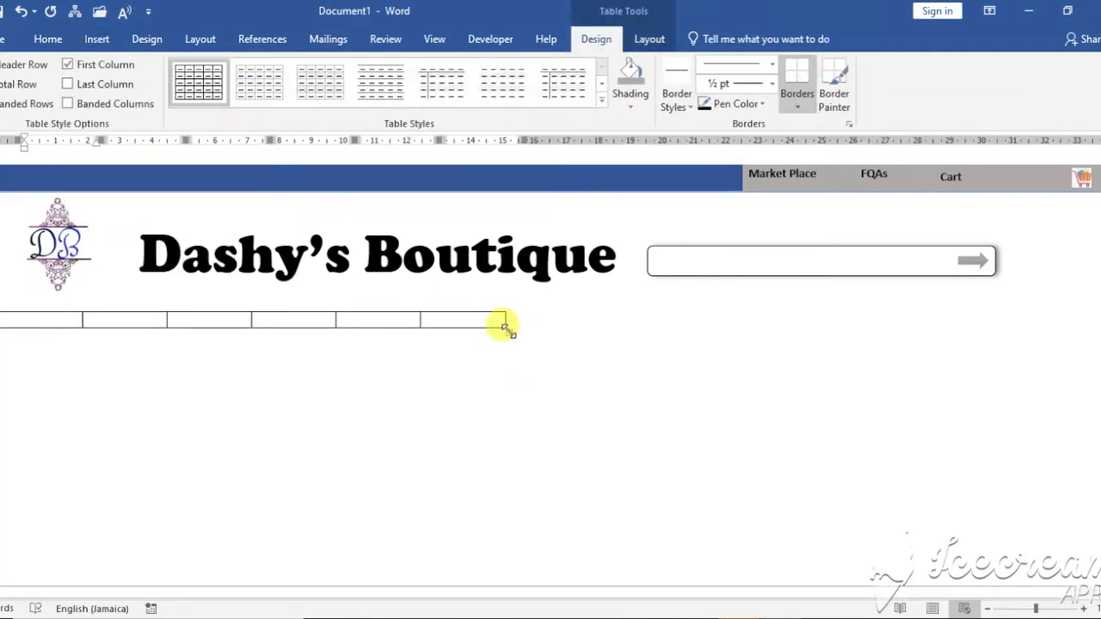
pyautogui.moveTo(508, 332); pyautogui.dragTo(1098, 341)
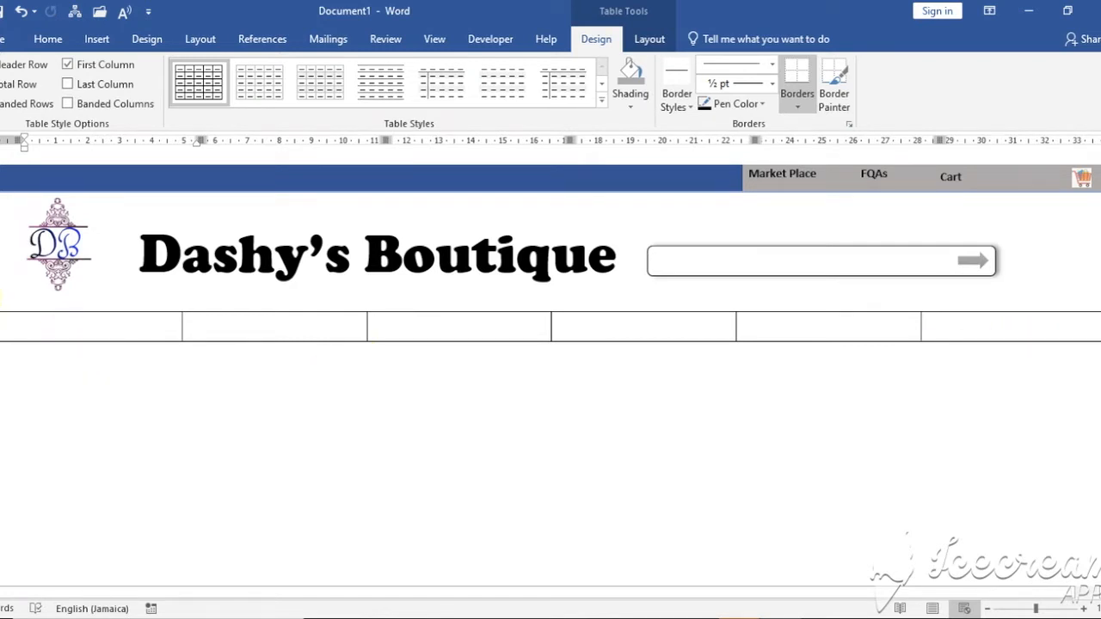
# Shade the whole table row with a custom purple, RGB 162, 6, 174.
pyautogui.click(1, 316)
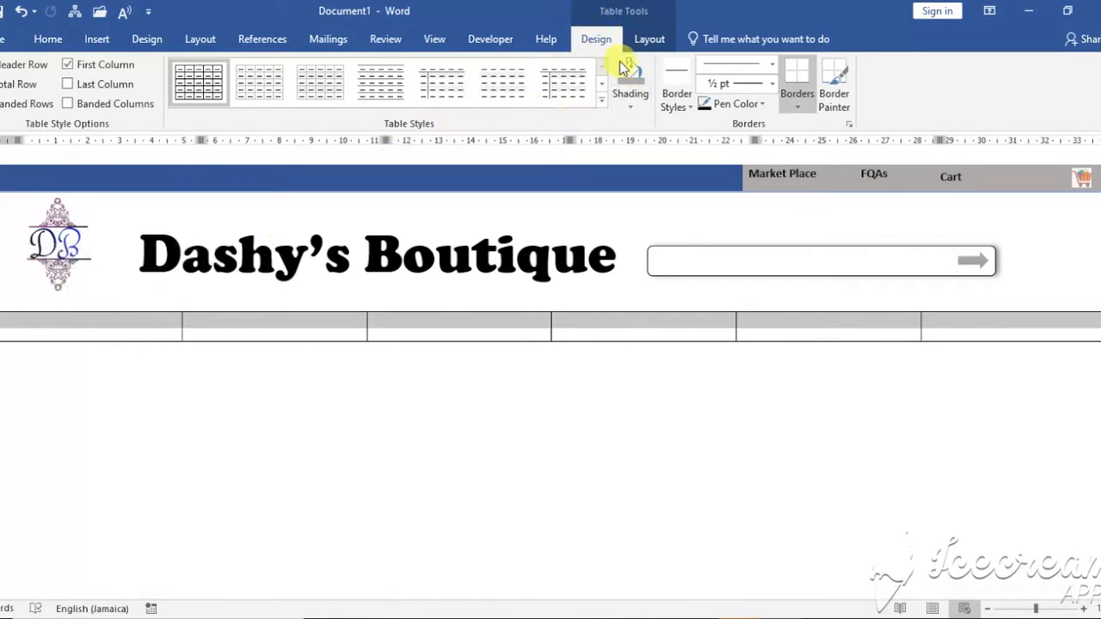
pyautogui.click(637, 106)
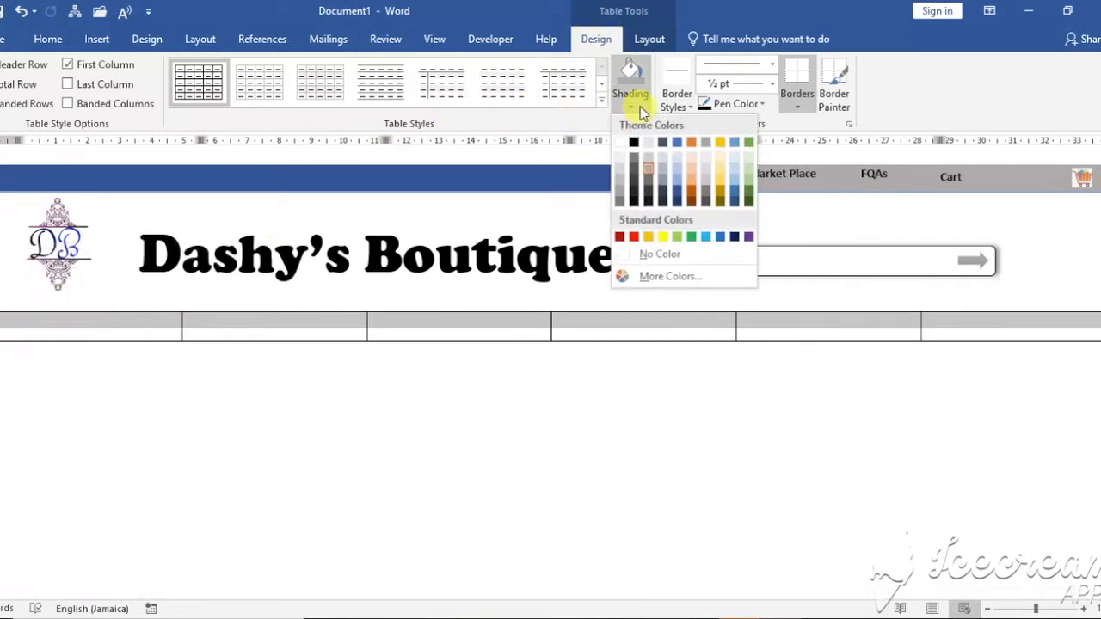
pyautogui.click(675, 276)
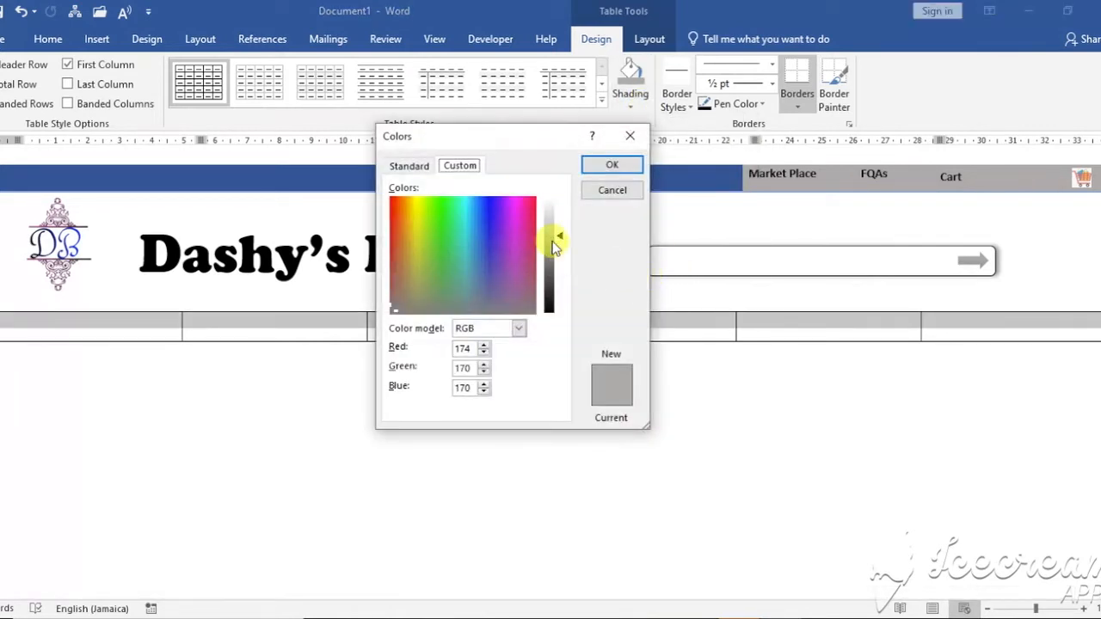
pyautogui.click(508, 204)
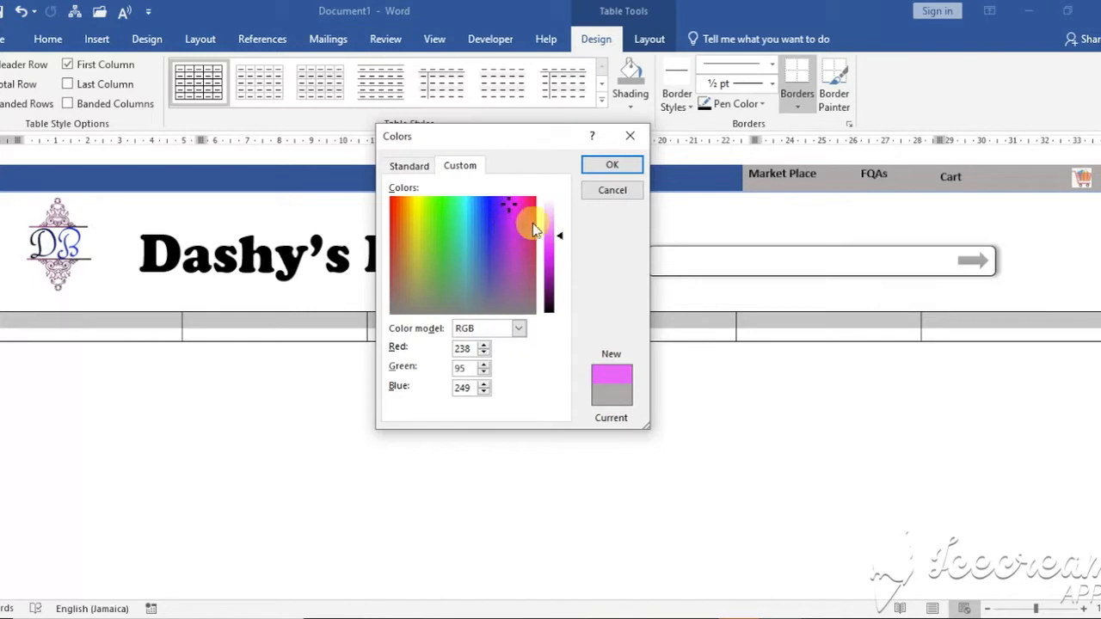
pyautogui.moveTo(563, 249); pyautogui.dragTo(560, 277)
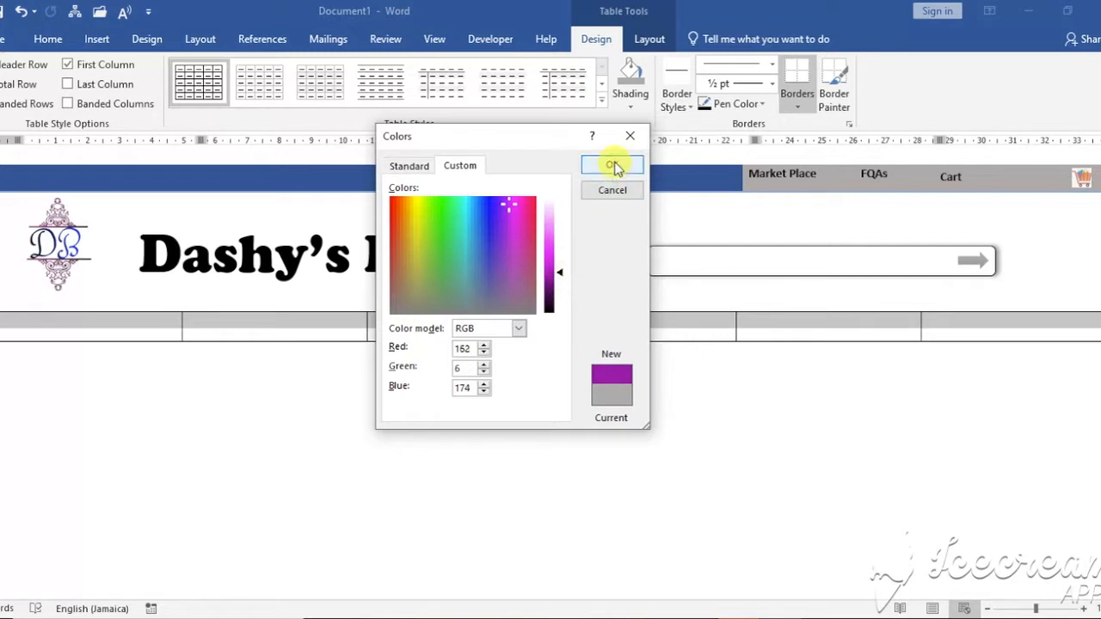
pyautogui.click(612, 164)
pyautogui.click(454, 319)
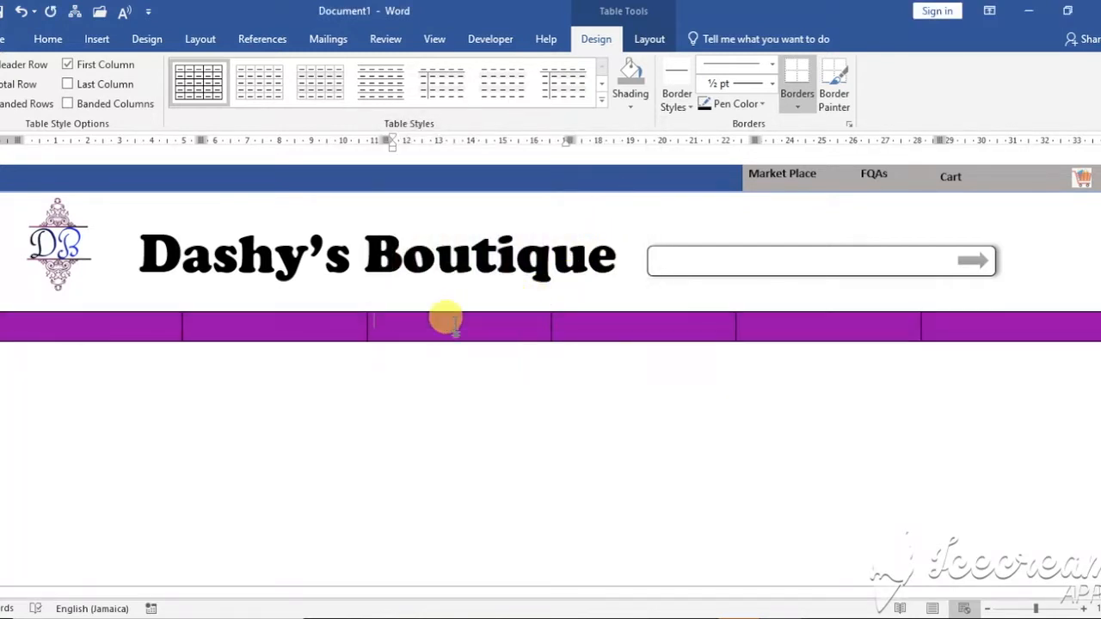
# Enter "About Us" in the table's first cell and advance to the second cell.
pyautogui.click(123, 321)
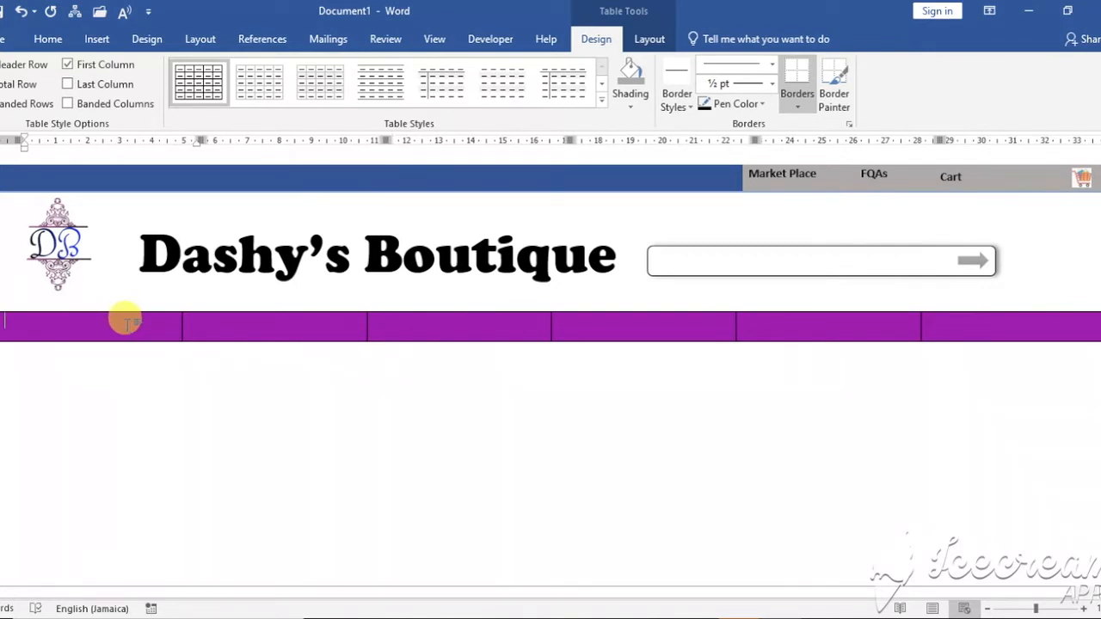
pyautogui.write('a')
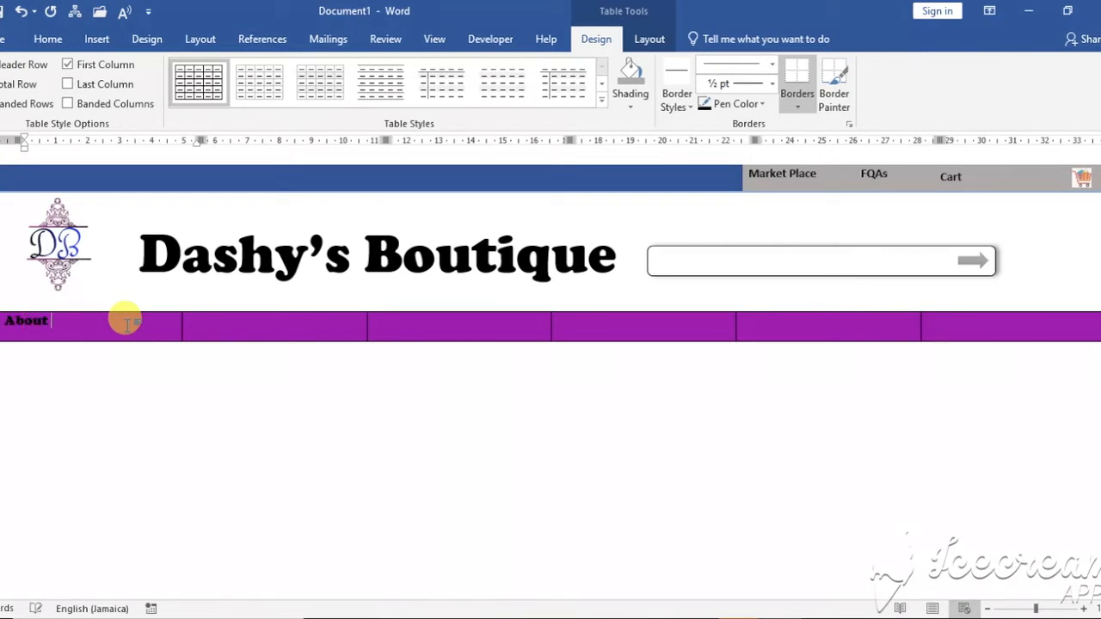
pyautogui.write('bout usU')
pyautogui.press('Tab')
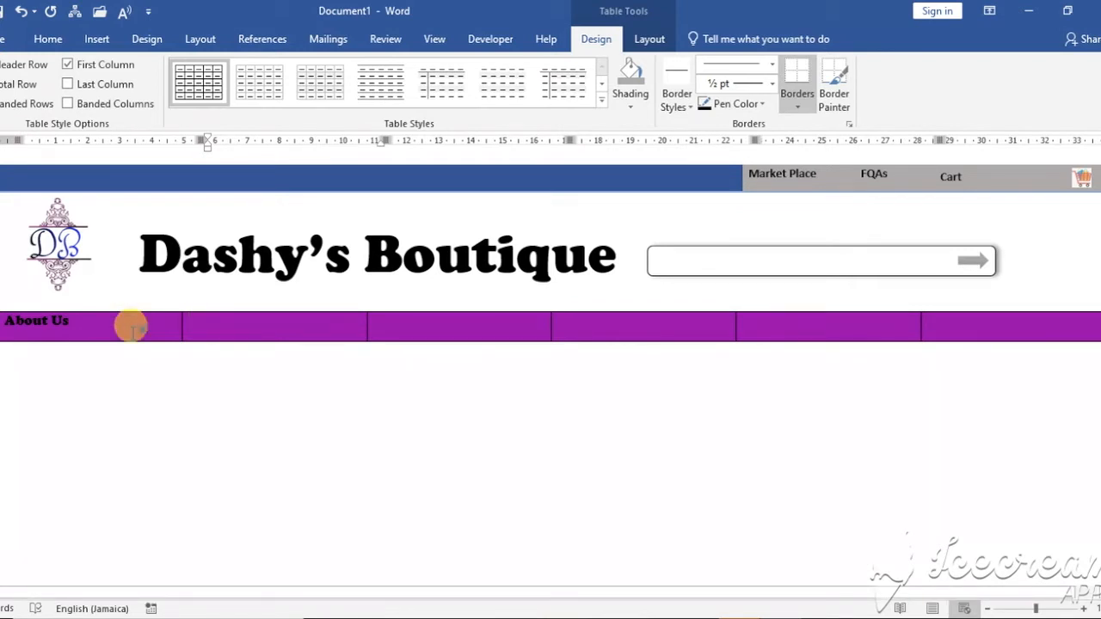
# Enter "Job Vacancy" in the navigation table's second cell and correct its spelling with the suggested word.
pyautogui.write('Jo')
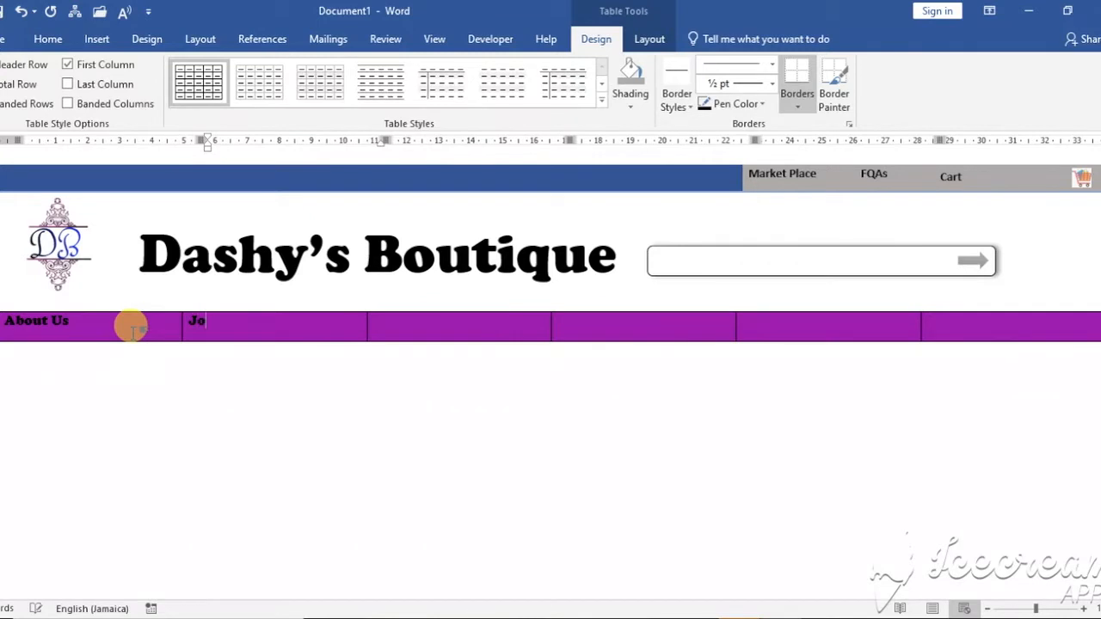
pyautogui.write('b Vanc')
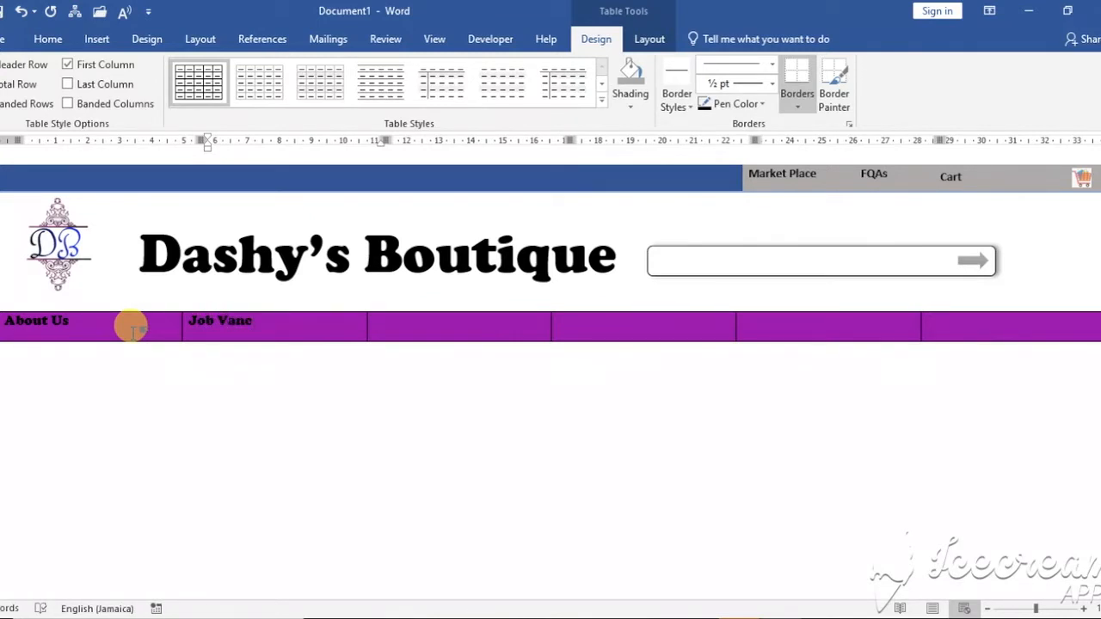
pyautogui.write('ancies')
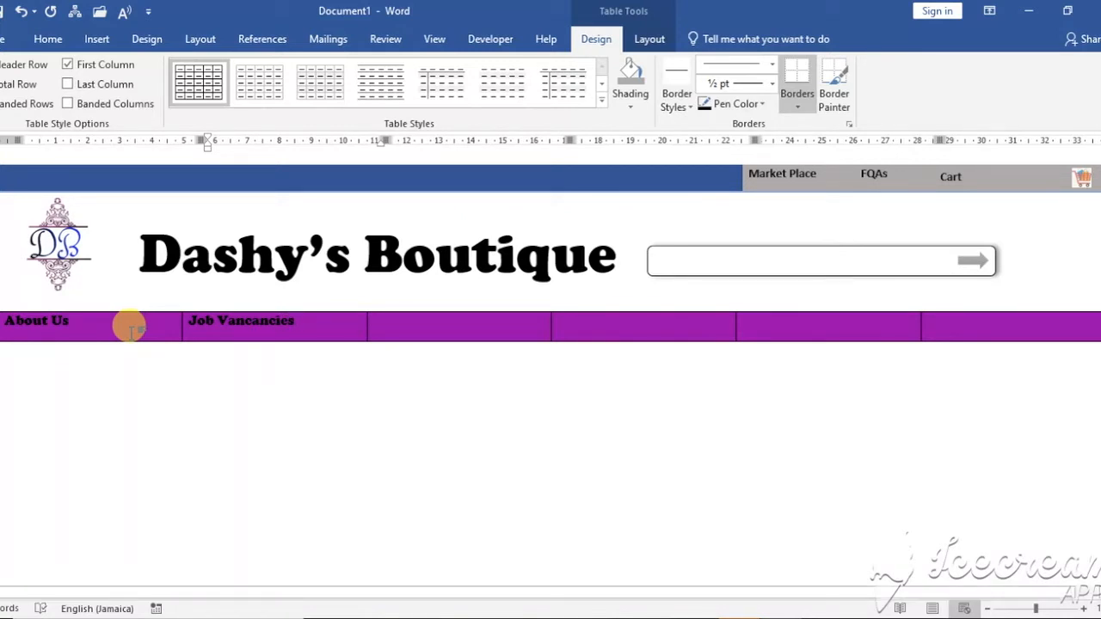
pyautogui.press('BackSpace')
pyautogui.press('BackSpace')
pyautogui.press('BackSpace')
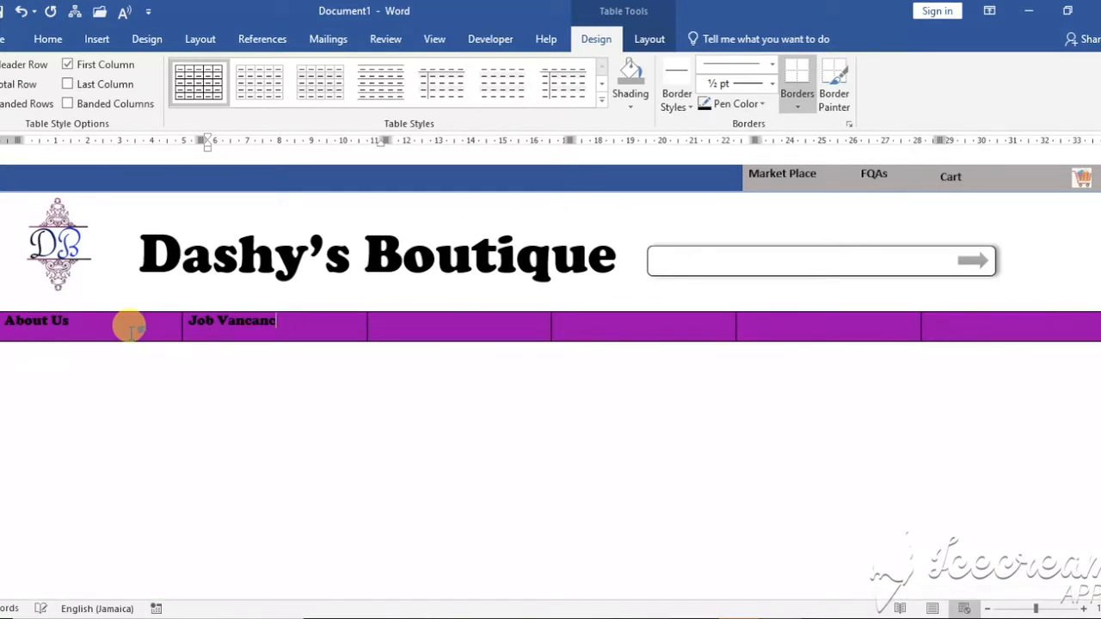
pyautogui.write('y')
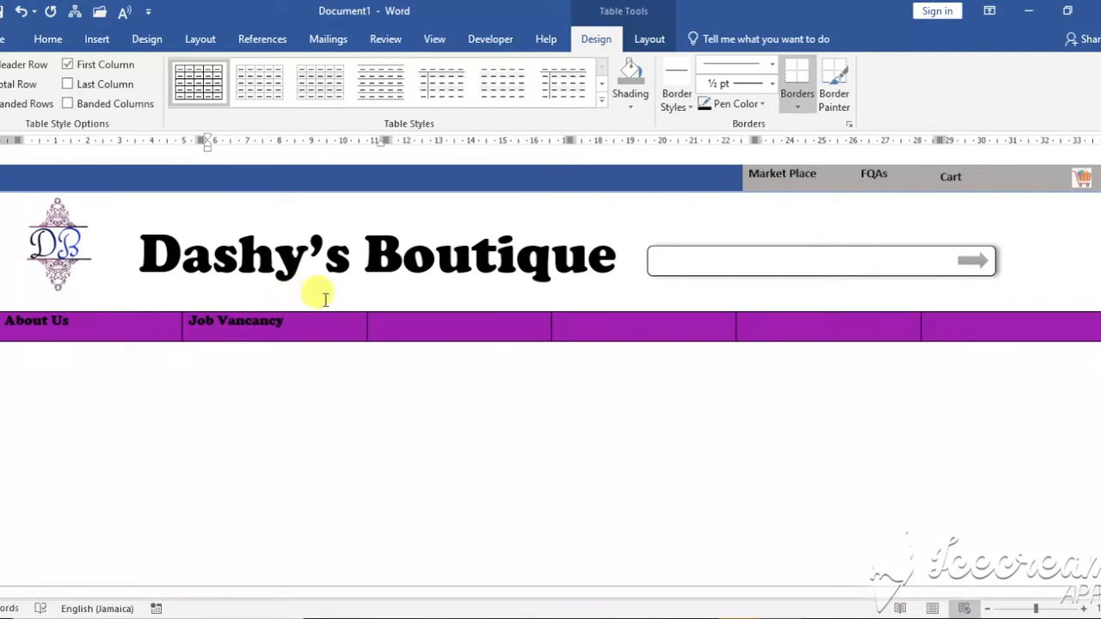
pyautogui.click(377, 322)
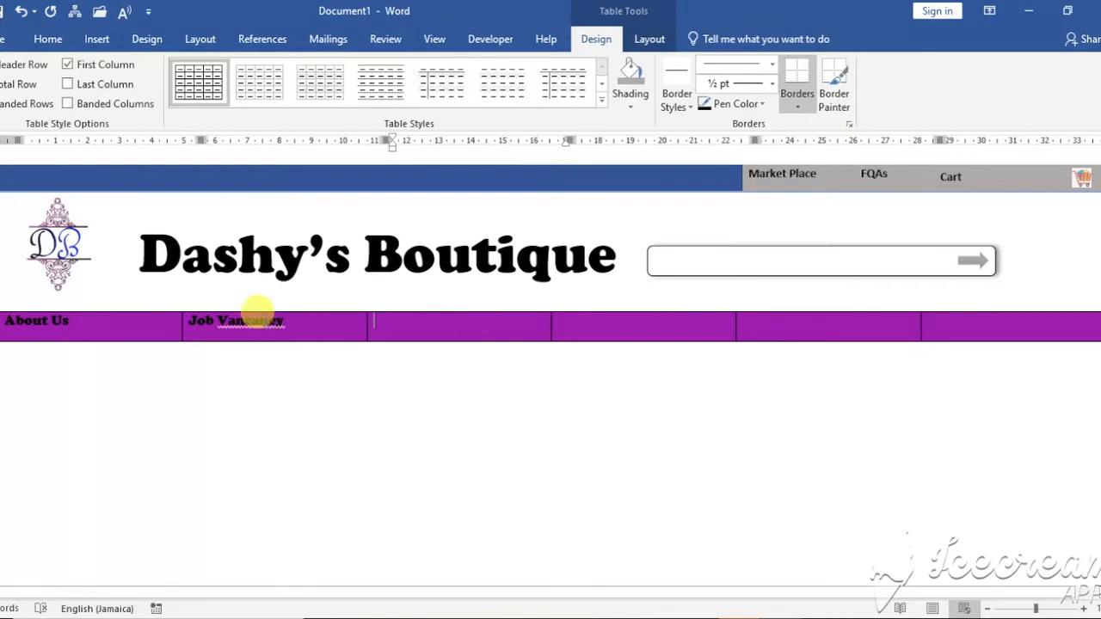
pyautogui.rightClick(280, 323)
pyautogui.click(255, 337)
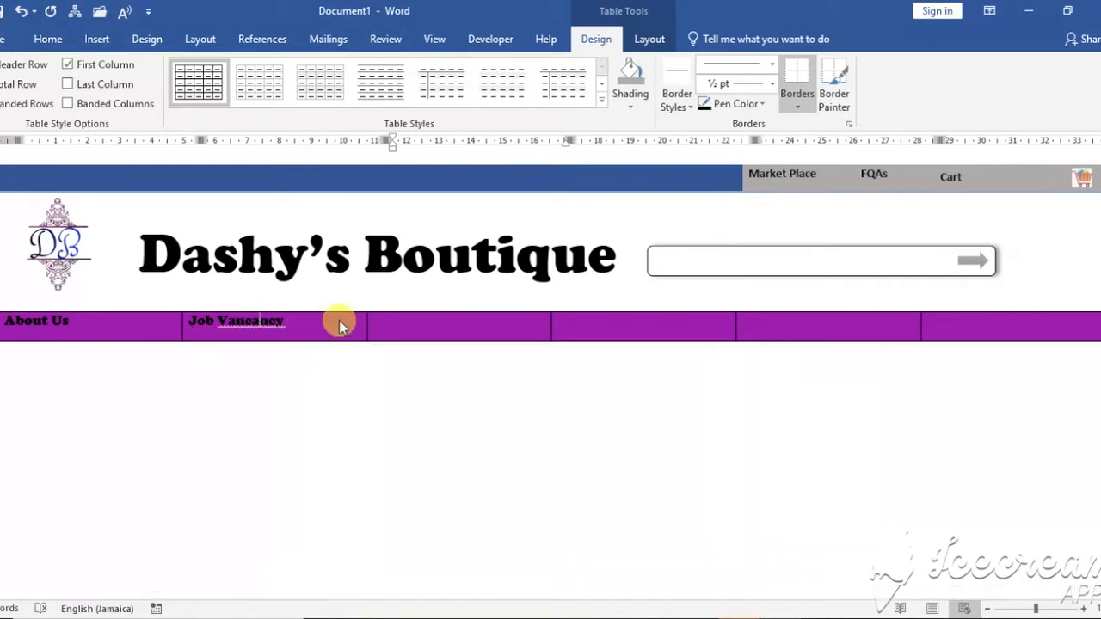
# Fill the navigation table's remaining four cells with "Contact Us", "Women", "Men" and "Baby".
pyautogui.click(396, 317)
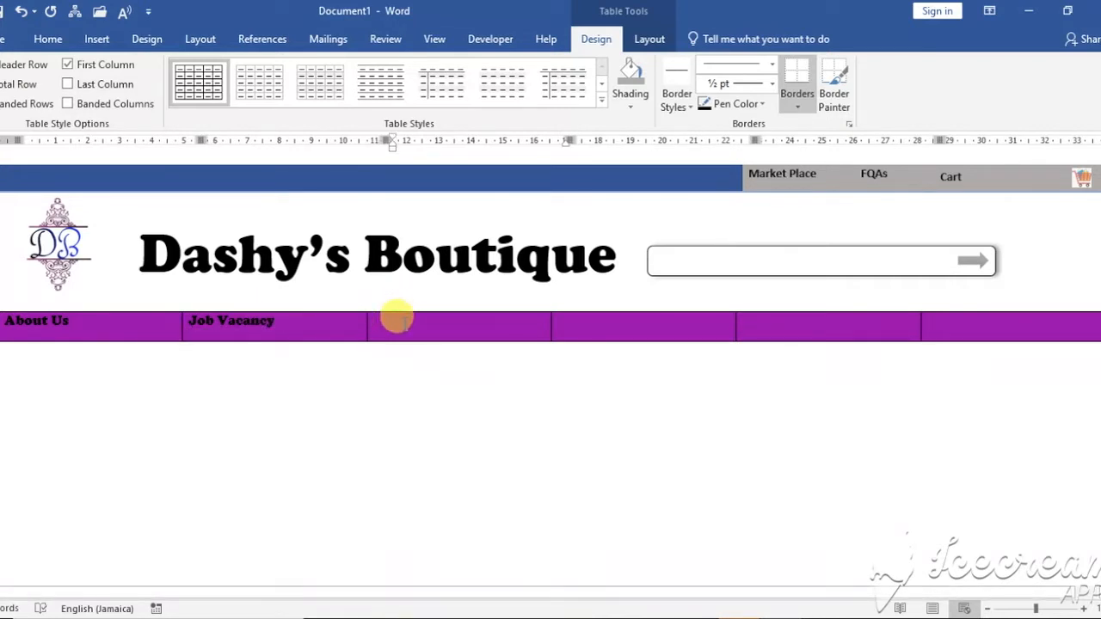
pyautogui.write('Contact Us')
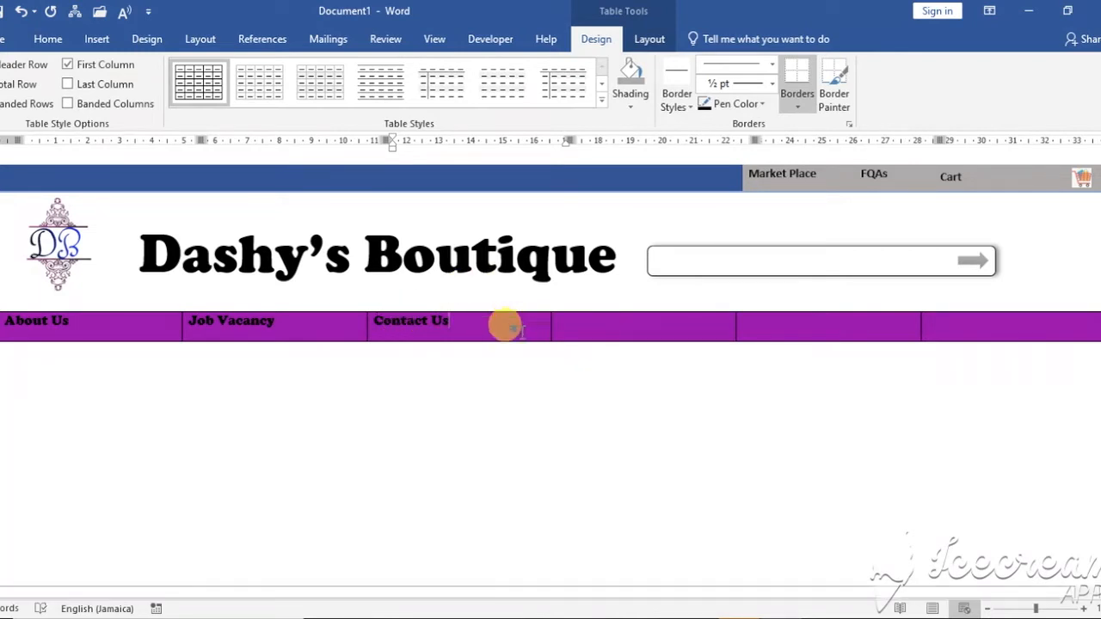
pyautogui.press('Tab')
pyautogui.write('Women')
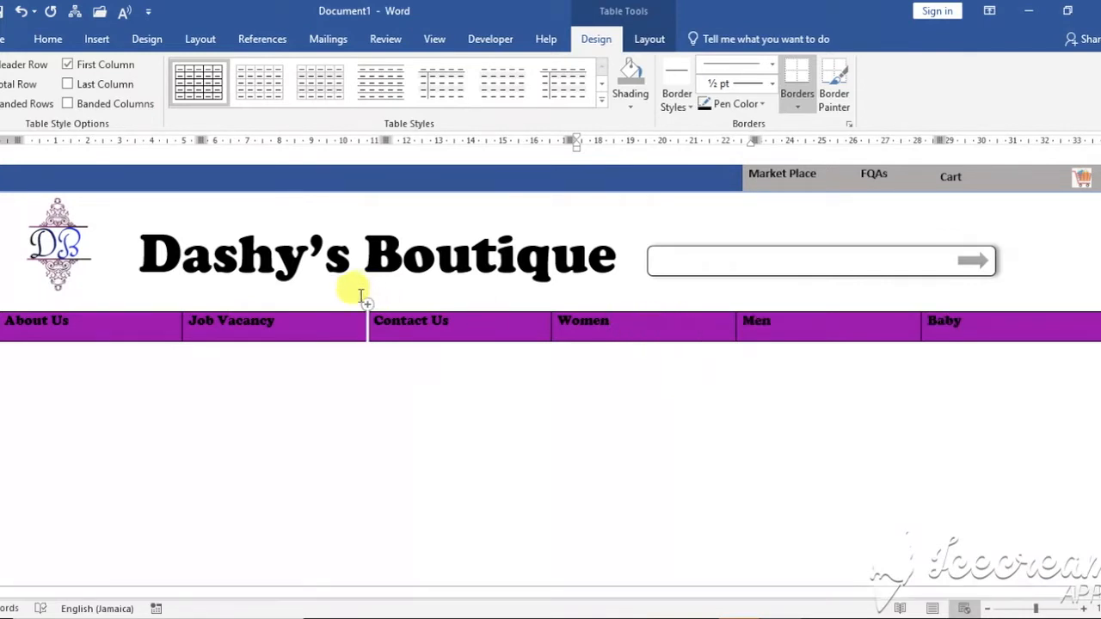
# Change the font color of the whole navigation row to white.
pyautogui.click(0, 298)
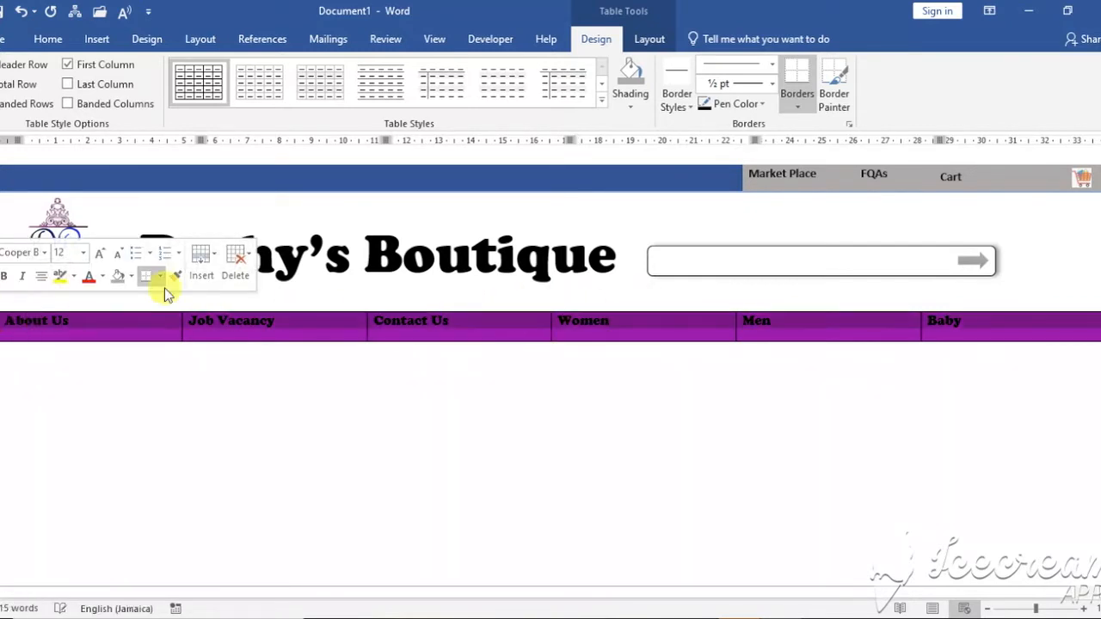
pyautogui.click(61, 40)
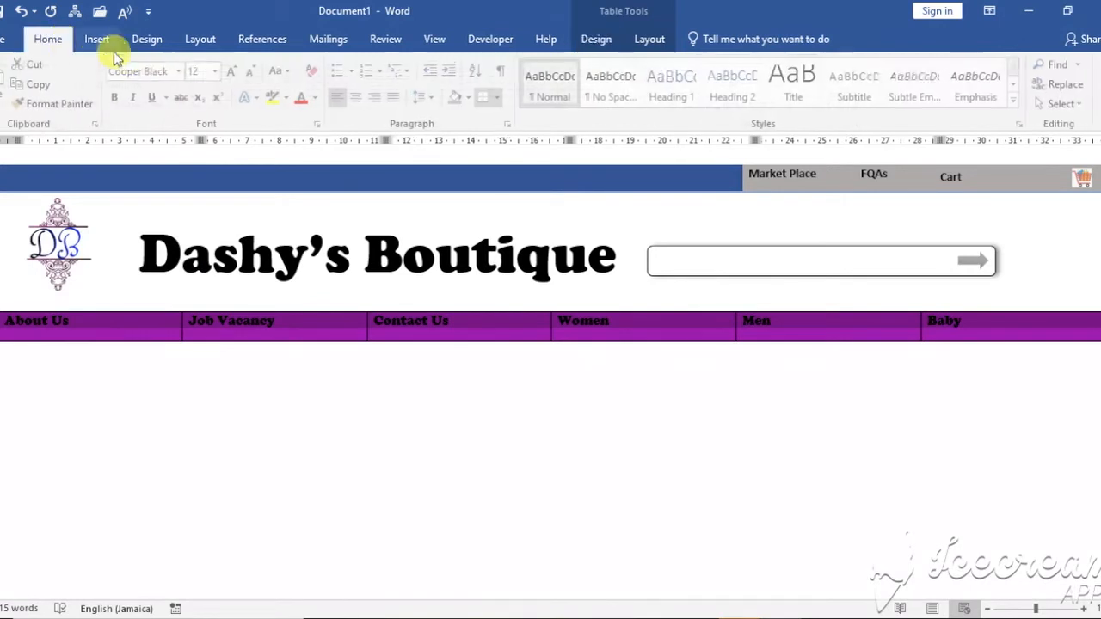
pyautogui.click(318, 98)
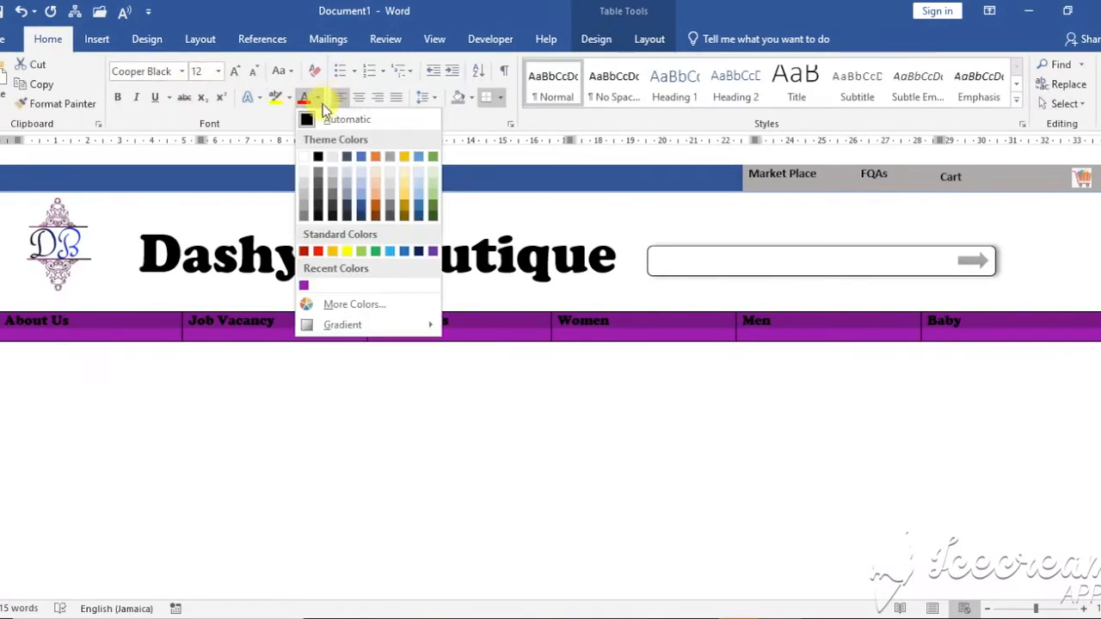
pyautogui.click(305, 158)
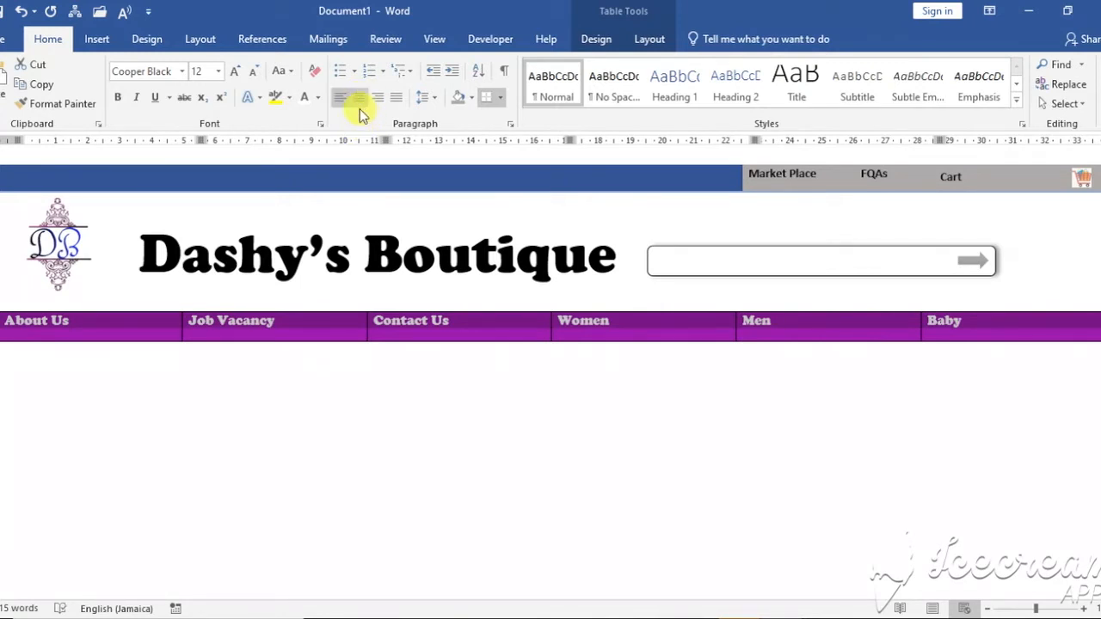
pyautogui.click(116, 330)
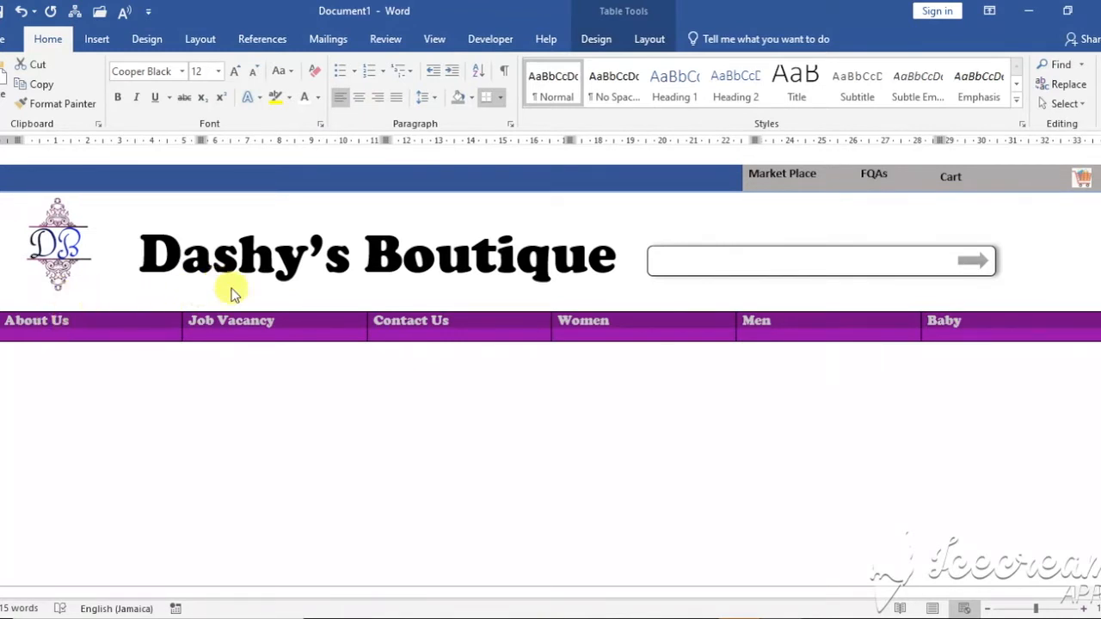
pyautogui.click(112, 325)
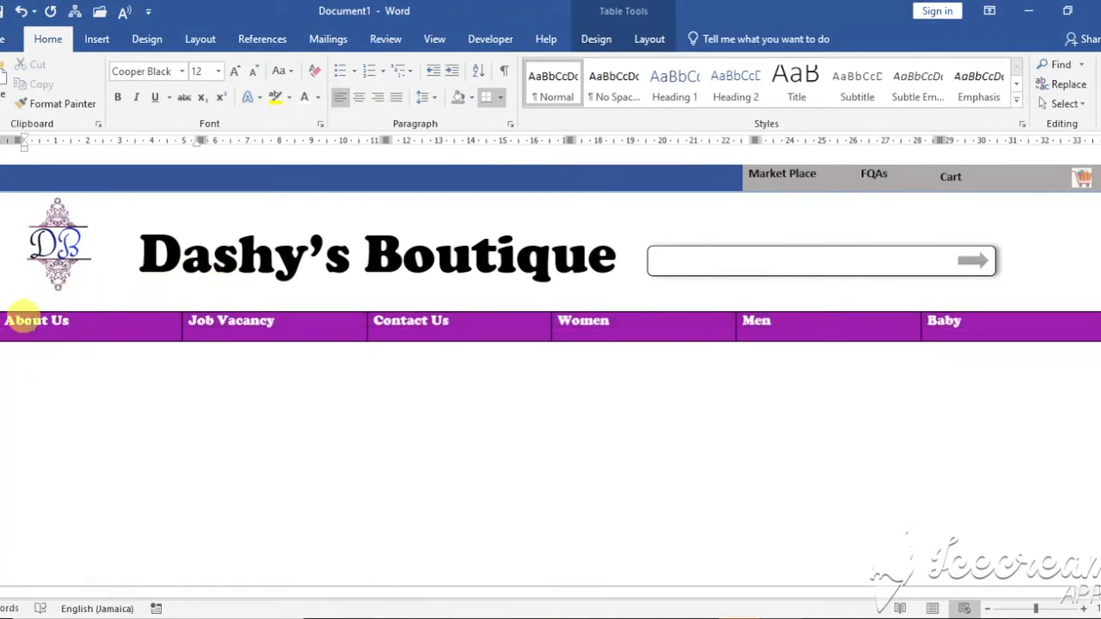
# Center the labels in all six cells of the navigation table.
pyautogui.moveTo(203, 322)
pyautogui.mouseDown()
pyautogui.moveTo(473, 332)
pyautogui.moveTo(983, 312)
pyautogui.mouseUp()
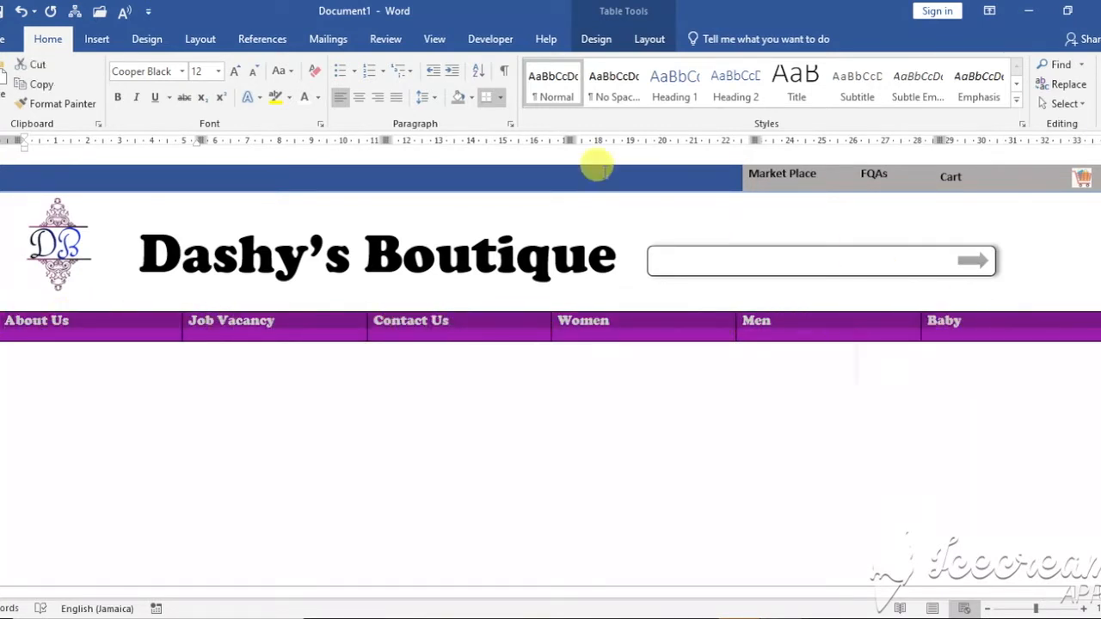
pyautogui.click(358, 97)
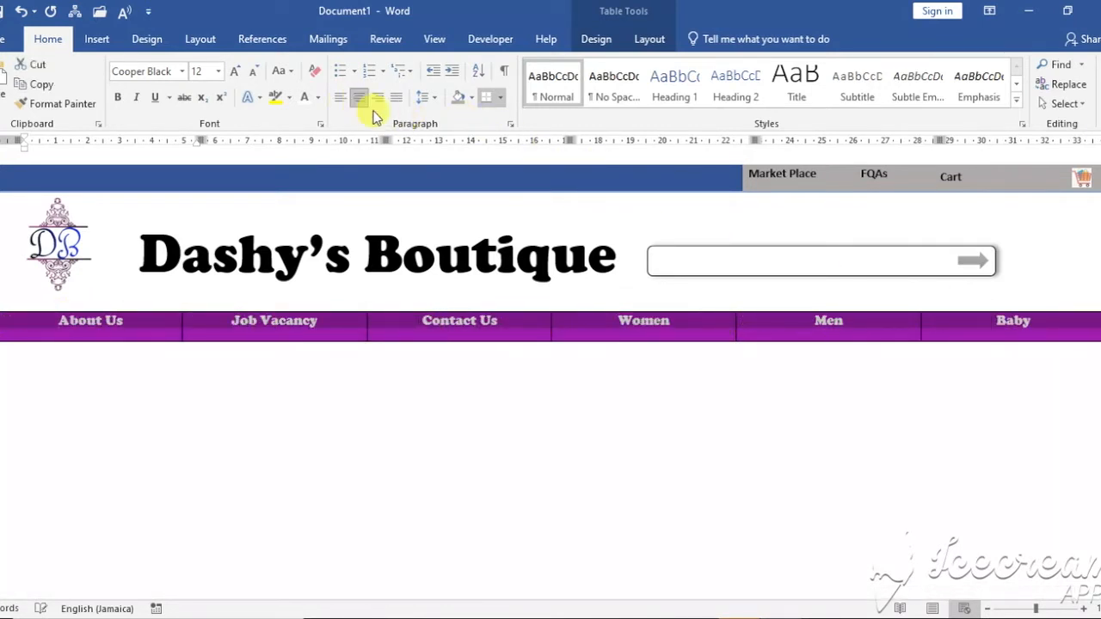
pyautogui.click(488, 393)
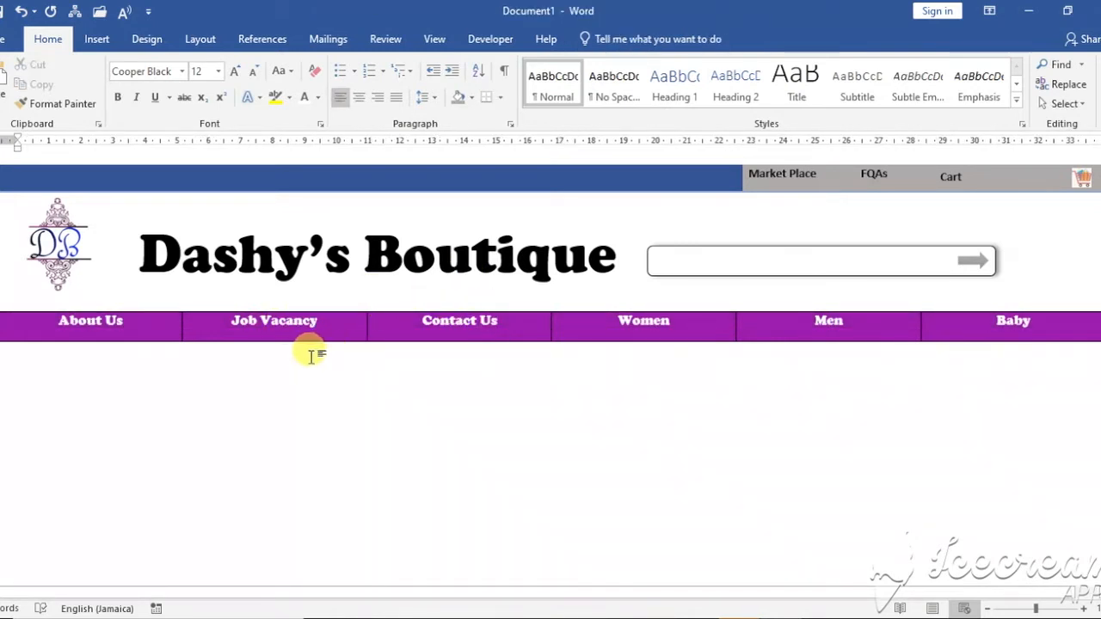
# Insert a one-cell table below the navigation table and stretch it across the page width and down the page.
pyautogui.click(97, 41)
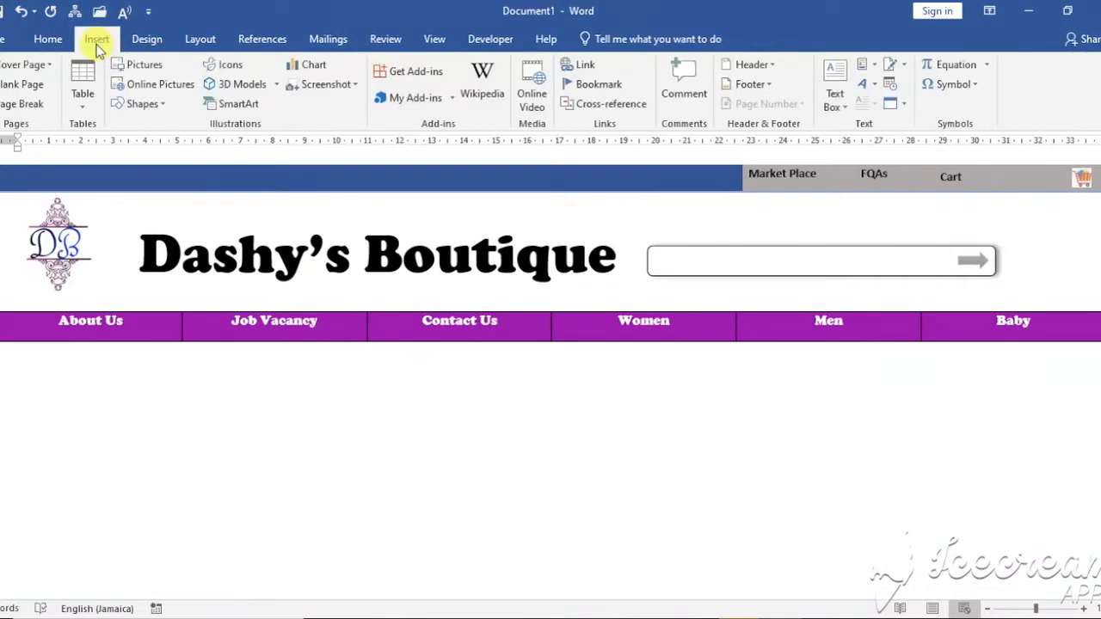
pyautogui.click(91, 107)
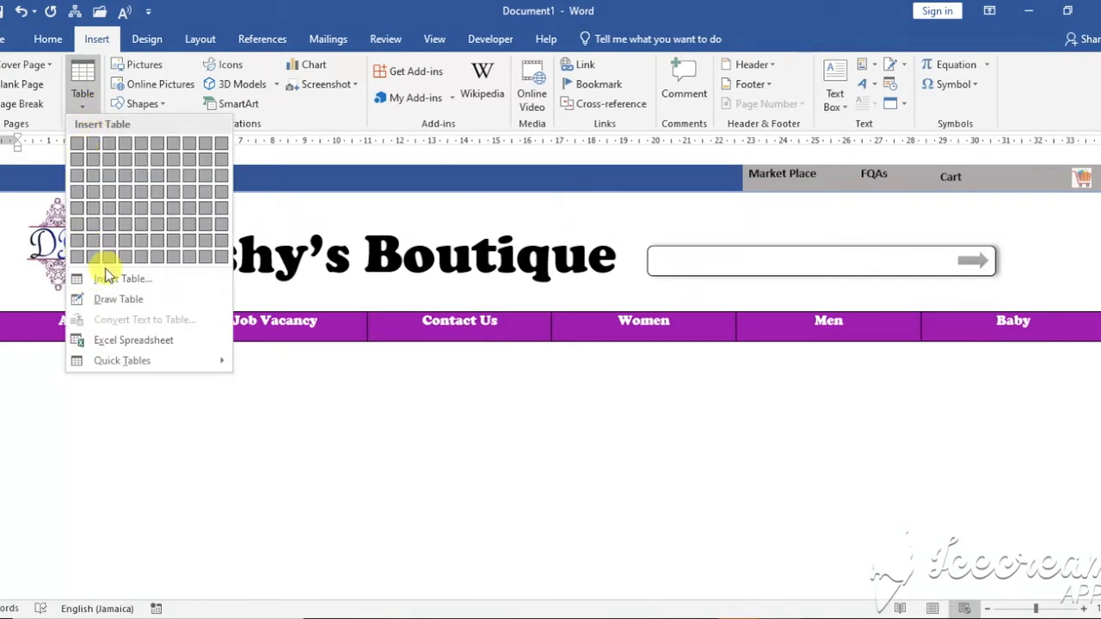
pyautogui.click(78, 148)
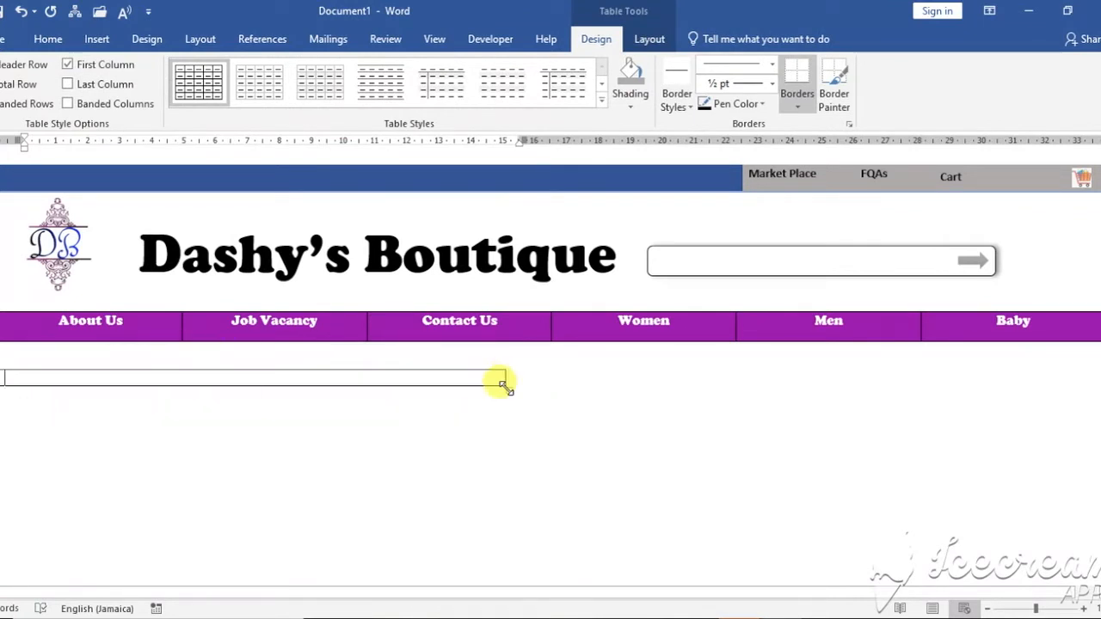
pyautogui.moveTo(506, 387)
pyautogui.mouseDown()
pyautogui.moveTo(671, 488)
pyautogui.moveTo(843, 551)
pyautogui.moveTo(914, 602)
pyautogui.moveTo(1087, 557)
pyautogui.moveTo(1085, 607)
pyautogui.mouseUp()
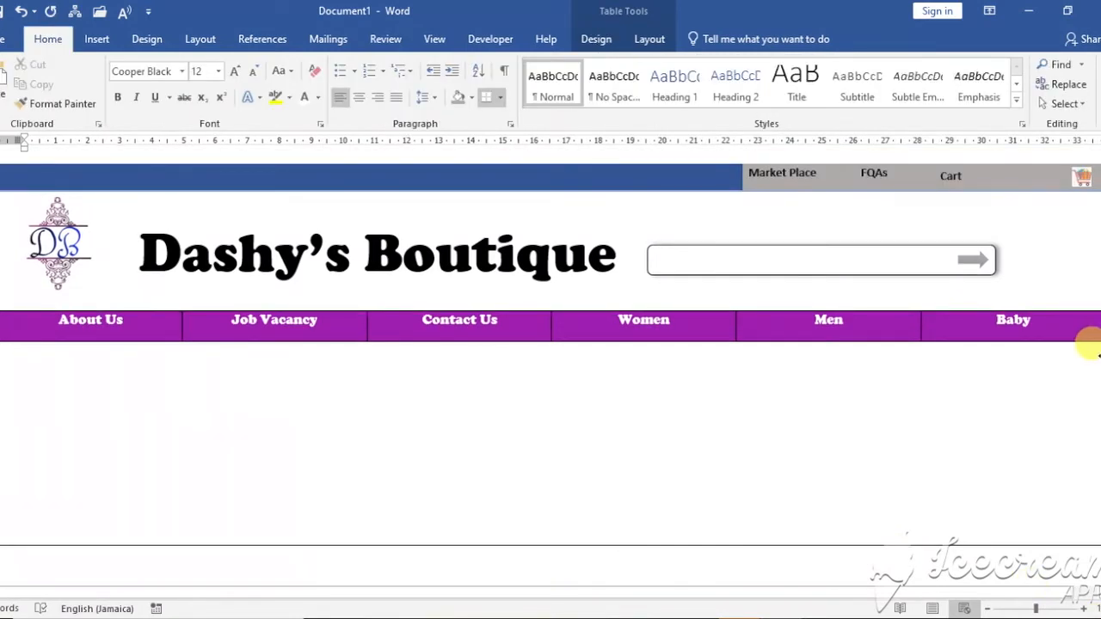
# Align the one-cell table's right edge with the navigation table and extend its bottom border further down the page.
pyautogui.moveTo(1091, 344); pyautogui.dragTo(1090, 344)
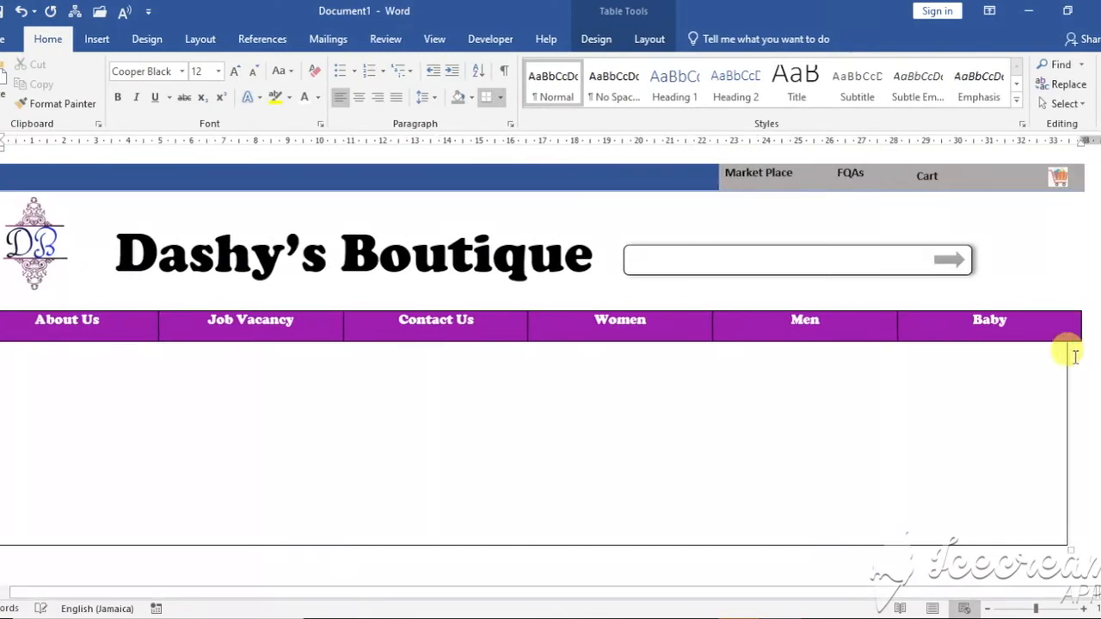
pyautogui.moveTo(1066, 363); pyautogui.dragTo(1100, 385)
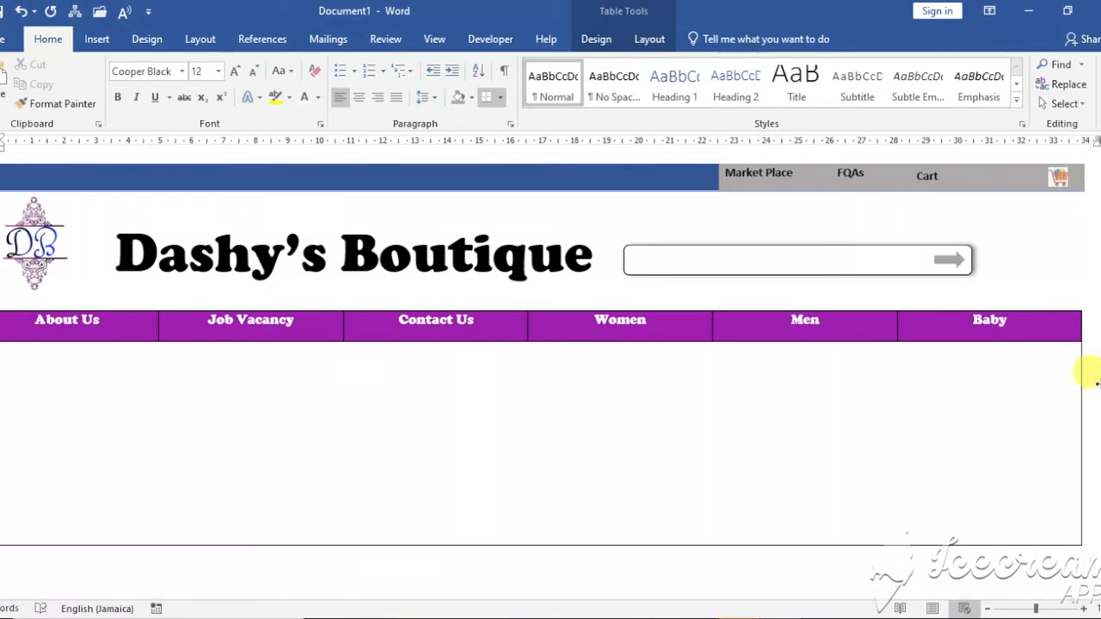
pyautogui.moveTo(332, 594); pyautogui.dragTo(303, 592)
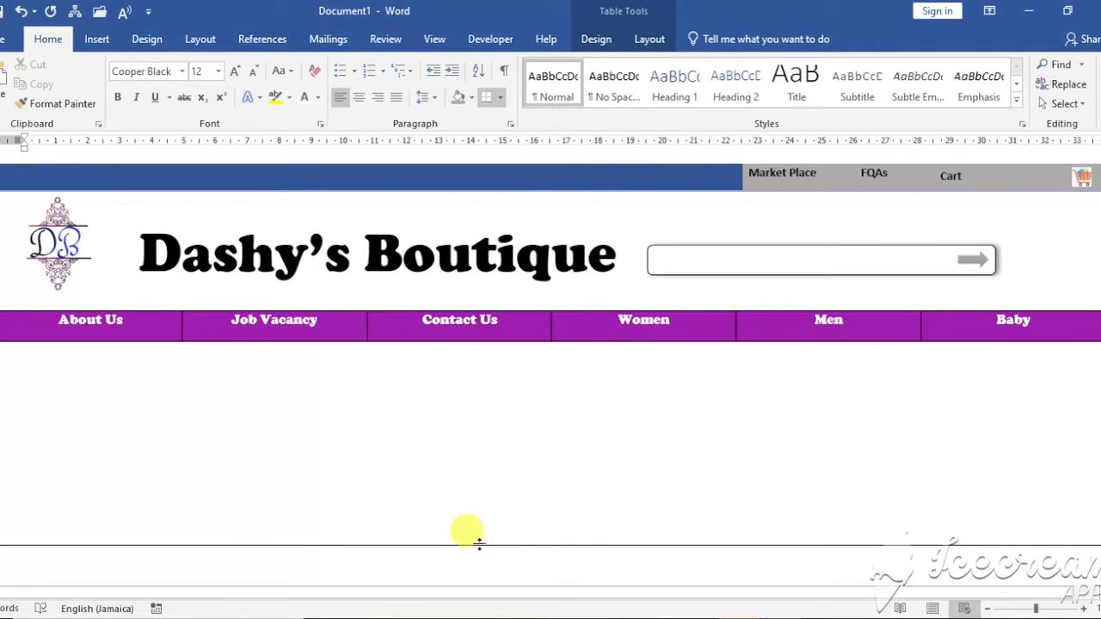
pyautogui.moveTo(479, 541); pyautogui.dragTo(514, 554)
pyautogui.scroll(3, 483, 430)
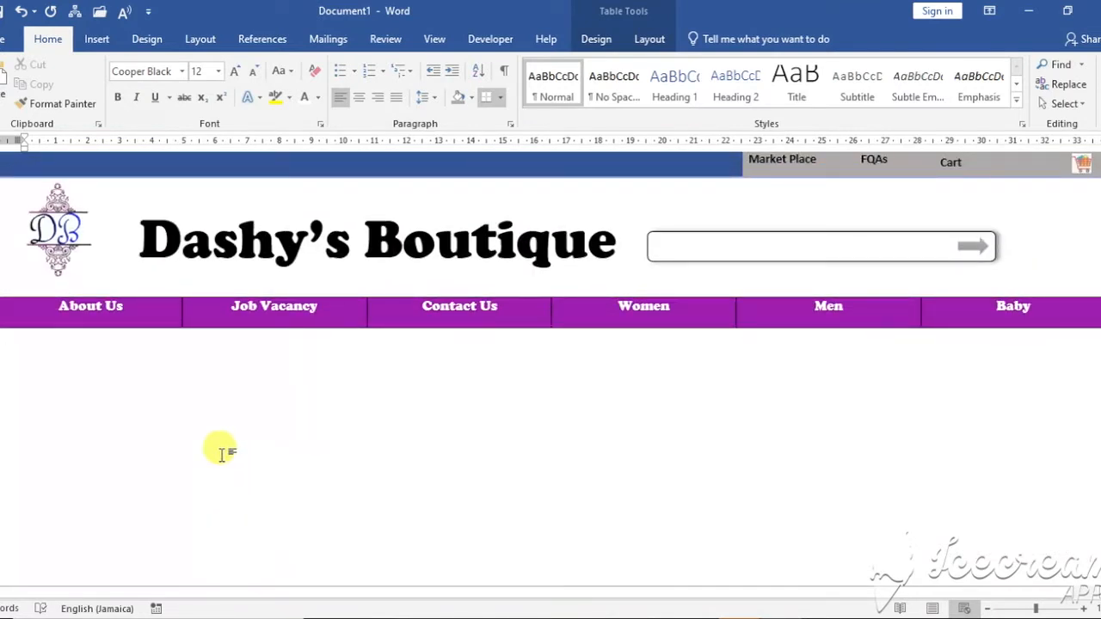
# Draw a rectangle about 3.65 cm high and 34.48 cm wide across the page directly below the navigation table.
pyautogui.click(97, 38)
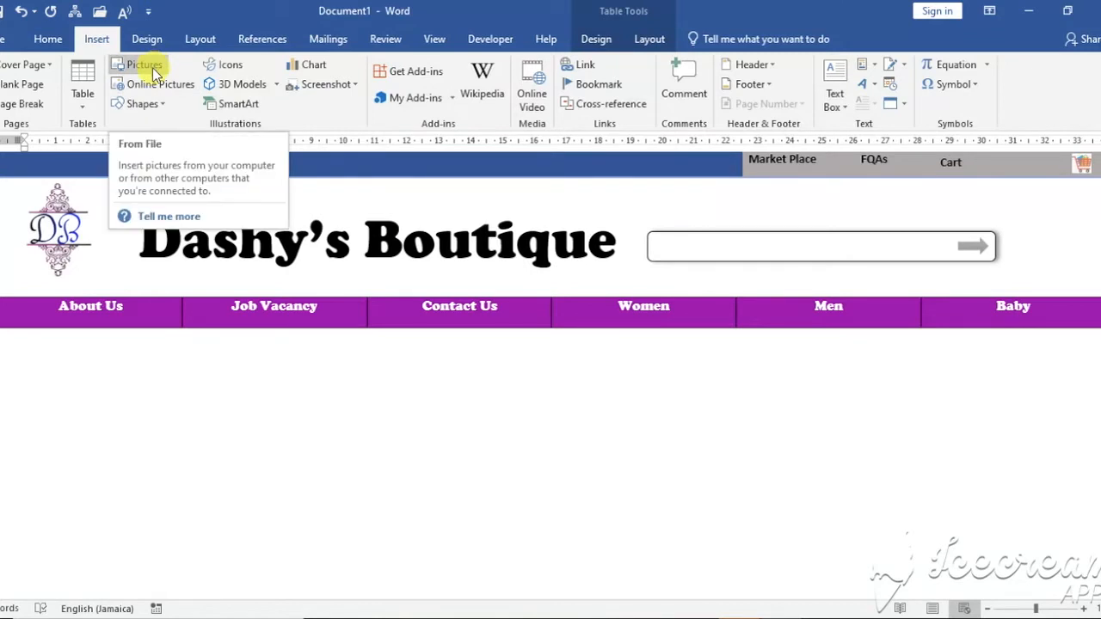
pyautogui.click(142, 103)
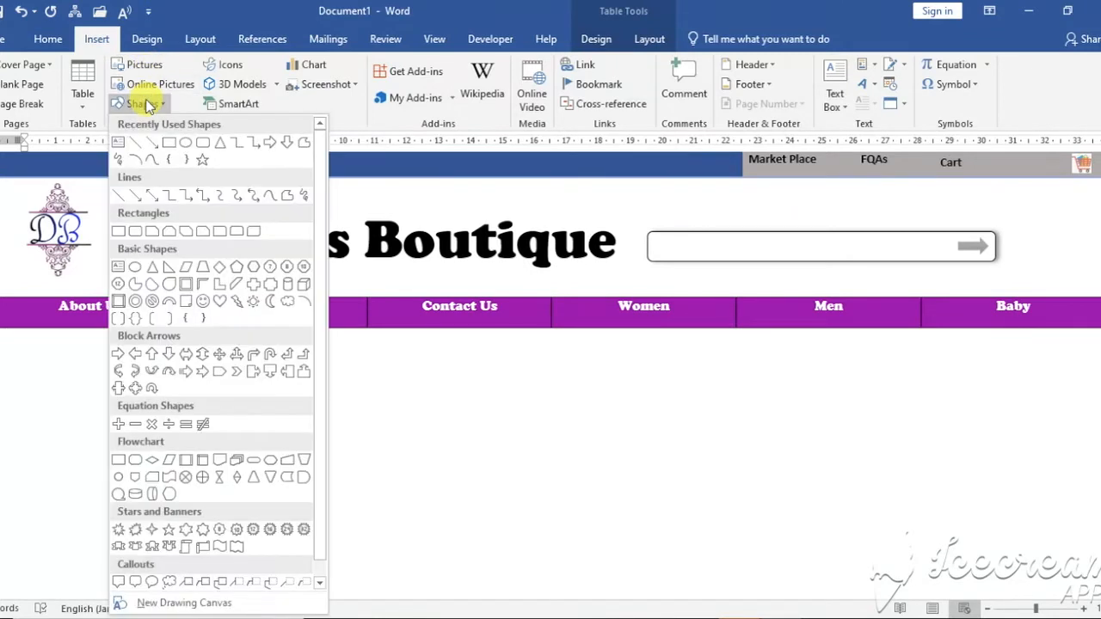
pyautogui.click(169, 143)
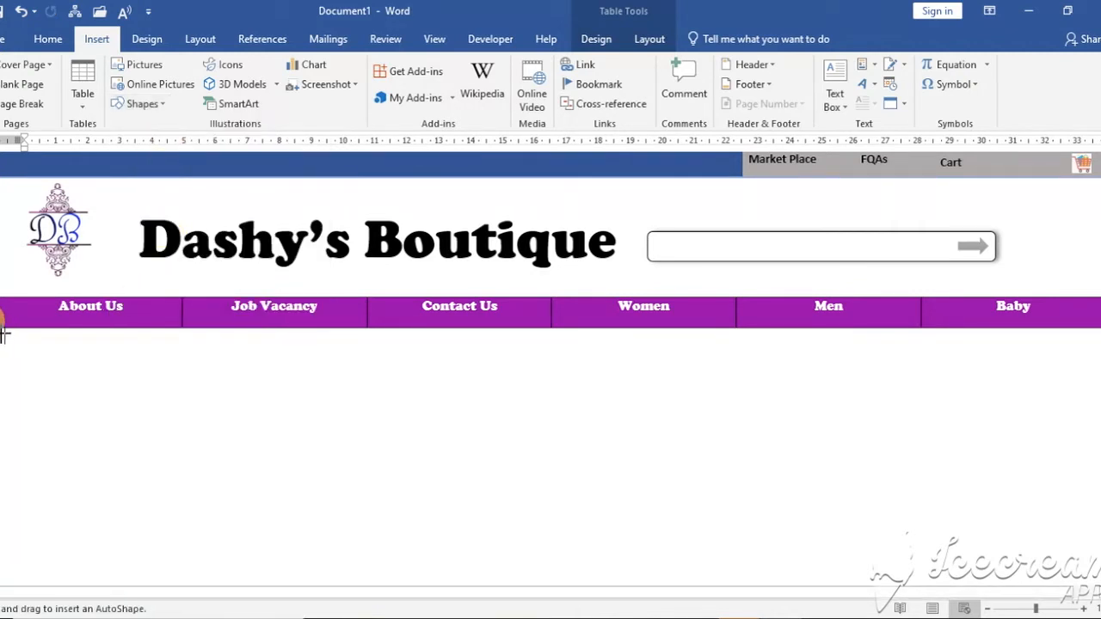
pyautogui.moveTo(3, 334)
pyautogui.mouseDown()
pyautogui.moveTo(3, 351)
pyautogui.moveTo(77, 440)
pyautogui.moveTo(1007, 474)
pyautogui.moveTo(1092, 447)
pyautogui.moveTo(1080, 447)
pyautogui.mouseUp()
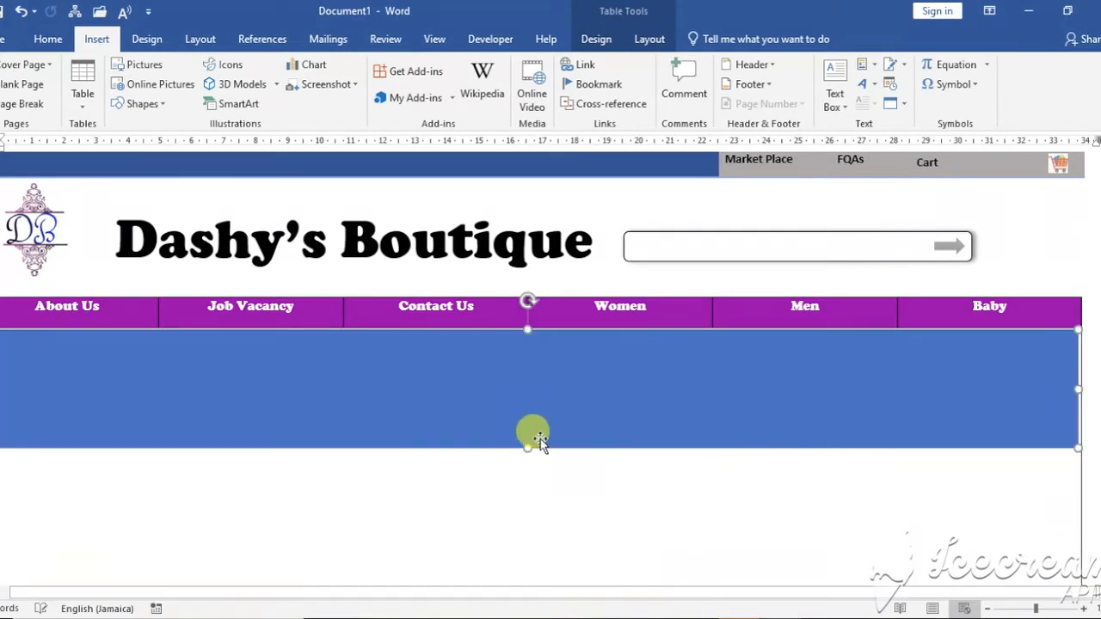
pyautogui.moveTo(489, 593); pyautogui.dragTo(460, 570)
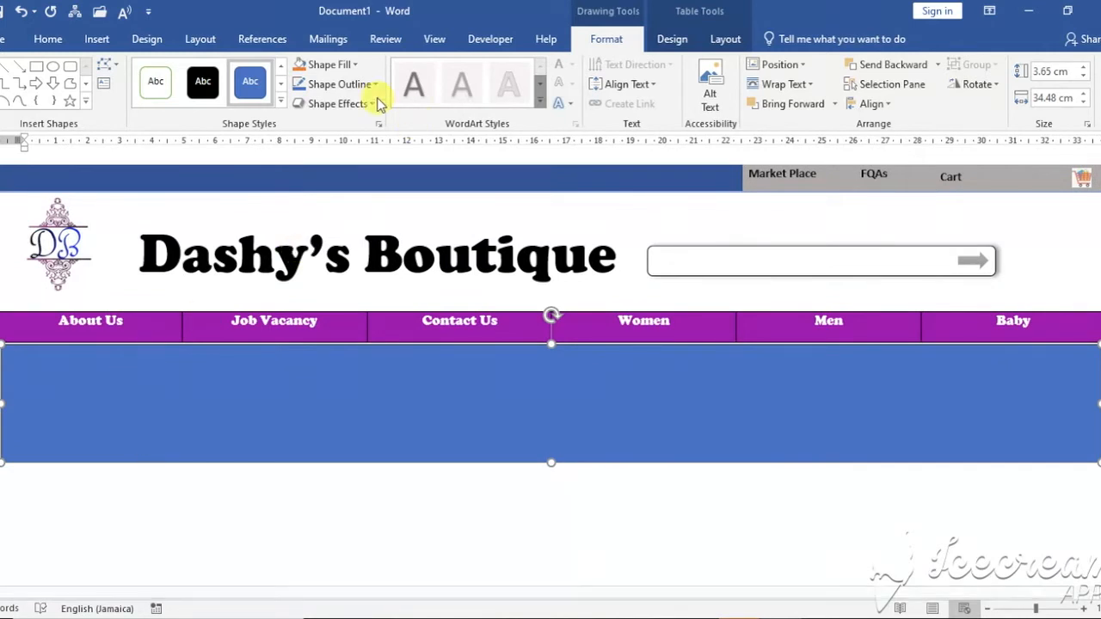
# Give the rectangle the orange gradient theme style and extend its left edge to a width of about 34.53 cm.
pyautogui.click(280, 103)
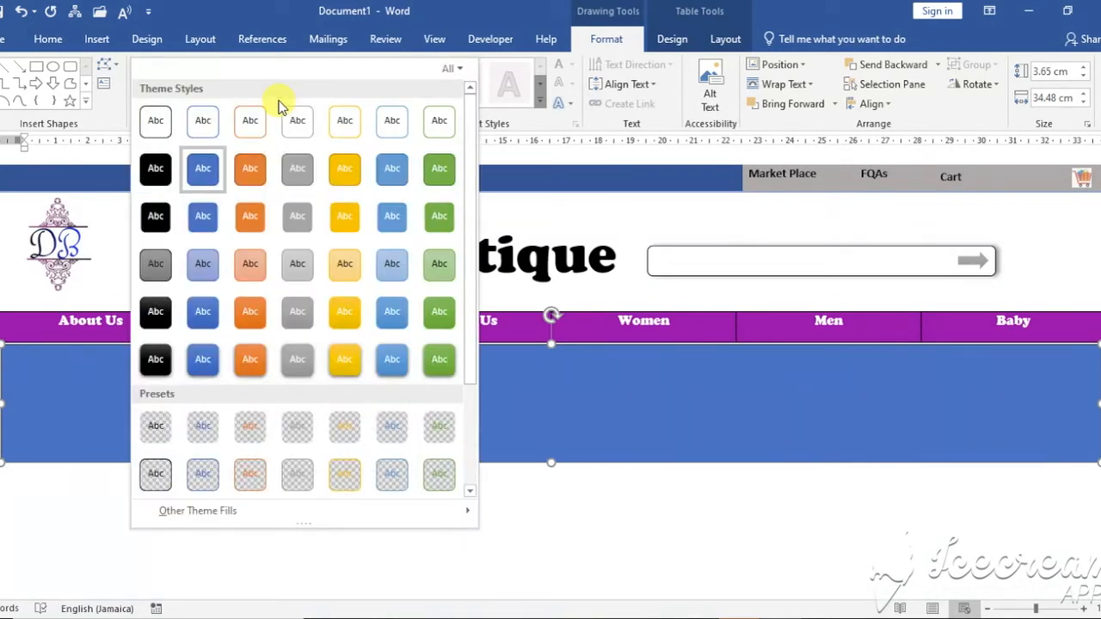
pyautogui.click(251, 317)
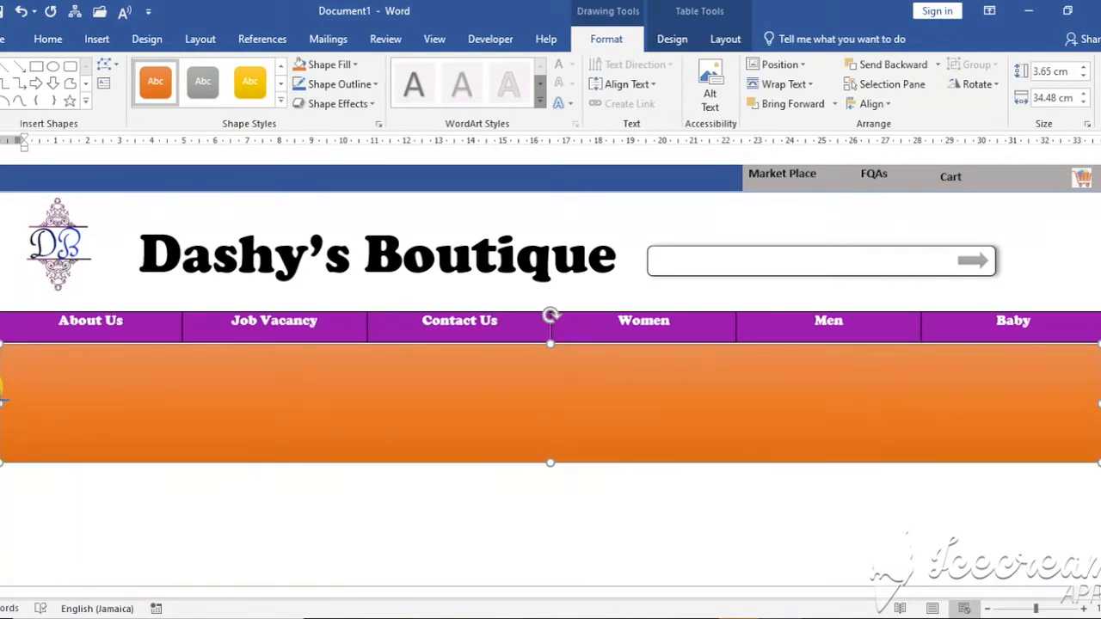
pyautogui.moveTo(2, 398); pyautogui.dragTo(0, 397)
# Add the text "50% OFF EVERYTHING!!!" inside the orange banner rectangle.
pyautogui.rightClick(385, 409)
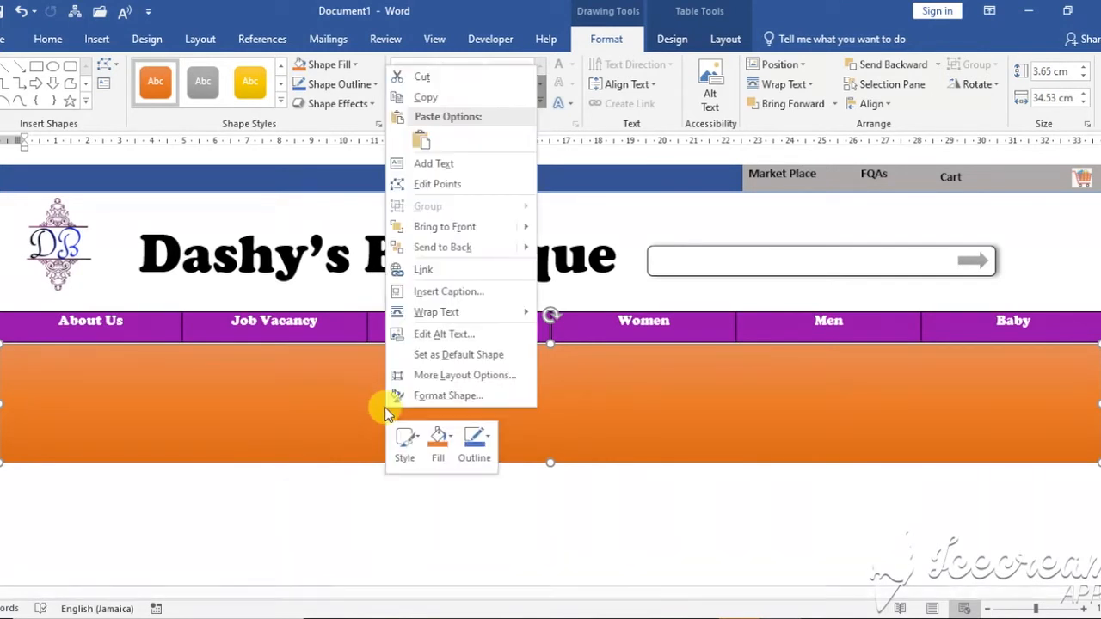
pyautogui.click(434, 165)
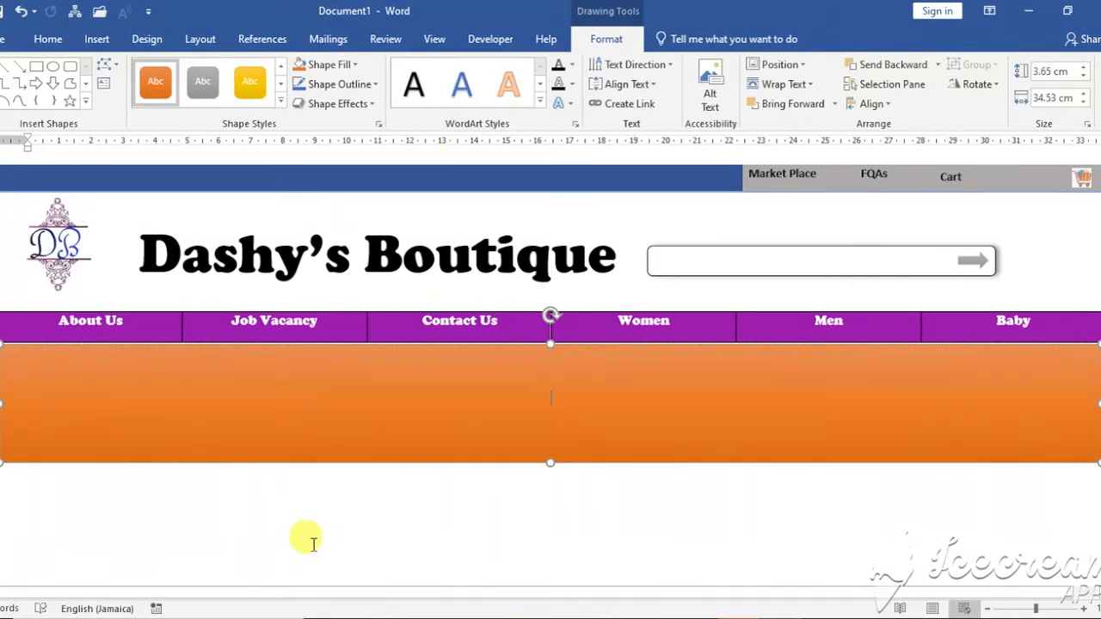
pyautogui.write('50% O')
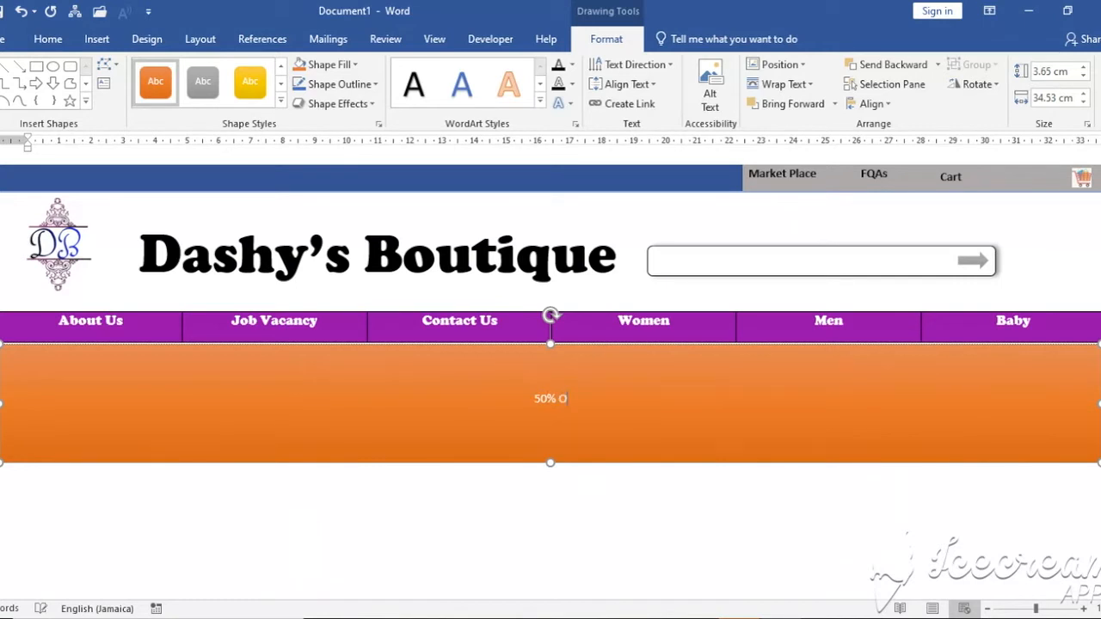
pyautogui.write('FF')
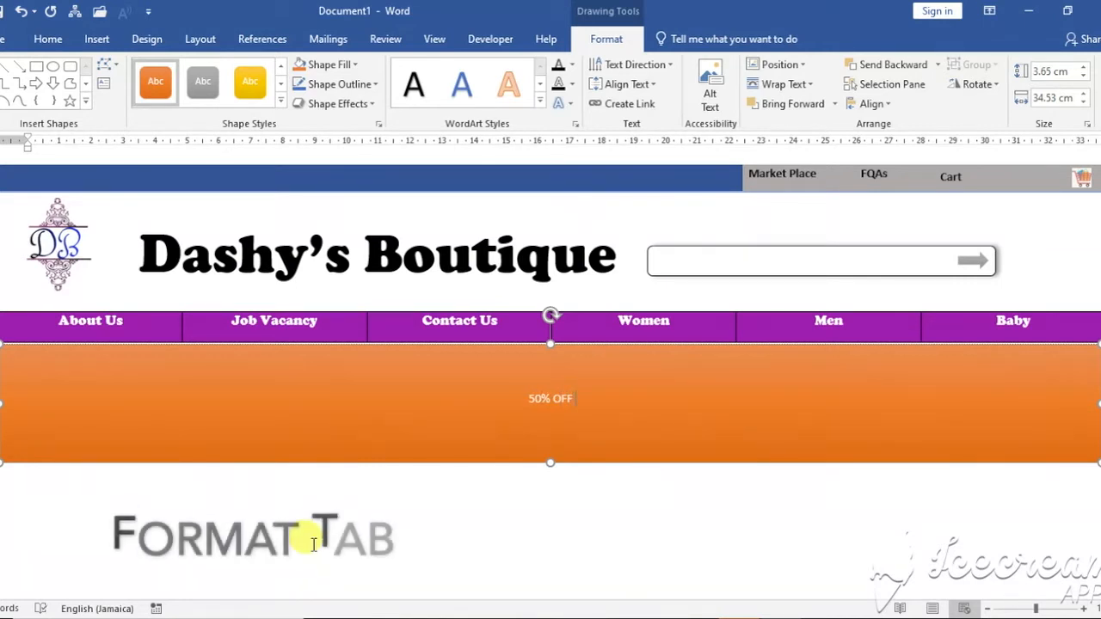
pyautogui.write(' EVERYTHING')
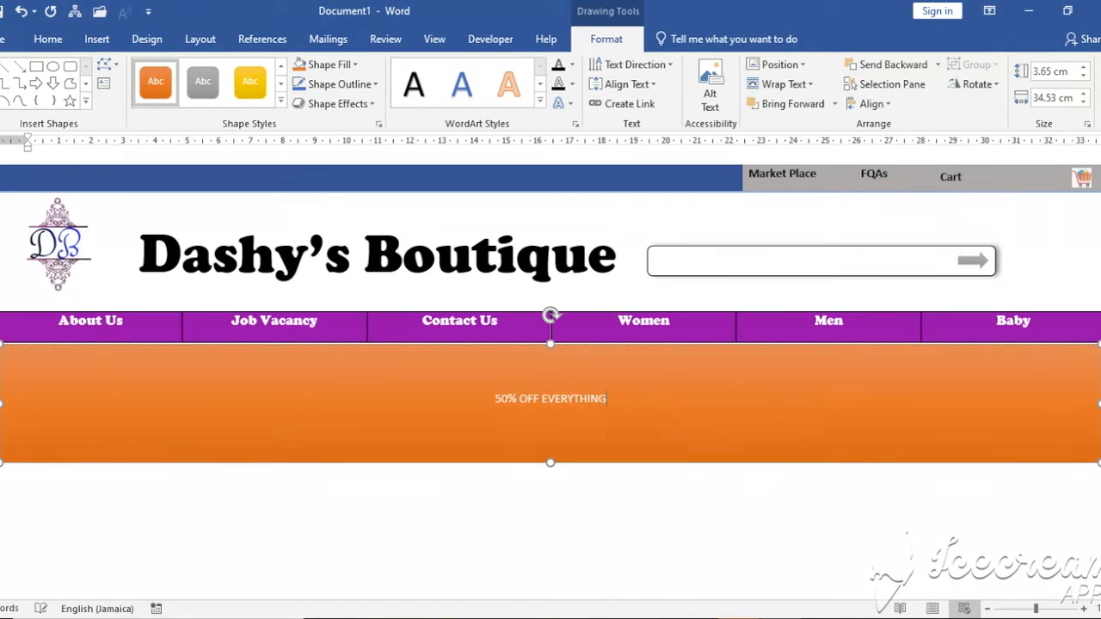
pyautogui.write('!!!')
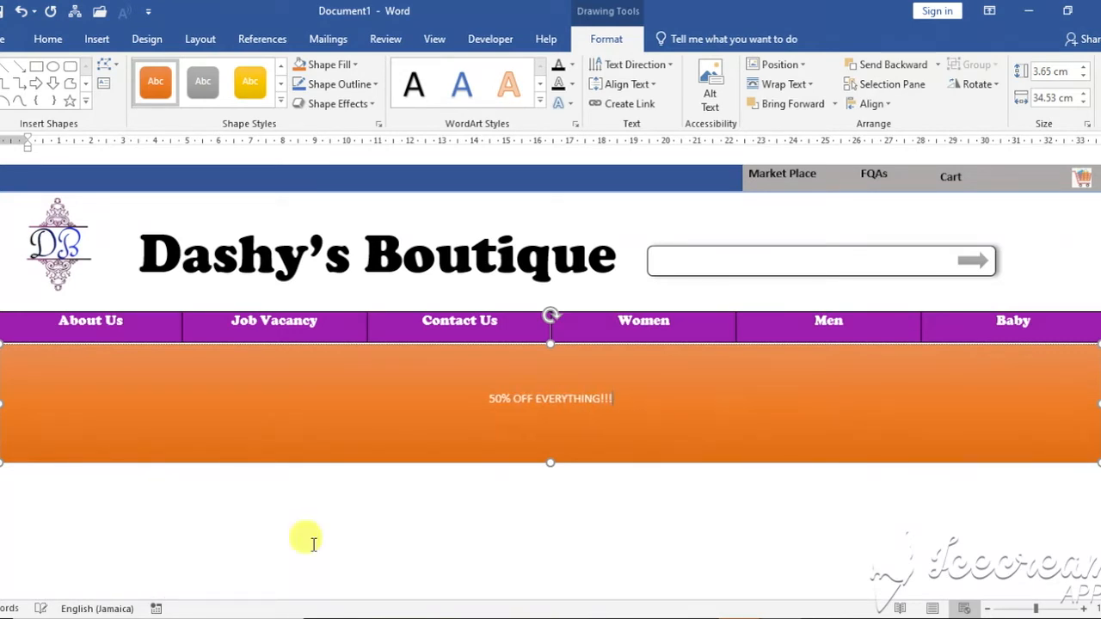
# Enlarge the banner text to size 72 and make it bold.
pyautogui.moveTo(616, 398); pyautogui.dragTo(478, 399)
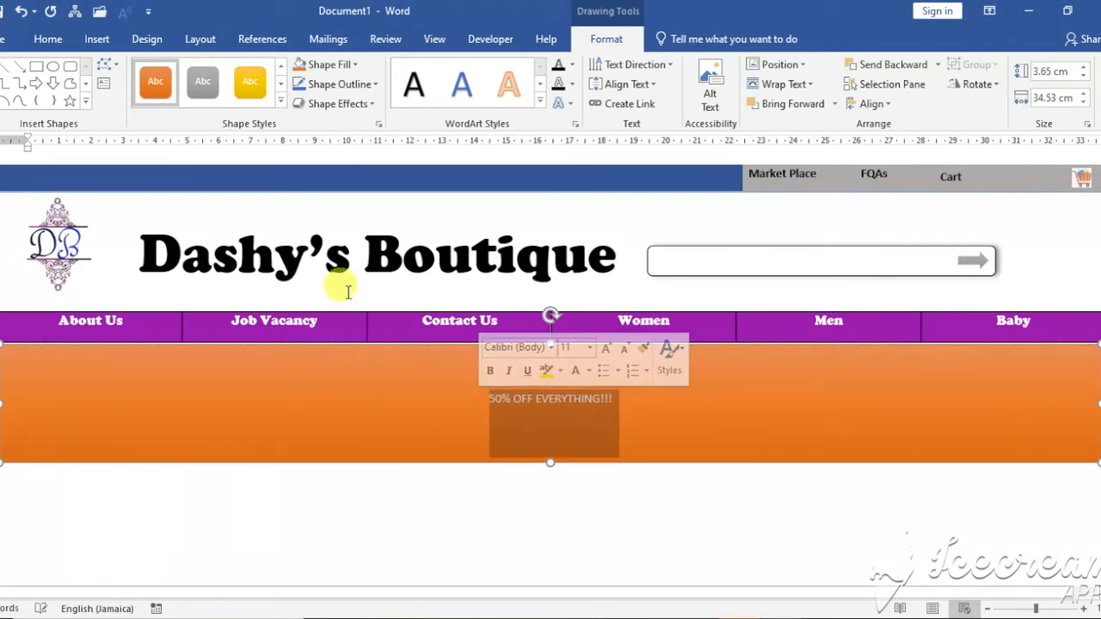
pyautogui.click(48, 39)
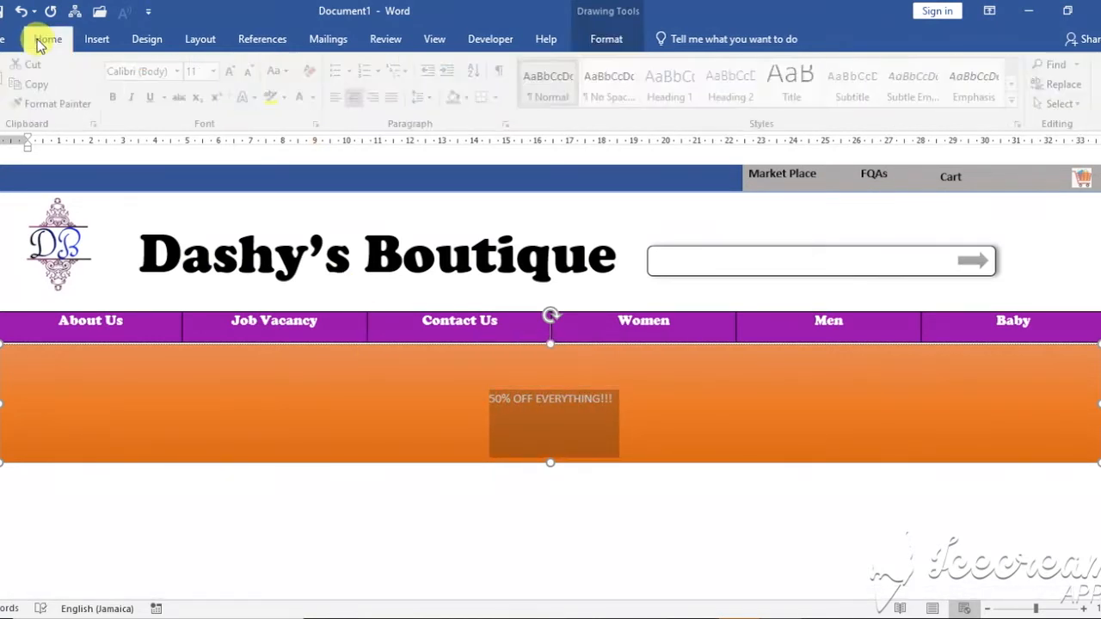
pyautogui.click(219, 71)
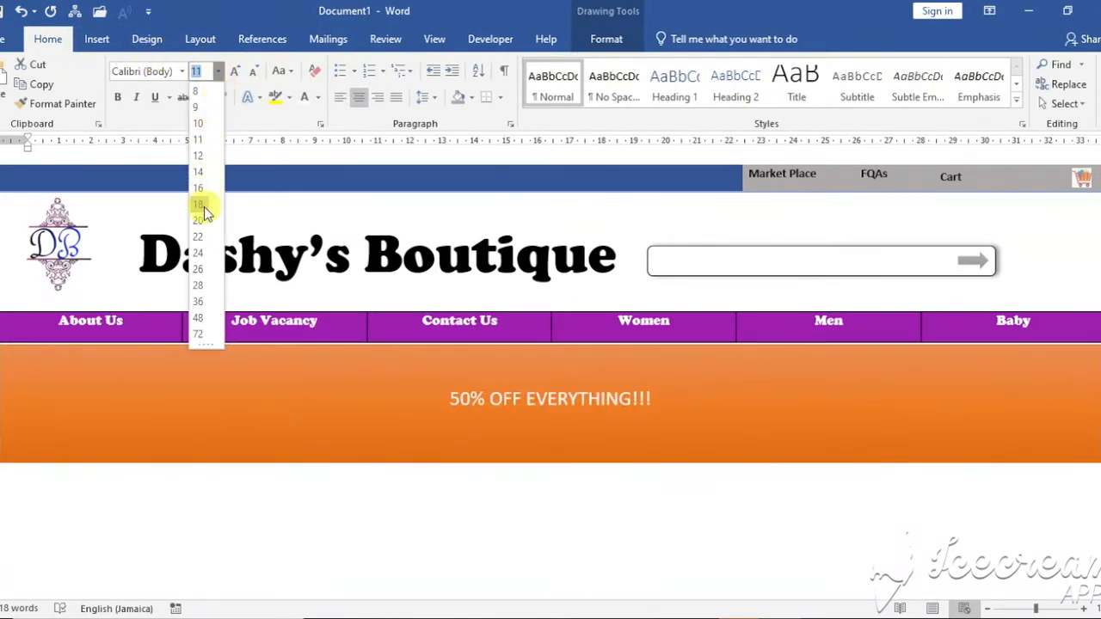
pyautogui.click(199, 335)
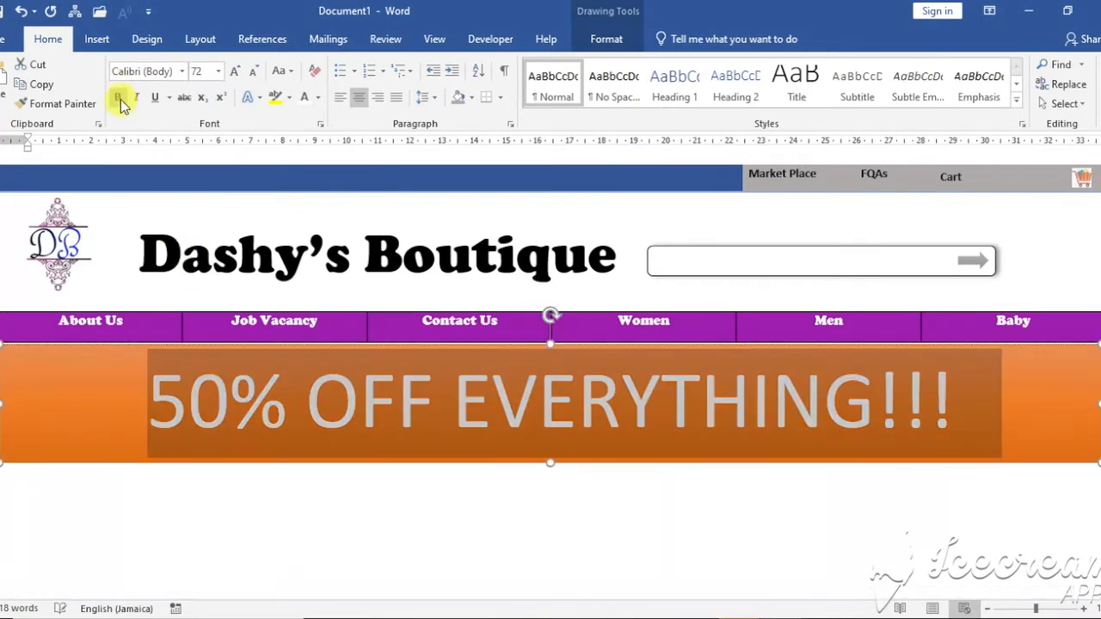
pyautogui.click(120, 103)
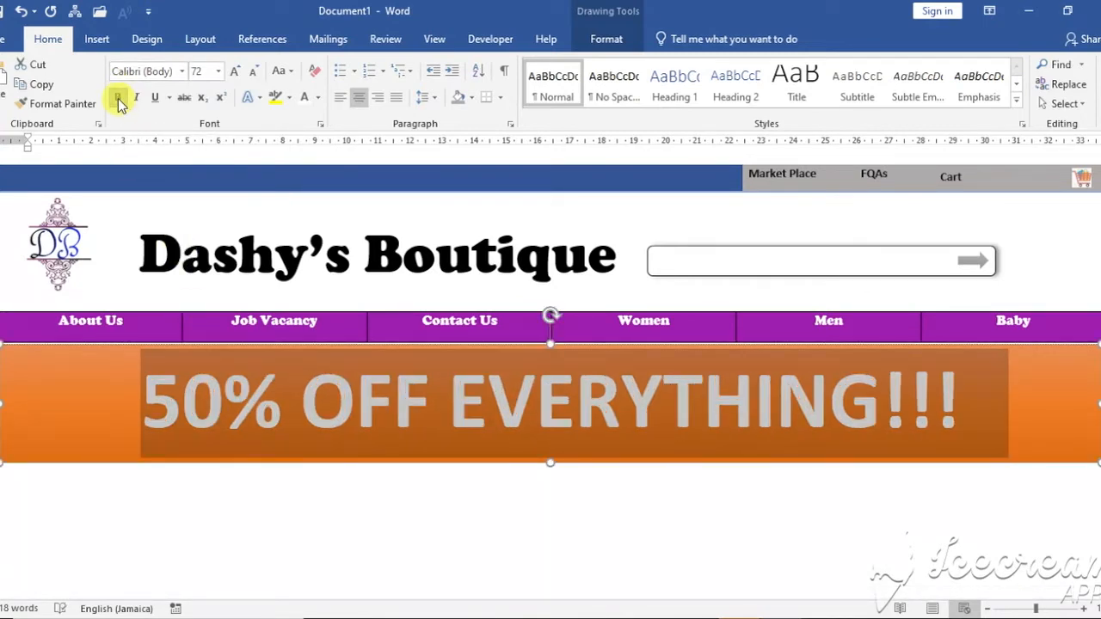
# Change the banner text's font to Arial Black and set its size to 60.
pyautogui.click(182, 72)
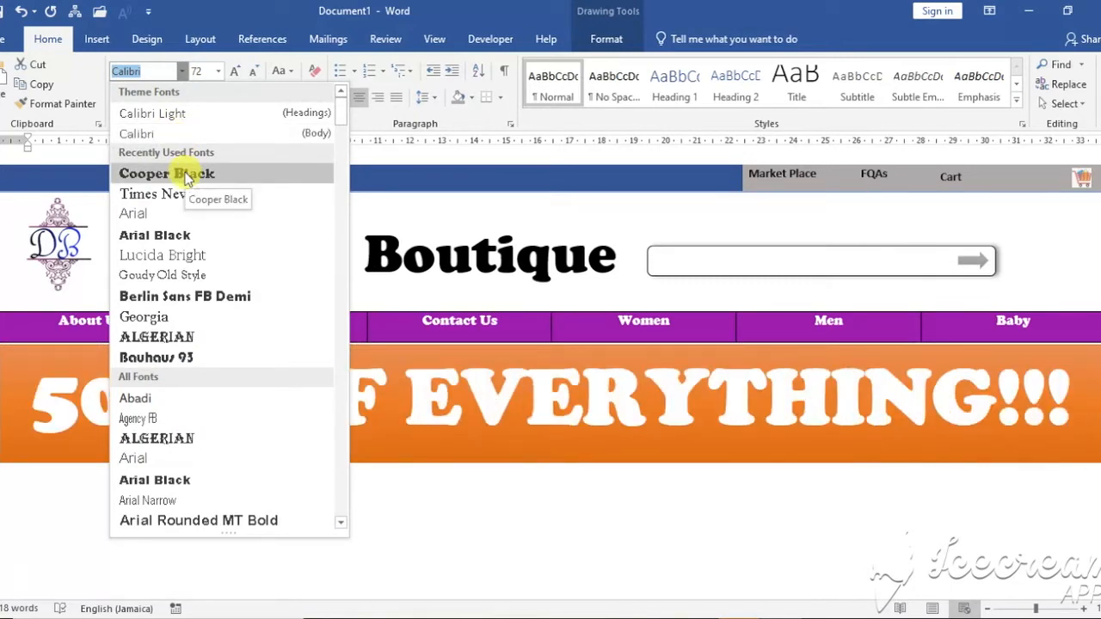
pyautogui.click(179, 242)
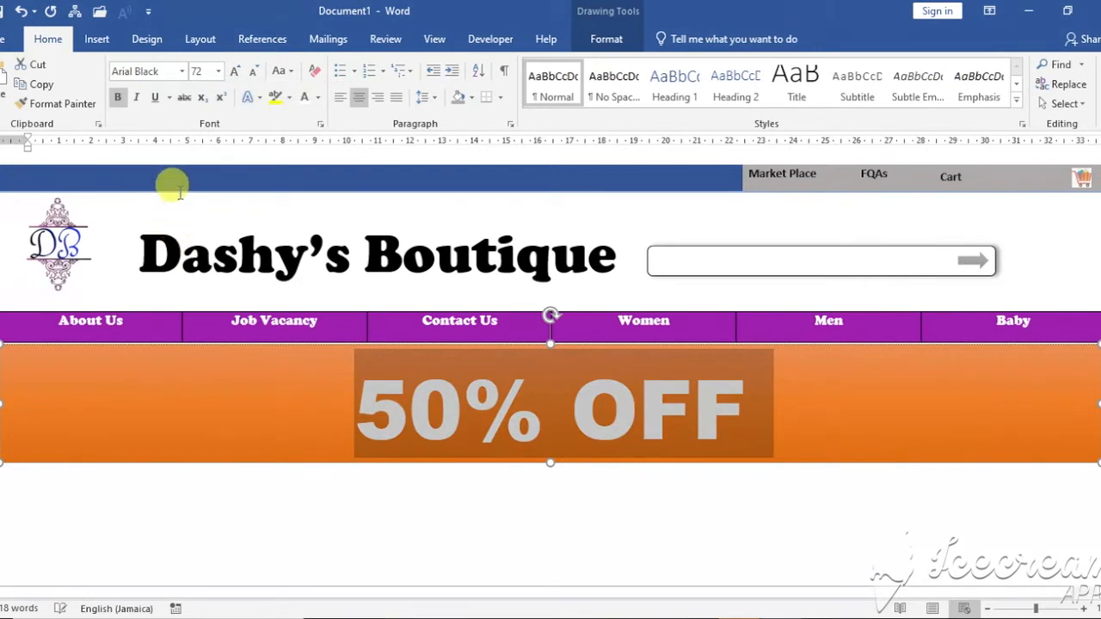
pyautogui.click(219, 73)
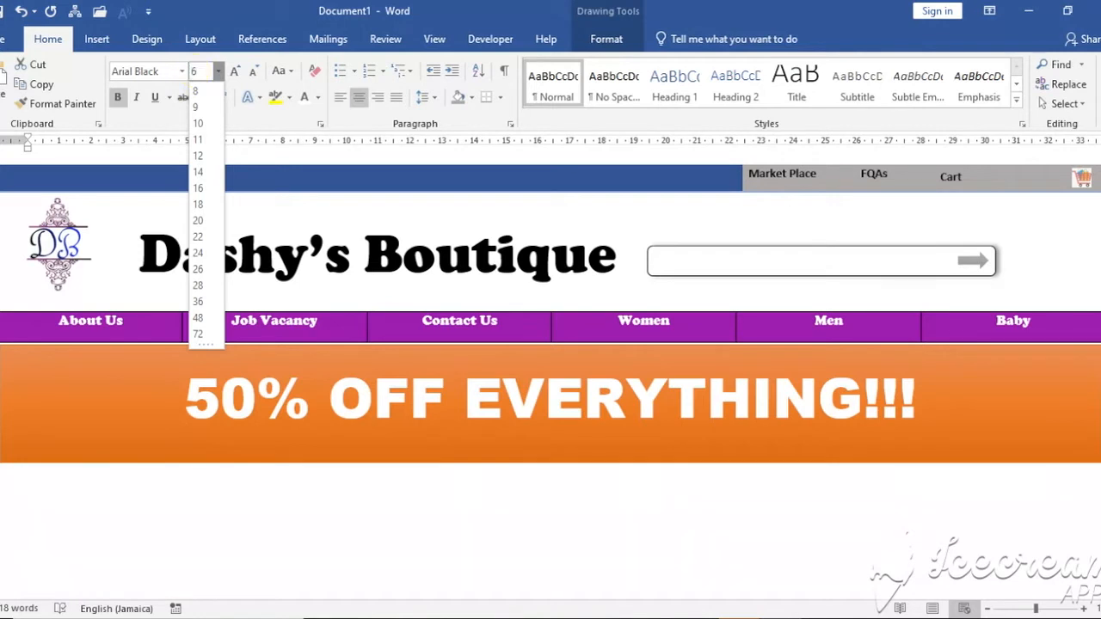
pyautogui.press('Return')
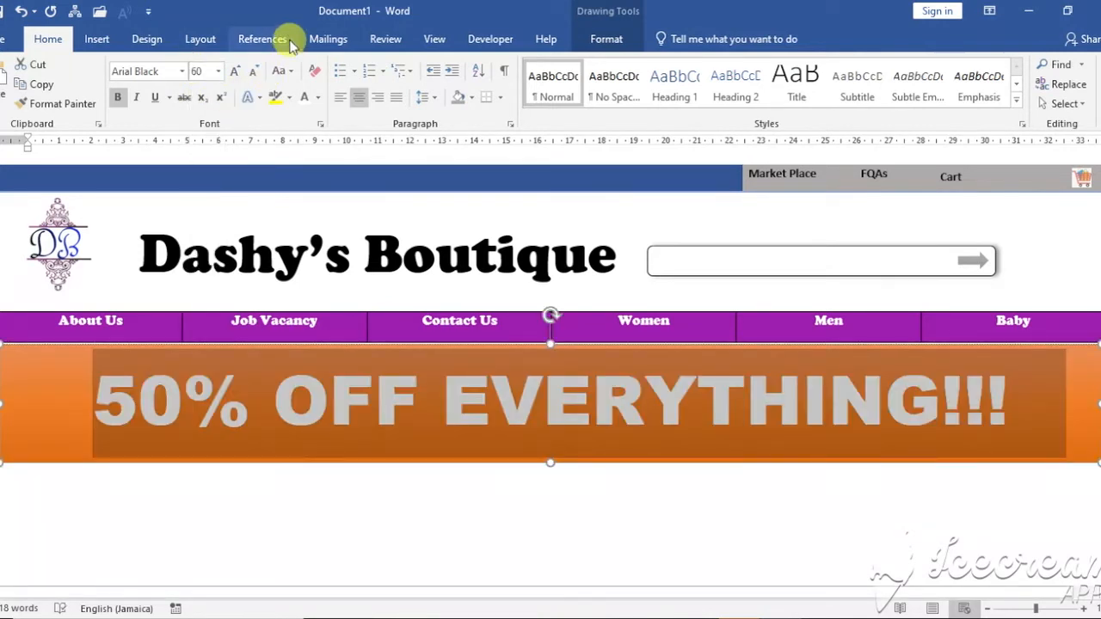
pyautogui.click(191, 520)
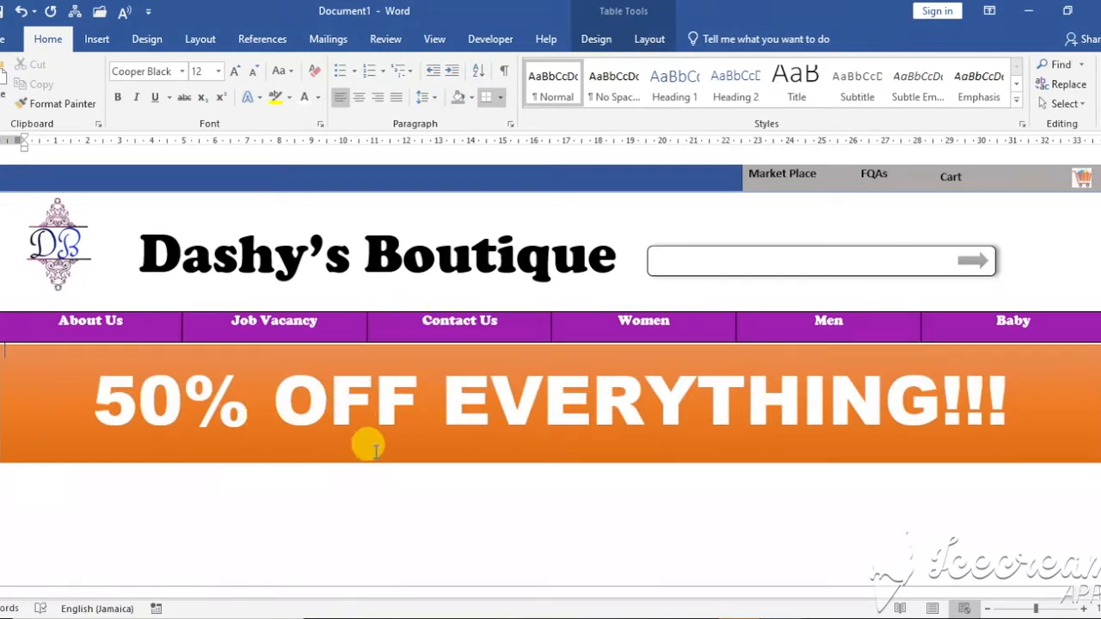
# Insert the picture "Background-Front page.jpg" from the SBA- Website folder into the content table below the banner.
pyautogui.scroll(-2, 332, 469)
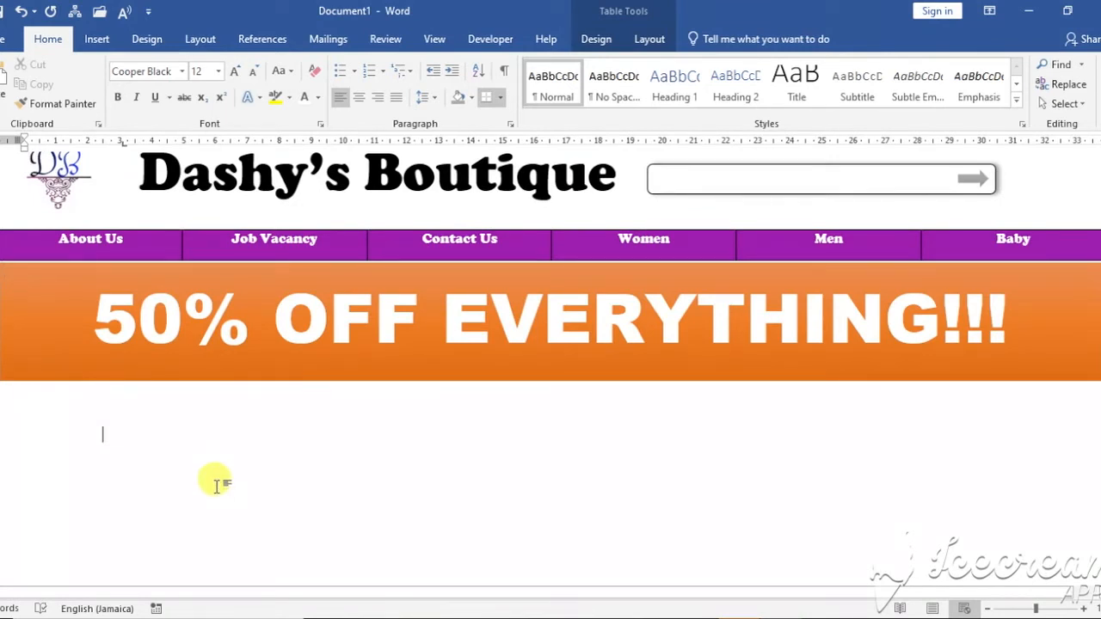
pyautogui.scroll(1, 217, 484)
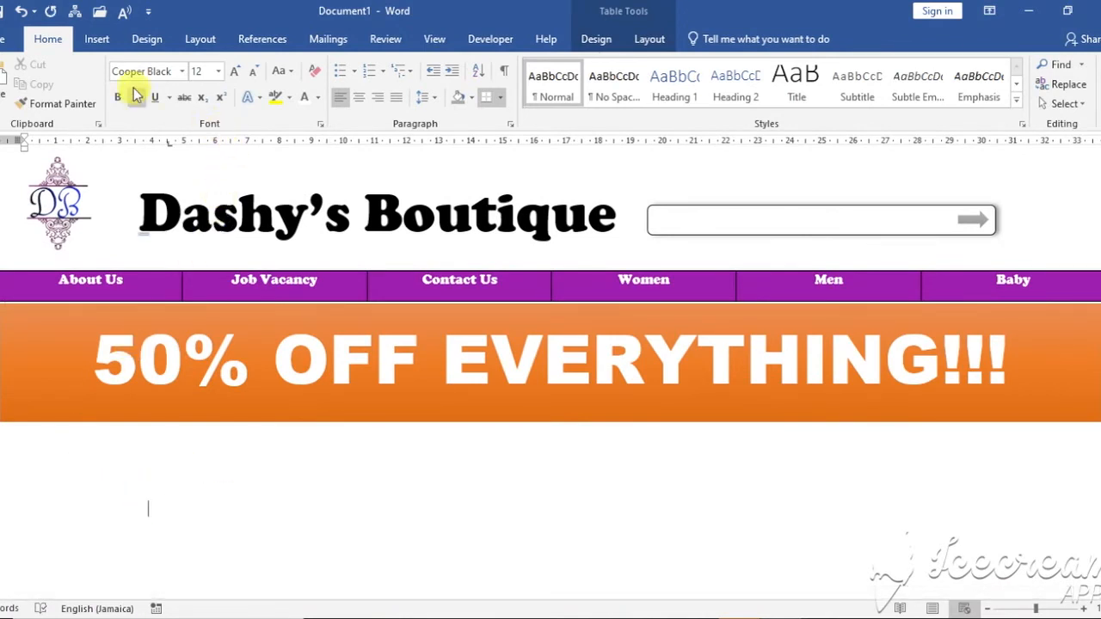
pyautogui.click(98, 40)
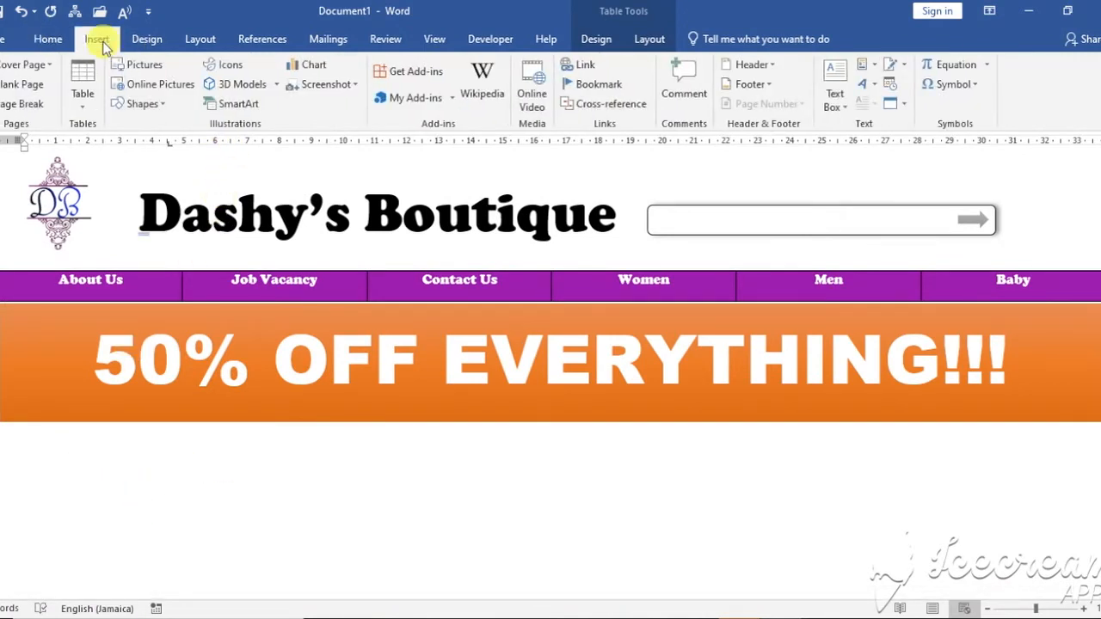
pyautogui.click(145, 66)
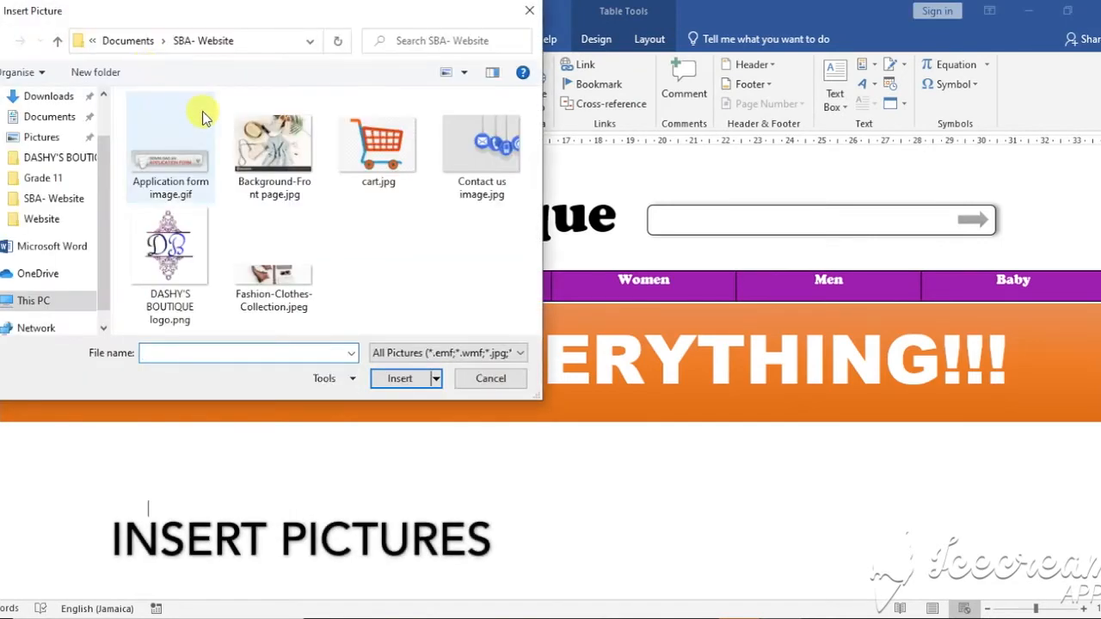
pyautogui.click(272, 143)
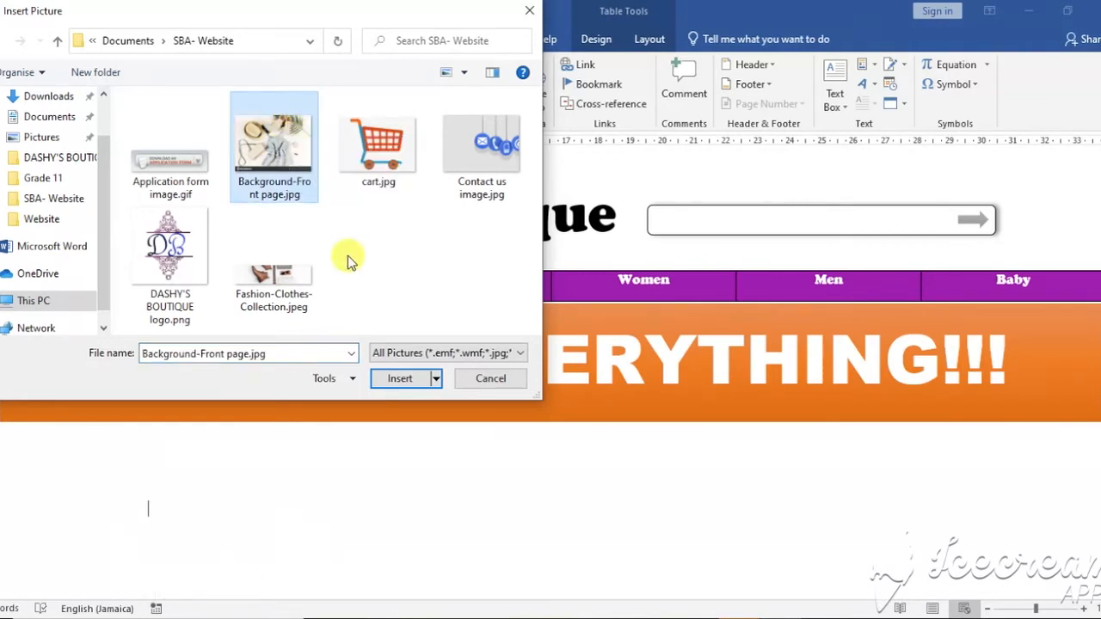
pyautogui.click(399, 378)
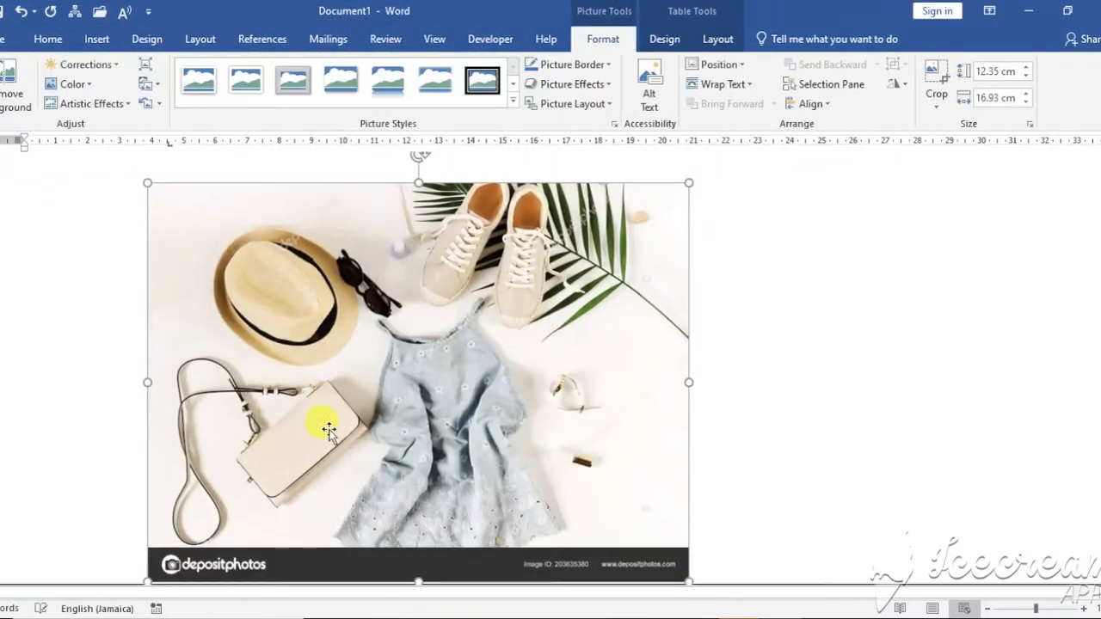
# Set the picture's text wrapping to Through and position it at the page's left edge directly below the orange banner.
pyautogui.scroll(-1, 330, 430)
pyautogui.rightClick(504, 318)
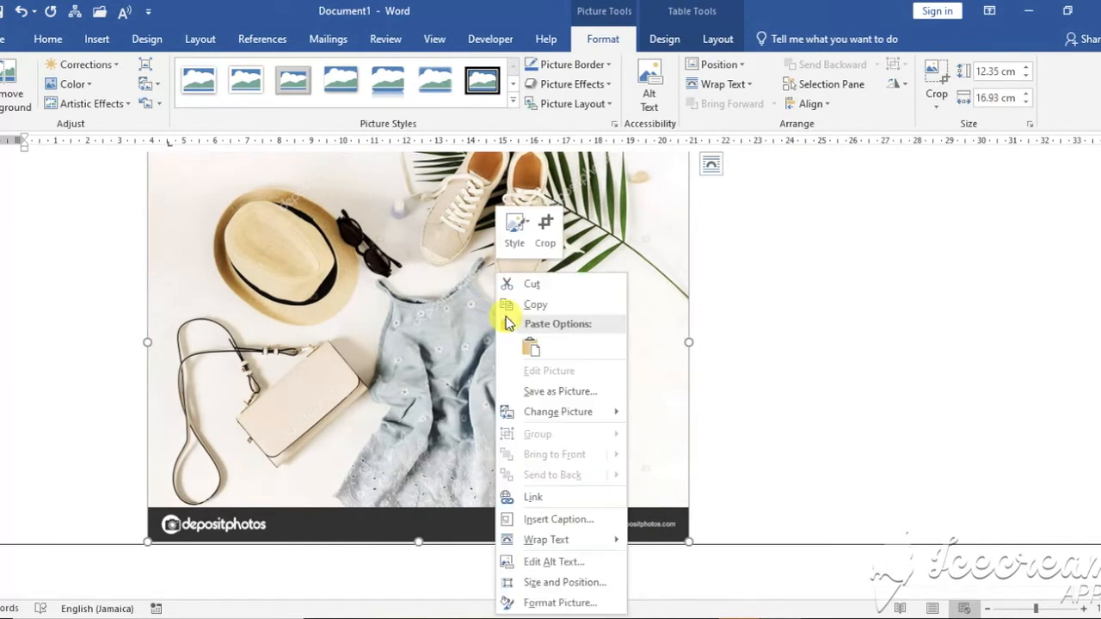
pyautogui.click(712, 166)
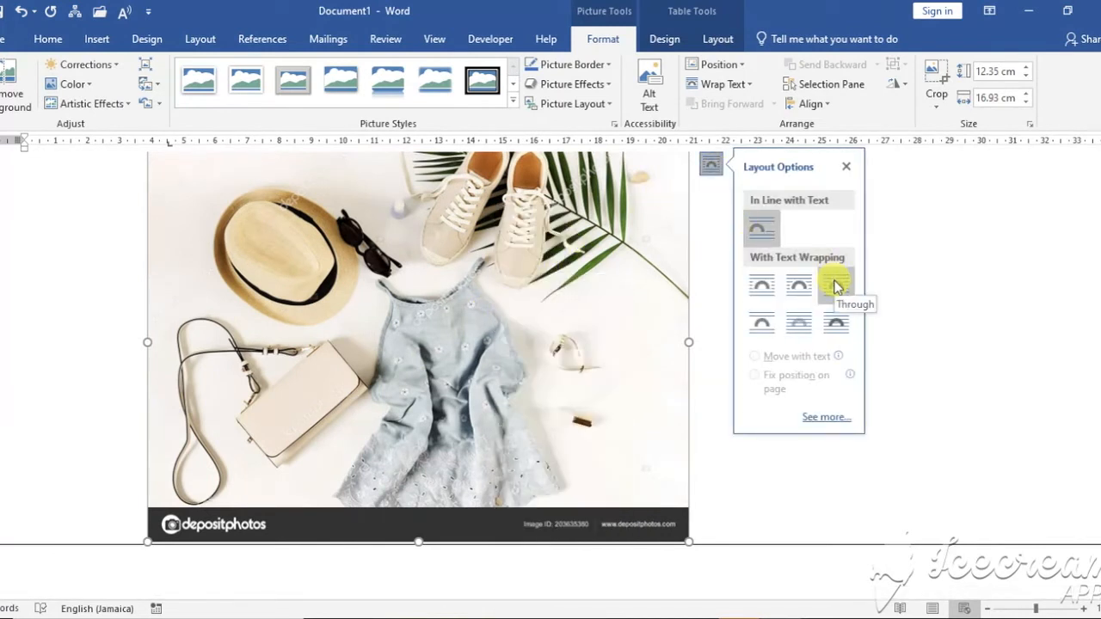
pyautogui.click(836, 286)
pyautogui.scroll(2, 418, 351)
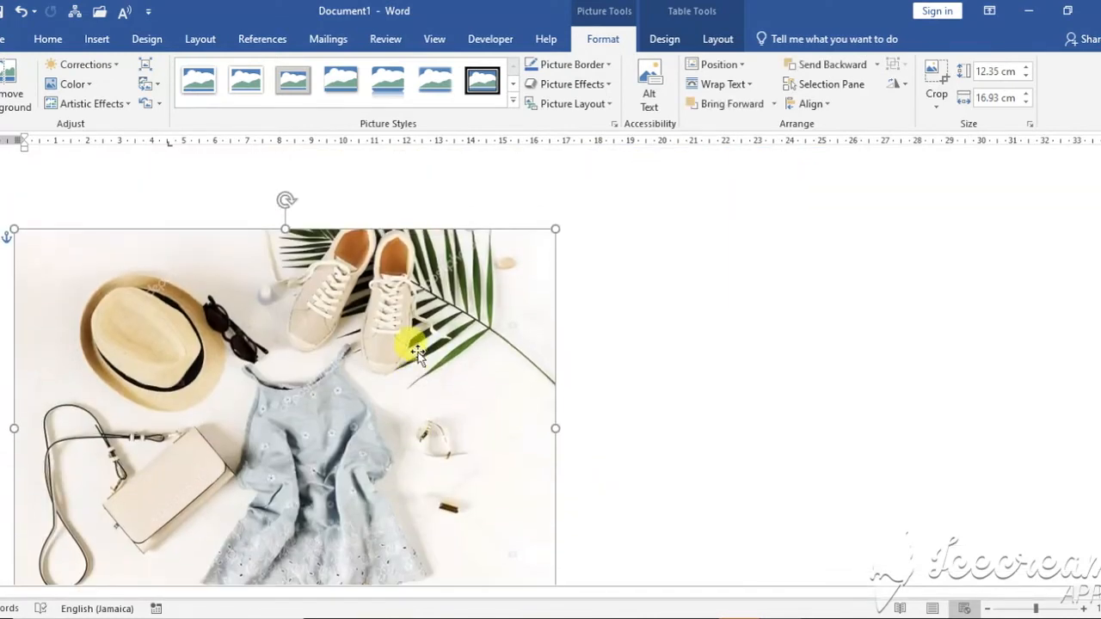
pyautogui.scroll(3, 300, 374)
pyautogui.moveTo(216, 393); pyautogui.dragTo(213, 339)
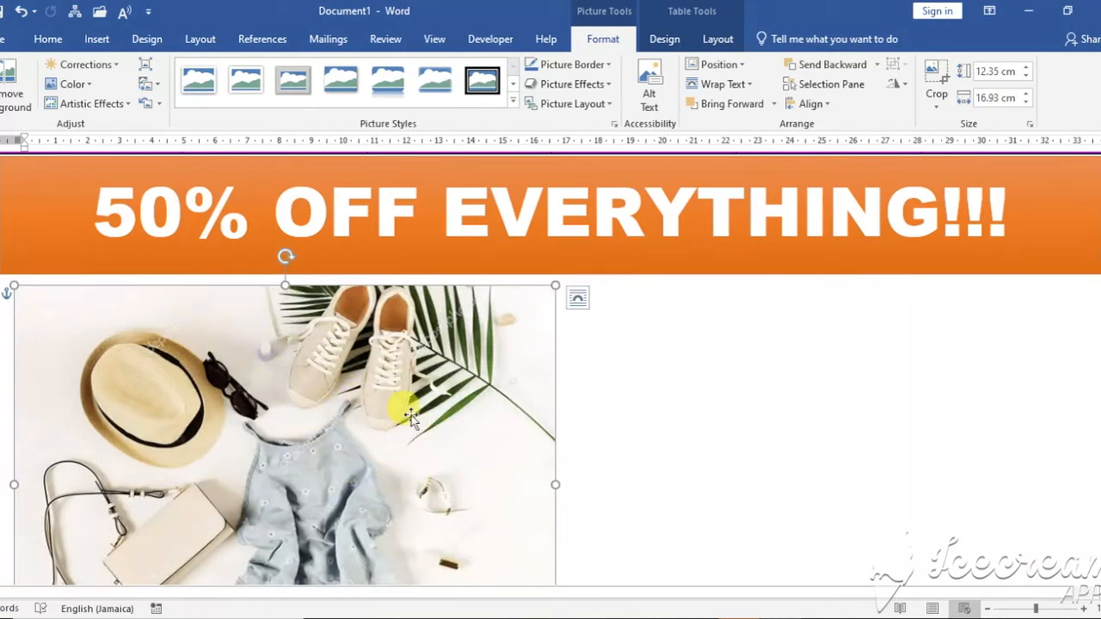
# Crop the dark depositphotos strip off the picture and shrink it to about 9.88 cm high and 14.84 cm wide.
pyautogui.scroll(-3, 402, 410)
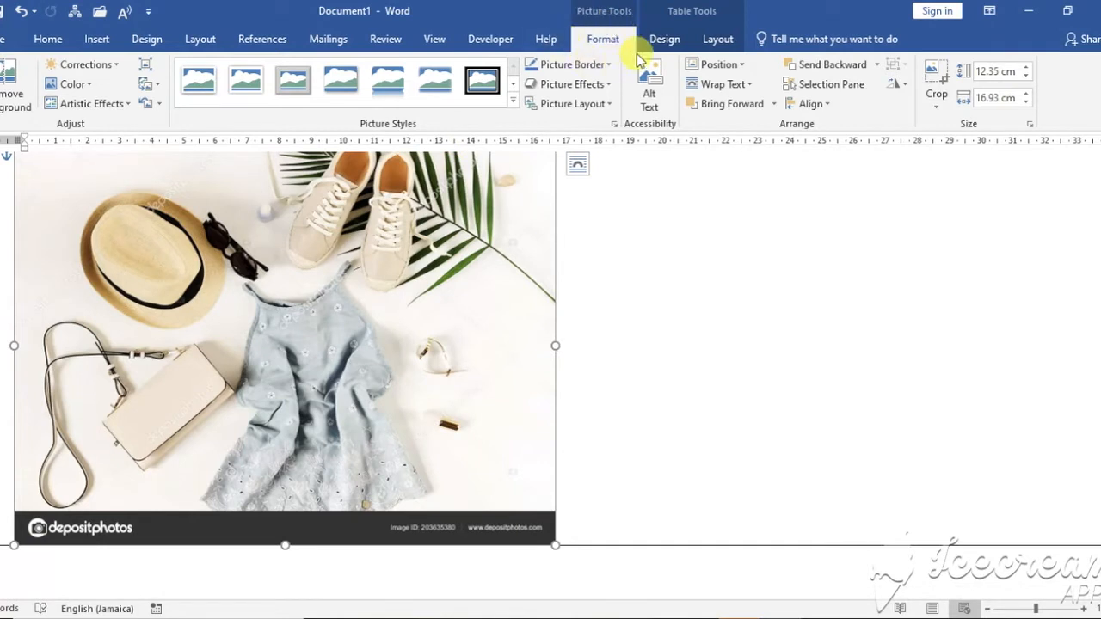
pyautogui.click(937, 76)
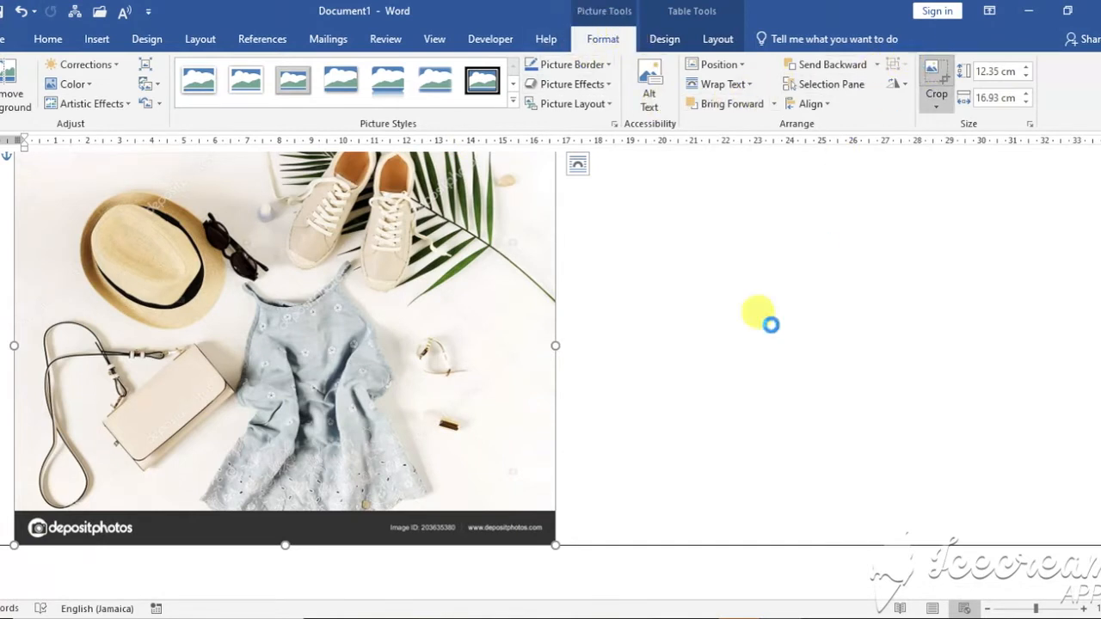
pyautogui.moveTo(284, 542); pyautogui.dragTo(286, 511)
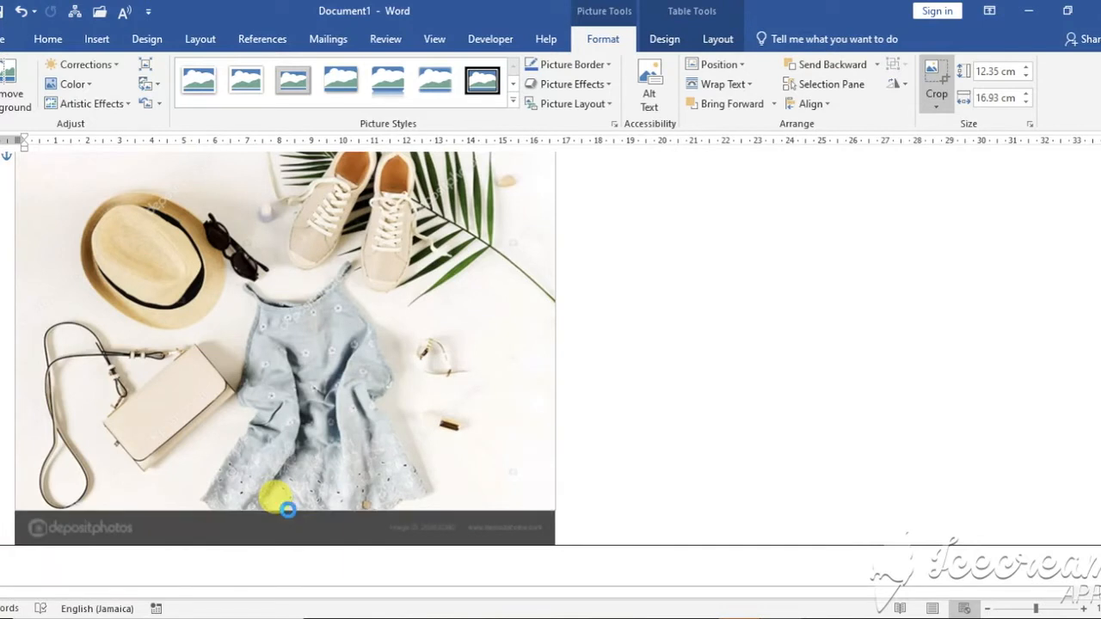
pyautogui.click(450, 525)
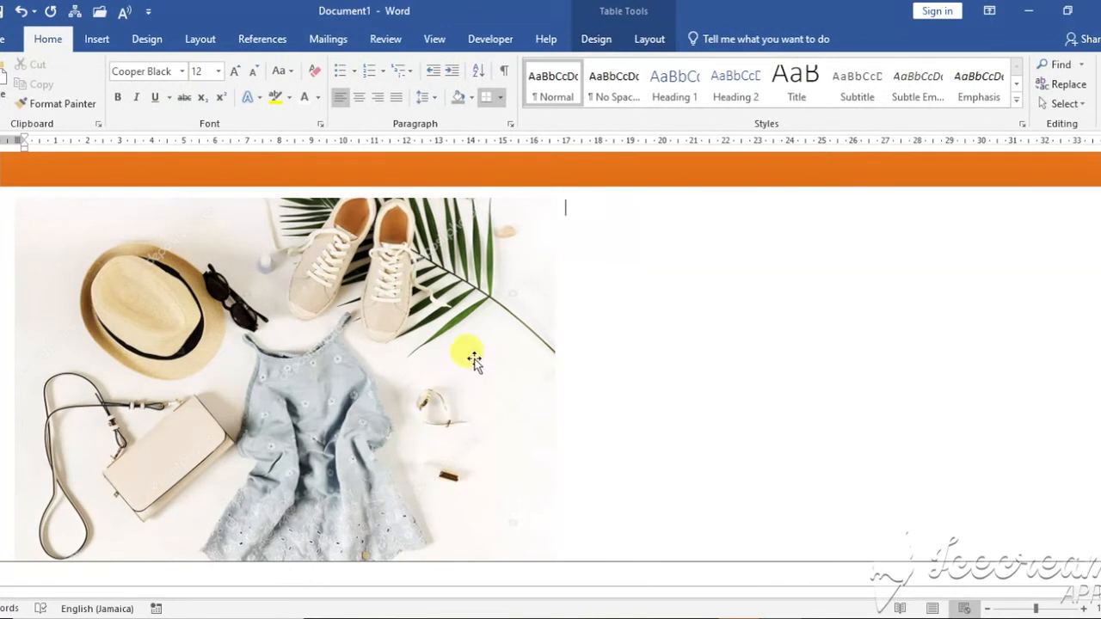
pyautogui.doubleClick(508, 502)
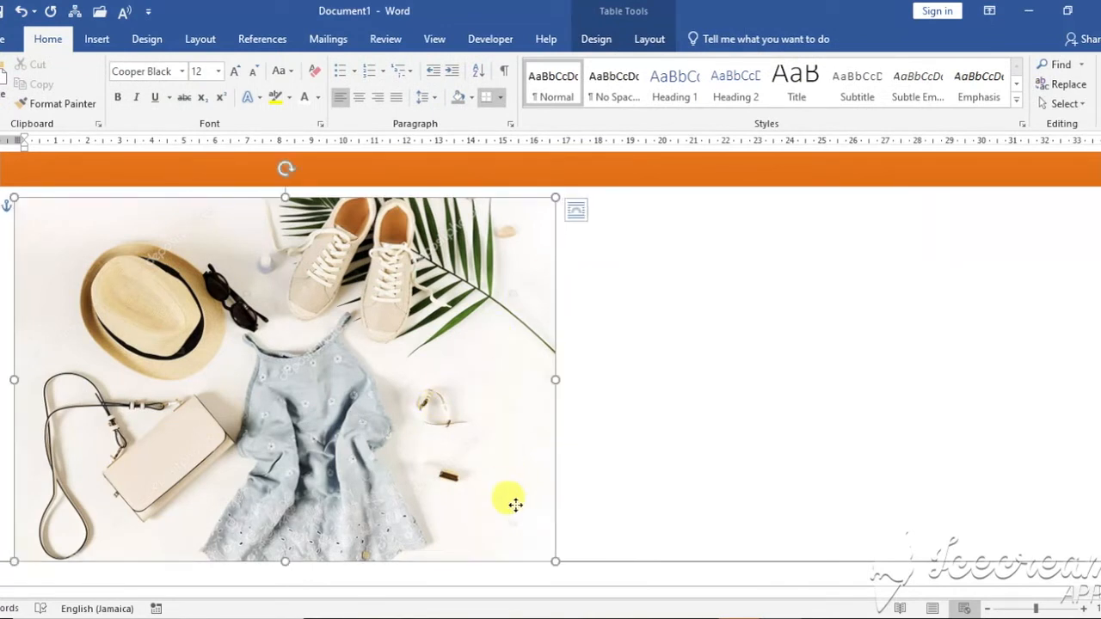
pyautogui.moveTo(536, 527); pyautogui.dragTo(477, 409)
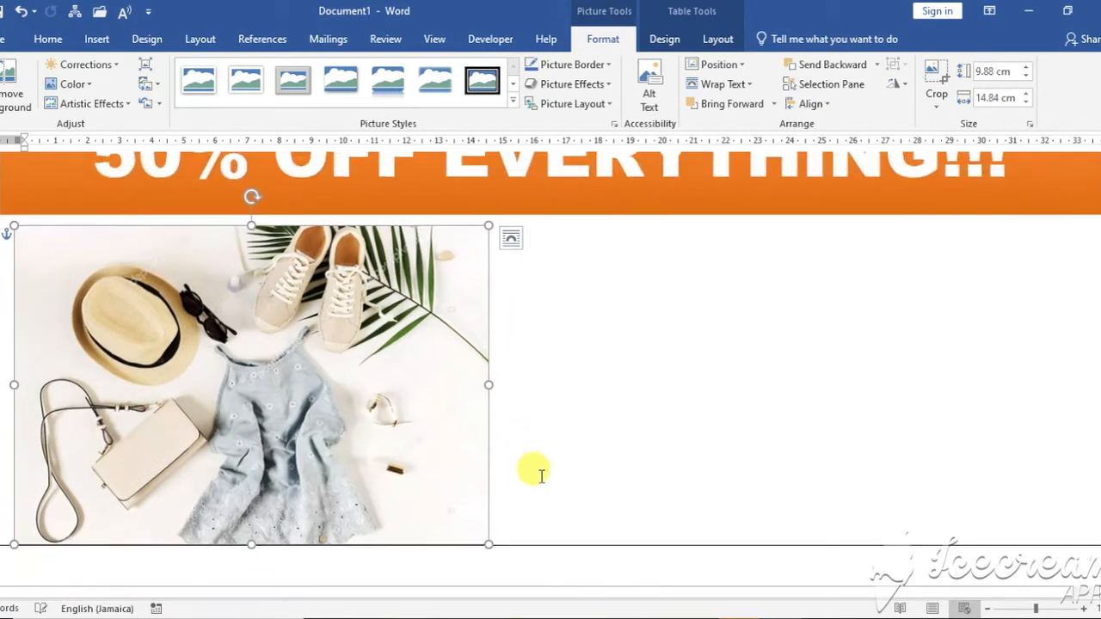
# Add blank lines beside the picture until the content table extends below it, and select the picture.
pyautogui.click(535, 512)
pyautogui.press('Return')
pyautogui.press('Return')
pyautogui.press('Return')
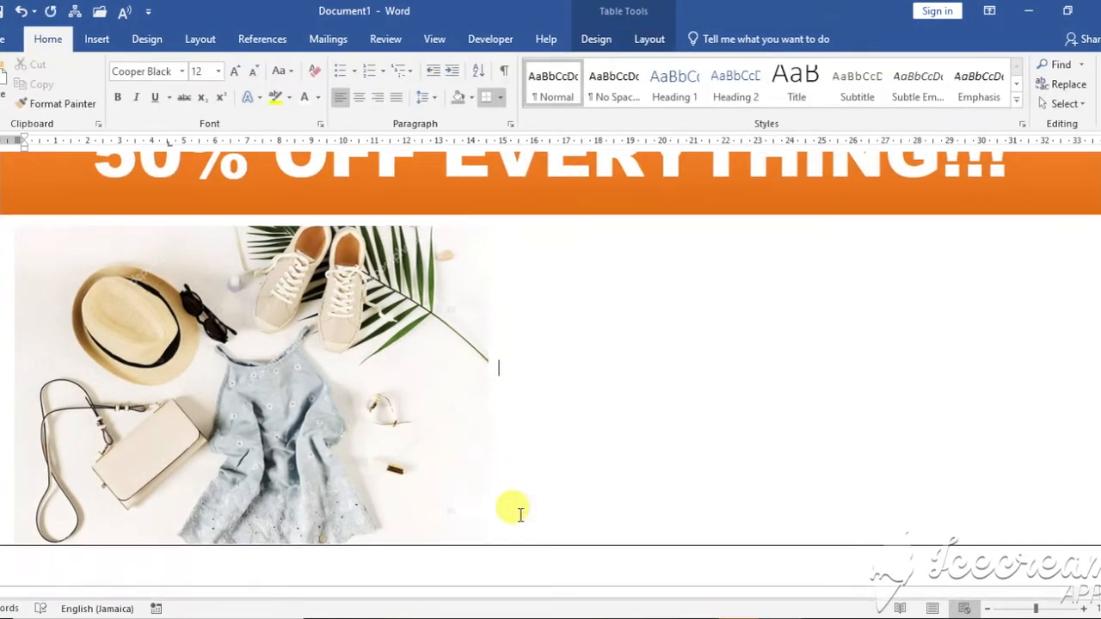
pyautogui.press('Return')
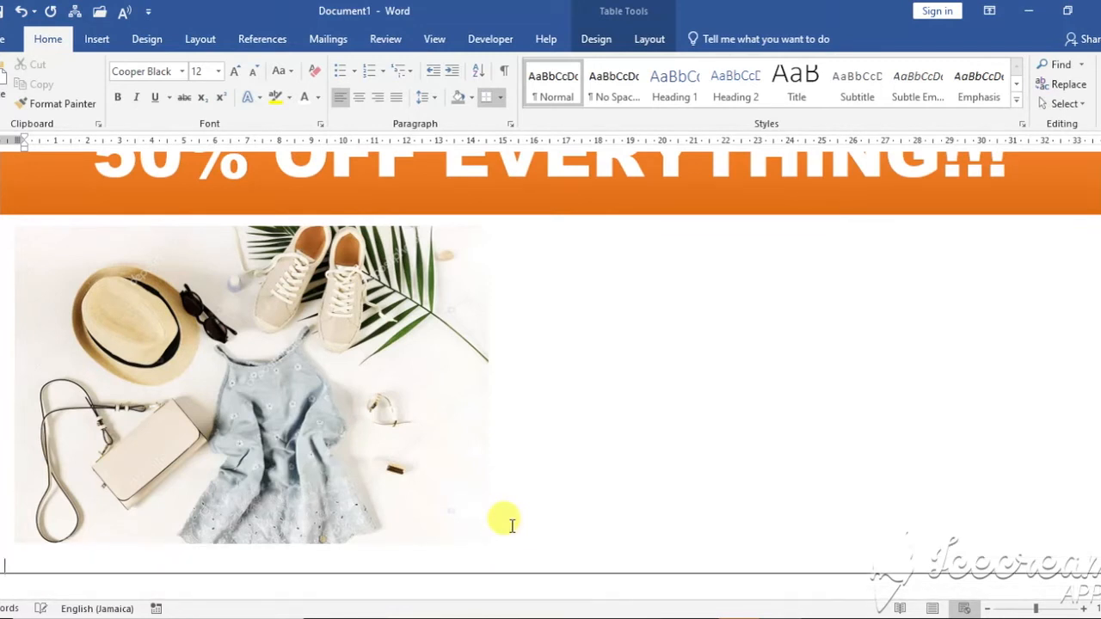
pyautogui.click(318, 394)
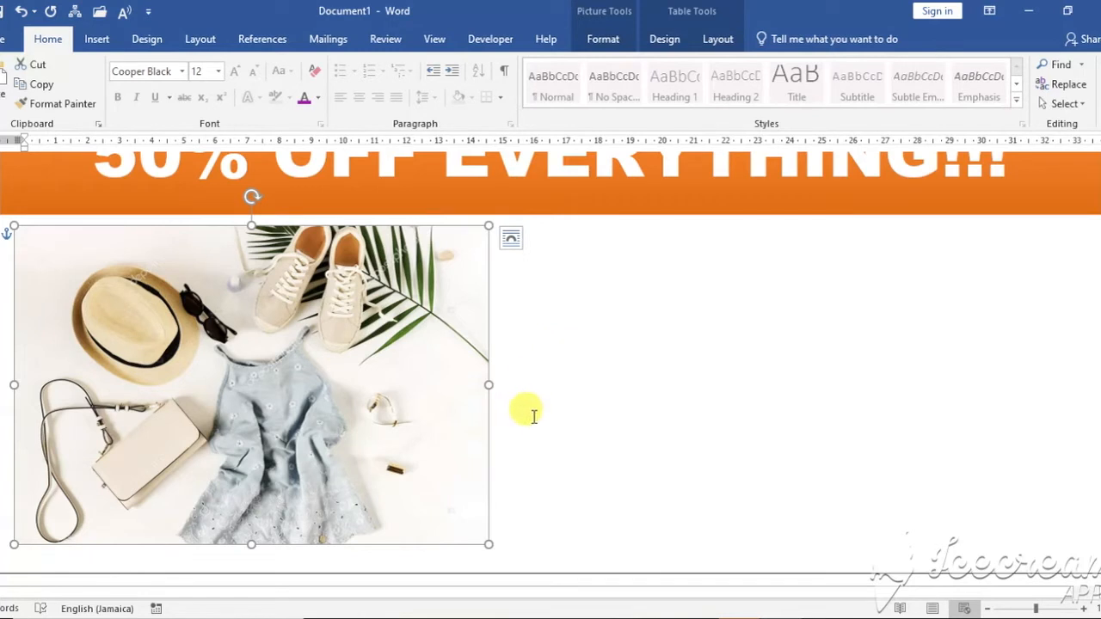
# Insert the picture "Fashion-Clothes-Collection.jpeg" from the SBA- Website folder into the content table beside the first picture.
pyautogui.click(590, 384)
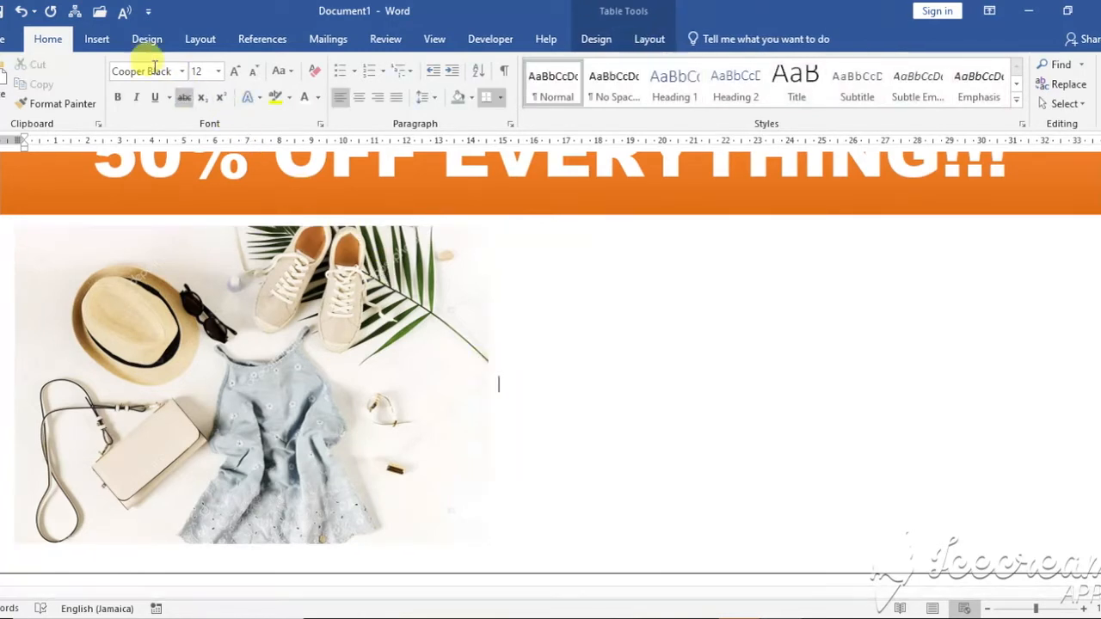
pyautogui.click(100, 40)
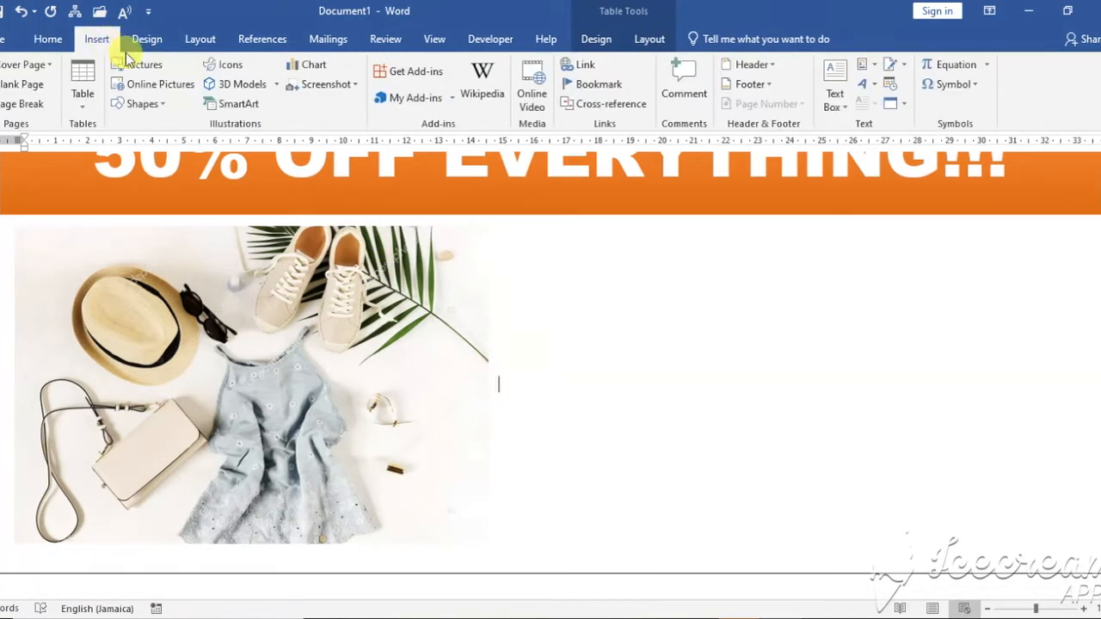
pyautogui.click(151, 76)
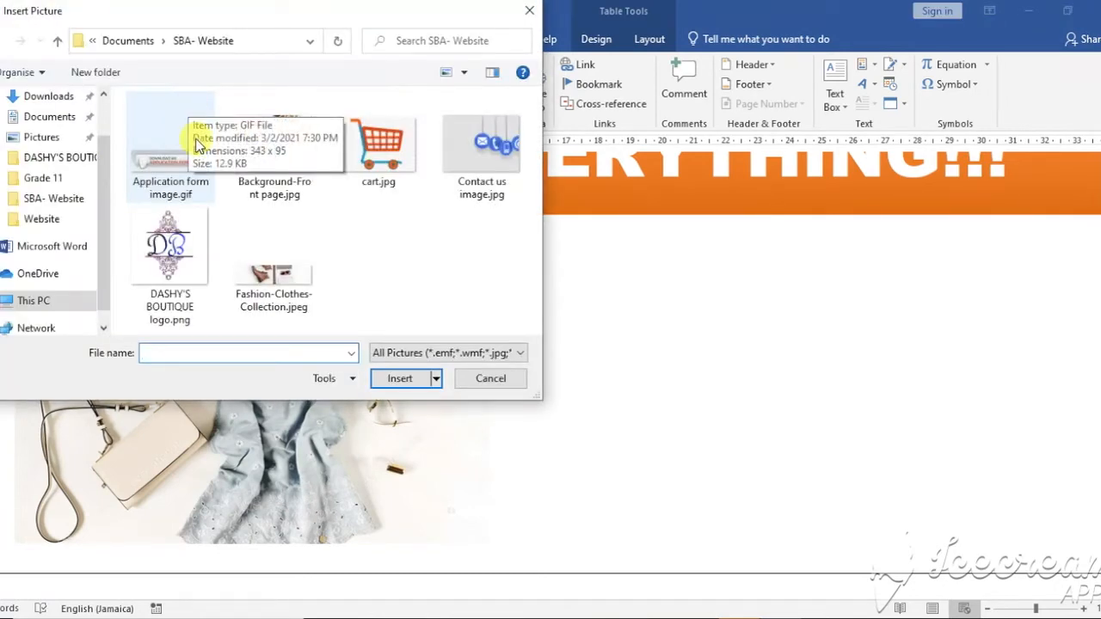
pyautogui.click(256, 282)
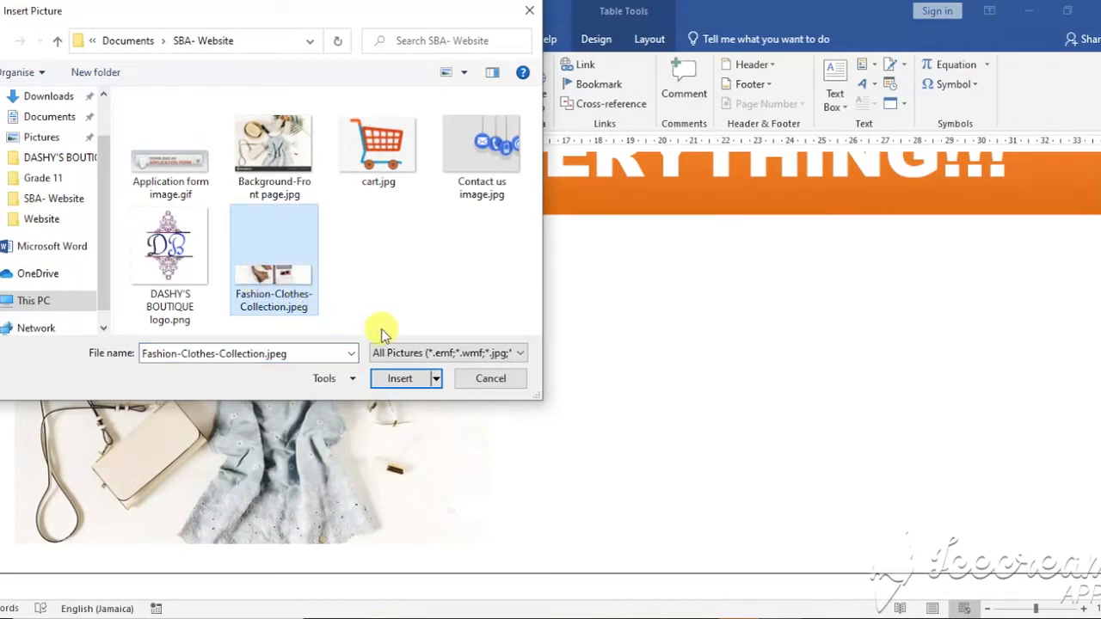
pyautogui.click(401, 379)
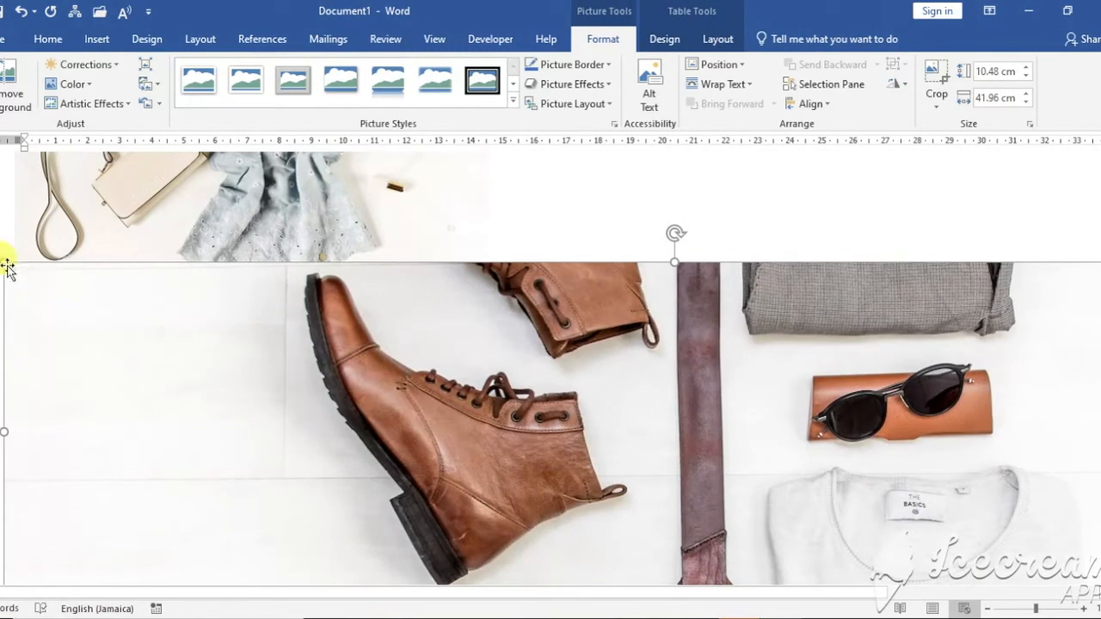
# Resize the fashion collection picture to about 7.54 cm high and 16.11 cm wide so it fits beside the first picture.
pyautogui.moveTo(4, 260); pyautogui.dragTo(705, 430)
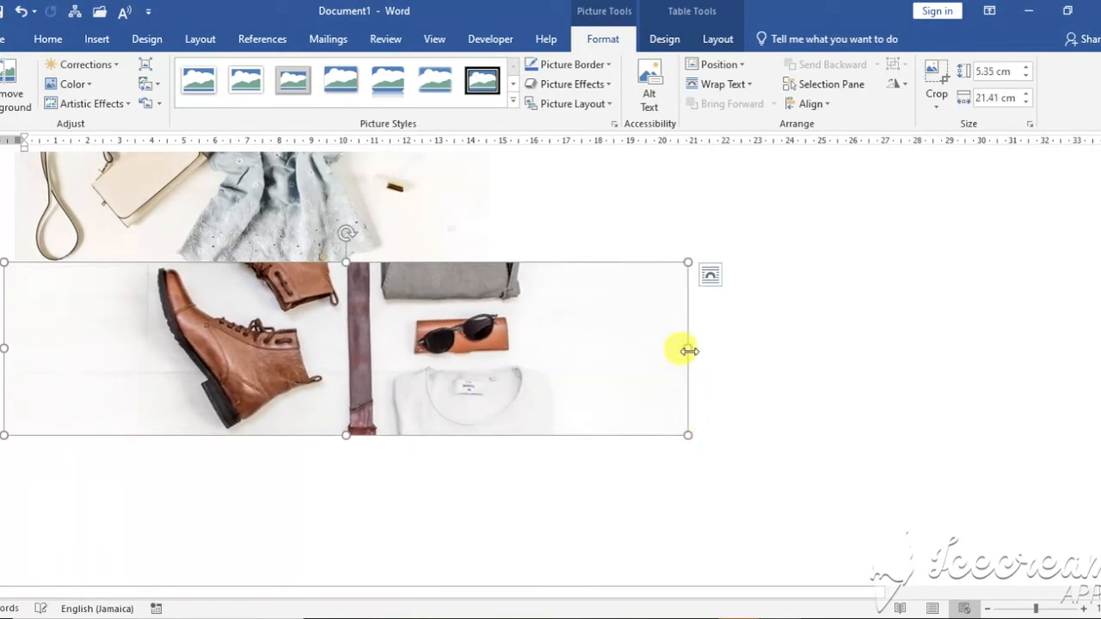
pyautogui.moveTo(634, 351); pyautogui.dragTo(525, 369)
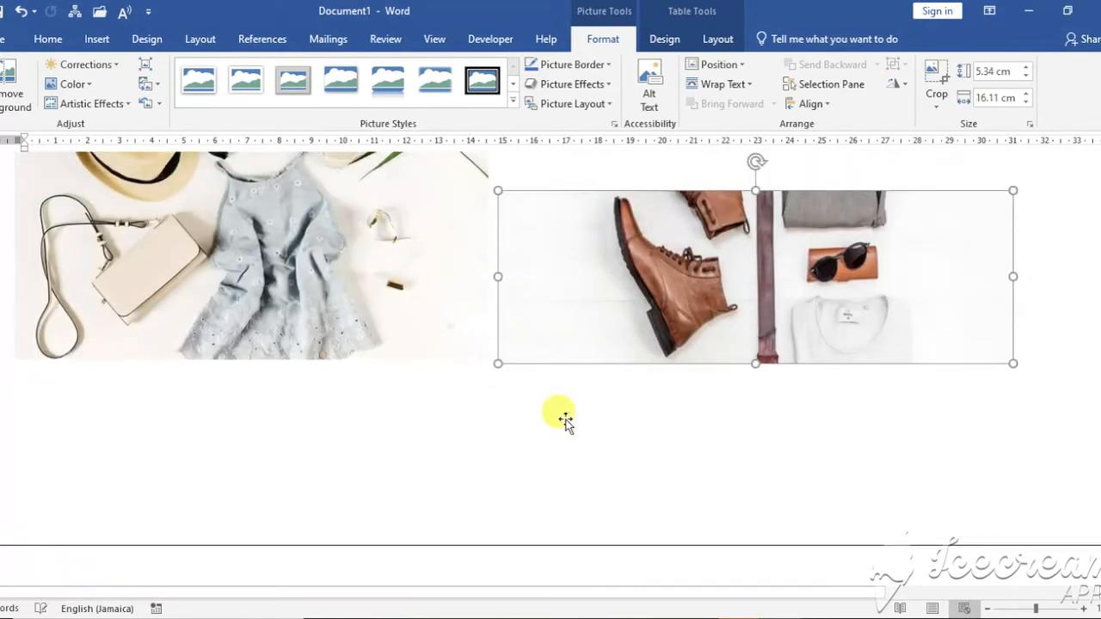
pyautogui.scroll(3, 565, 421)
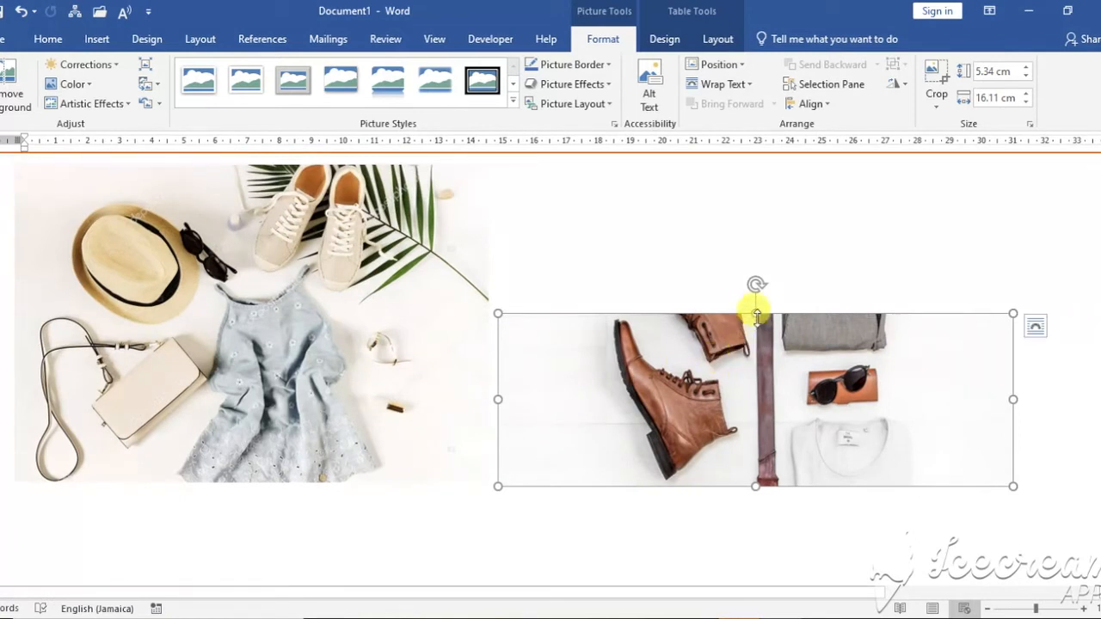
pyautogui.moveTo(755, 308); pyautogui.dragTo(749, 238)
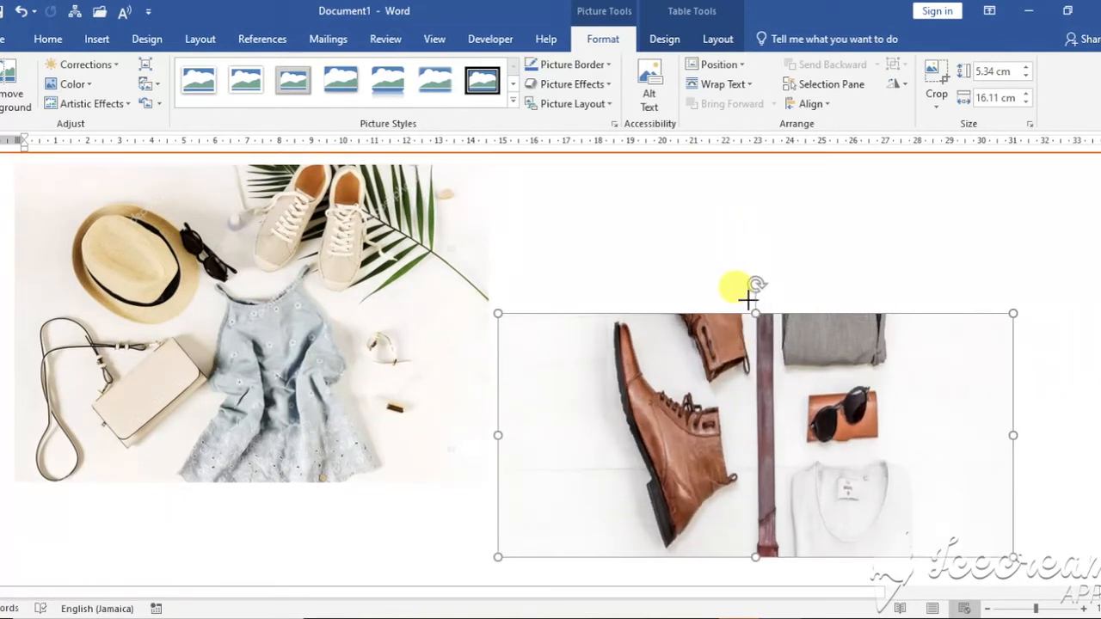
# Set the fashion collection picture's text wrapping to Through and position it directly below the banner, level with the first picture's upper edge.
pyautogui.click(1034, 326)
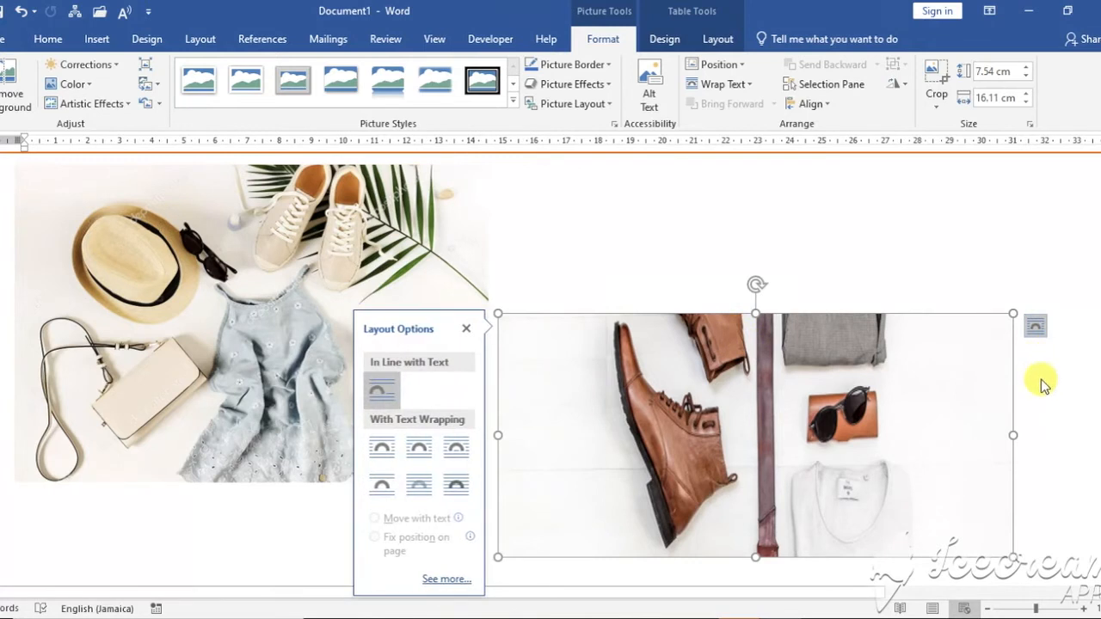
pyautogui.click(453, 448)
pyautogui.moveTo(676, 344); pyautogui.dragTo(705, 209)
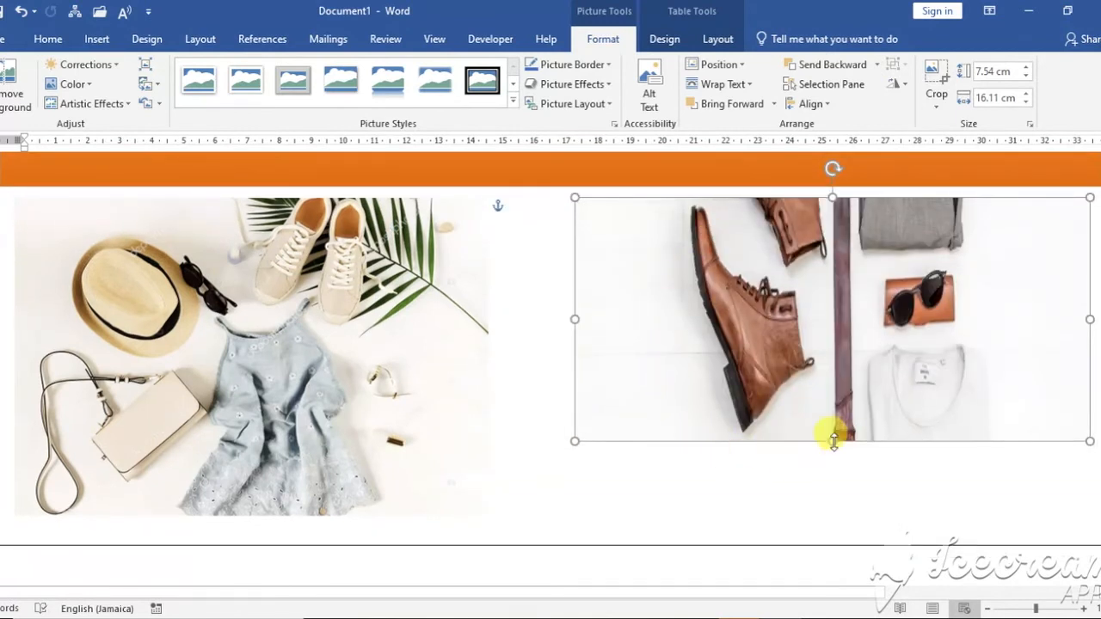
# Stretch the fashion collection picture to about 8.94 cm high and widen it toward the first picture, then widen the first picture to about 15.77 cm.
pyautogui.moveTo(839, 463); pyautogui.dragTo(843, 484)
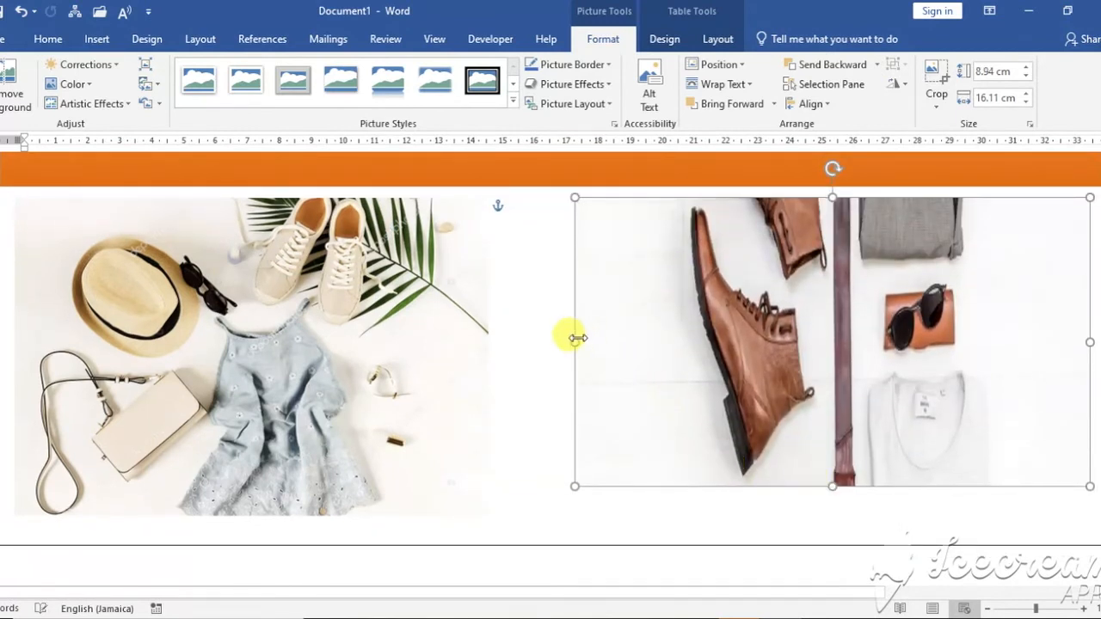
pyautogui.moveTo(576, 341); pyautogui.dragTo(537, 351)
pyautogui.click(474, 358)
pyautogui.scroll(4, 540, 393)
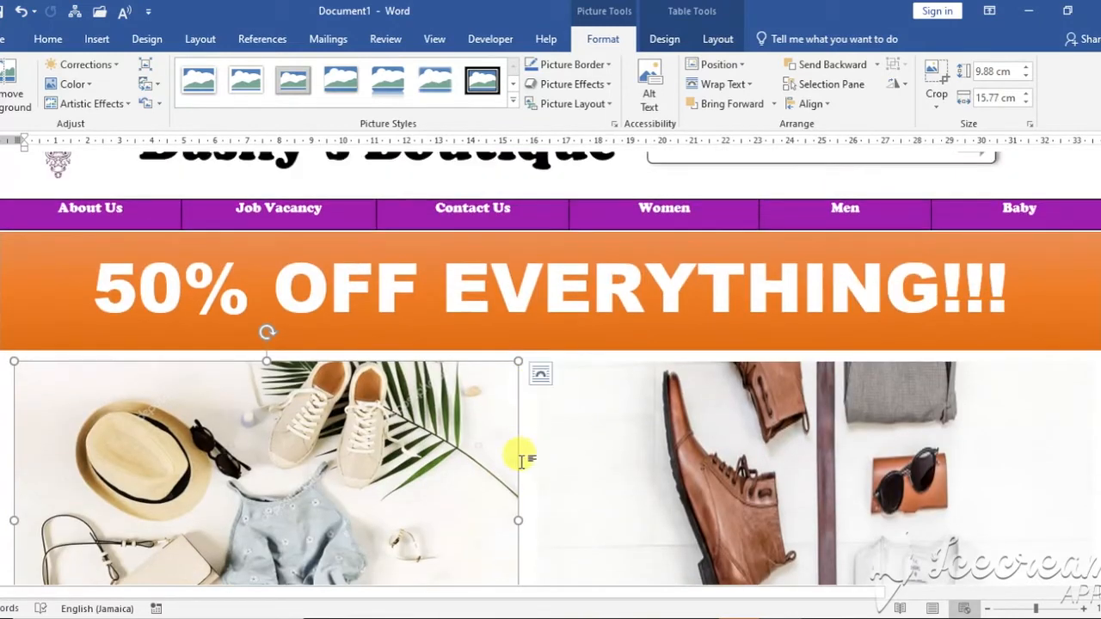
# Enter the heading "About Us" on the line below the two pictures in the content table.
pyautogui.scroll(-5, 533, 473)
pyautogui.click(533, 514)
pyautogui.scroll(5, 490, 489)
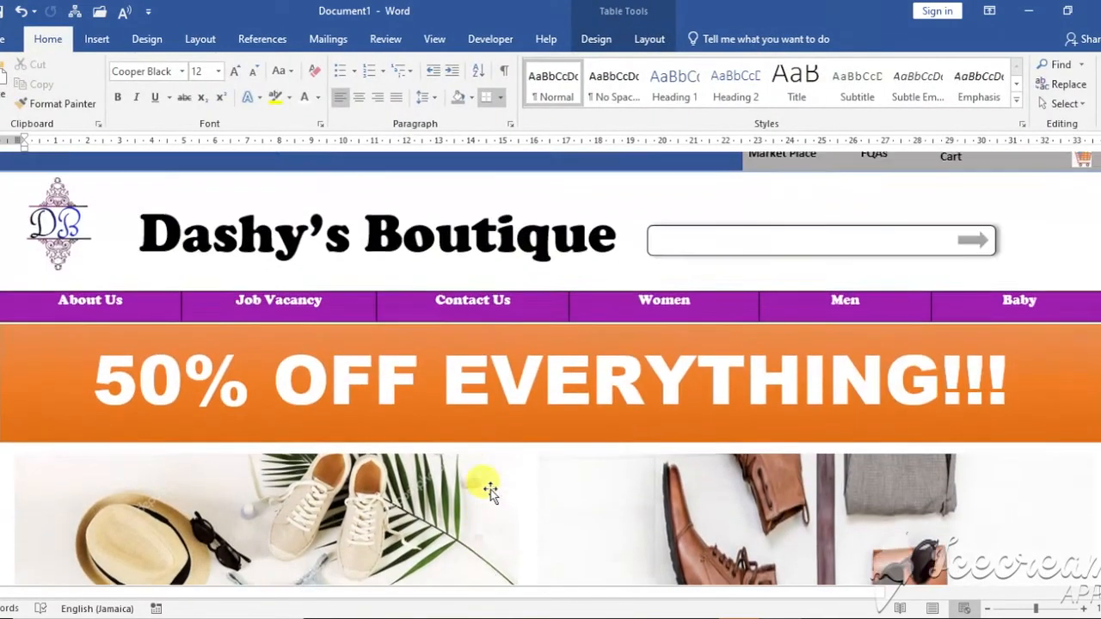
pyautogui.scroll(-2, 556, 447)
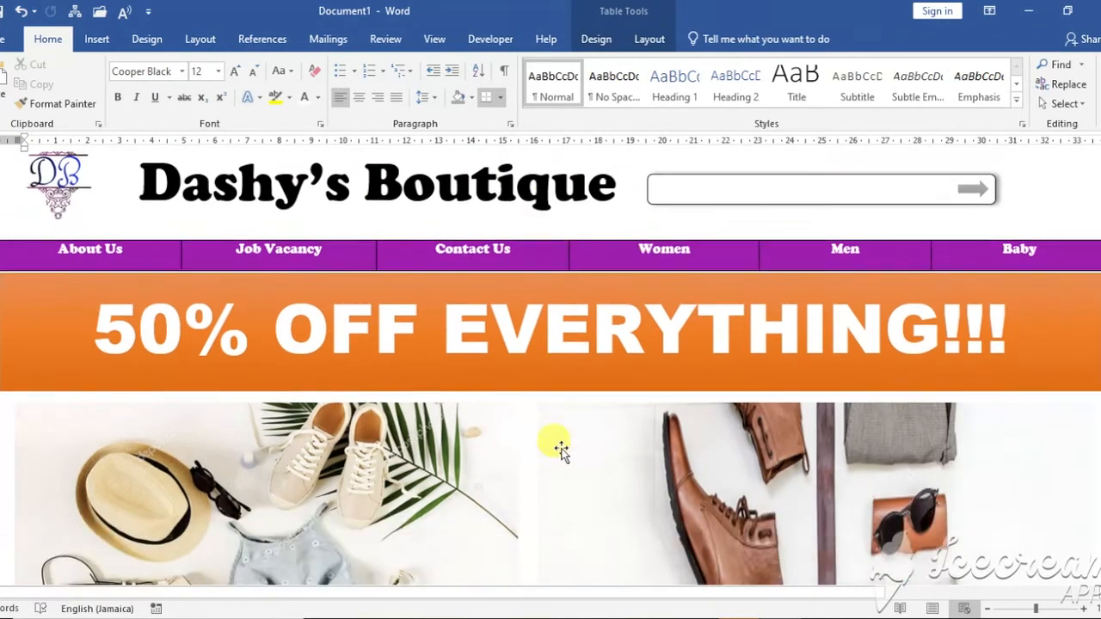
pyautogui.scroll(-7, 364, 361)
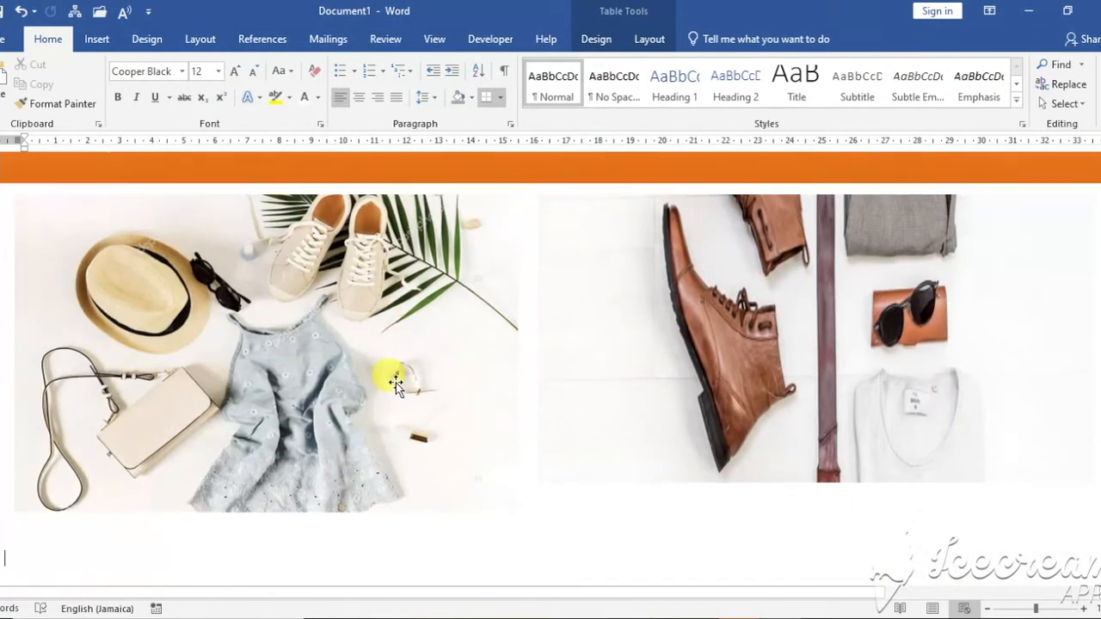
pyautogui.scroll(-1, 411, 400)
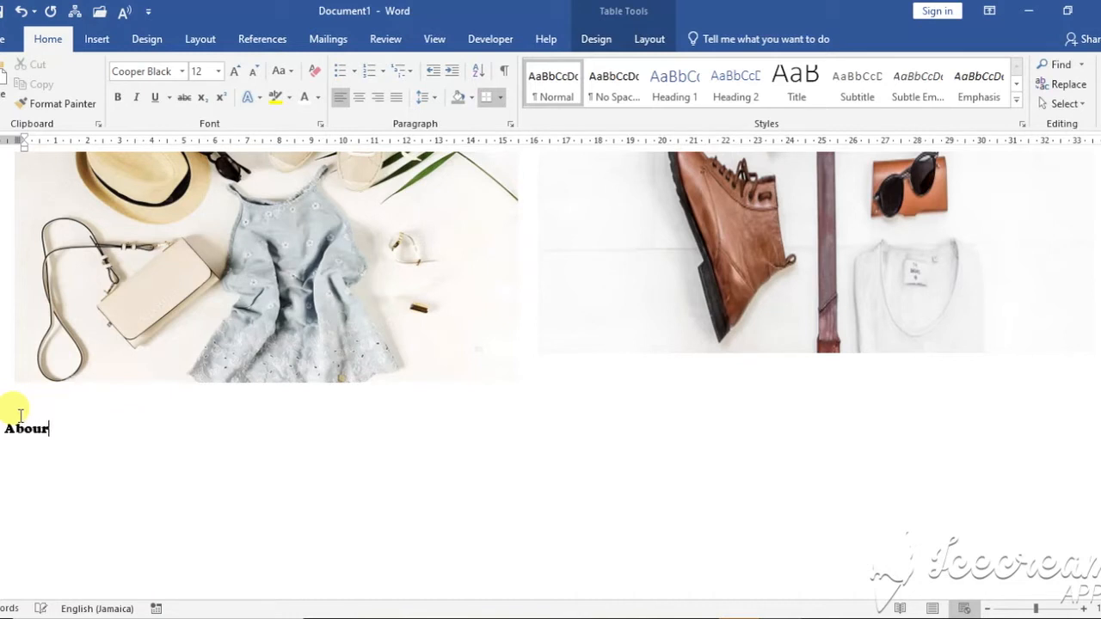
pyautogui.write('Us')
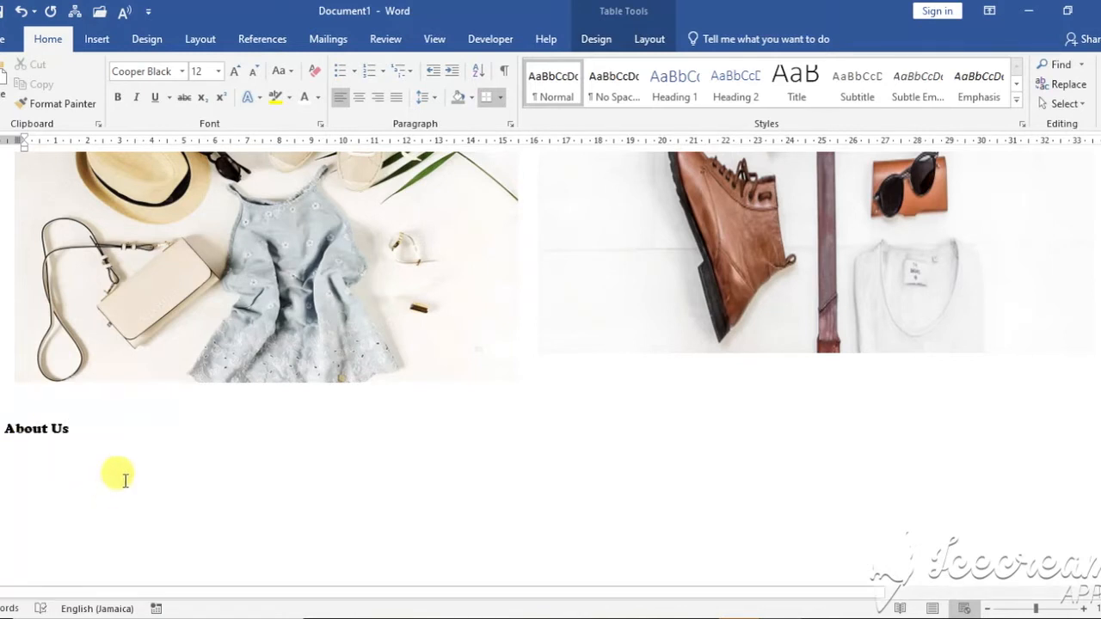
# Format the "About Us" heading with font size 16 and a single underline.
pyautogui.moveTo(83, 428); pyautogui.dragTo(3, 423)
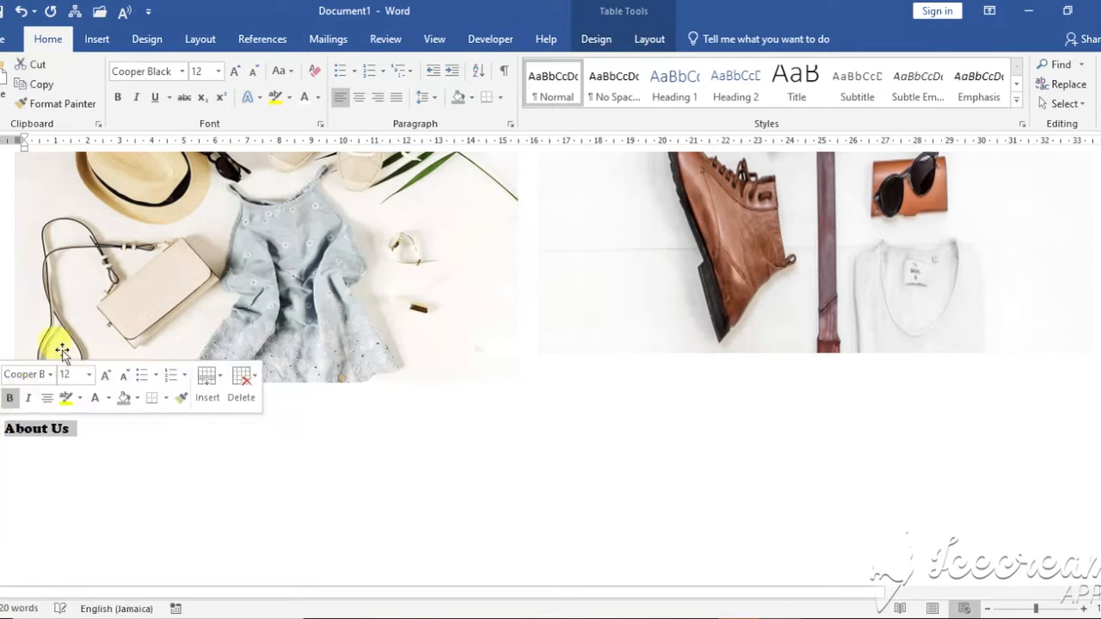
pyautogui.click(216, 73)
pyautogui.click(198, 187)
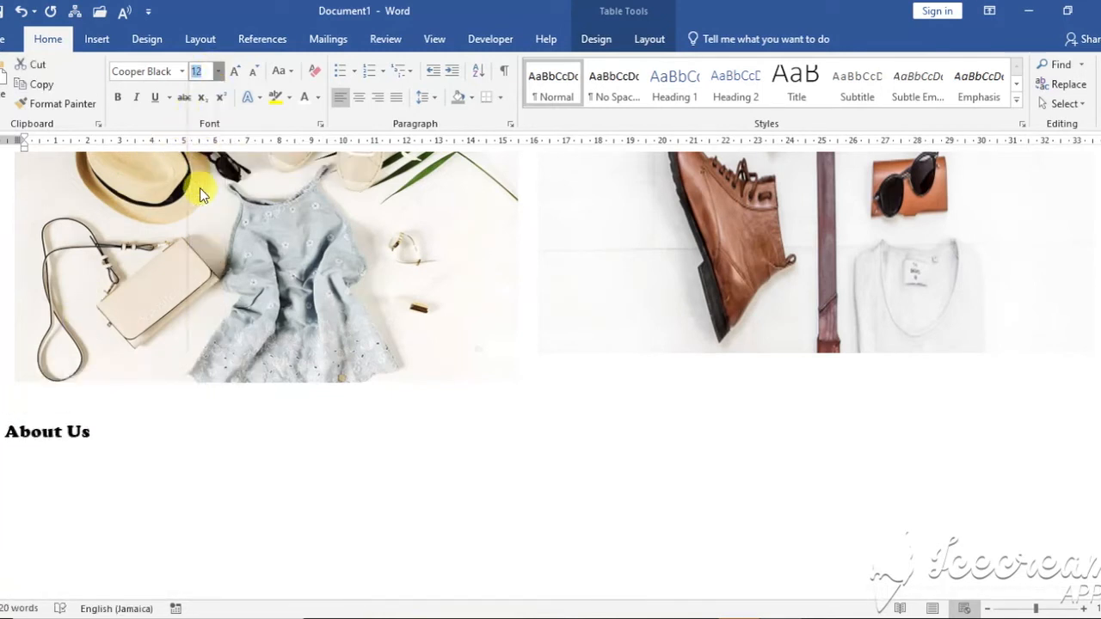
pyautogui.click(170, 97)
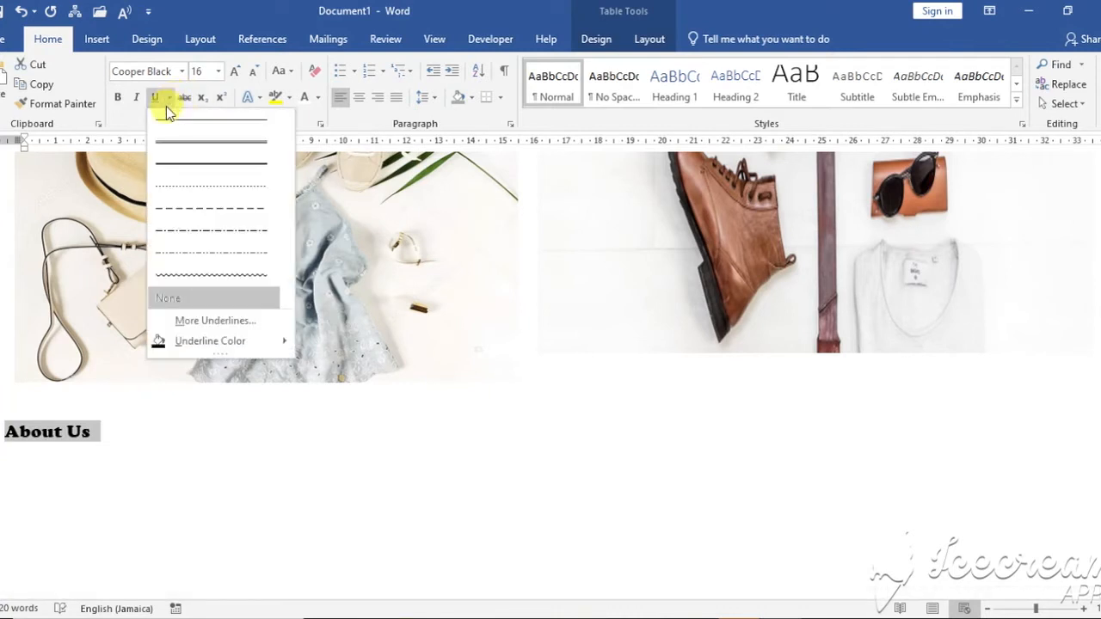
pyautogui.click(182, 126)
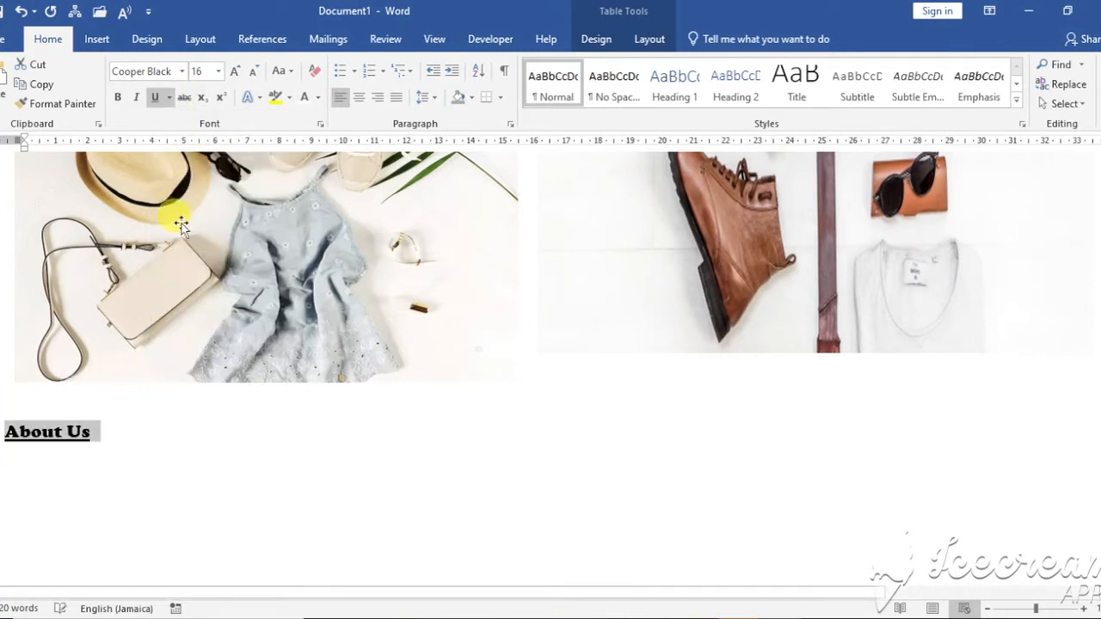
# Add the boutique description under the "About Us" heading, from "DASHY'S BOUTIQUE is a prominent clothing business" to "you will find out more.".
pyautogui.click(106, 441)
pyautogui.press('Return')
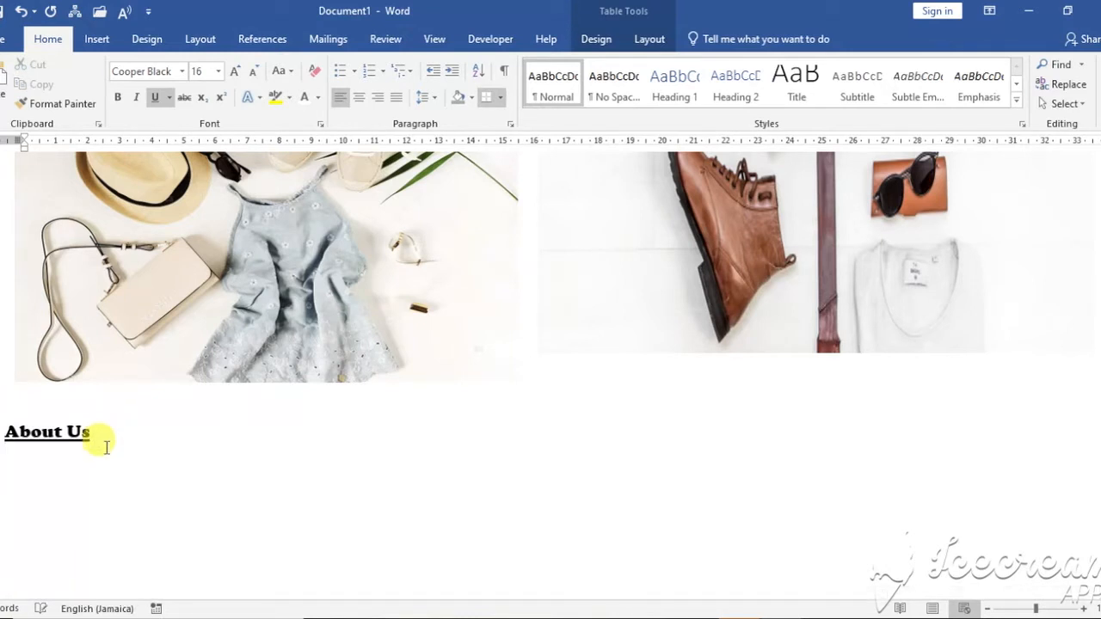
pyautogui.write("DASHY'S BOUTIQUE is a prominent clothing business located in Sunshine Mall in St. Ann in the island of Jamaica. We sell women, men and baby clothing. We aim to provide our customers with quality yet inexpensive clothing. Our clothes are unique and comes from various parts of the world. Shop with us and you will find out more.")
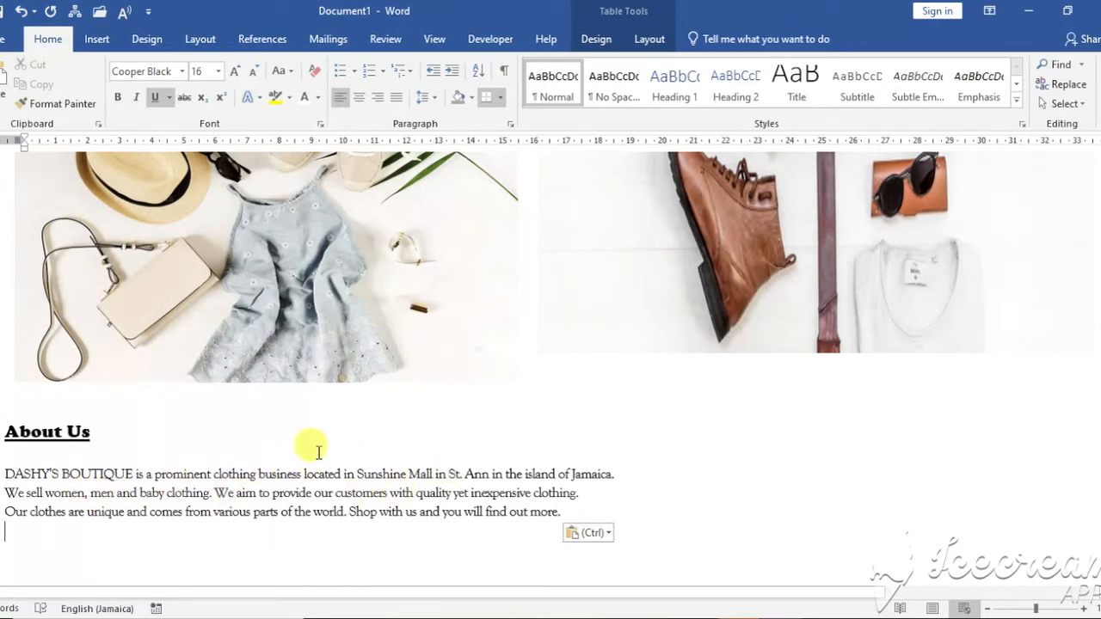
pyautogui.click(174, 535)
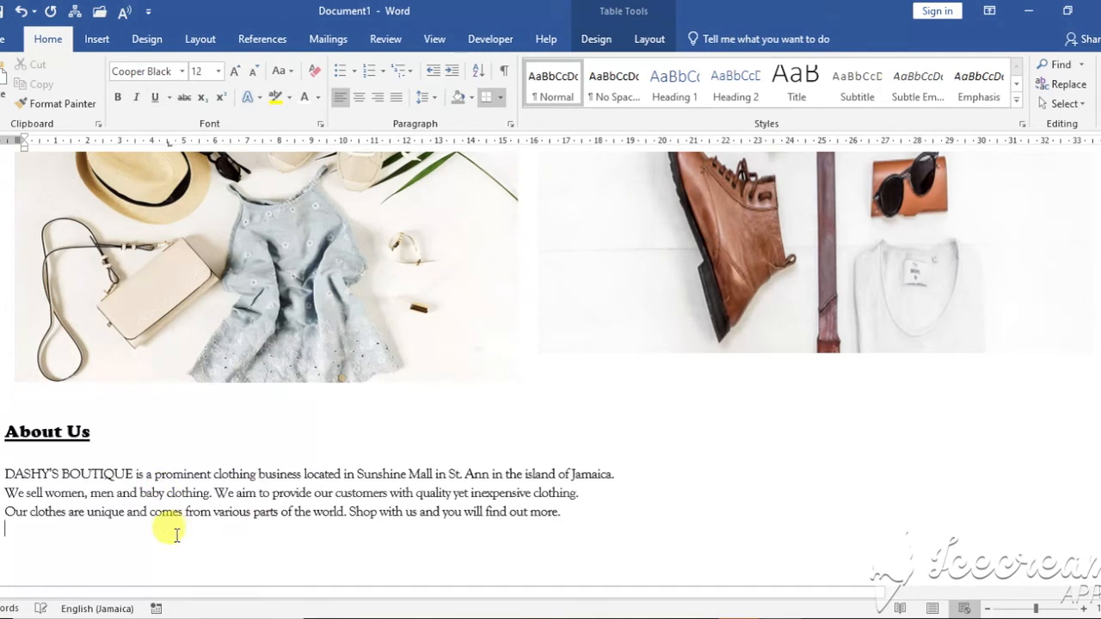
pyautogui.scroll(-3, 174, 534)
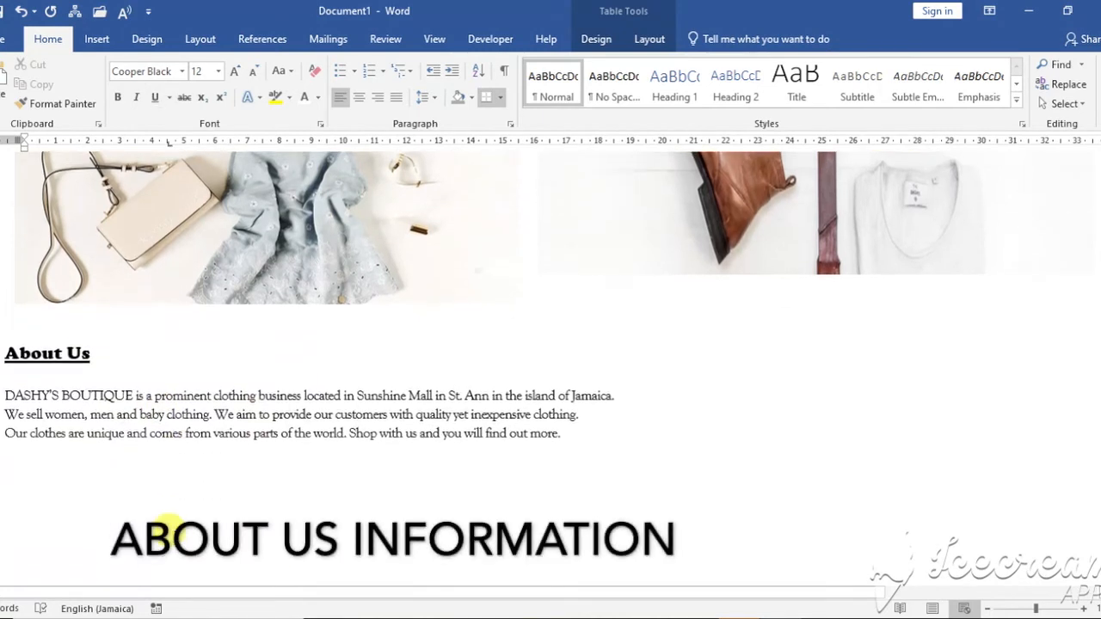
pyautogui.scroll(-2, 175, 534)
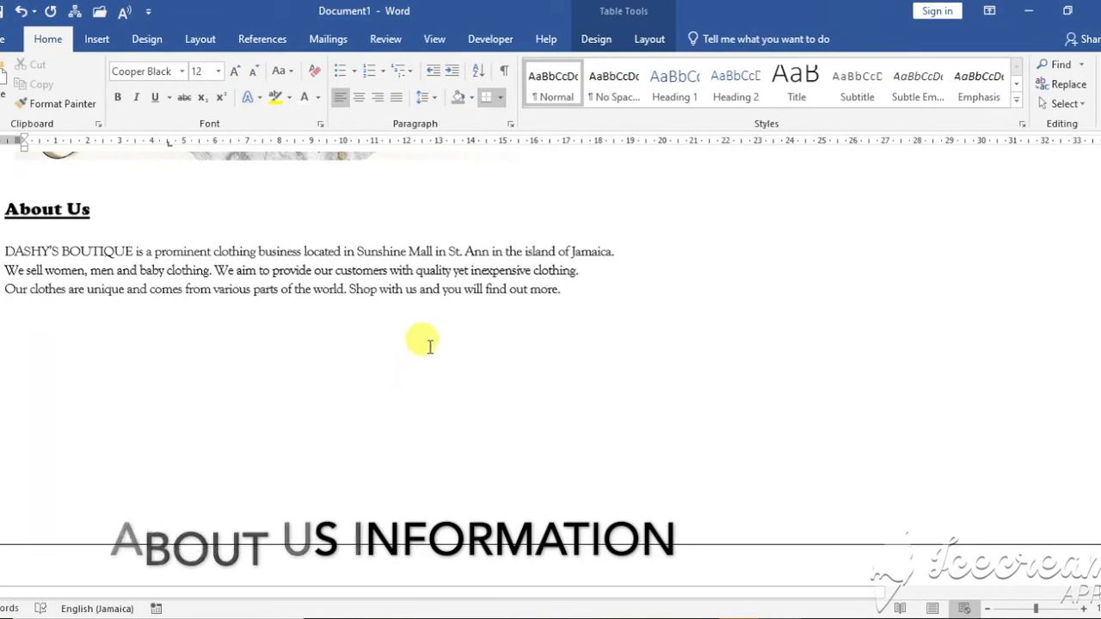
pyautogui.scroll(1, 447, 321)
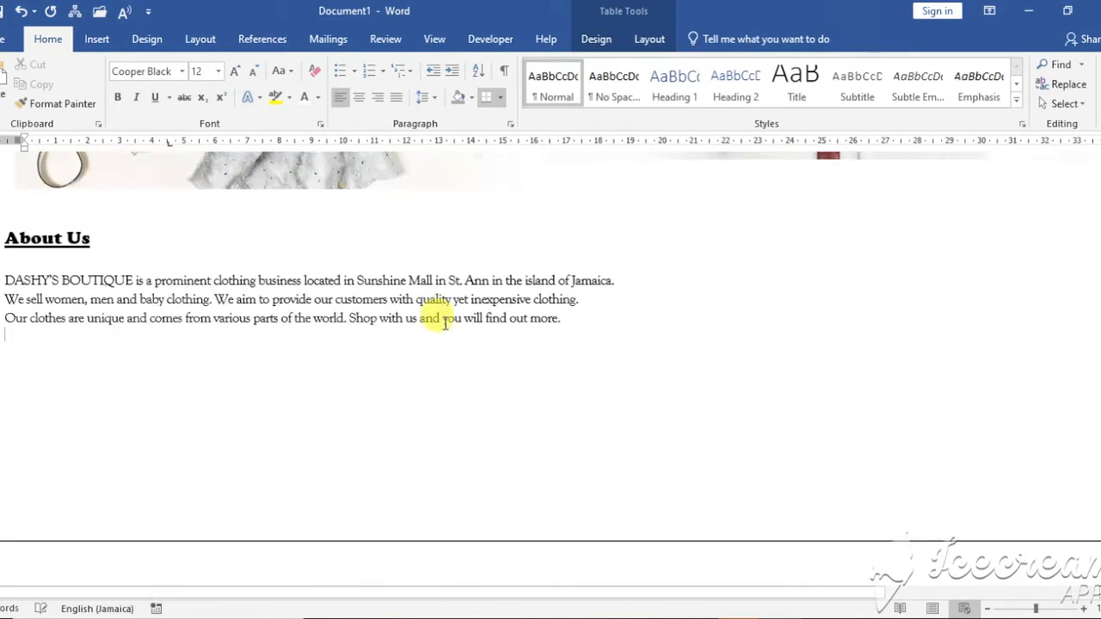
pyautogui.scroll(2, 445, 322)
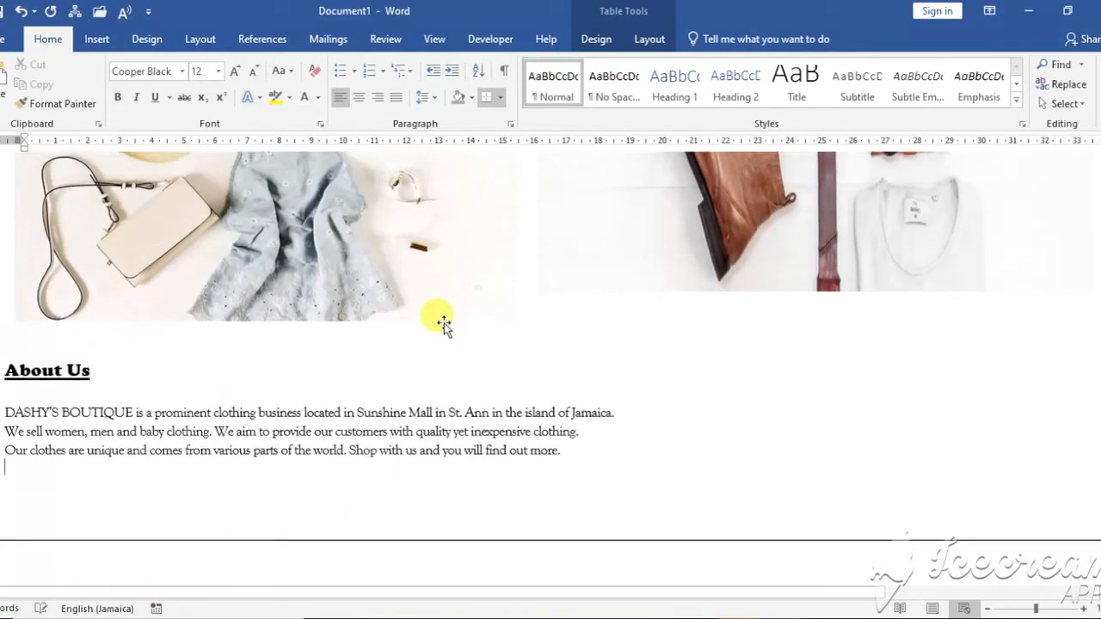
pyautogui.scroll(1, 443, 323)
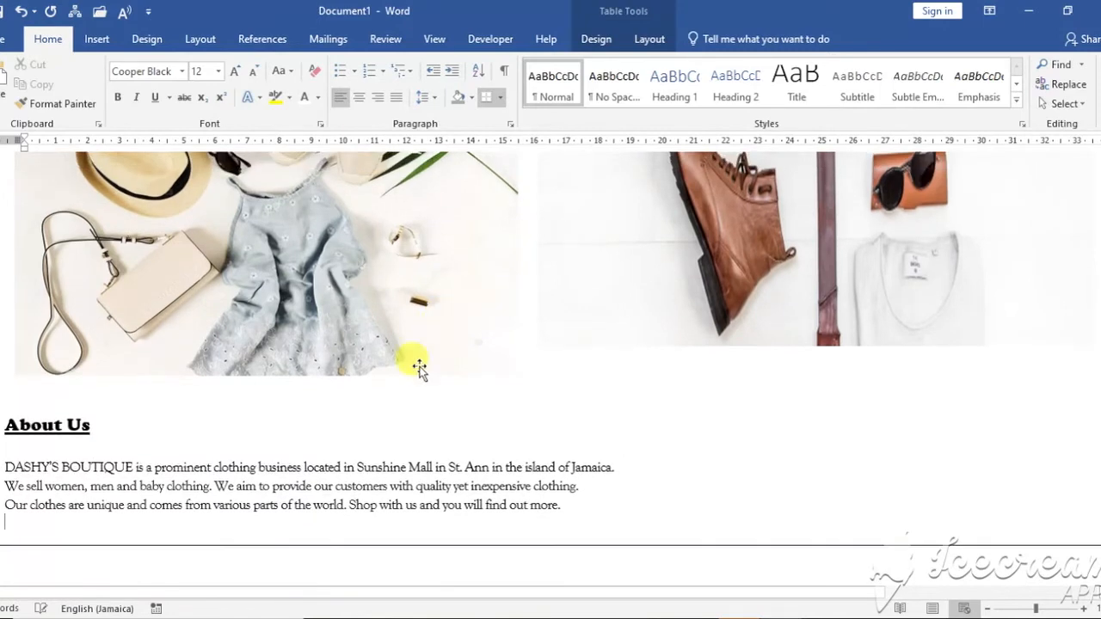
pyautogui.scroll(4, 310, 507)
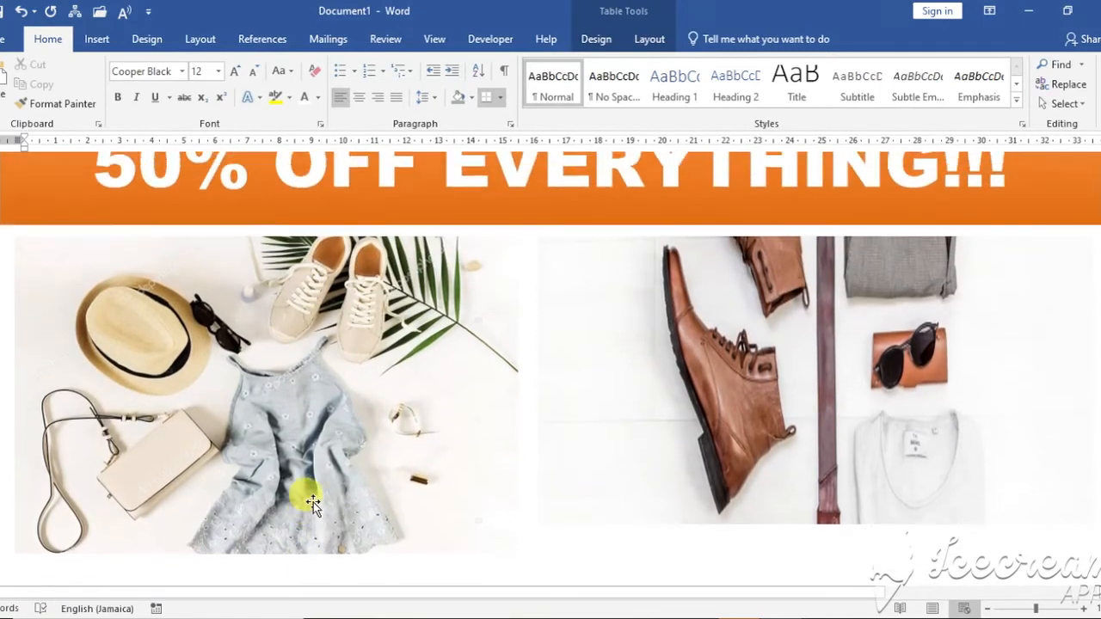
# Insert the picture "Sites and payment.jpg" from the SBA- Website folder below the About Us text and centre it.
pyautogui.scroll(3, 313, 502)
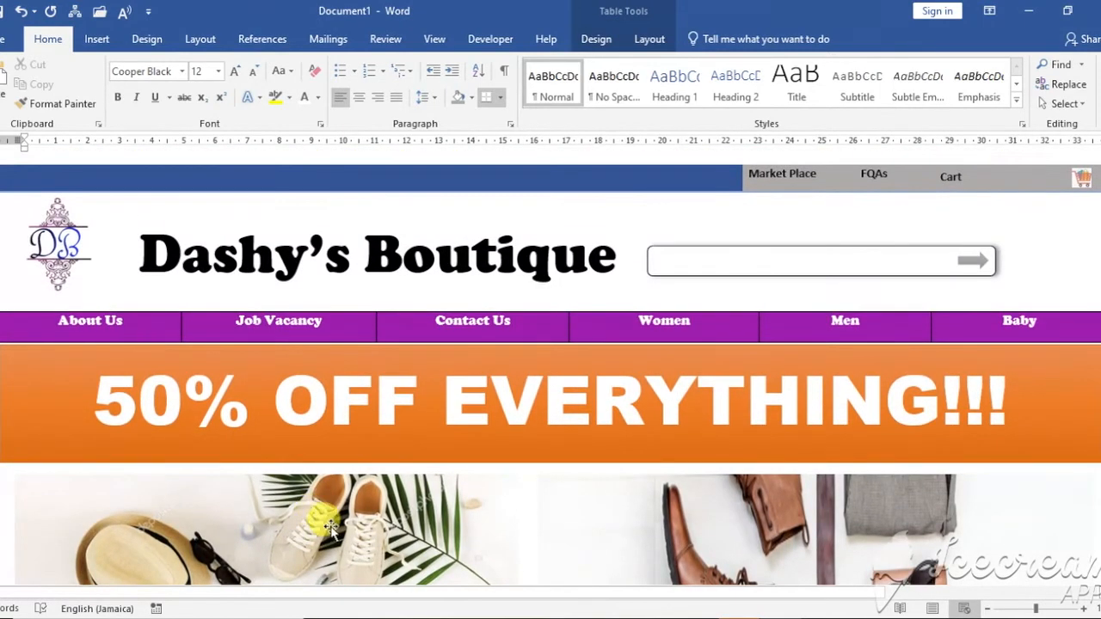
pyautogui.scroll(-6, 344, 507)
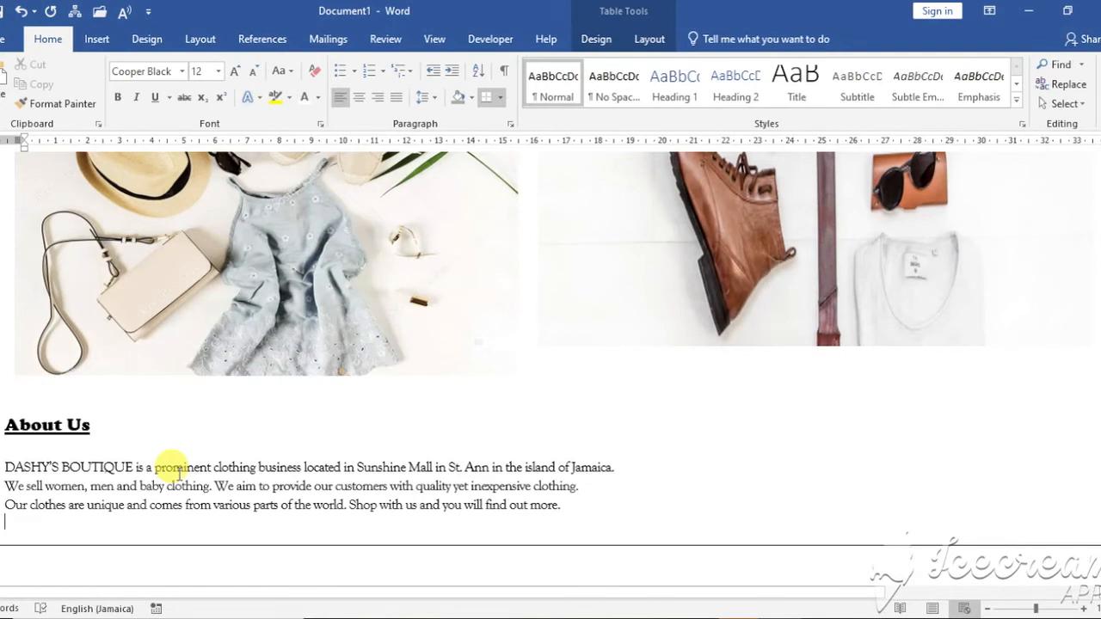
pyautogui.click(195, 557)
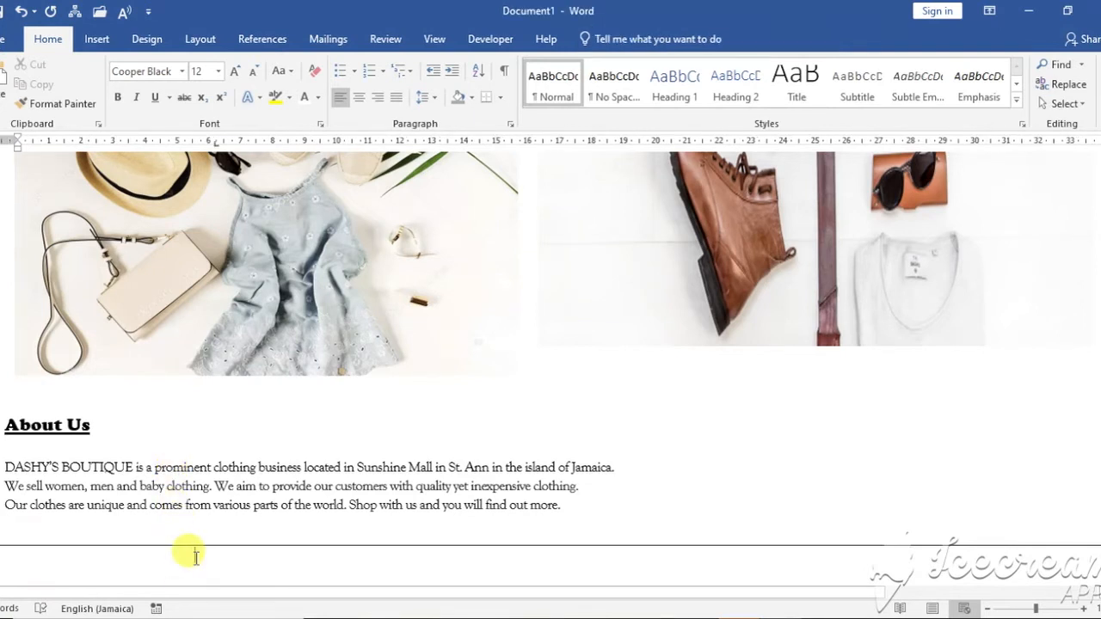
pyautogui.scroll(-1, 197, 555)
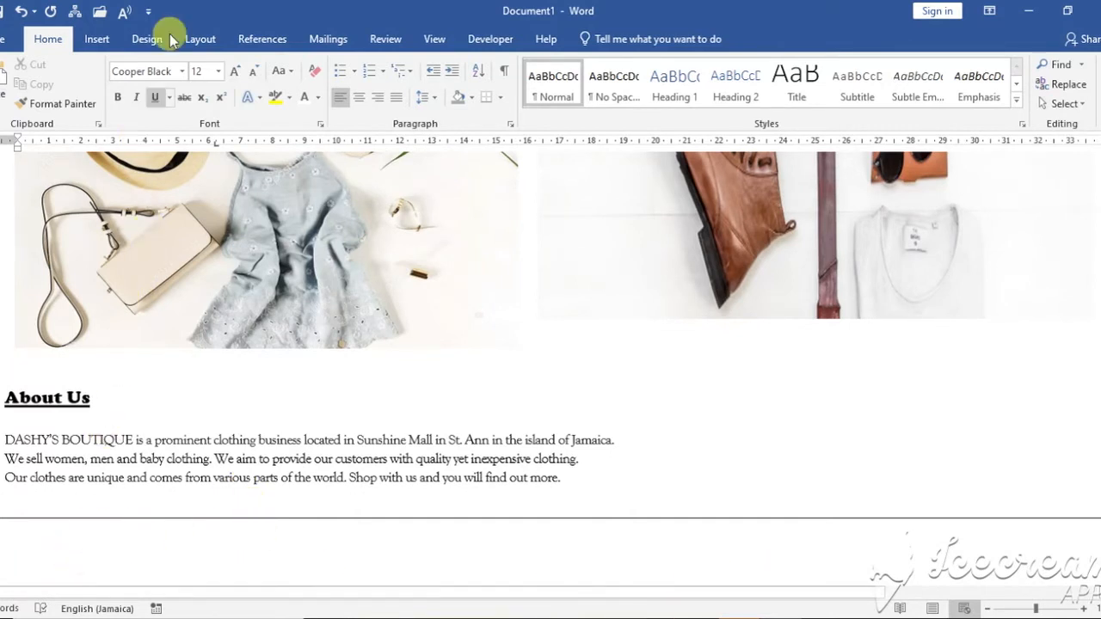
pyautogui.click(97, 39)
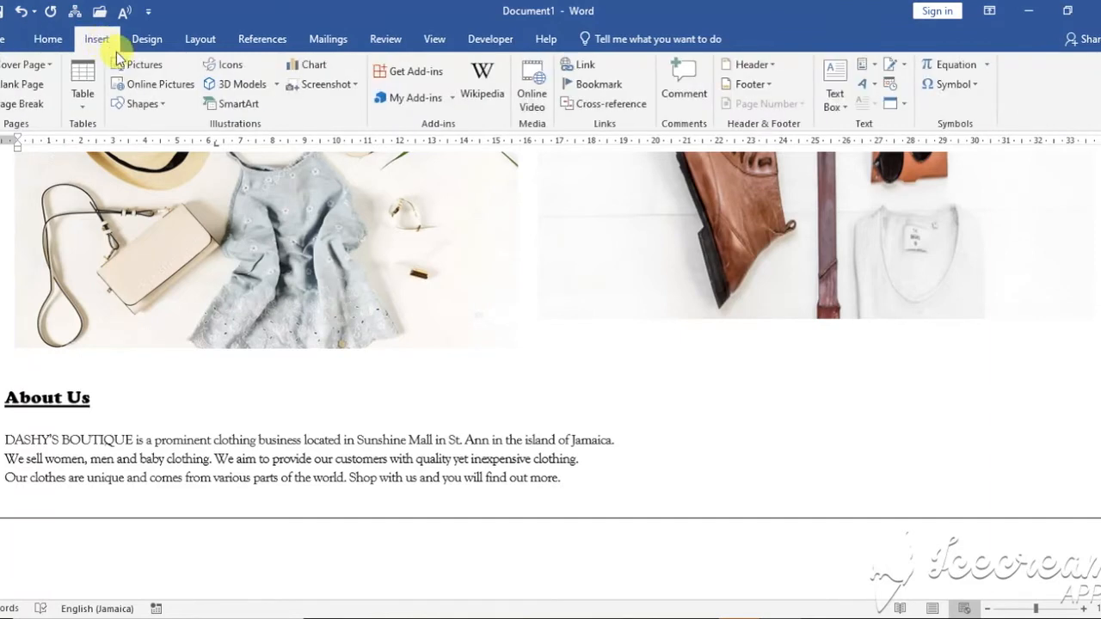
pyautogui.click(142, 67)
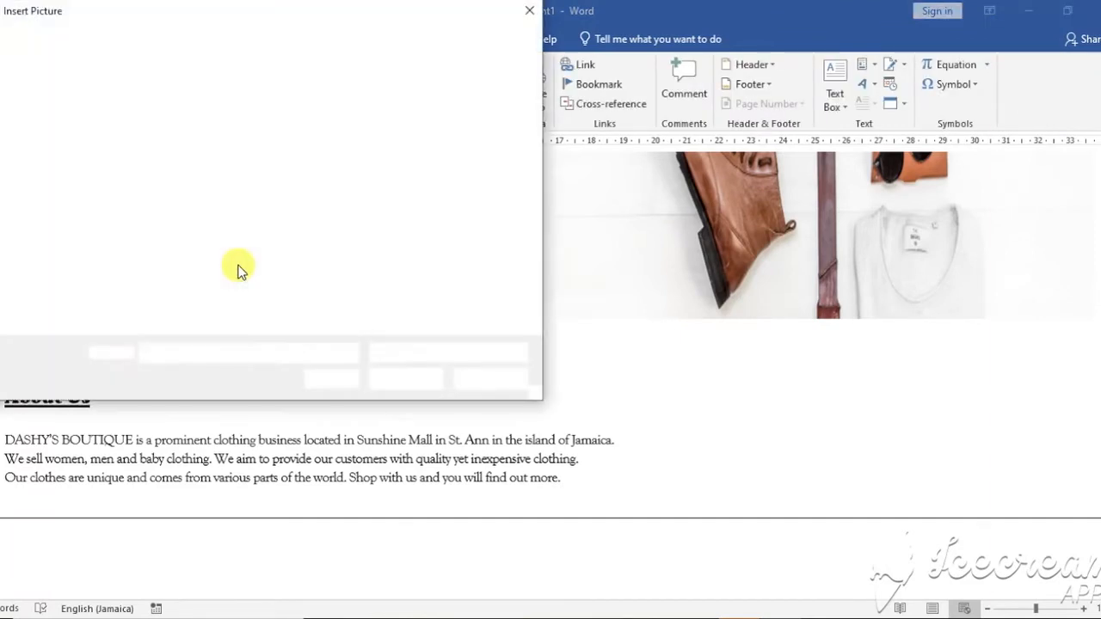
pyautogui.click(378, 280)
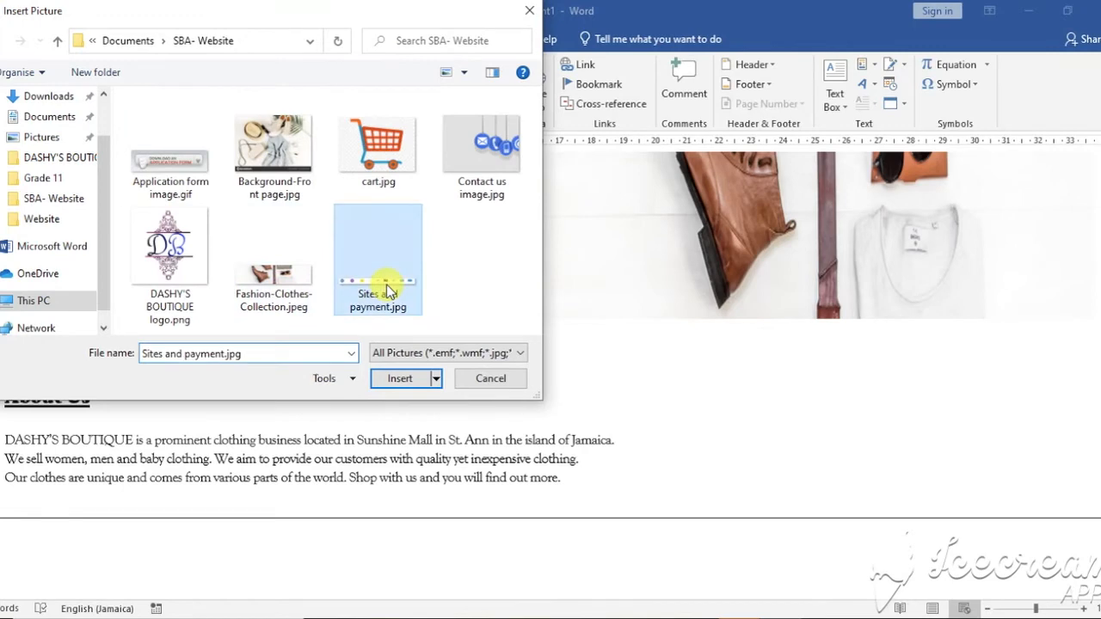
pyautogui.click(421, 389)
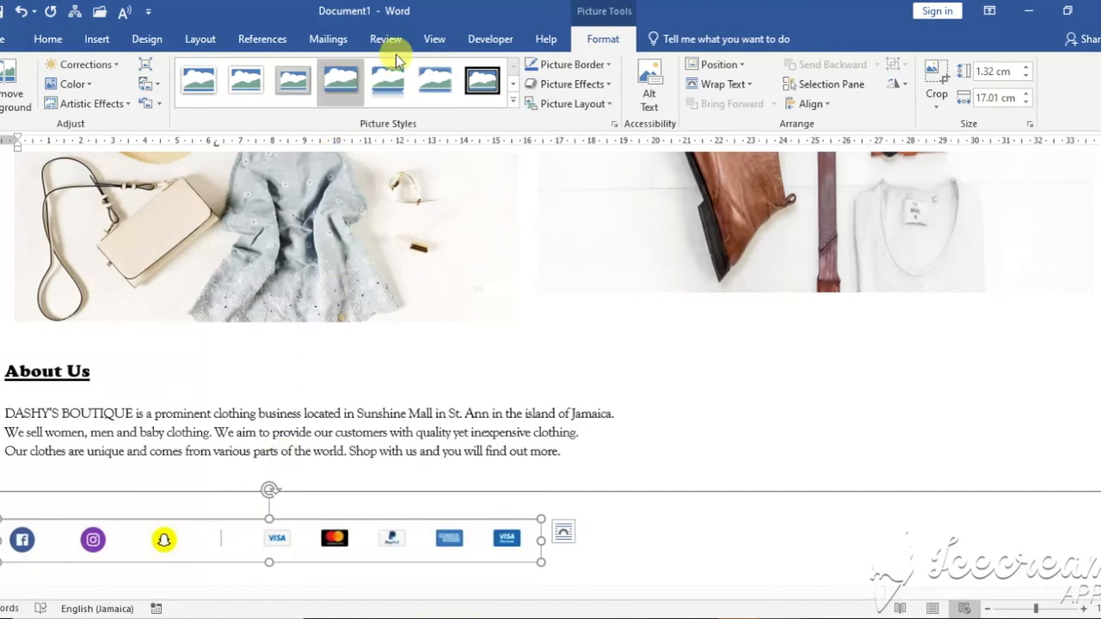
pyautogui.click(47, 38)
pyautogui.click(360, 98)
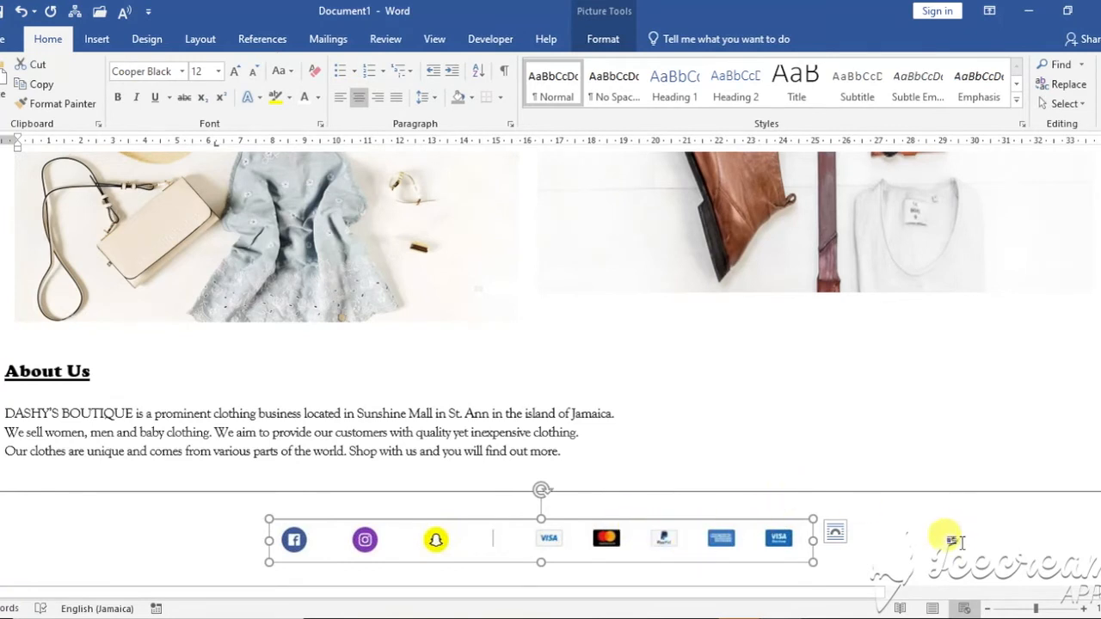
# Add the line "Copyright 2021 Bashy's Boutique" in Calibri Light beneath the social media and payment icons.
pyautogui.click(924, 543)
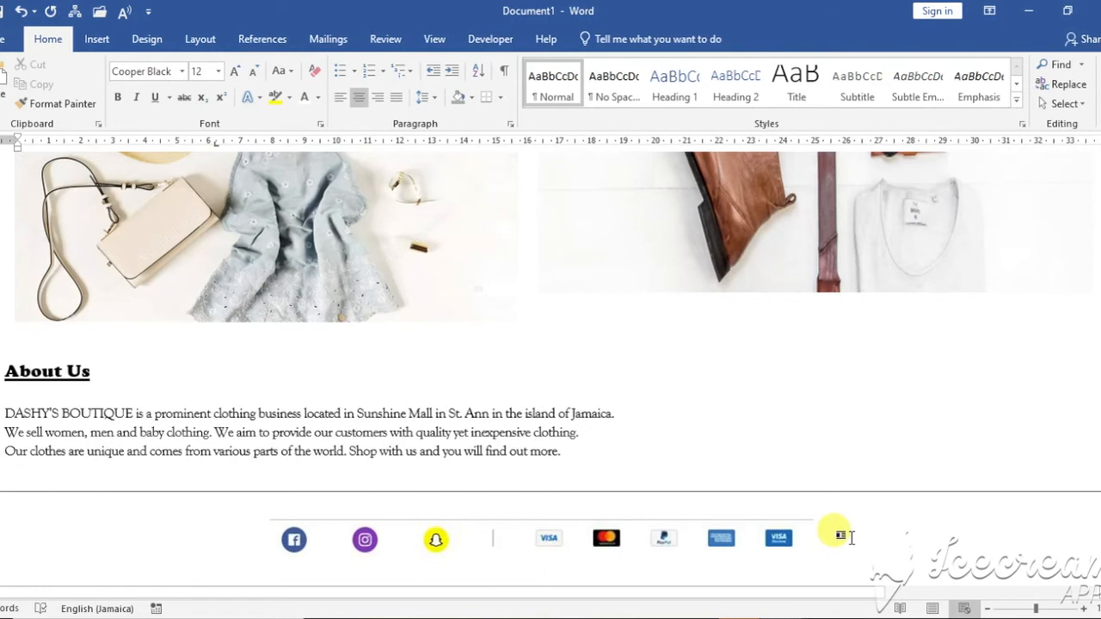
pyautogui.scroll(-1, 785, 585)
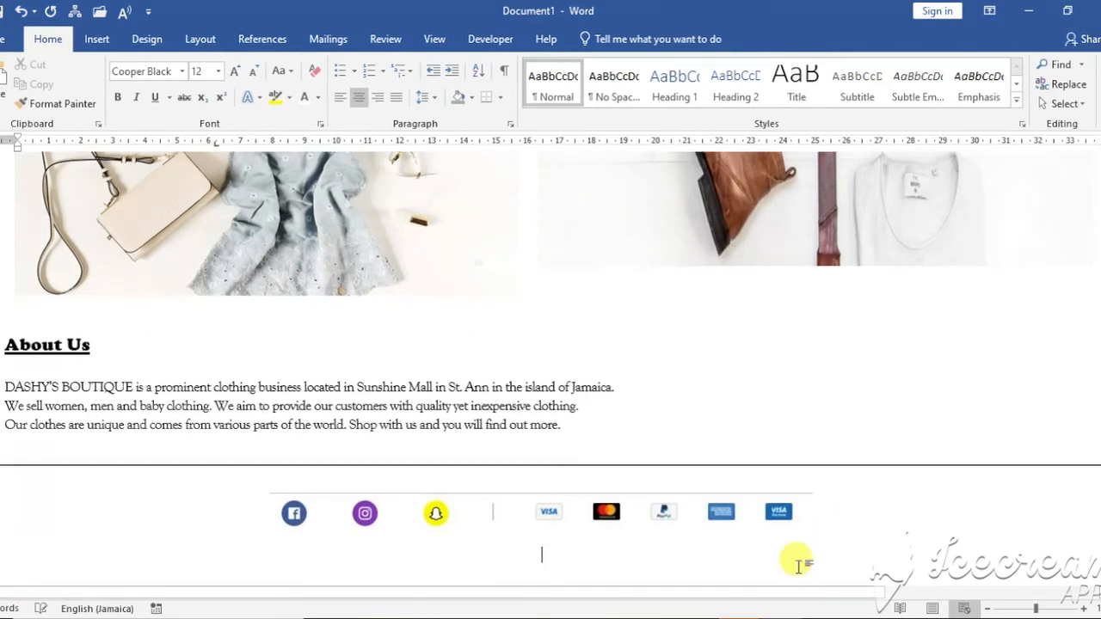
pyautogui.doubleClick(543, 555)
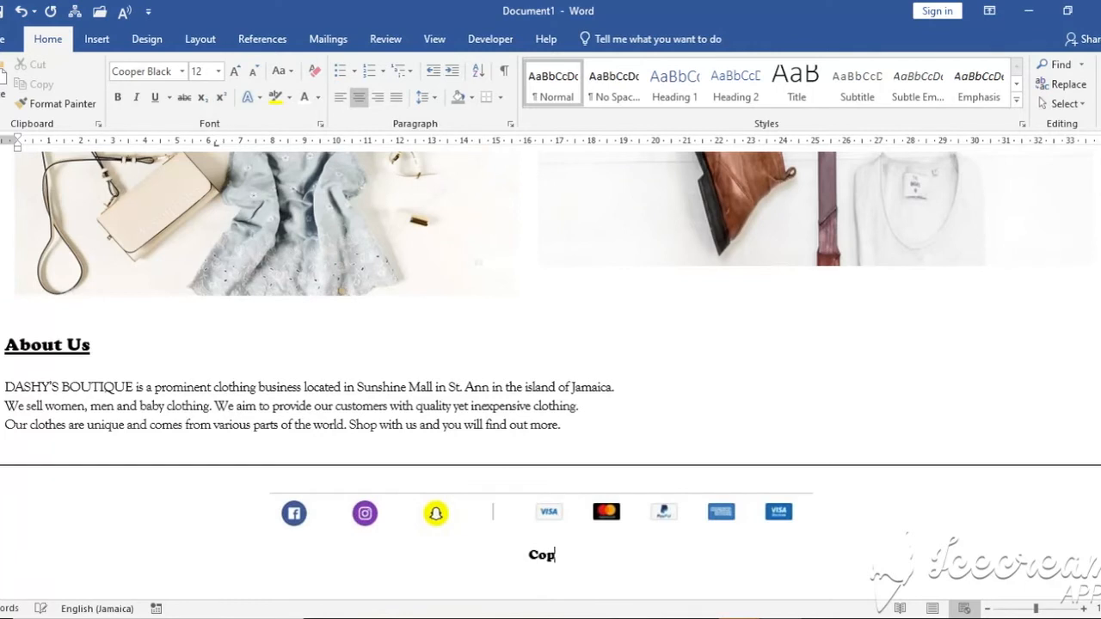
pyautogui.write('ght')
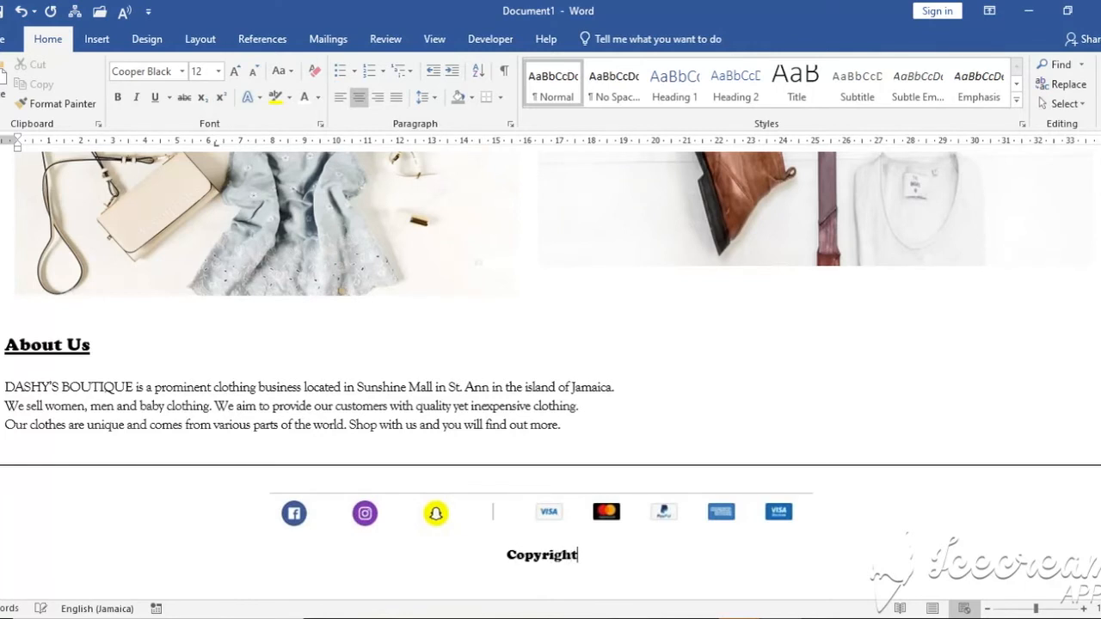
pyautogui.write(' 20')
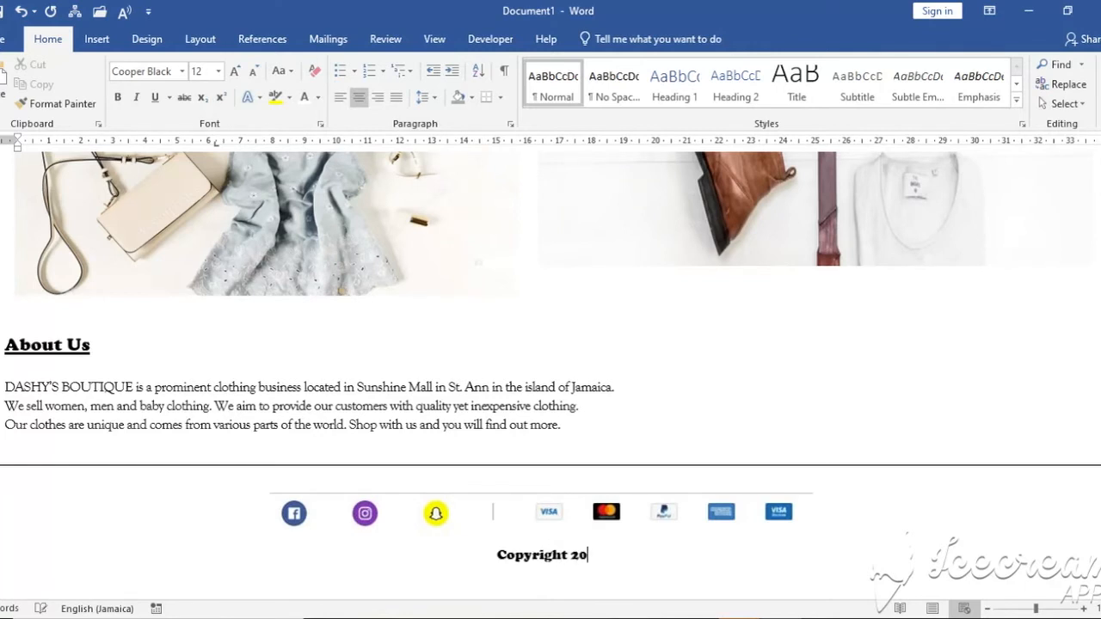
pyautogui.write('21 ')
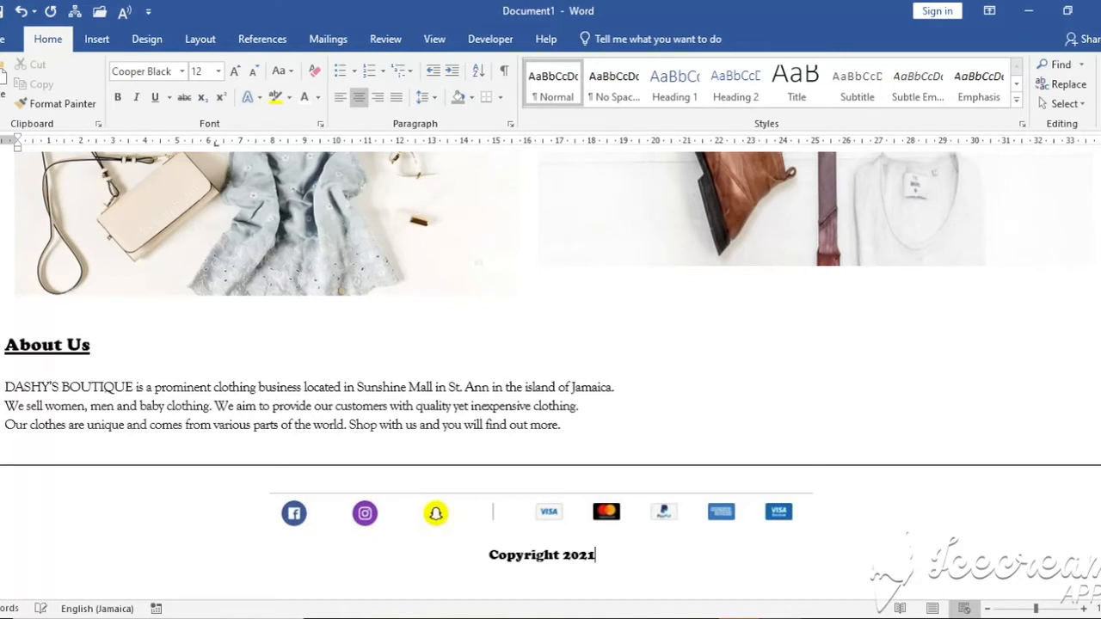
pyautogui.write('Bas')
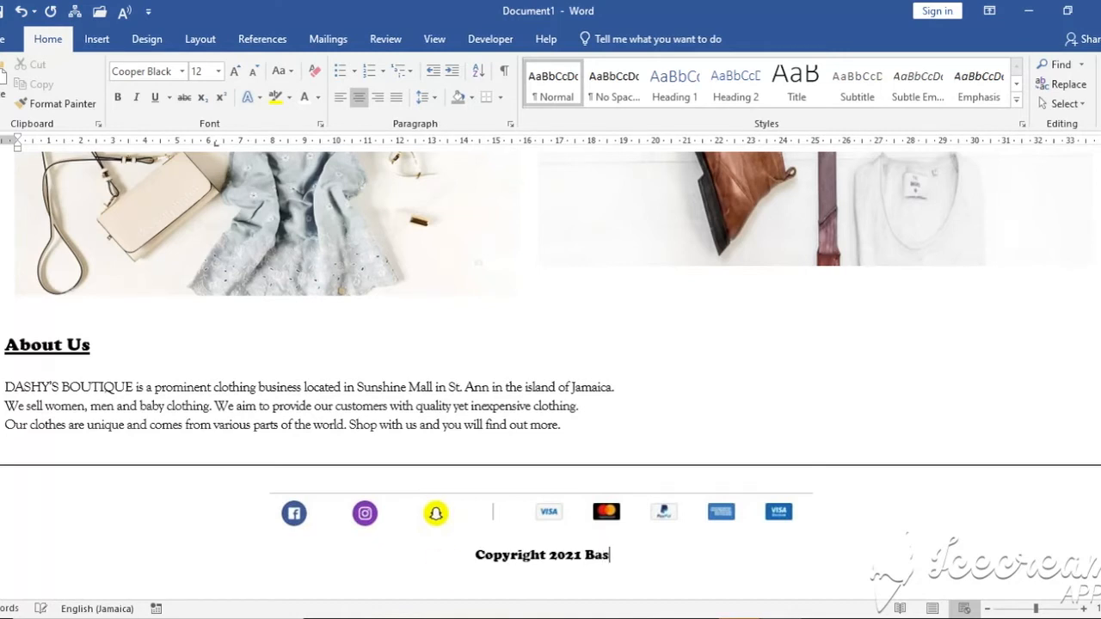
pyautogui.write('dy')
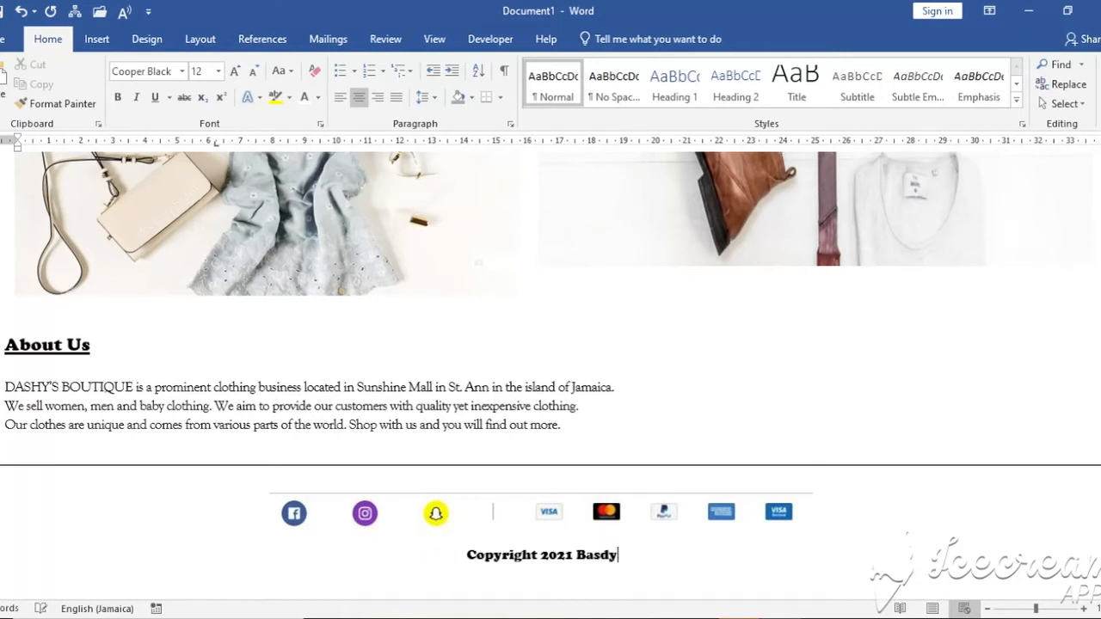
pyautogui.press('BackSpace')
pyautogui.press('BackSpace')
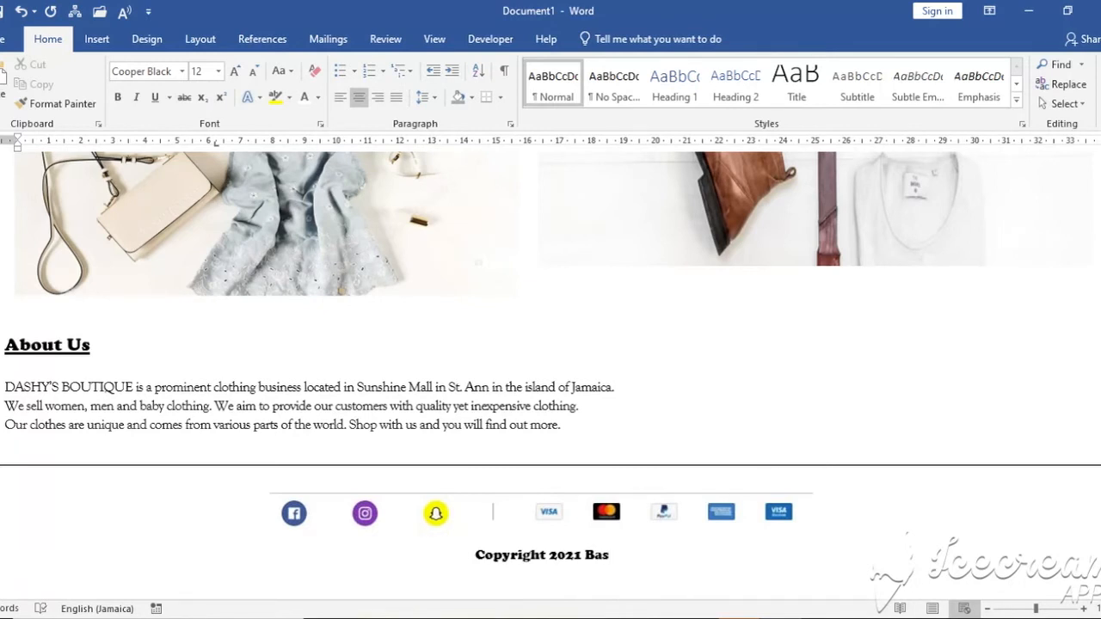
pyautogui.write("hy's Boutique")
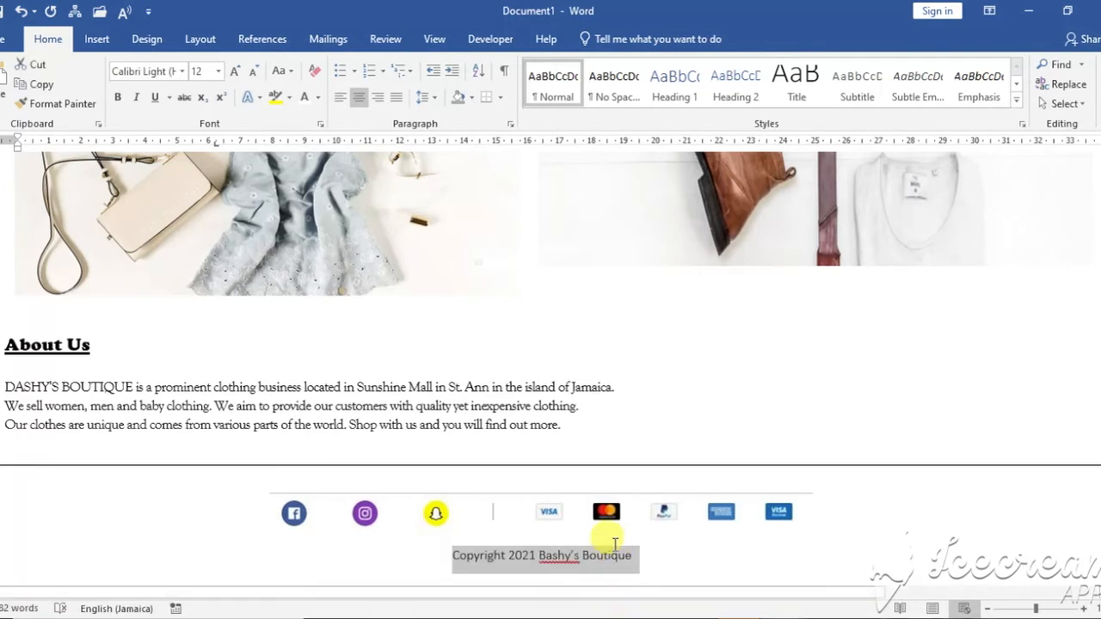
# Correct "Bashy's" to "Dashy's" in the copyright line.
pyautogui.click(596, 554)
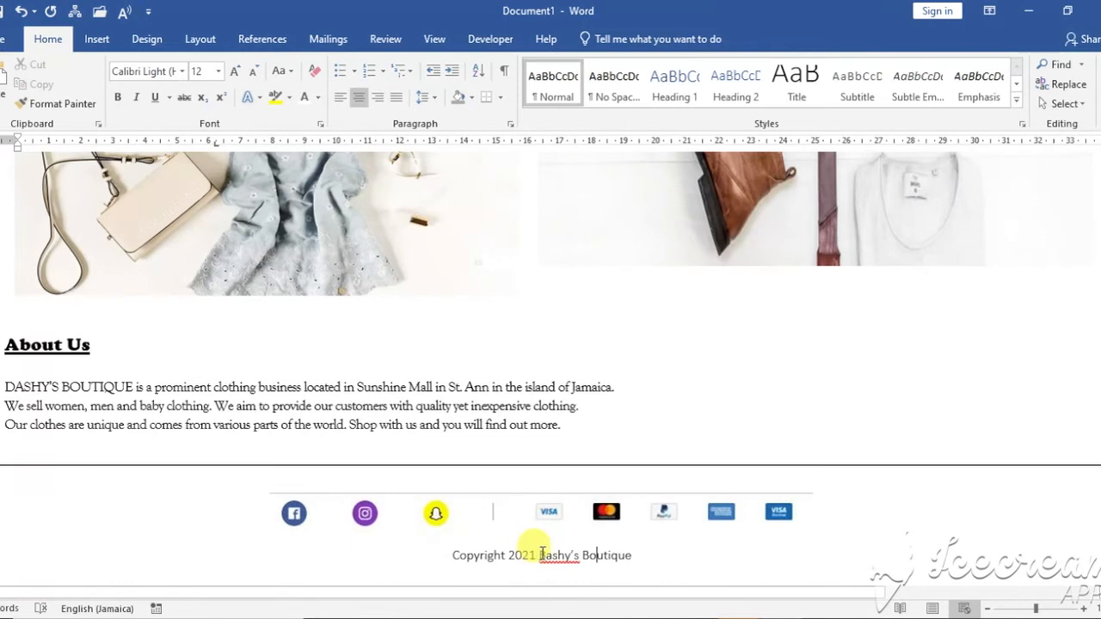
pyautogui.press('BackSpace')
pyautogui.write('D')
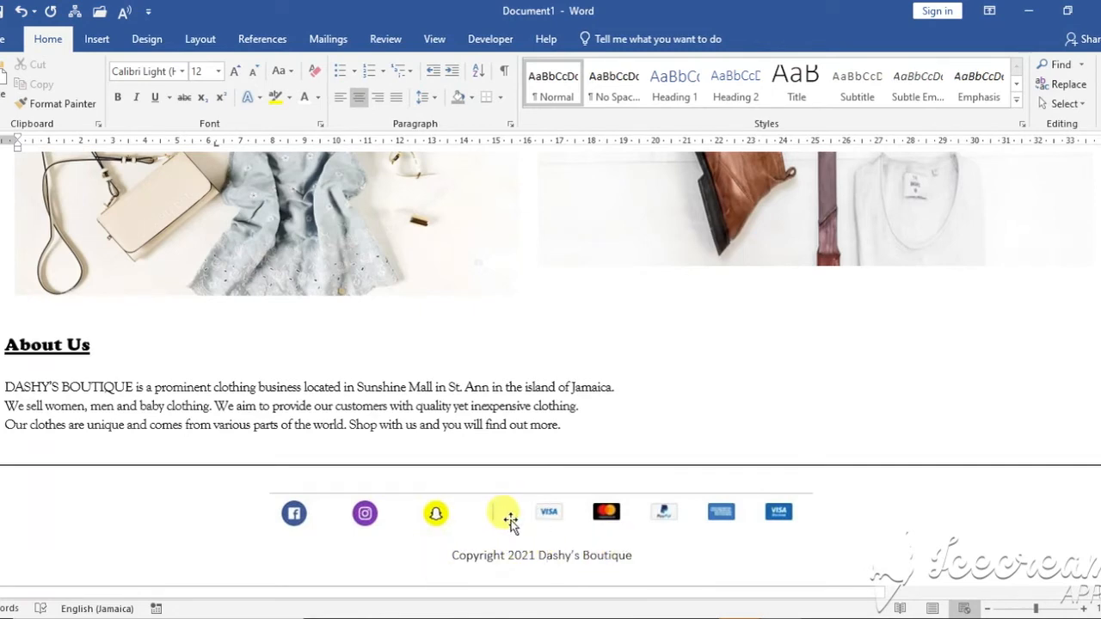
pyautogui.scroll(5, 499, 533)
pyautogui.scroll(4, 497, 550)
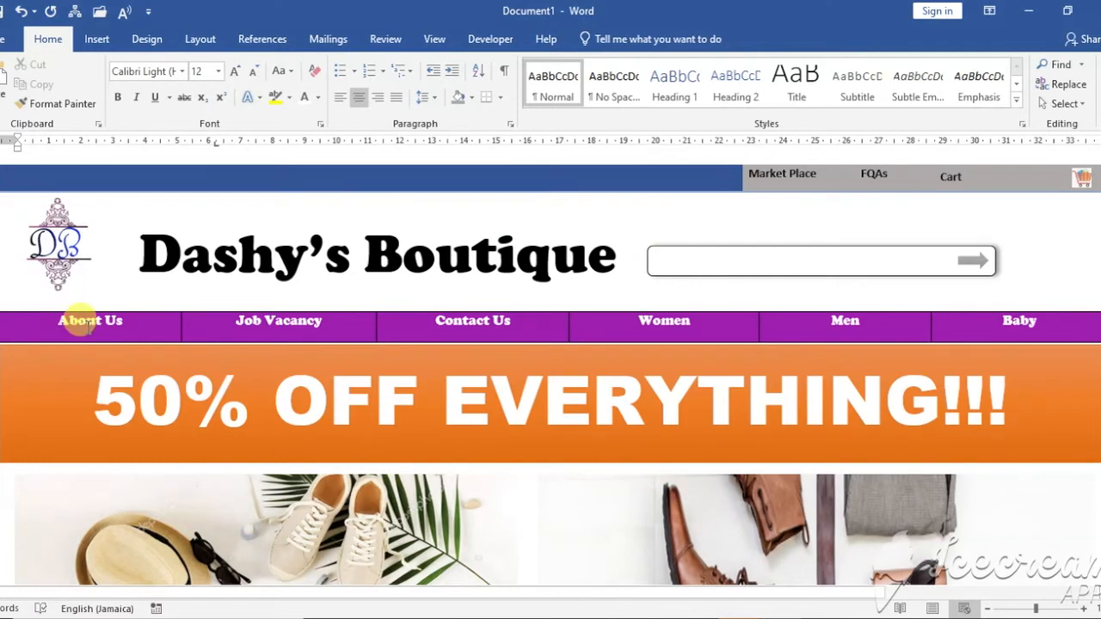
pyautogui.scroll(-8, 368, 423)
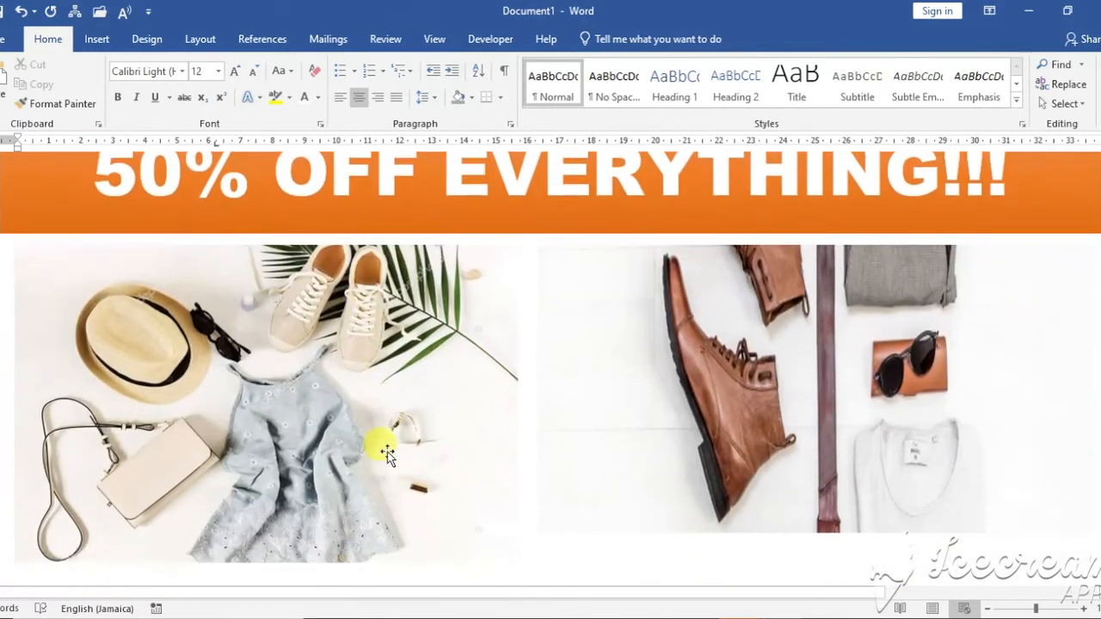
pyautogui.scroll(-1, 386, 453)
pyautogui.scroll(8, 386, 456)
pyautogui.scroll(2, 389, 460)
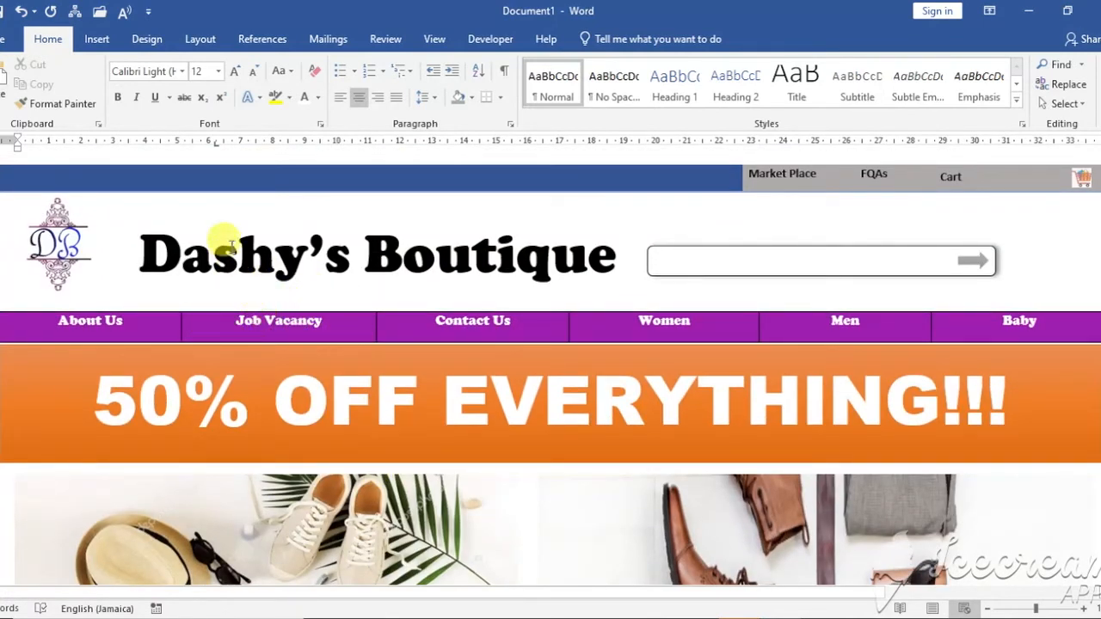
# Save the document in the SBA- Website folder as "Market Place.htm" with the Web Page (*.htm;*.html) file type.
pyautogui.click(3, 11)
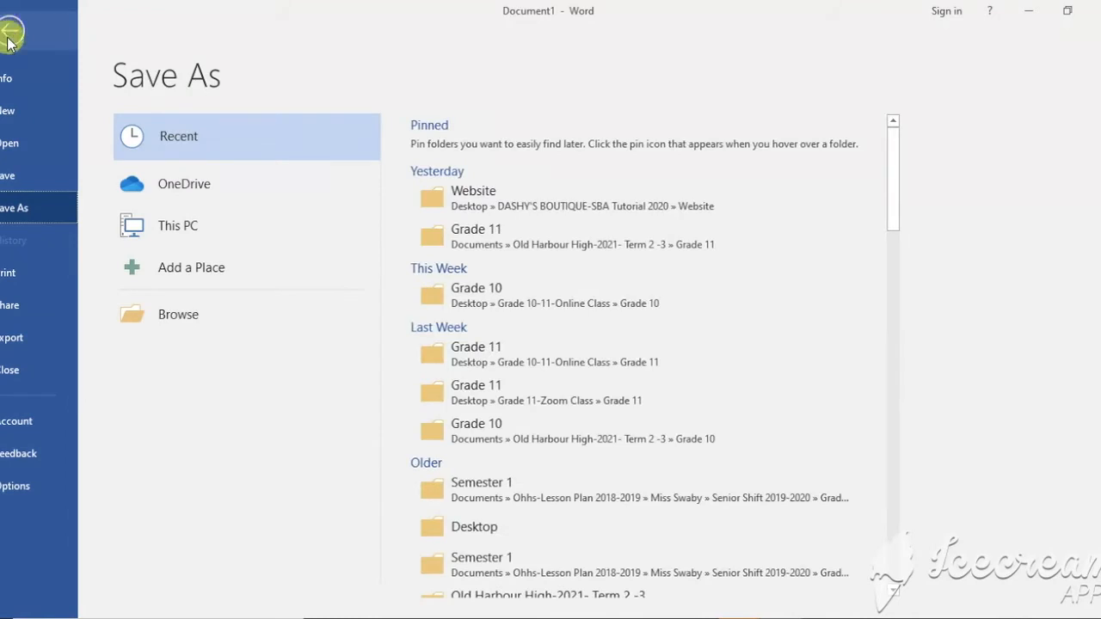
pyautogui.click(209, 313)
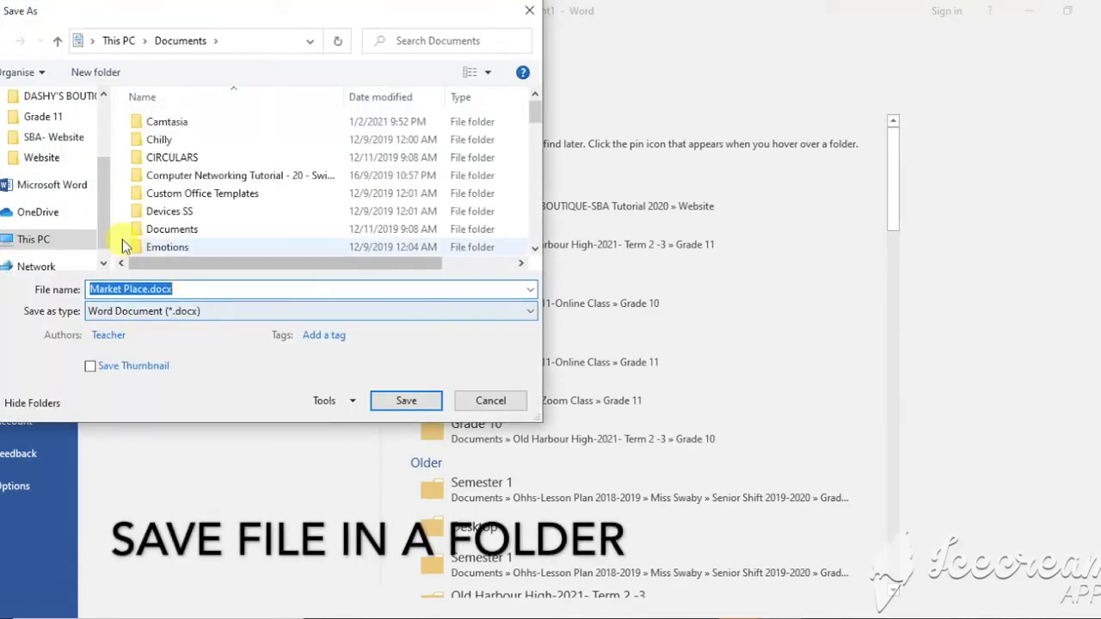
pyautogui.click(57, 140)
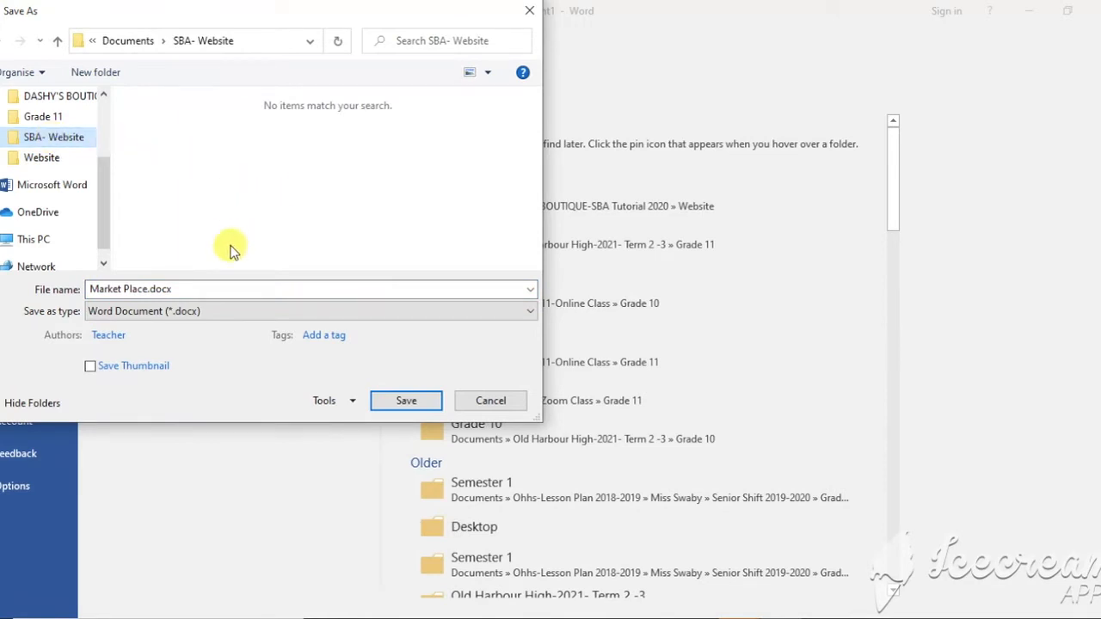
pyautogui.click(230, 316)
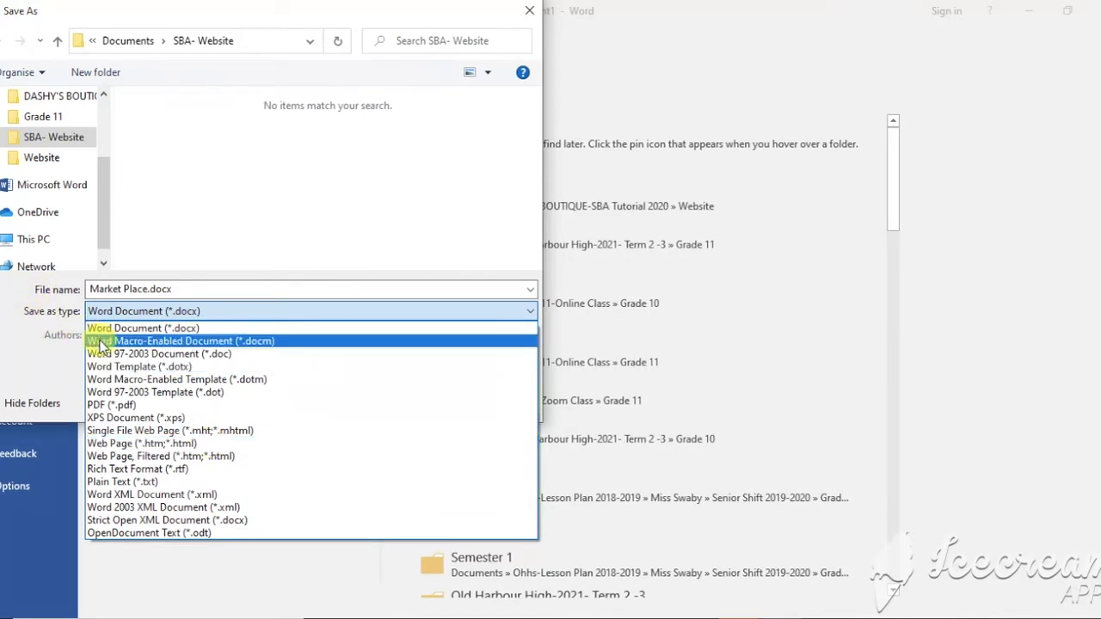
pyautogui.click(183, 444)
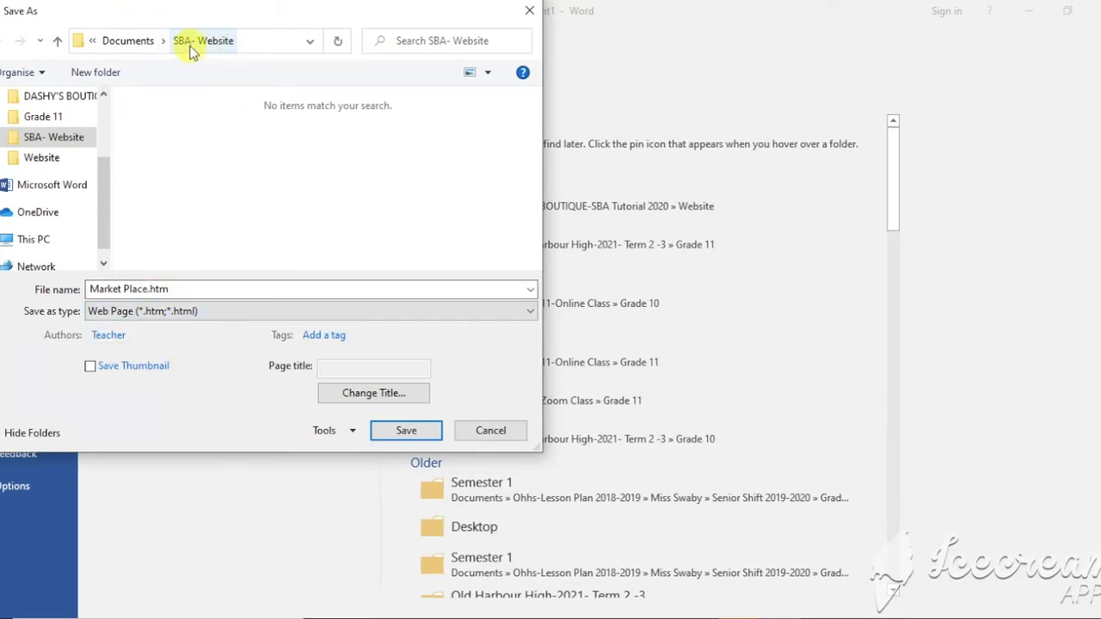
pyautogui.click(421, 432)
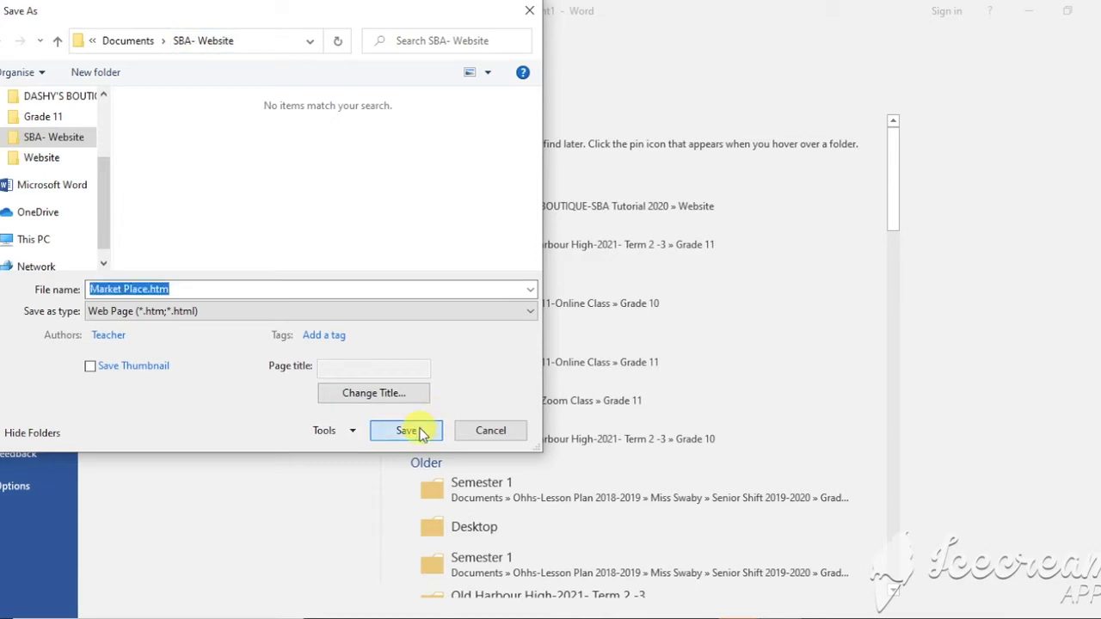
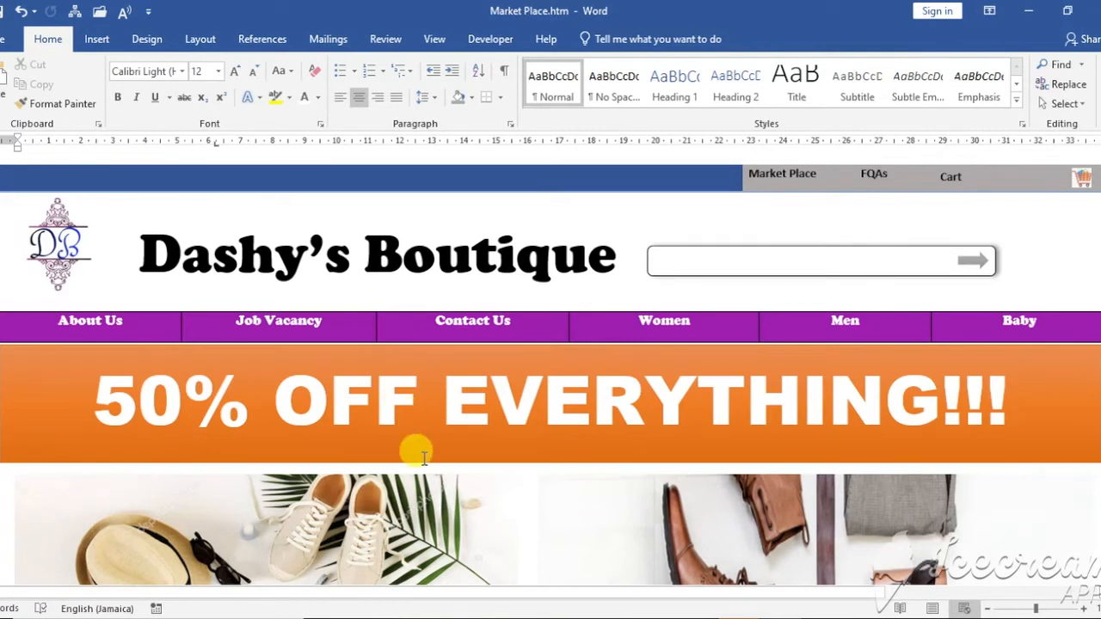
# Save a copy of the page as "Job Vacancy.htm" in the SBA- Website folder, keeping the Web Page (*.htm;*.html) file type.
pyautogui.click(13, 41)
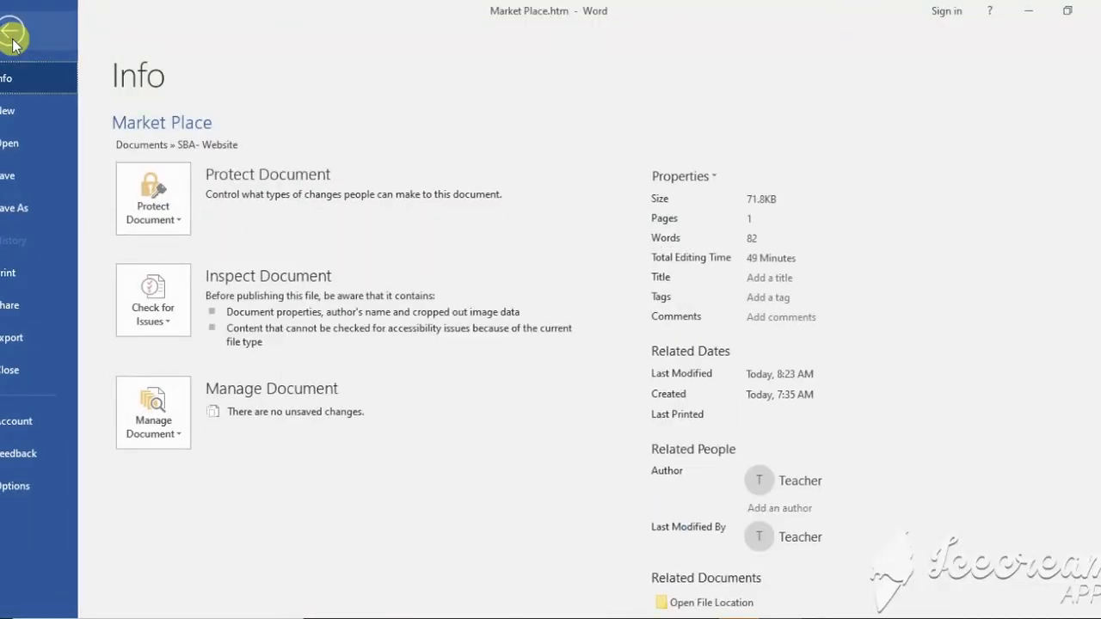
pyautogui.click(23, 210)
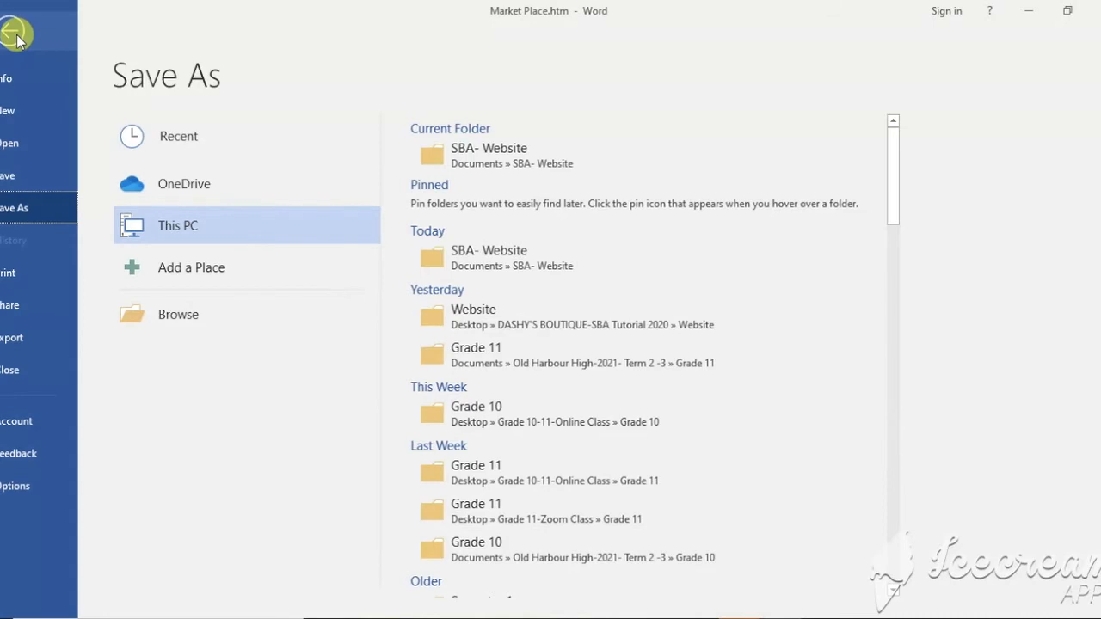
pyautogui.click(467, 151)
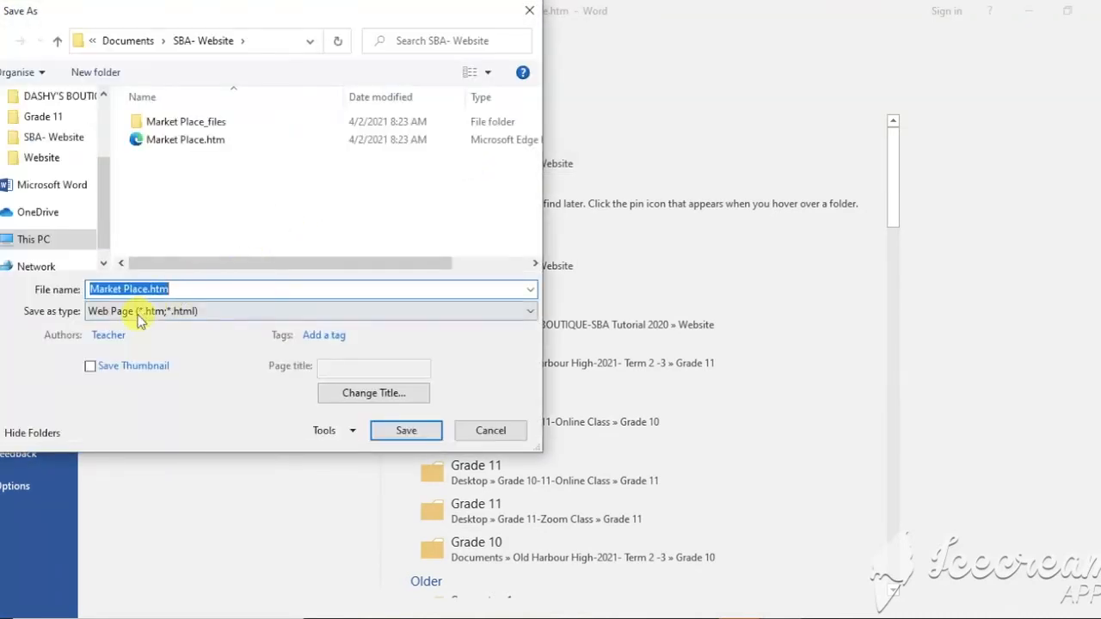
pyautogui.moveTo(146, 289); pyautogui.dragTo(83, 292)
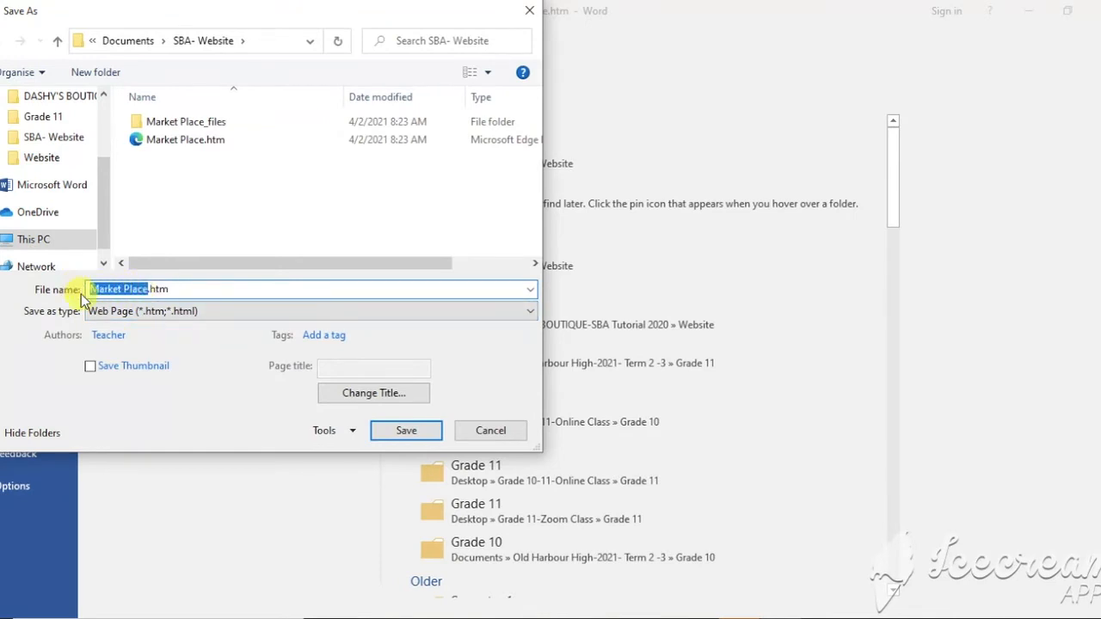
pyautogui.press('BackSpace')
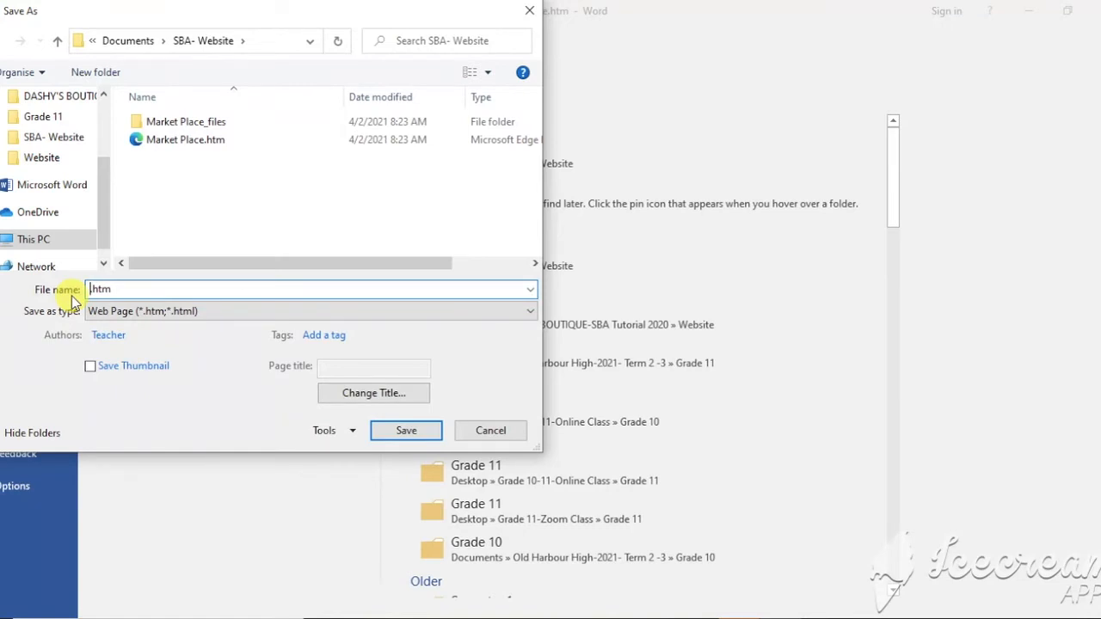
pyautogui.write('Job Vacancy')
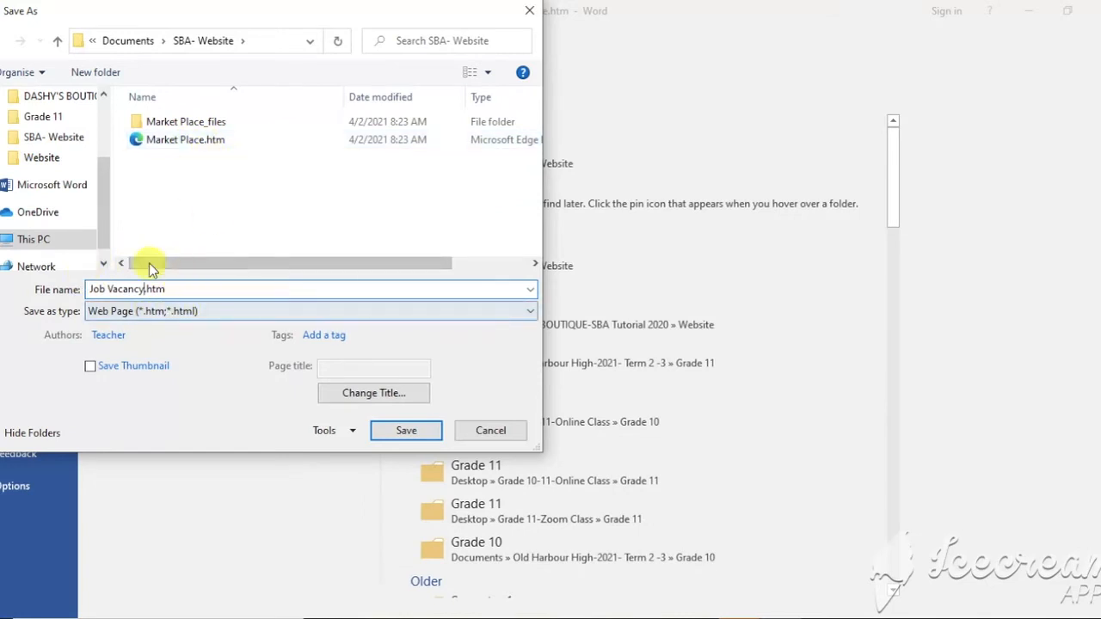
pyautogui.click(407, 431)
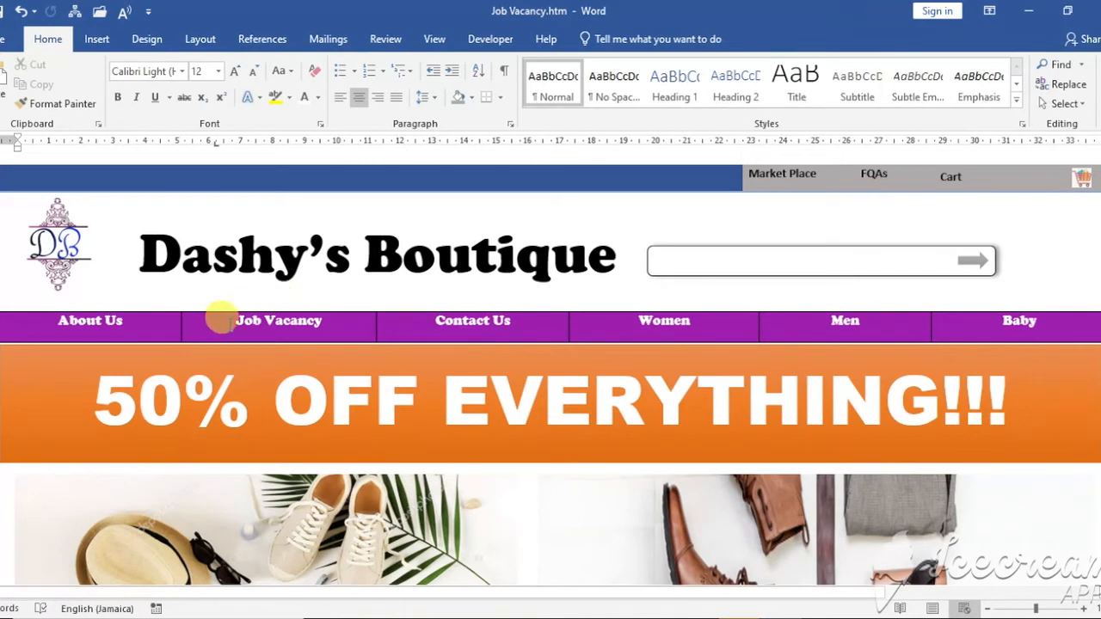
# Delete the orange "50% OFF EVERYTHING!!!" banner below the navigation bar.
pyautogui.scroll(-3, 332, 327)
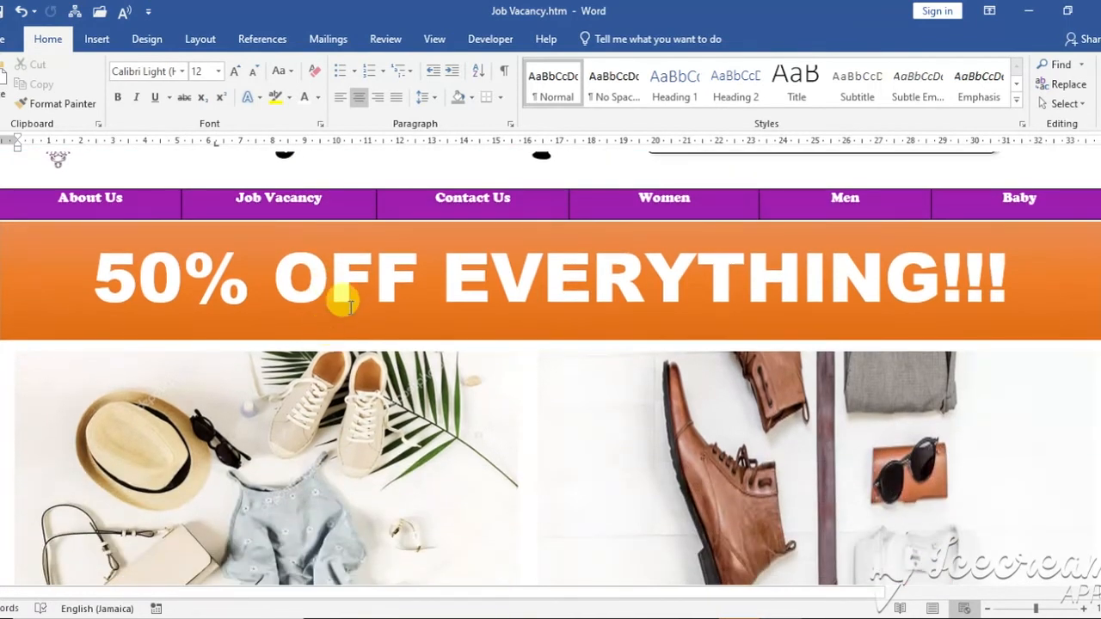
pyautogui.click(270, 282)
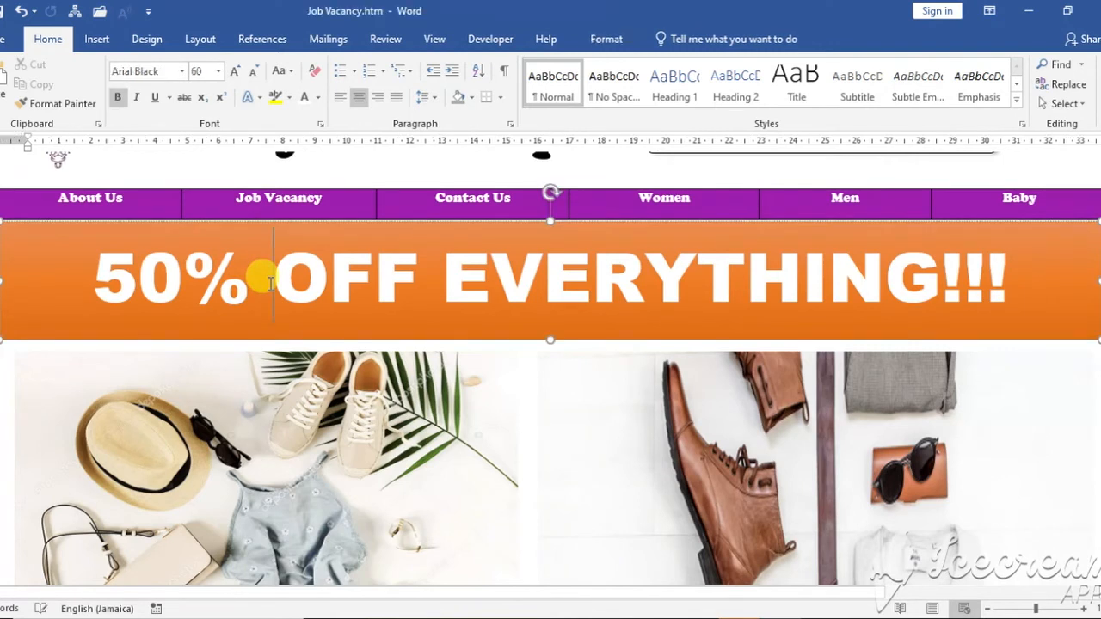
pyautogui.click(302, 223)
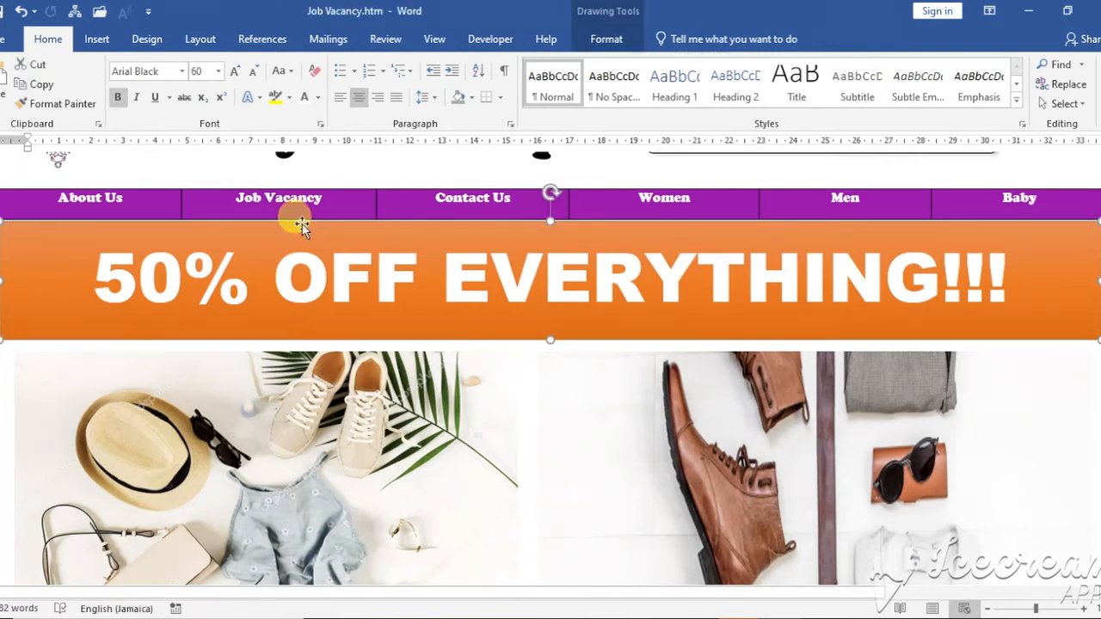
pyautogui.press('Delete')
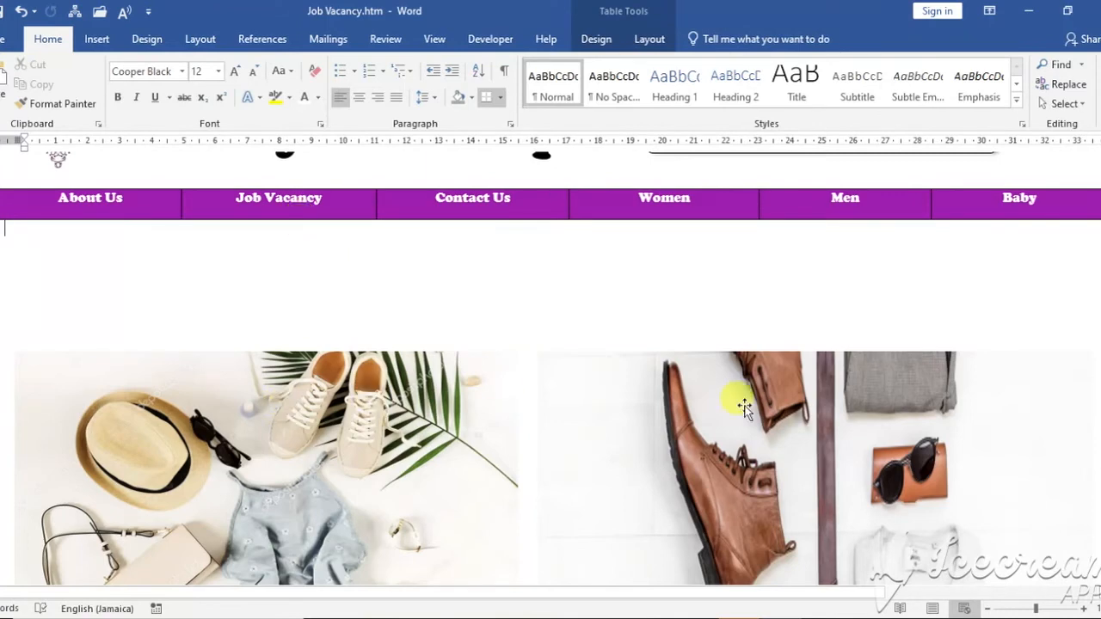
# Delete the "About Us" heading and its paragraph above the footer line.
pyautogui.scroll(-5, 818, 394)
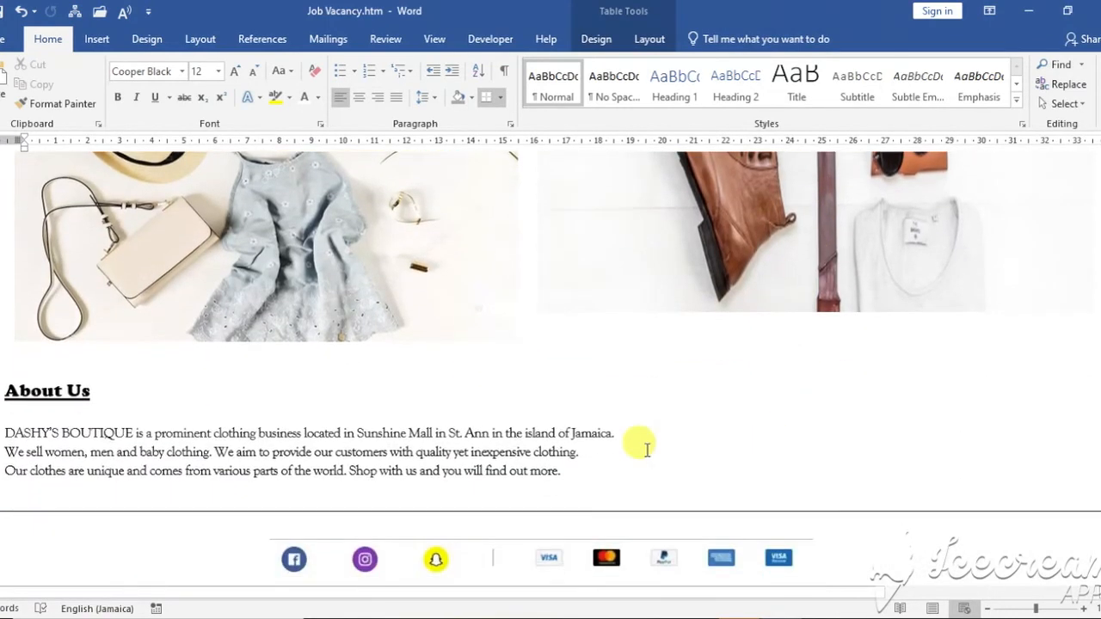
pyautogui.moveTo(5, 390); pyautogui.dragTo(575, 495)
pyautogui.press('Delete')
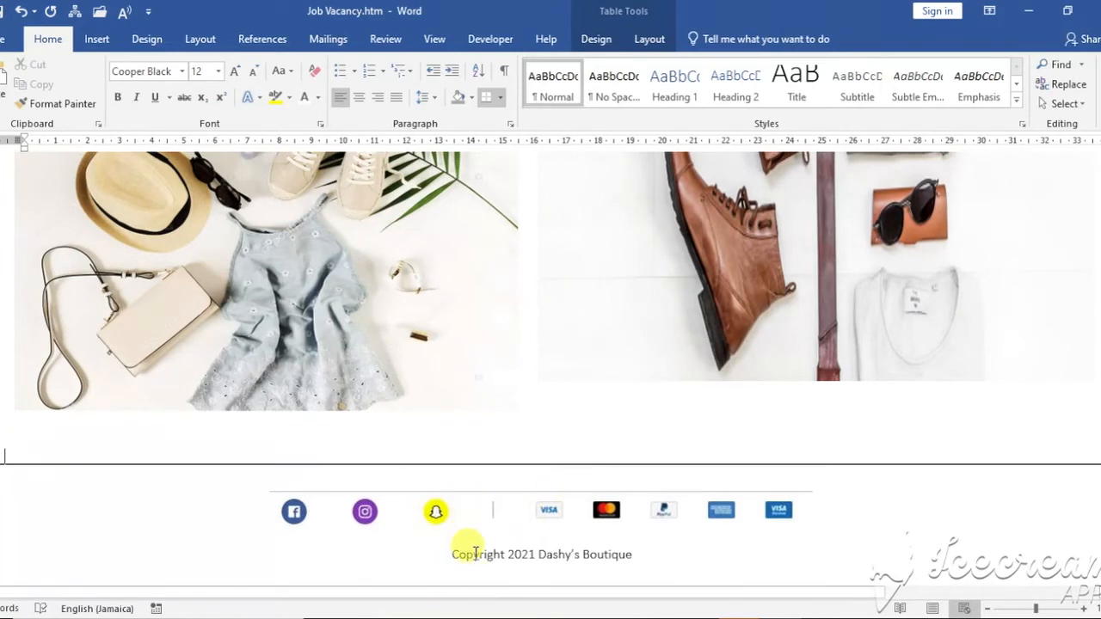
# Insert the picture "Job.jpg" from the SBA- Website folder below the navigation bar.
pyautogui.scroll(2, 478, 497)
pyautogui.scroll(4, 476, 497)
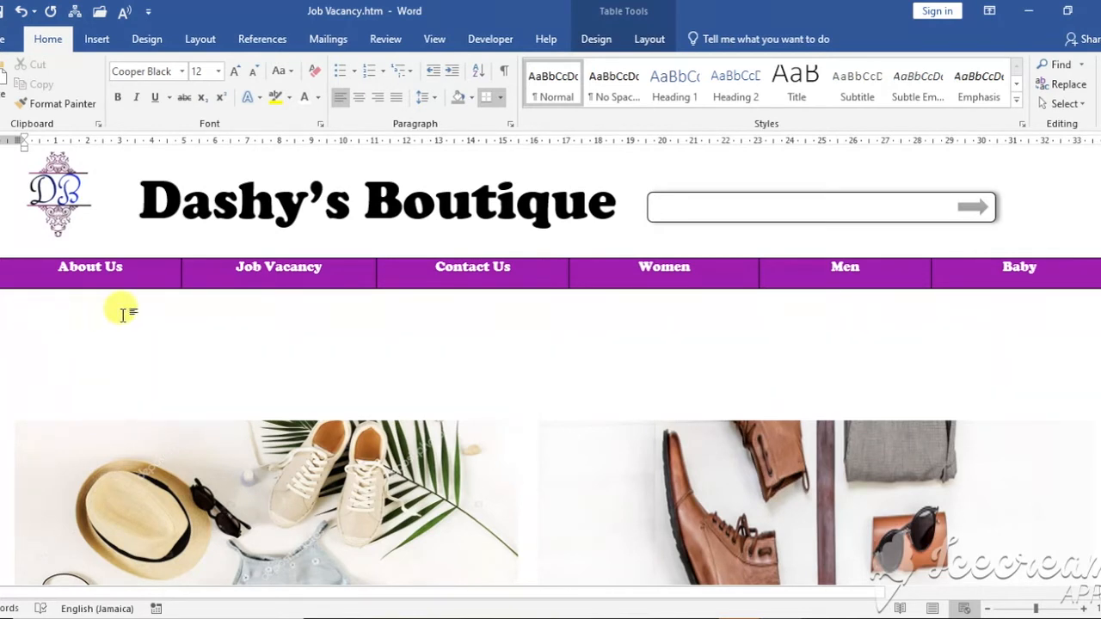
pyautogui.click(110, 40)
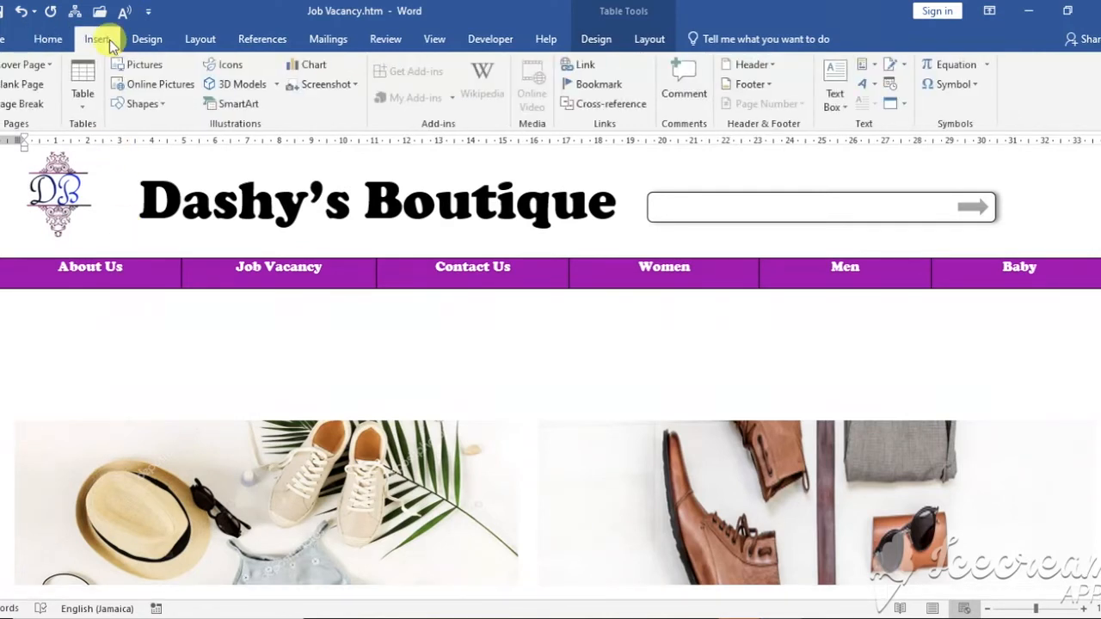
pyautogui.click(148, 66)
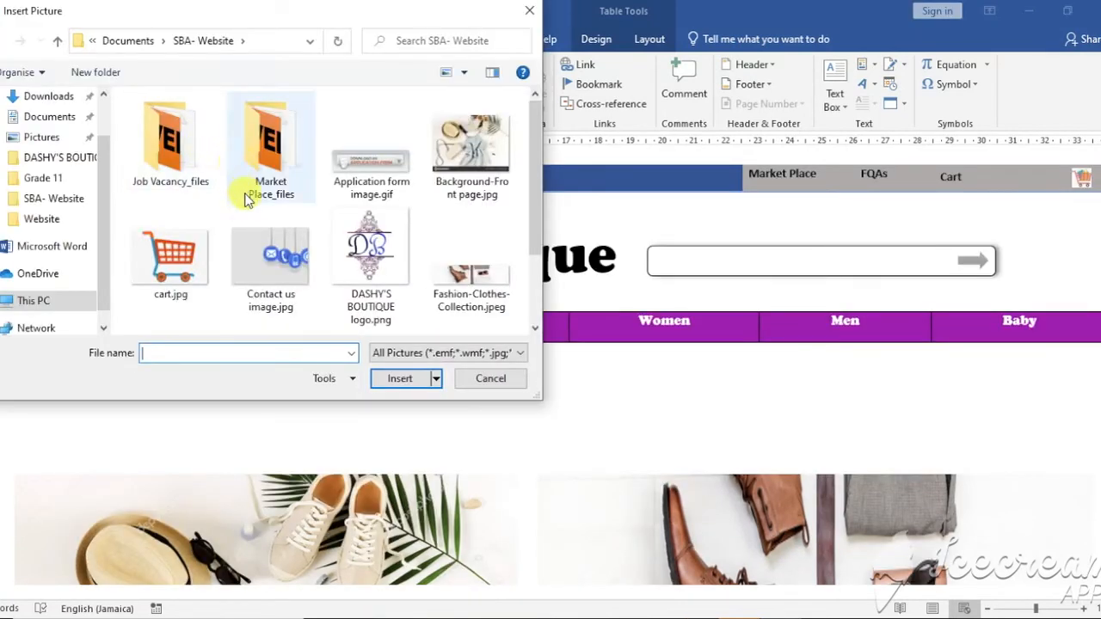
pyautogui.scroll(-1, 248, 220)
pyautogui.click(177, 262)
pyautogui.click(398, 378)
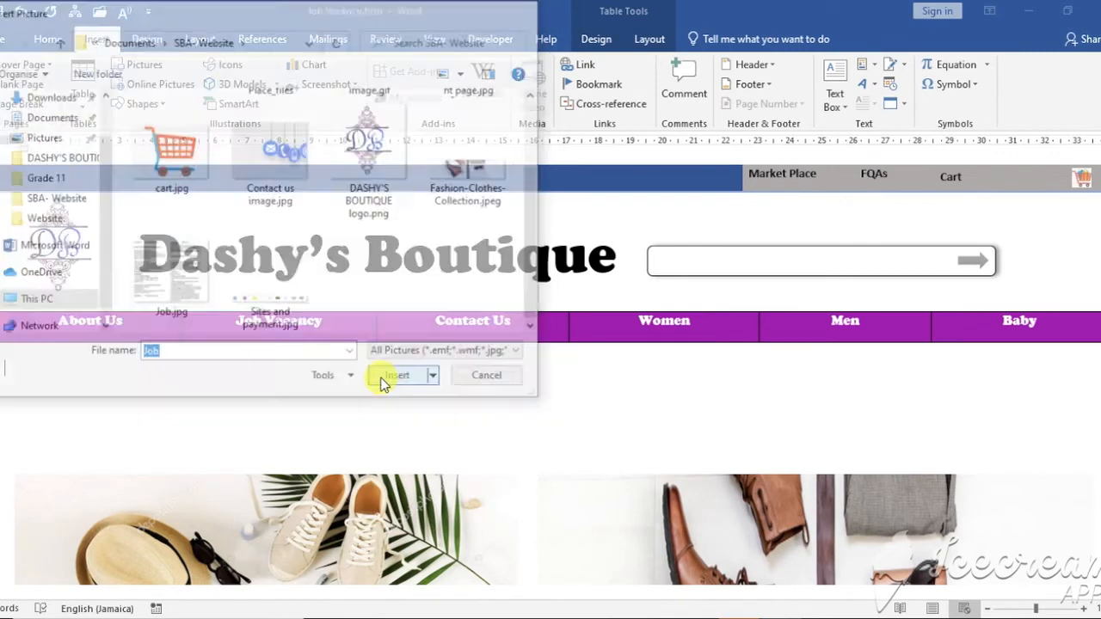
pyautogui.scroll(-3, 284, 327)
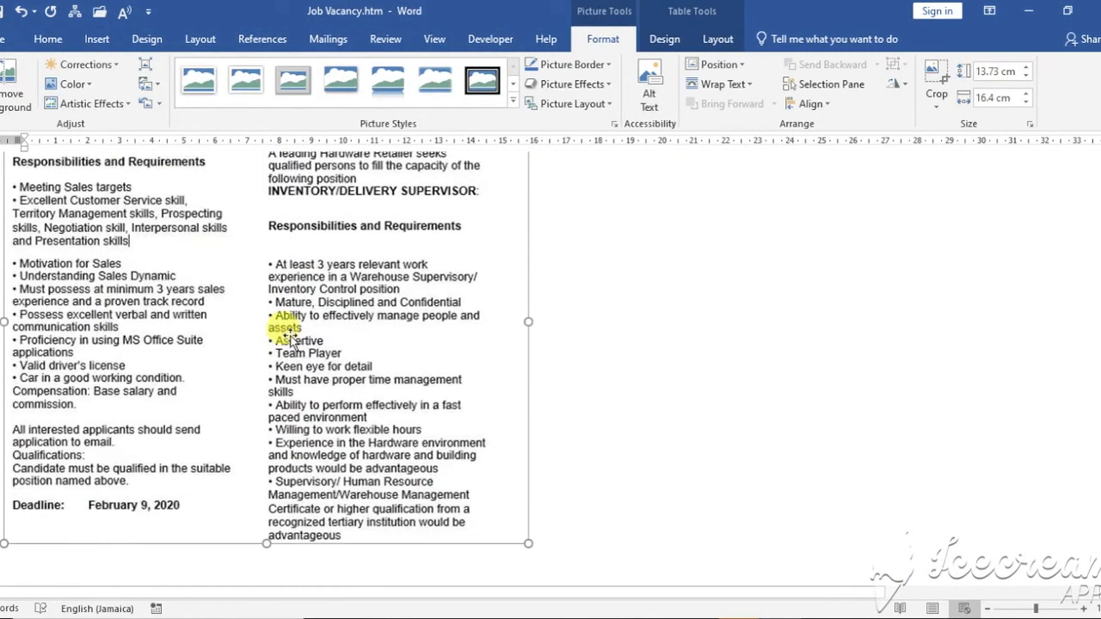
pyautogui.scroll(4, 112, 383)
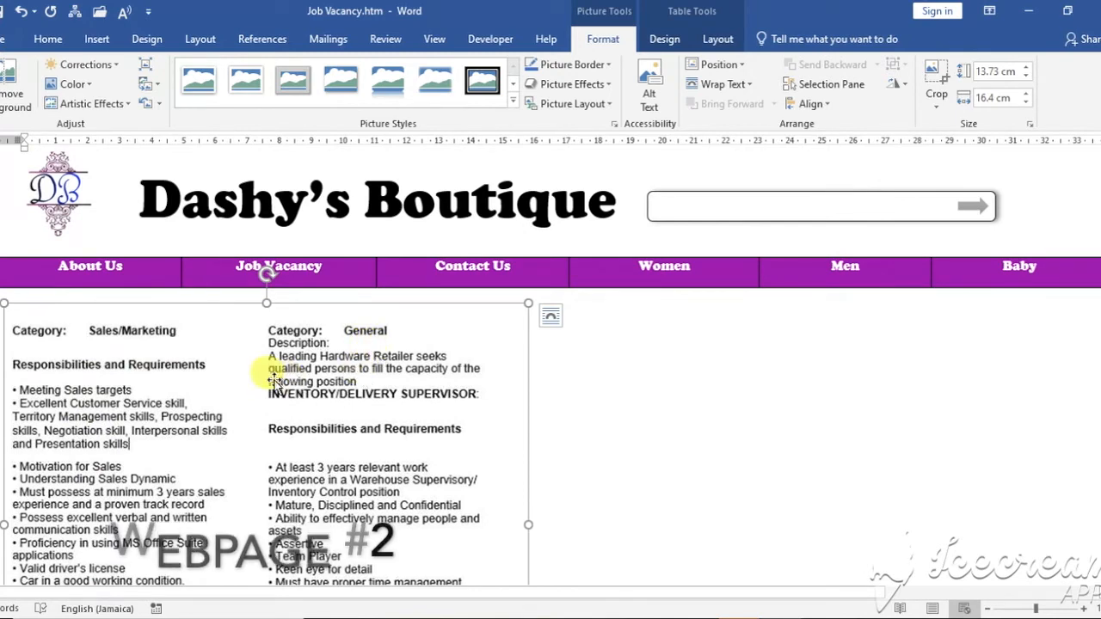
# Set the text wrapping of the job vacancy picture to Through.
pyautogui.click(602, 376)
pyautogui.scroll(-3, 602, 378)
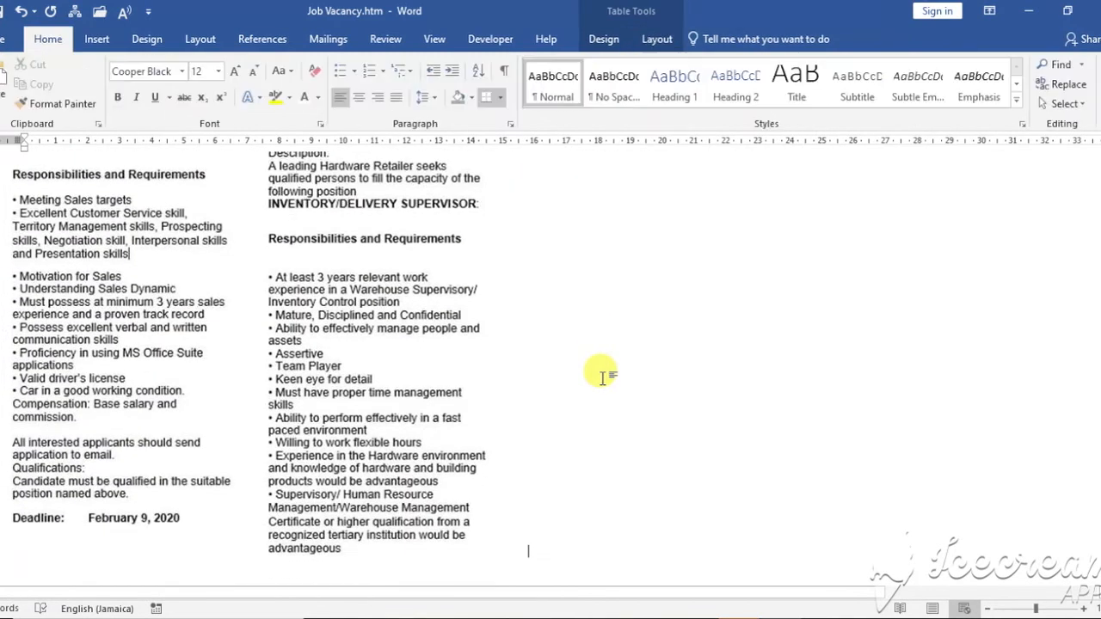
pyautogui.scroll(3, 603, 387)
pyautogui.click(383, 357)
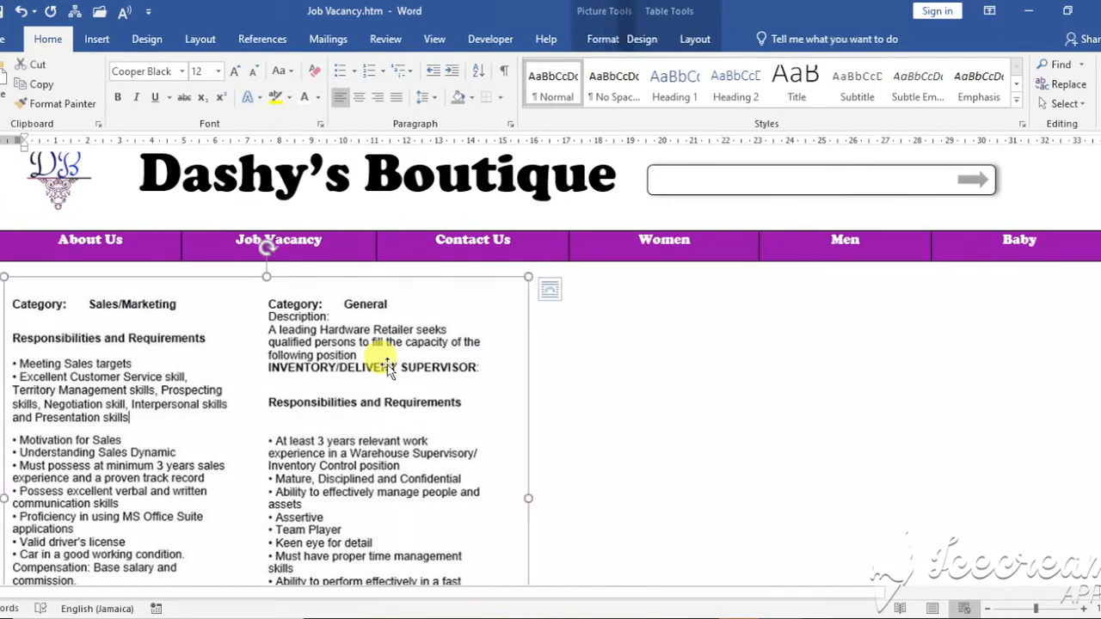
pyautogui.click(551, 293)
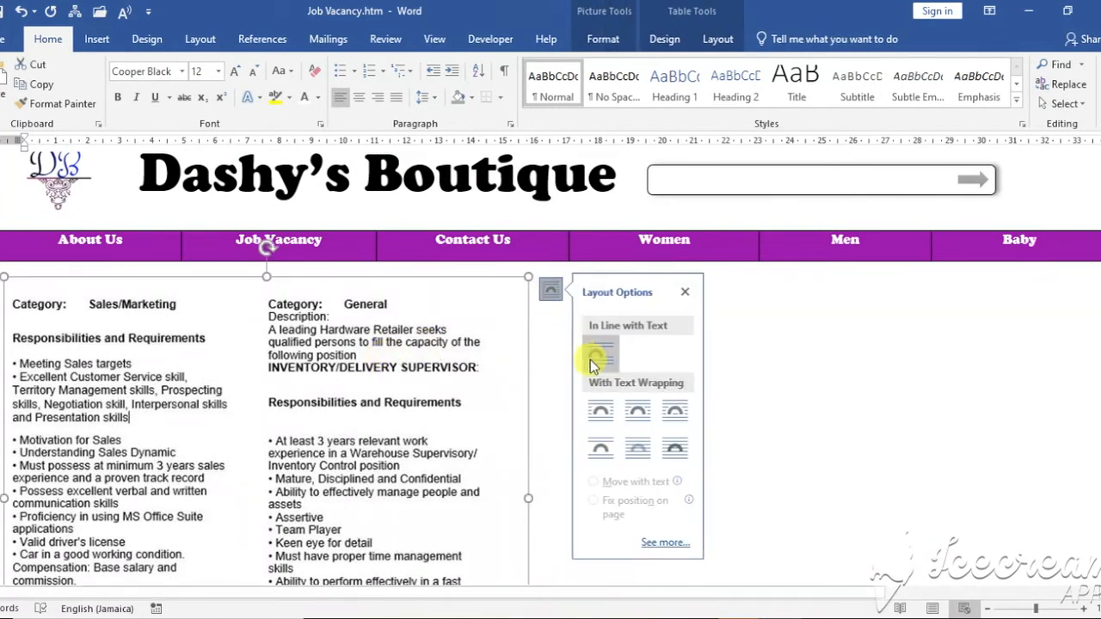
pyautogui.click(680, 410)
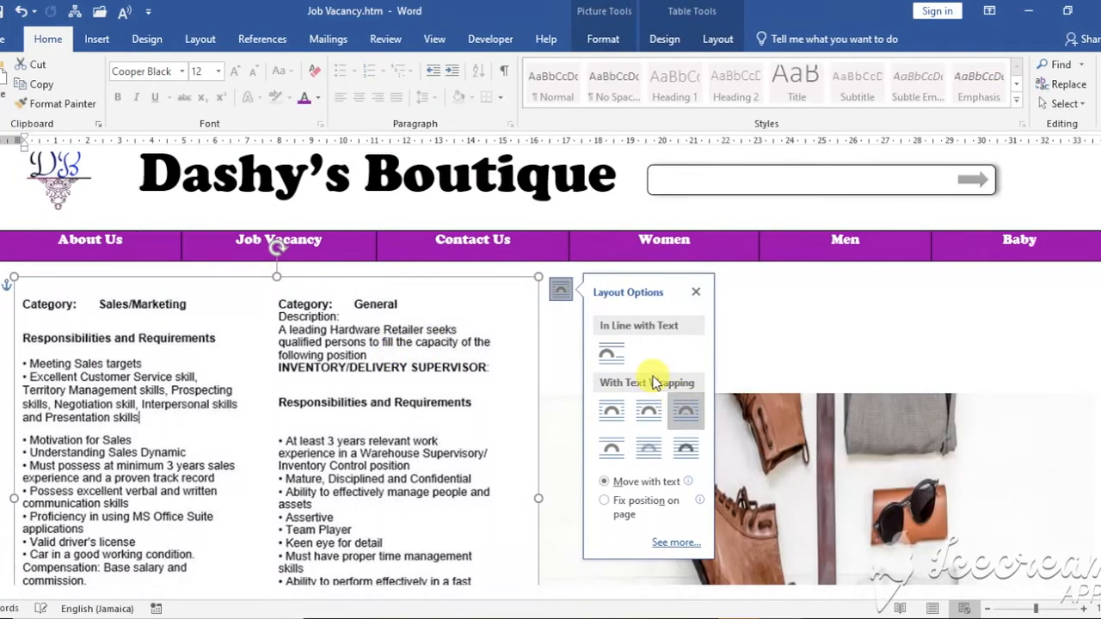
# Add blank lines beside the job vacancy picture until both fashion photos sit below it.
pyautogui.click(746, 366)
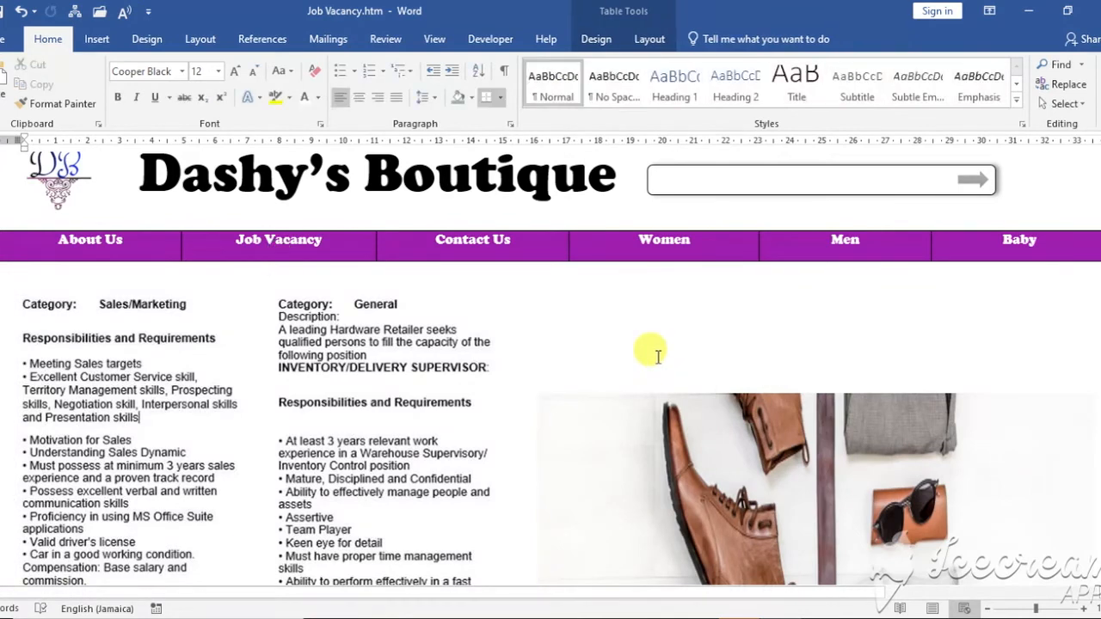
pyautogui.press('Return')
pyautogui.press('Return')
pyautogui.press('Return')
pyautogui.press('Return')
pyautogui.press('Return')
pyautogui.press('Return')
pyautogui.press('Return')
pyautogui.press('Return')
pyautogui.press('Return')
pyautogui.press('Return')
pyautogui.press('Return')
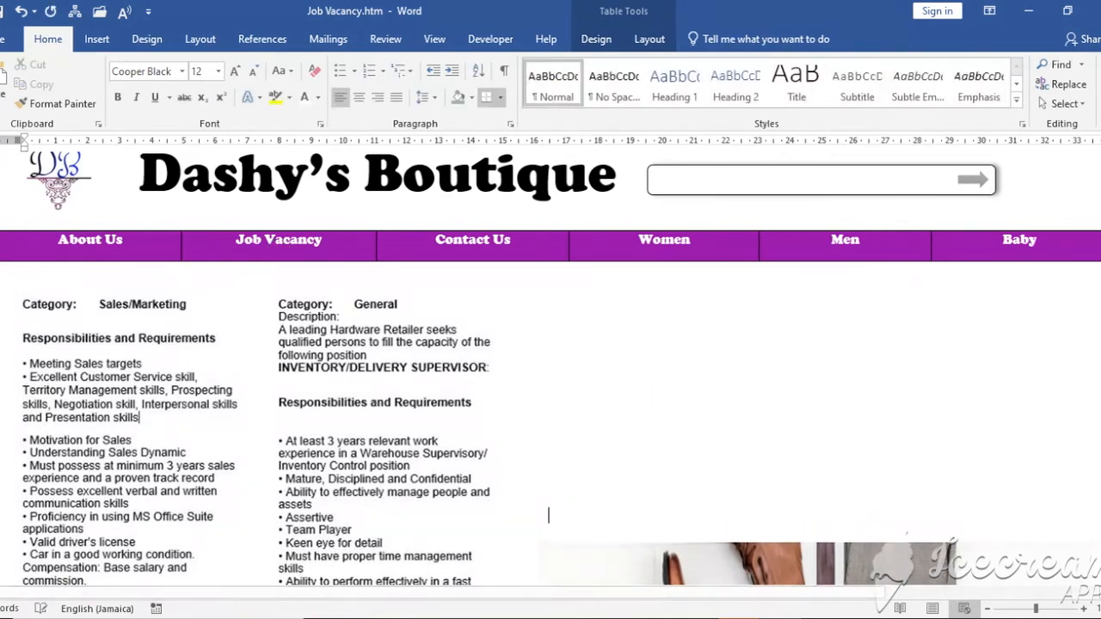
pyautogui.scroll(-2, 683, 405)
pyautogui.scroll(-4, 683, 411)
pyautogui.press('Return')
pyautogui.press('Return')
pyautogui.press('Return')
pyautogui.press('Return')
pyautogui.press('Return')
pyautogui.press('Return')
pyautogui.press('Return')
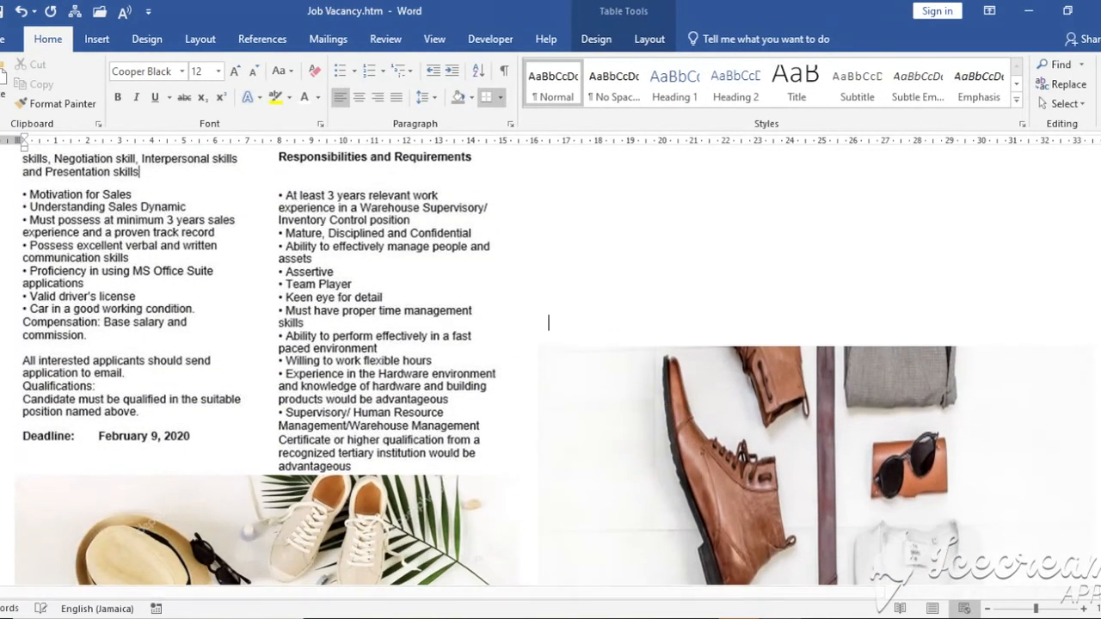
pyautogui.press('Return')
pyautogui.press('Return')
pyautogui.press('Return')
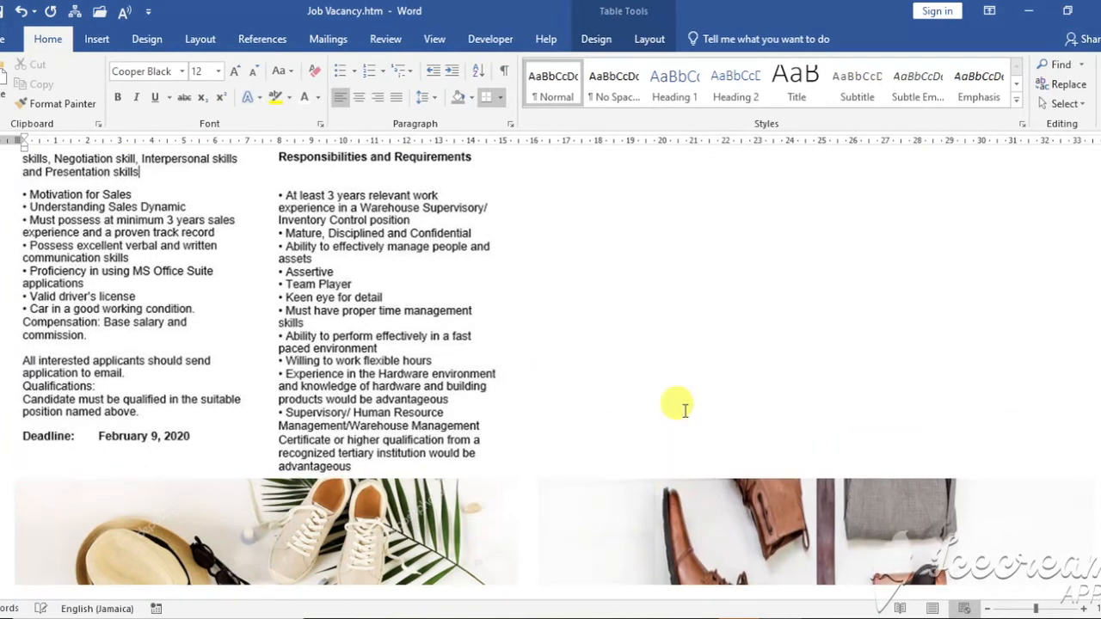
# Add the text "Apply here" in the blank area beside the job descriptions and set its font size to 16.
pyautogui.scroll(4, 683, 410)
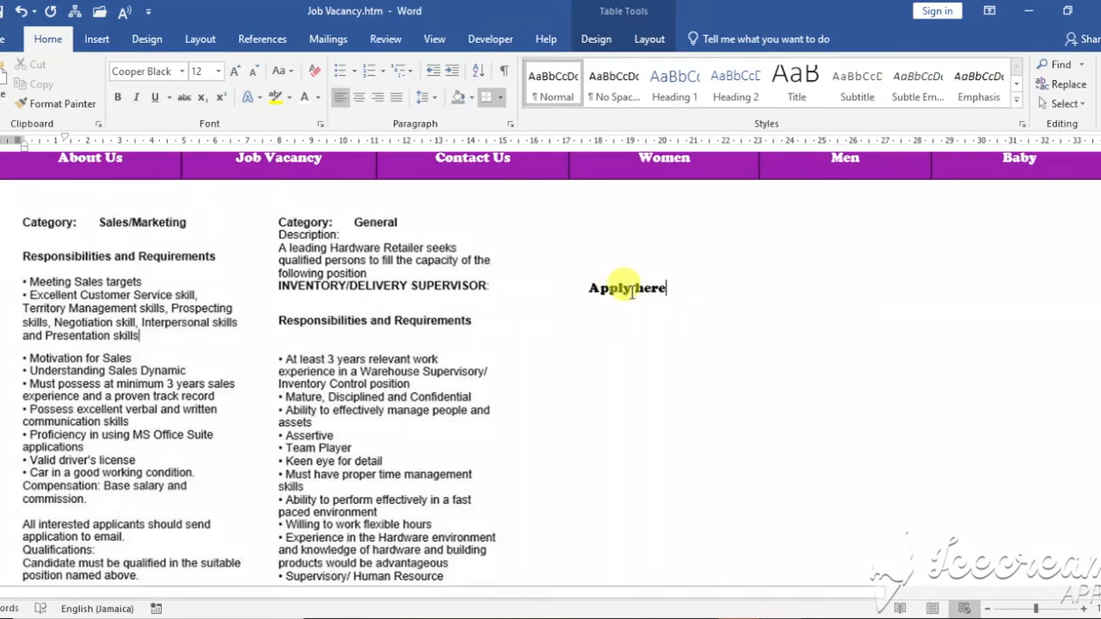
pyautogui.moveTo(674, 293); pyautogui.dragTo(592, 290)
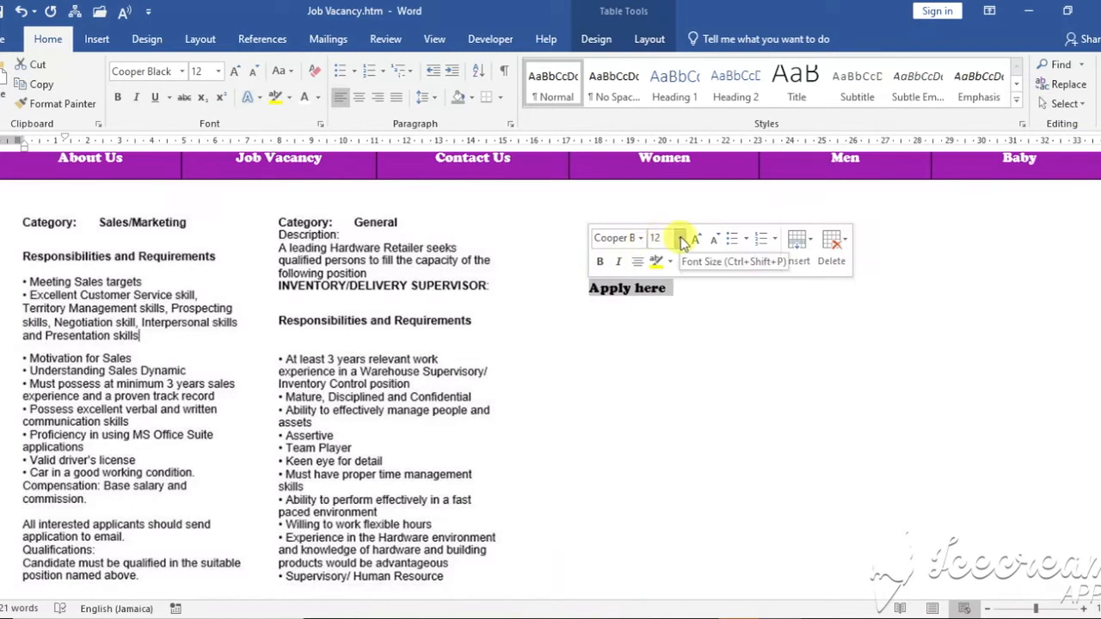
pyautogui.click(678, 238)
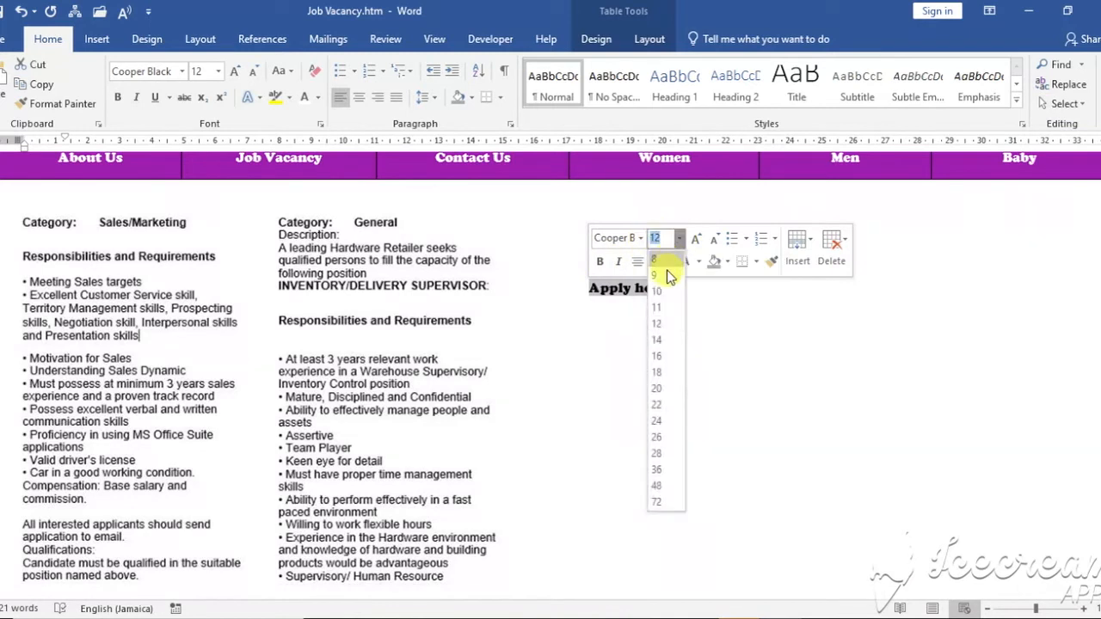
pyautogui.click(658, 356)
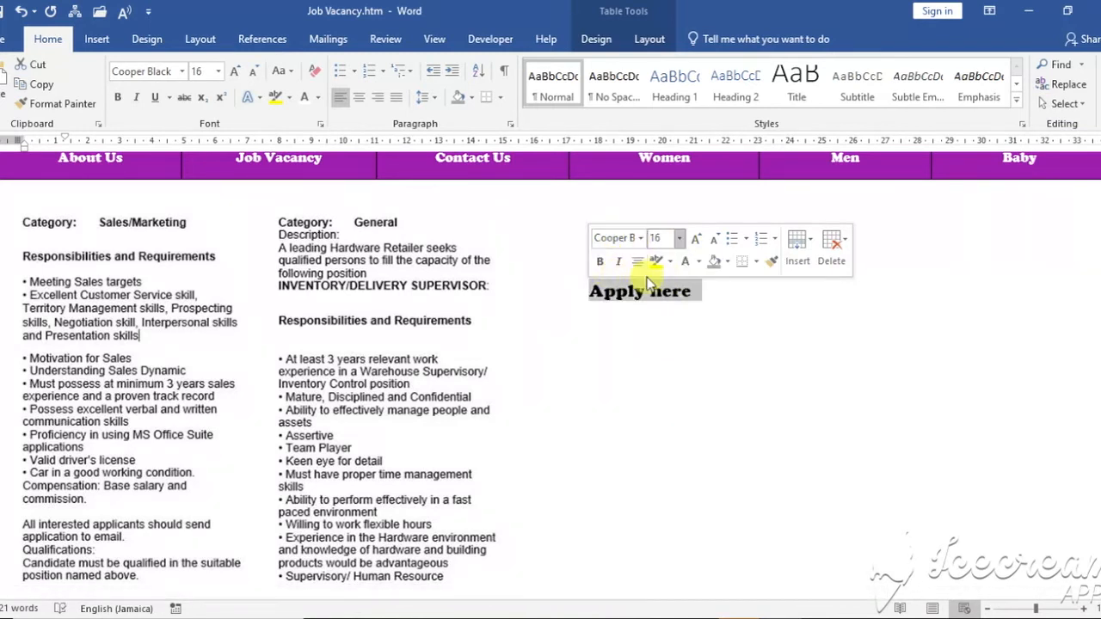
# Insert the picture "Application form image.gif" from the SBA- Website folder on a new line beneath "Apply here".
pyautogui.click(701, 297)
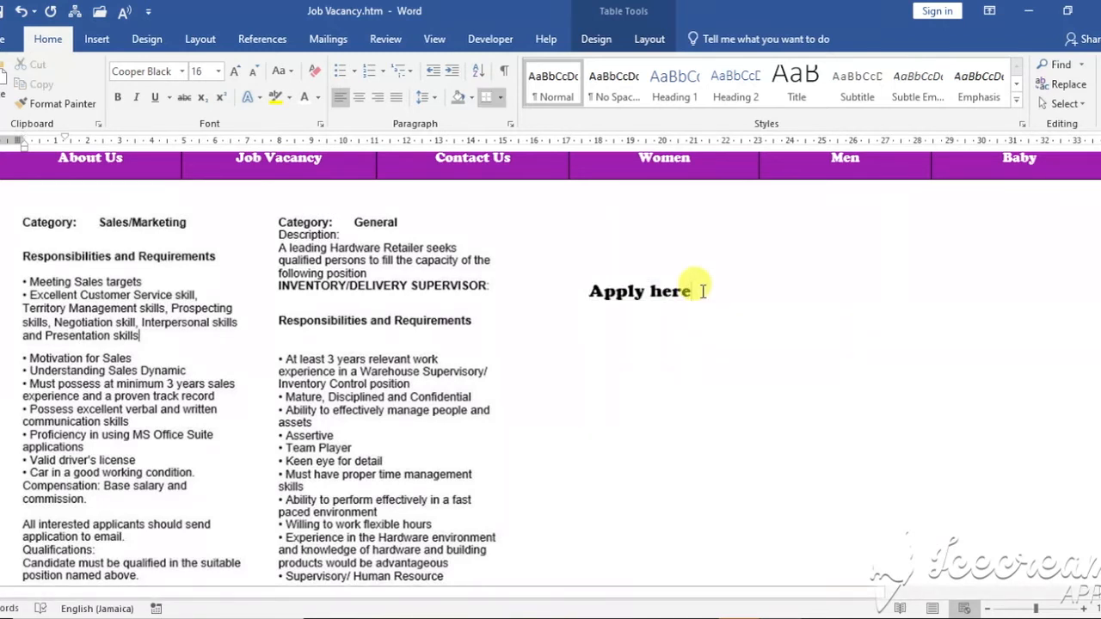
pyautogui.click(97, 39)
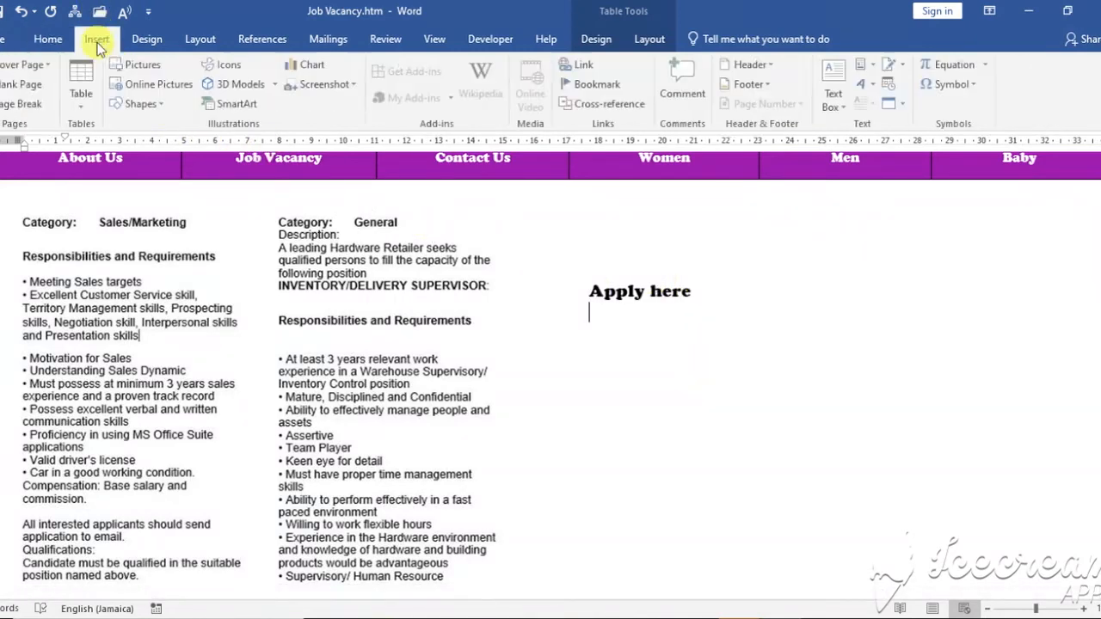
pyautogui.click(156, 68)
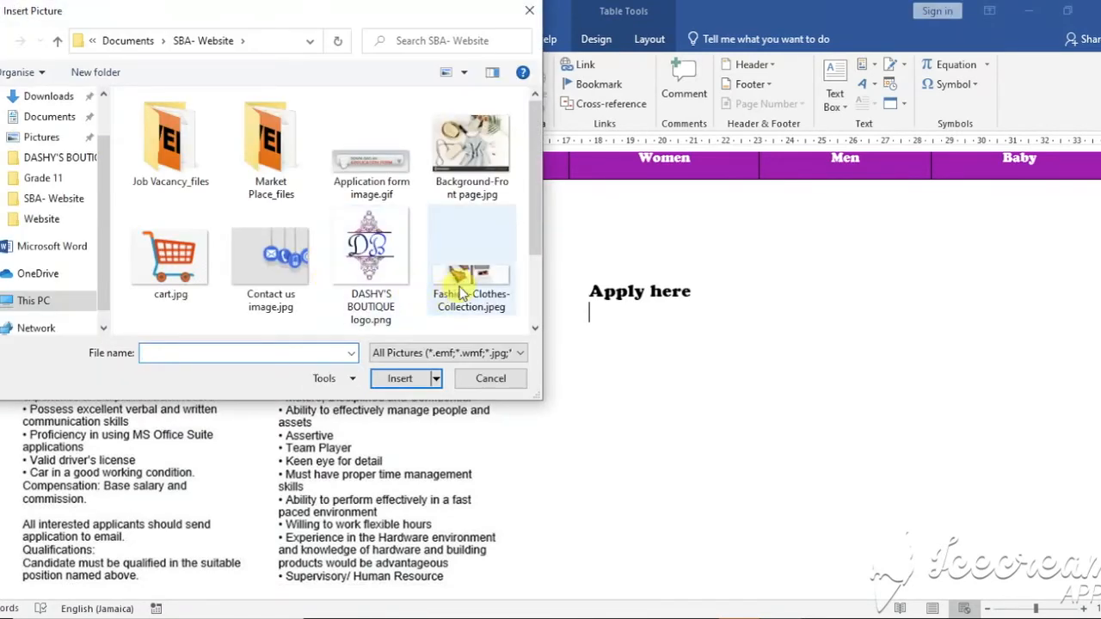
pyautogui.click(392, 179)
pyautogui.click(398, 378)
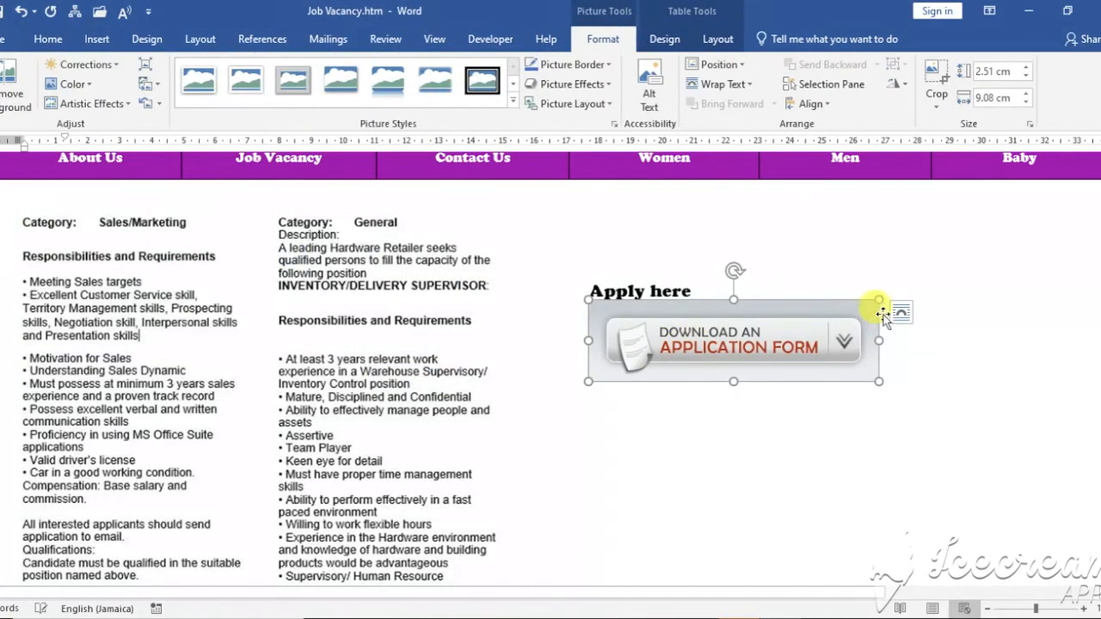
# Set the application form picture's text wrapping to Through and move the picture just beneath the "Apply here" text.
pyautogui.click(900, 313)
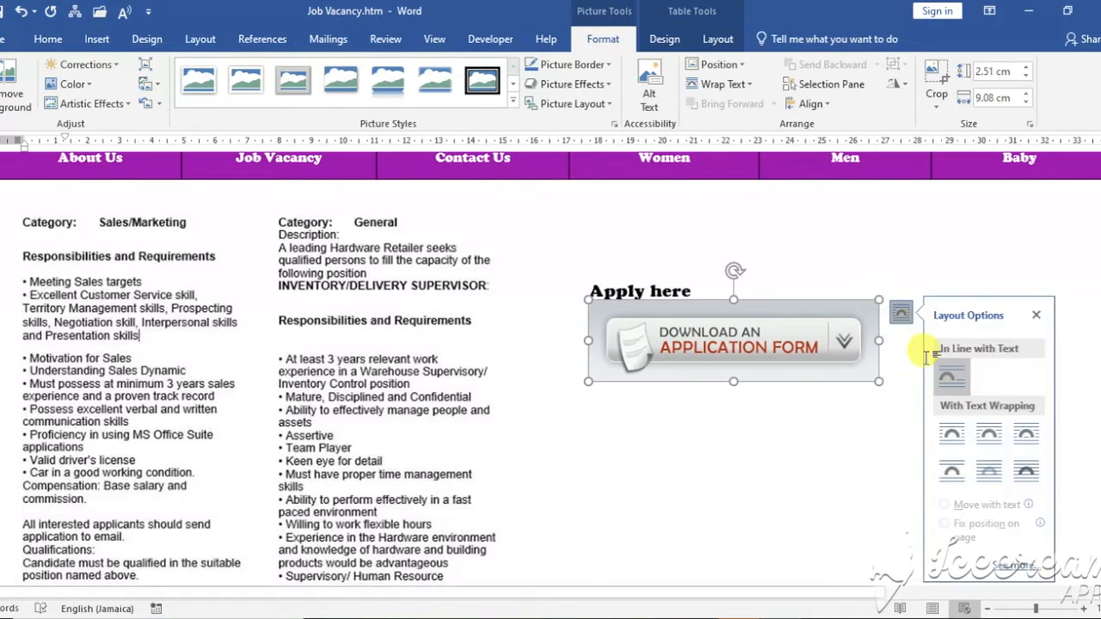
pyautogui.click(1023, 440)
pyautogui.moveTo(794, 326); pyautogui.dragTo(737, 340)
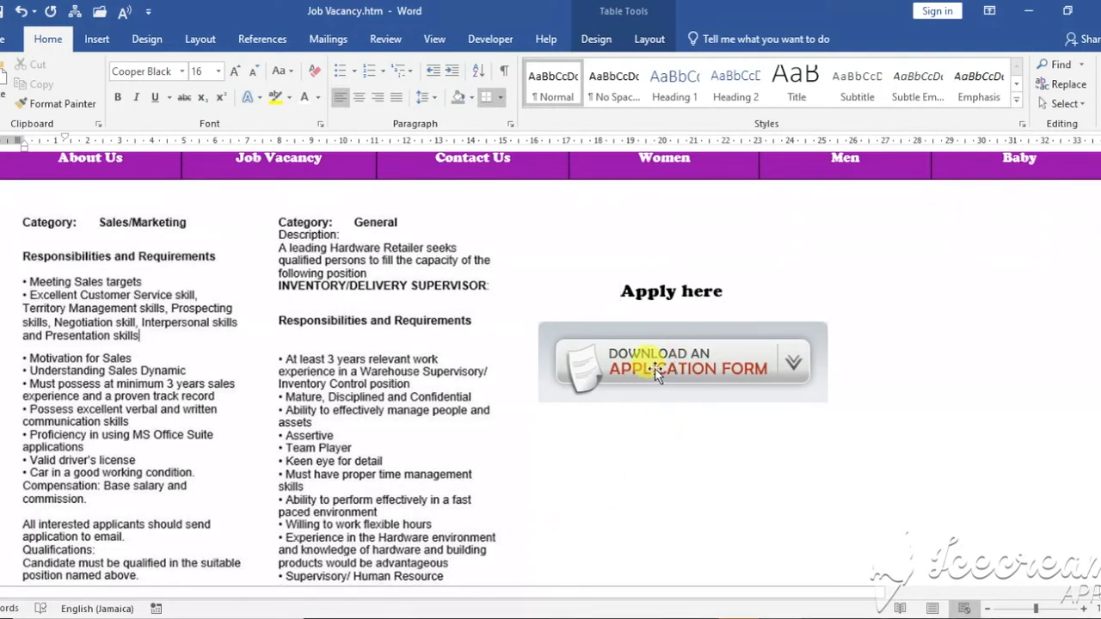
# Link the application form picture to the existing file "Application Form.docx" in the SBA- Website folder.
pyautogui.rightClick(655, 360)
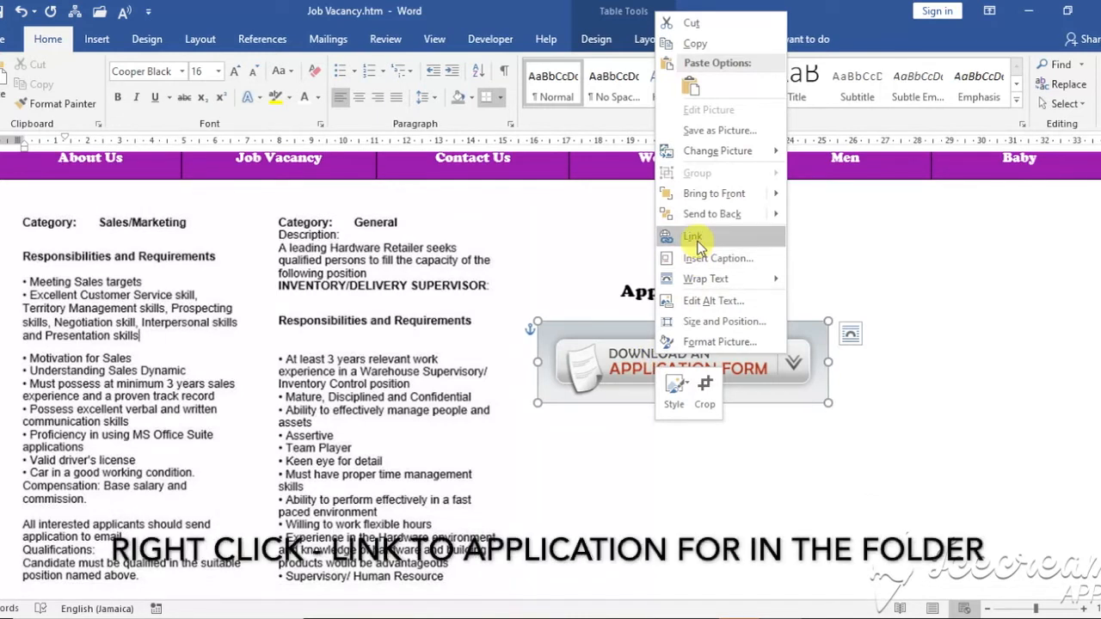
pyautogui.click(698, 245)
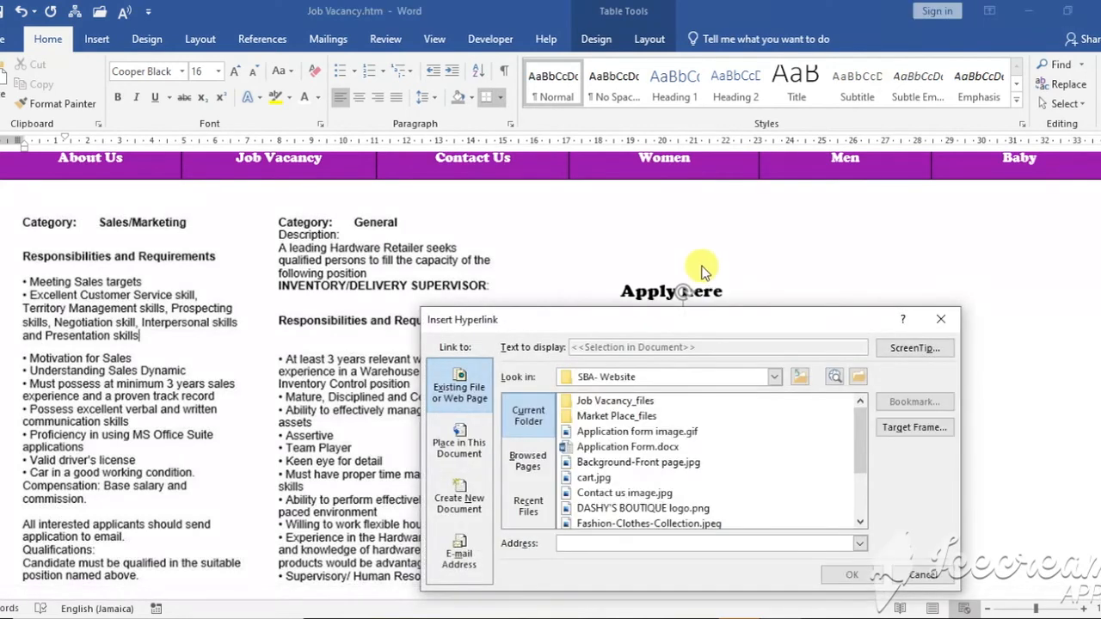
pyautogui.click(646, 449)
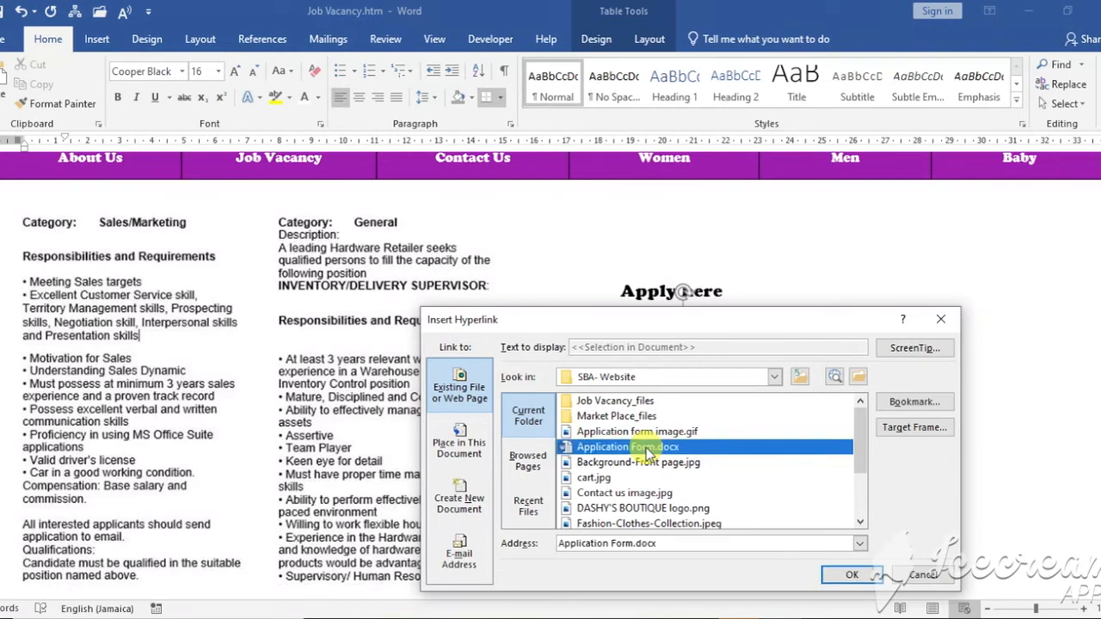
pyautogui.click(839, 574)
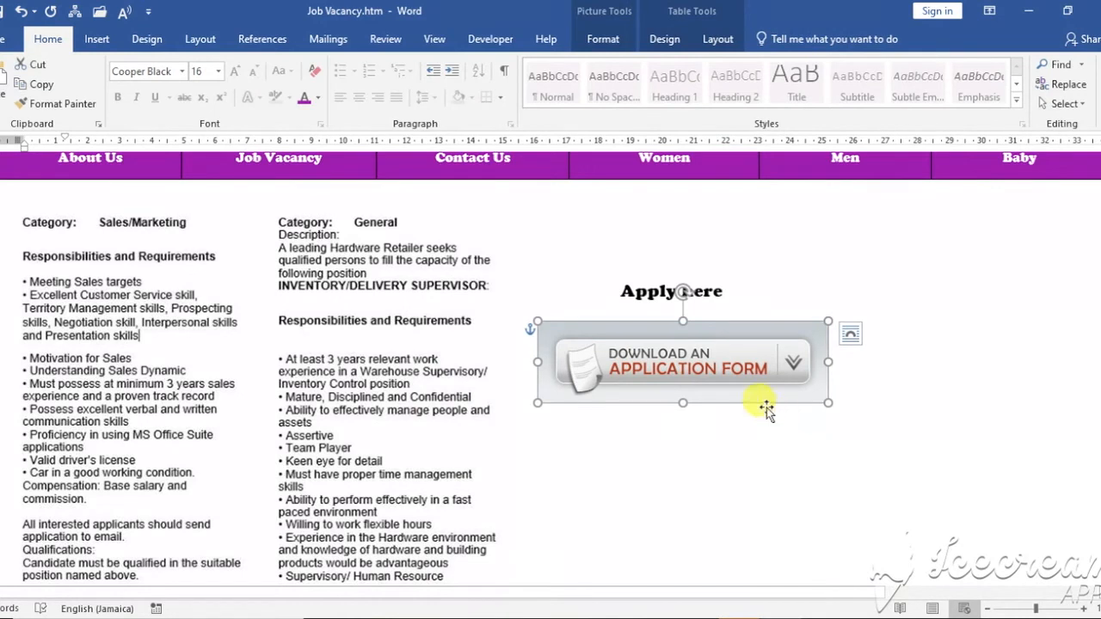
pyautogui.click(753, 443)
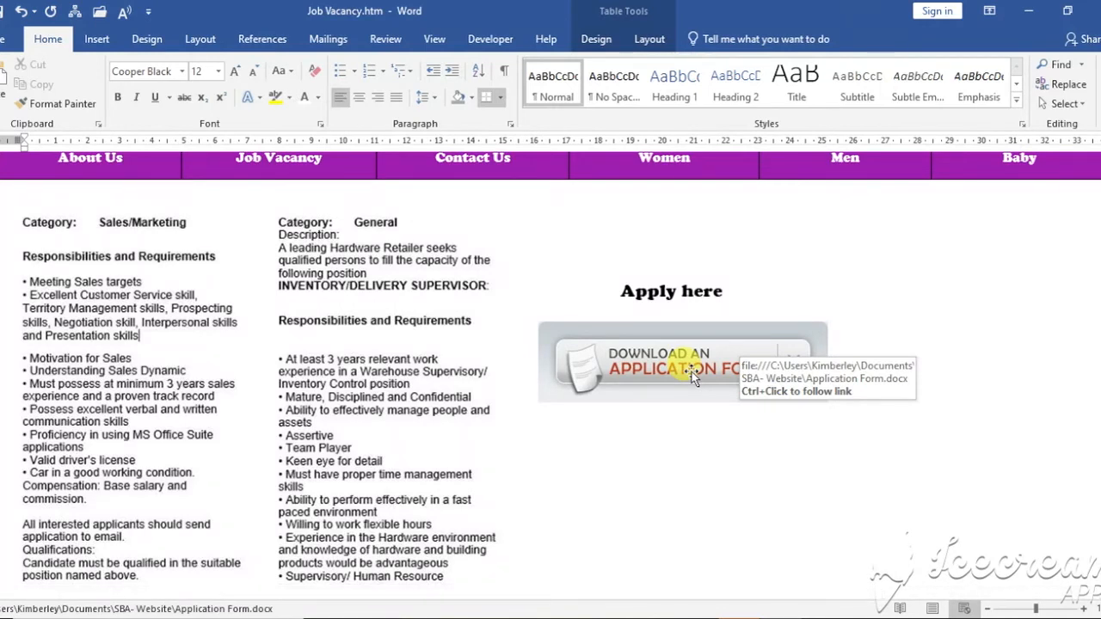
# Remove surplus blank lines above and below the two fashion photos on the job vacancy page.
pyautogui.scroll(-8, 630, 429)
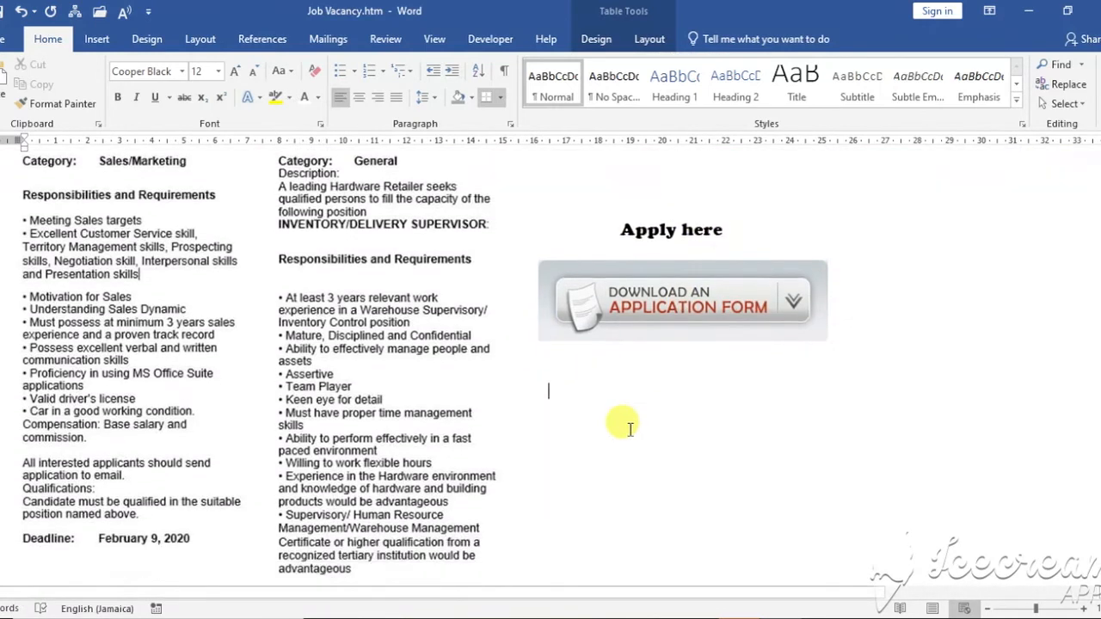
pyautogui.scroll(-5, 628, 429)
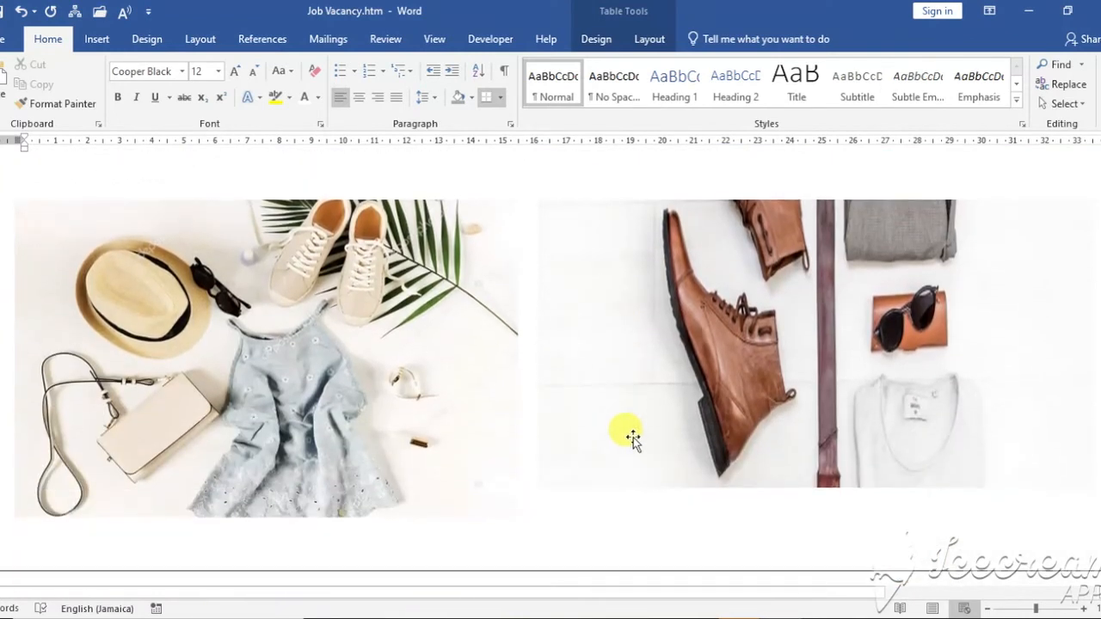
pyautogui.scroll(3, 633, 438)
pyautogui.scroll(5, 633, 438)
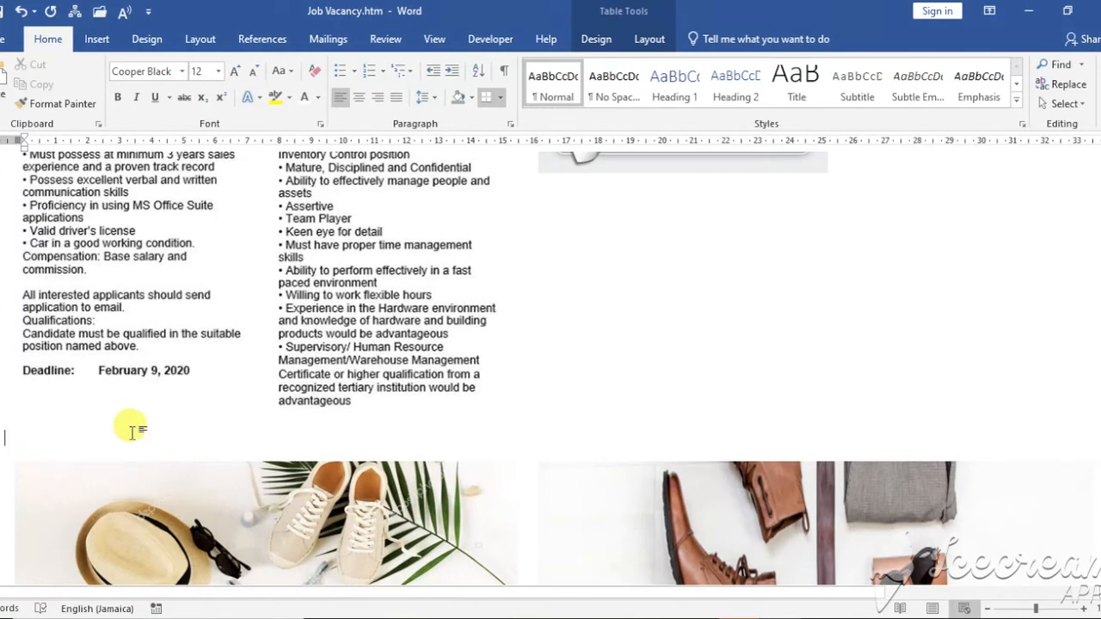
pyautogui.click(132, 432)
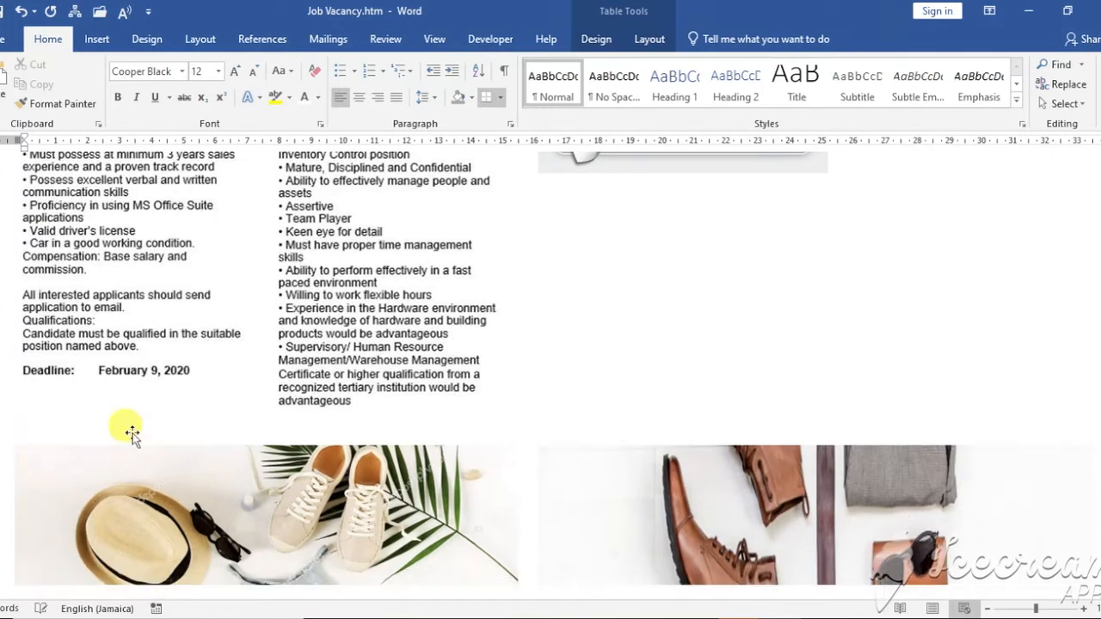
pyautogui.scroll(-6, 131, 431)
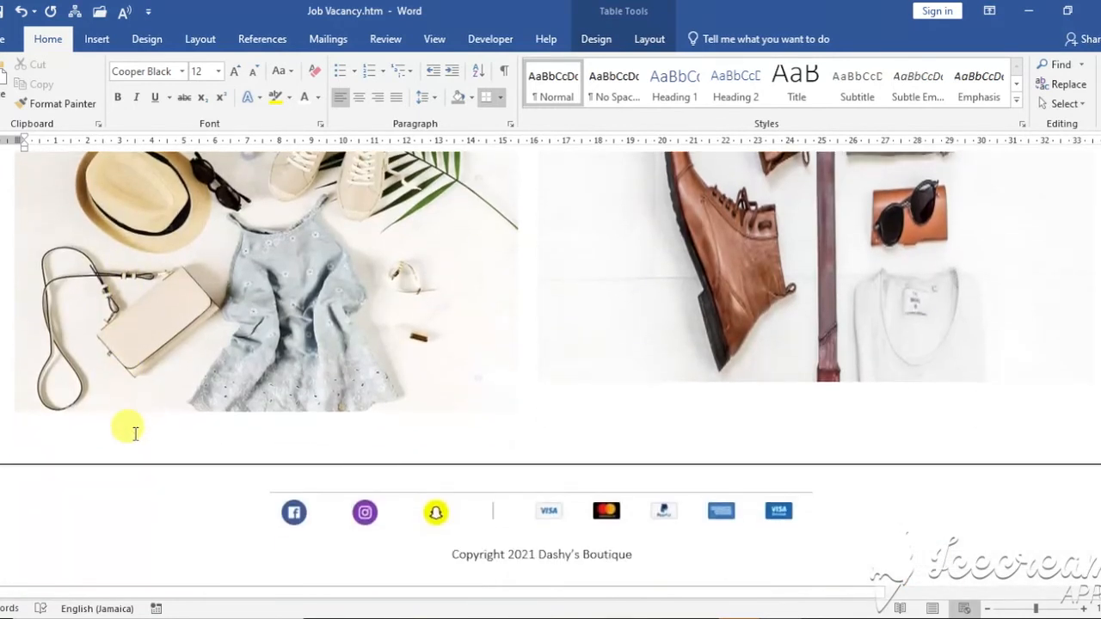
pyautogui.press('Delete')
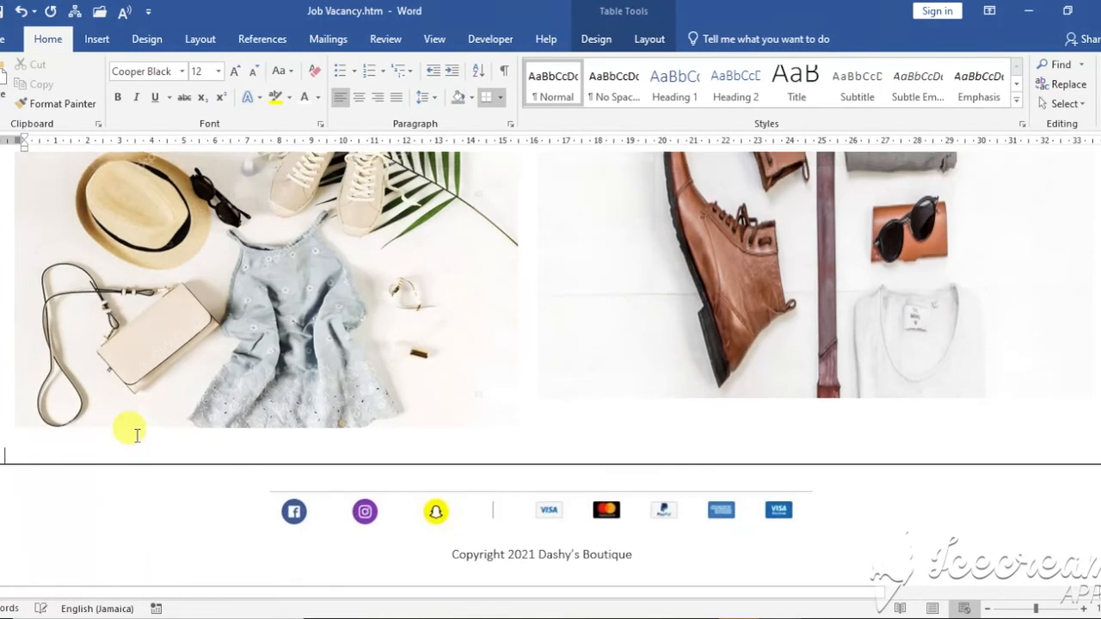
pyautogui.scroll(8, 176, 395)
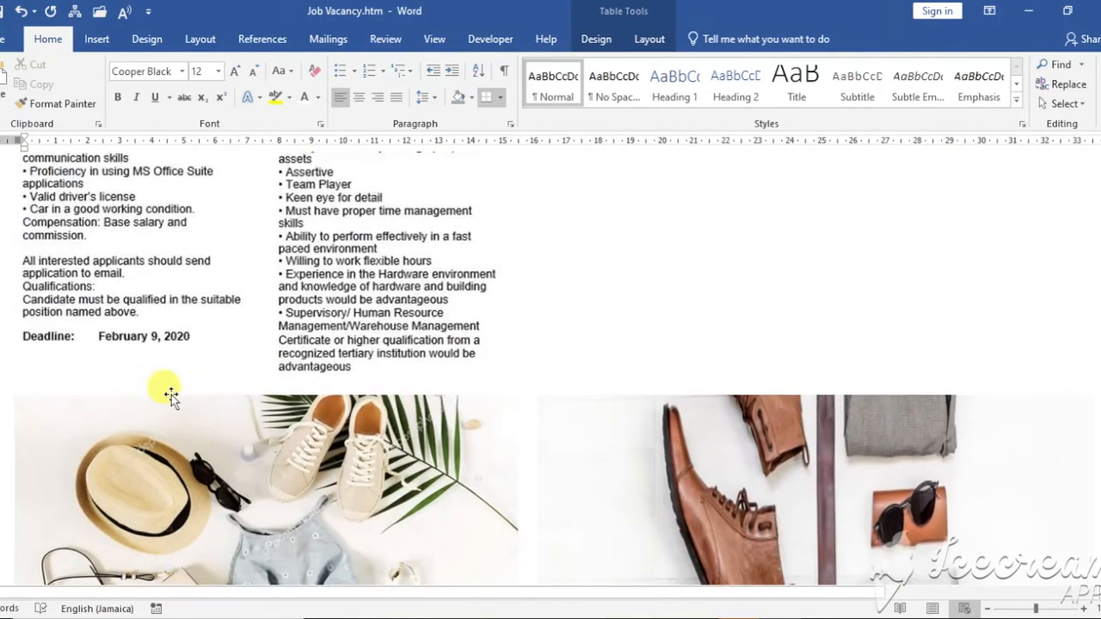
pyautogui.scroll(1, 172, 393)
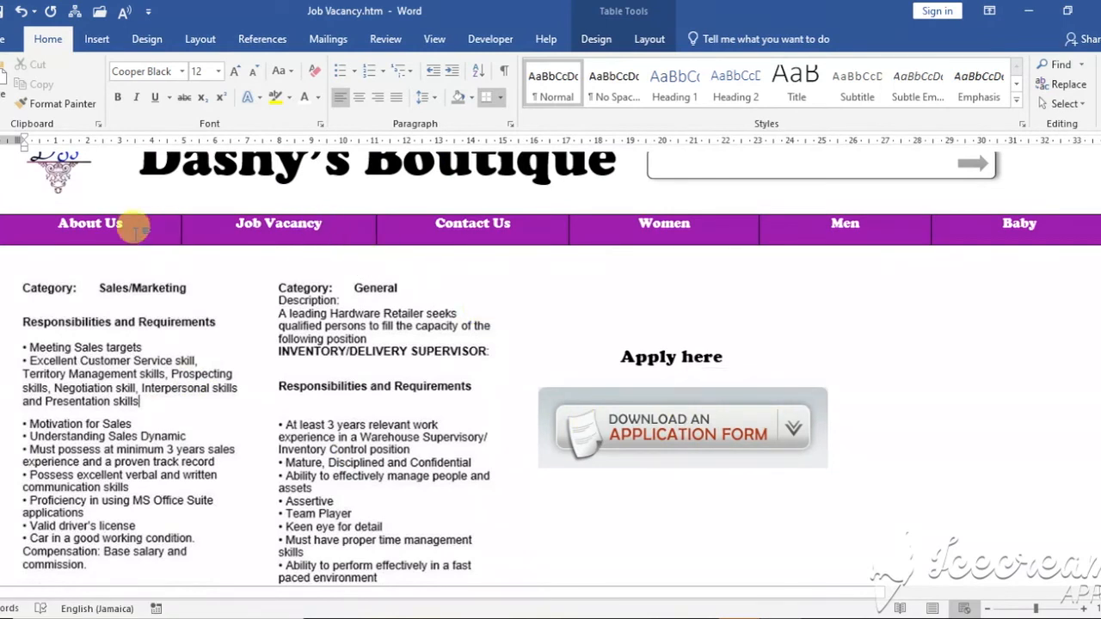
# Save the Job Vacancy page and save a copy of it as the web page "Contact Us.htm" in the SBA- Website folder.
pyautogui.click(3, 13)
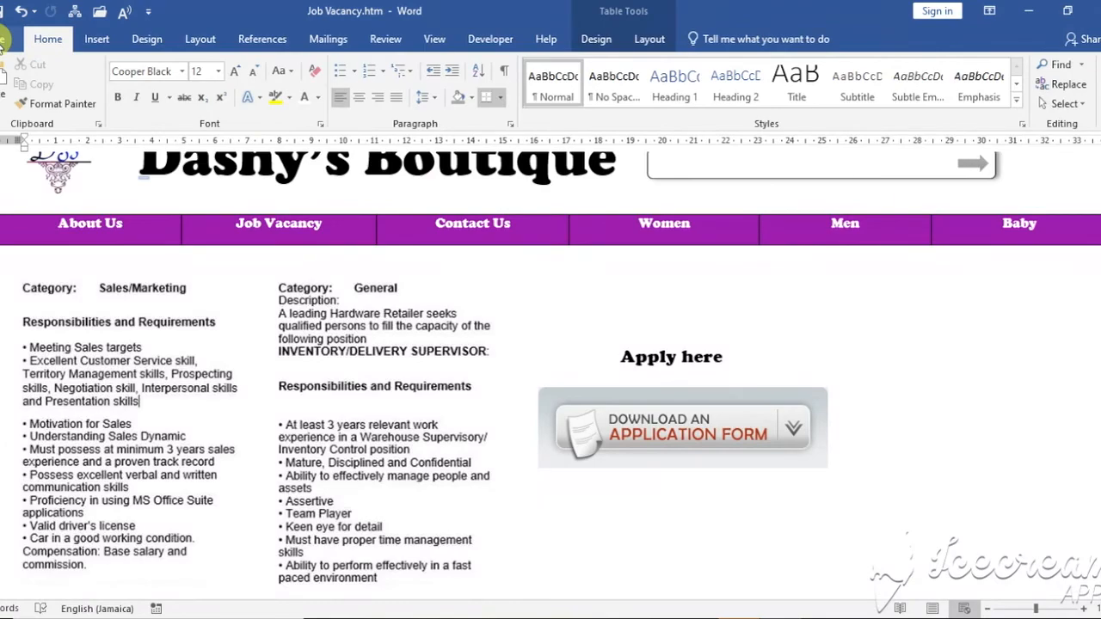
pyautogui.click(3, 40)
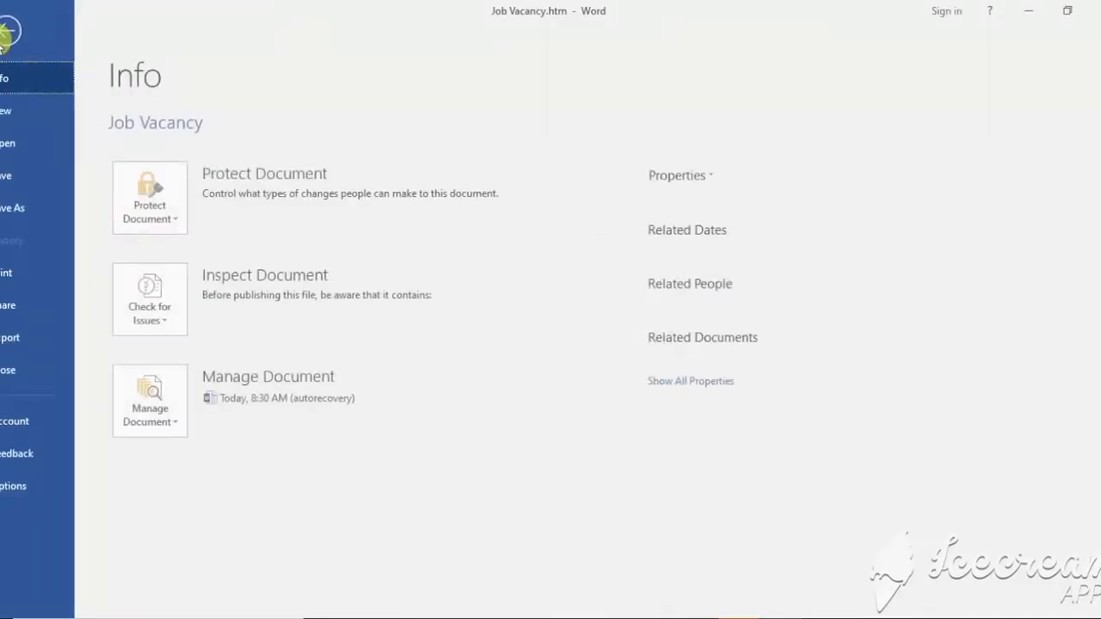
pyautogui.click(22, 212)
pyautogui.click(167, 215)
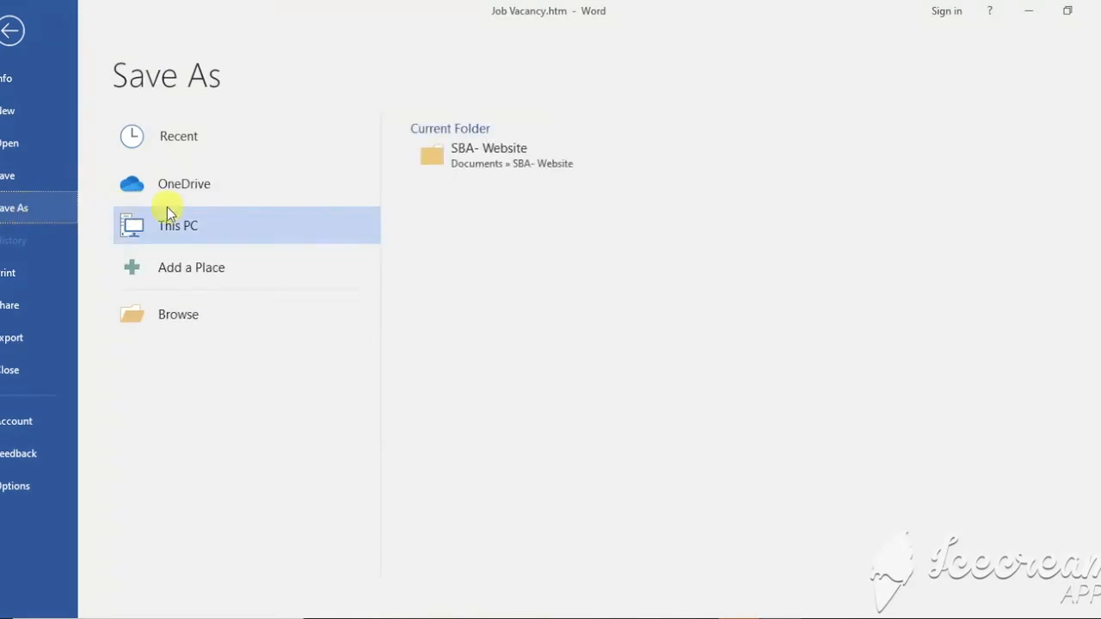
pyautogui.click(506, 154)
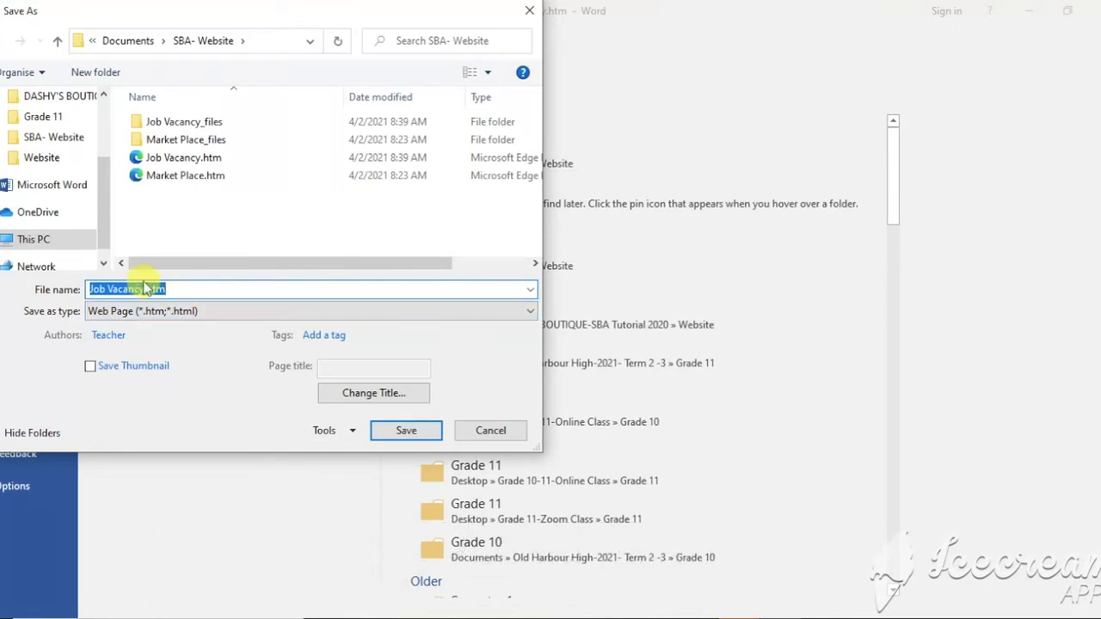
pyautogui.click(144, 289)
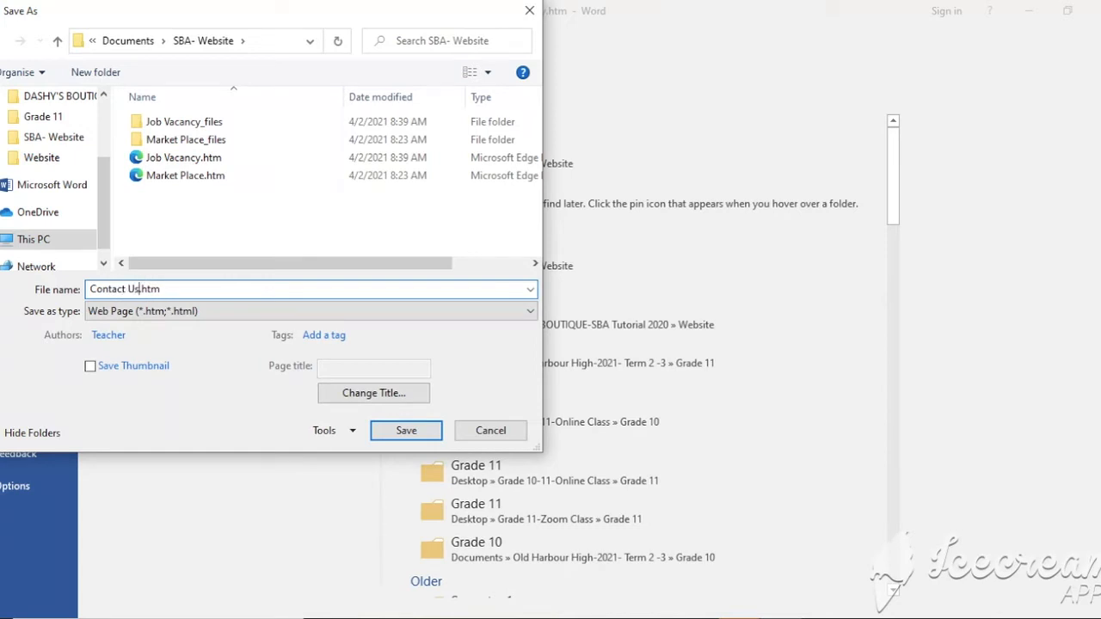
pyautogui.click(406, 432)
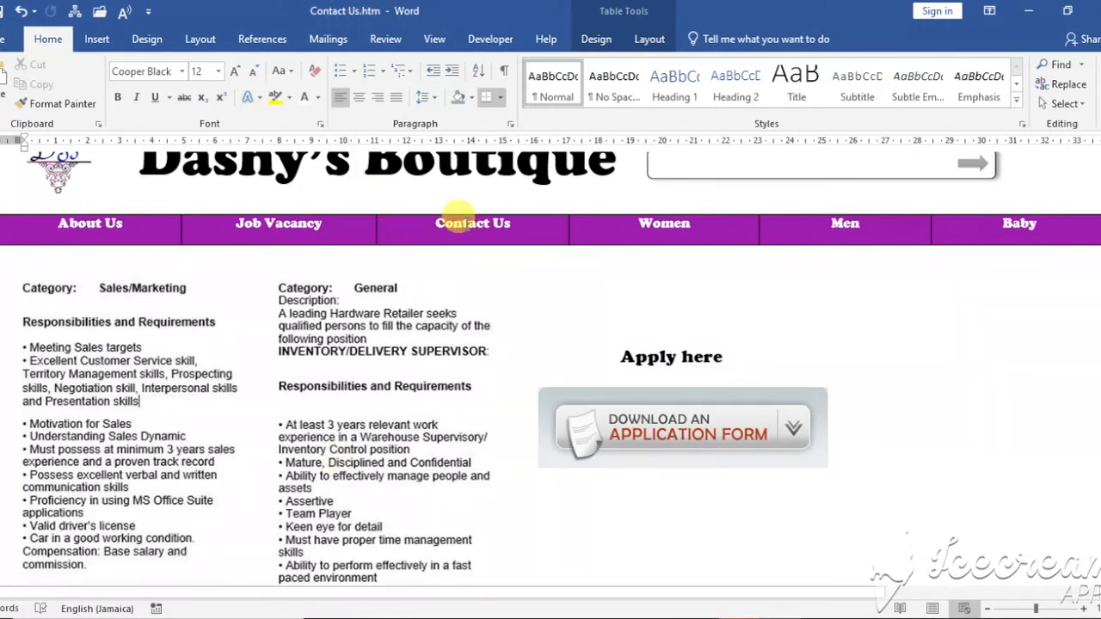
# Delete the job vacancy picture, the application form picture and the "Apply here" text from the Contact Us page.
pyautogui.click(419, 337)
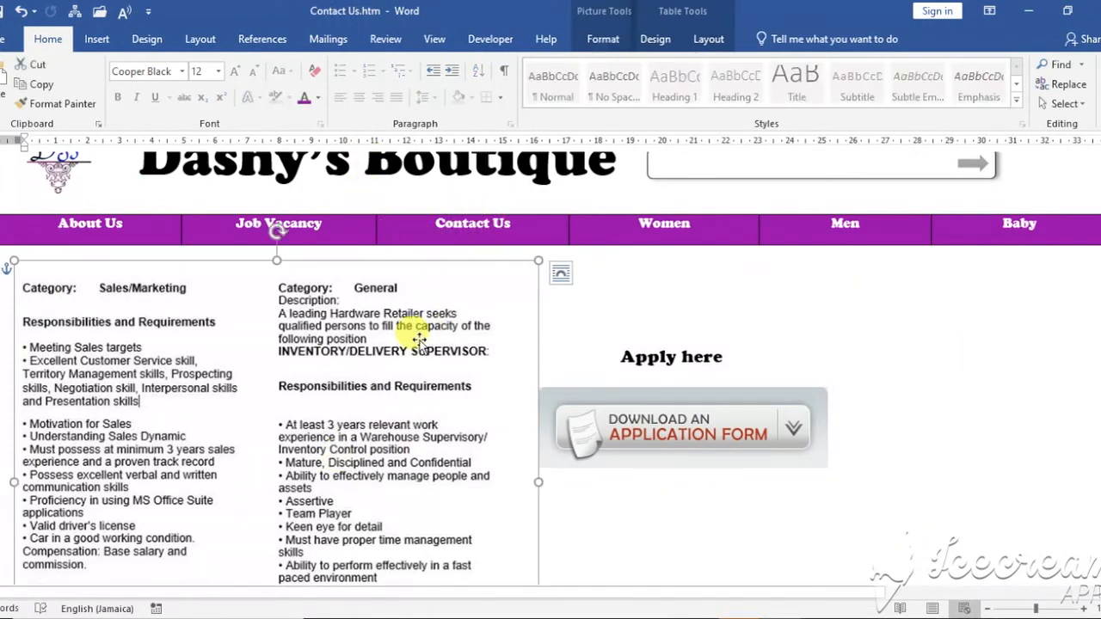
pyautogui.press('Delete')
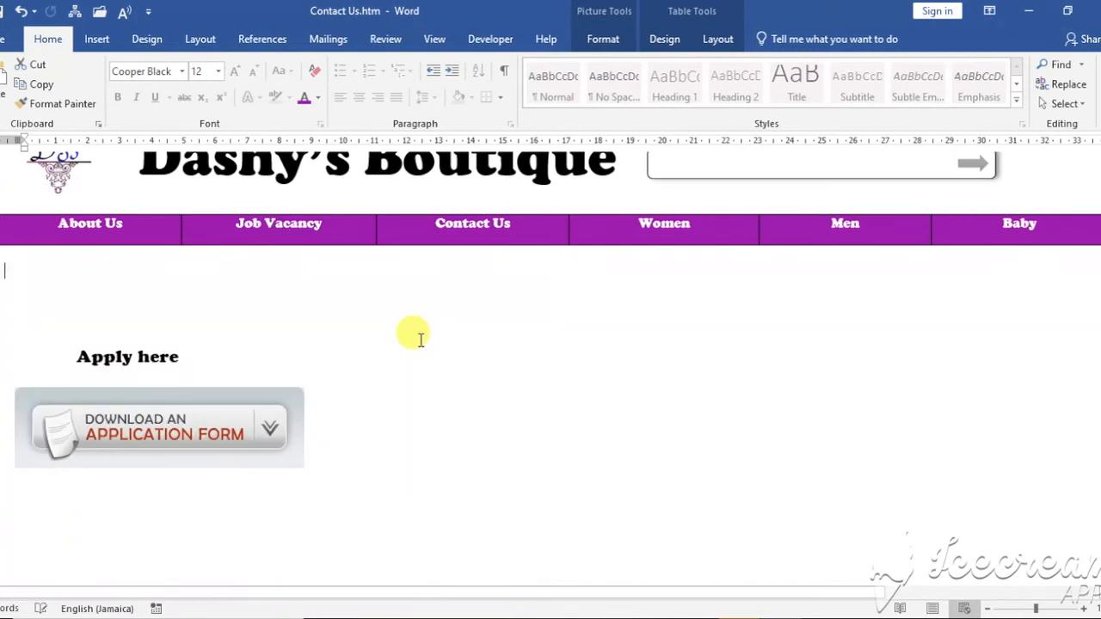
pyautogui.click(266, 424)
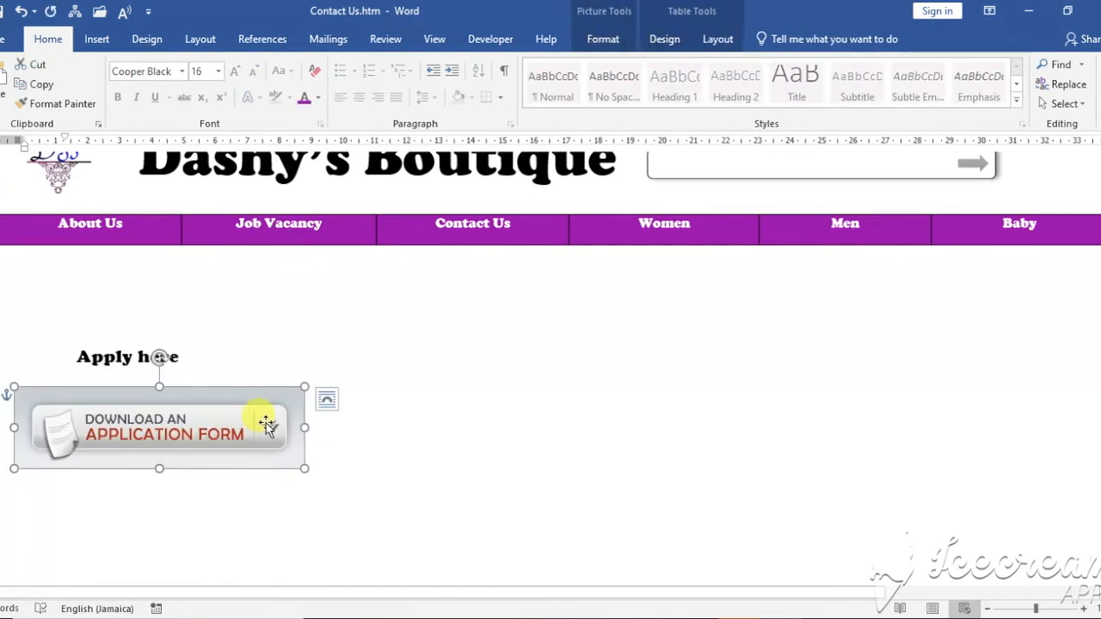
pyautogui.press('Delete')
pyautogui.click(175, 359)
pyautogui.moveTo(174, 360); pyautogui.dragTo(82, 356)
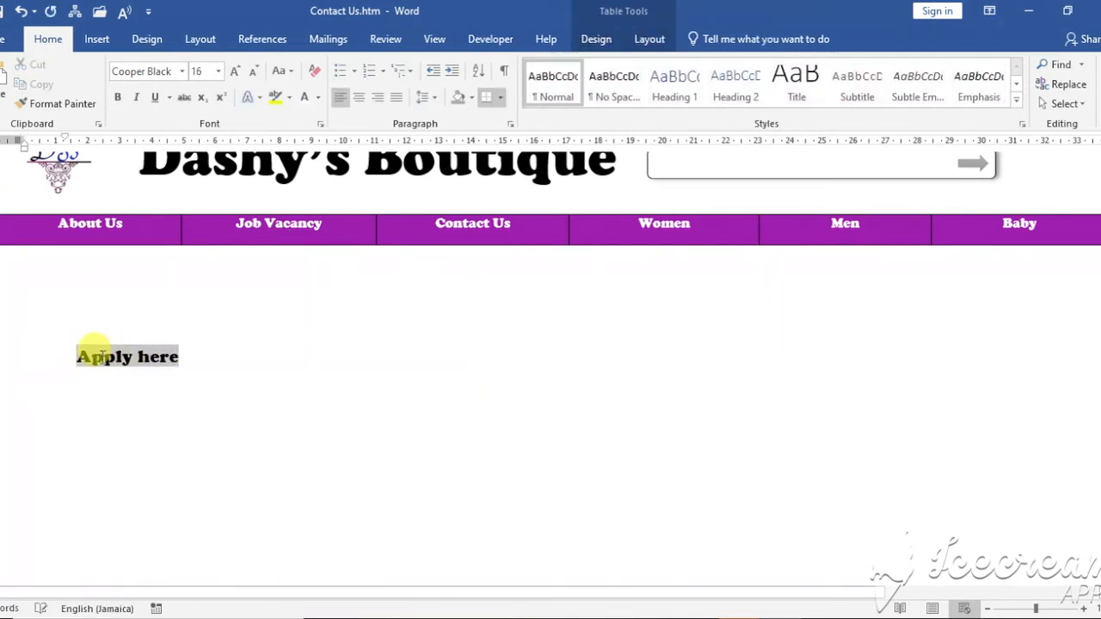
pyautogui.press('Delete')
# Insert the picture "Contact us image.jpg" from the SBA- Website folder in the blank area beneath the navigation bar.
pyautogui.scroll(-5, 278, 398)
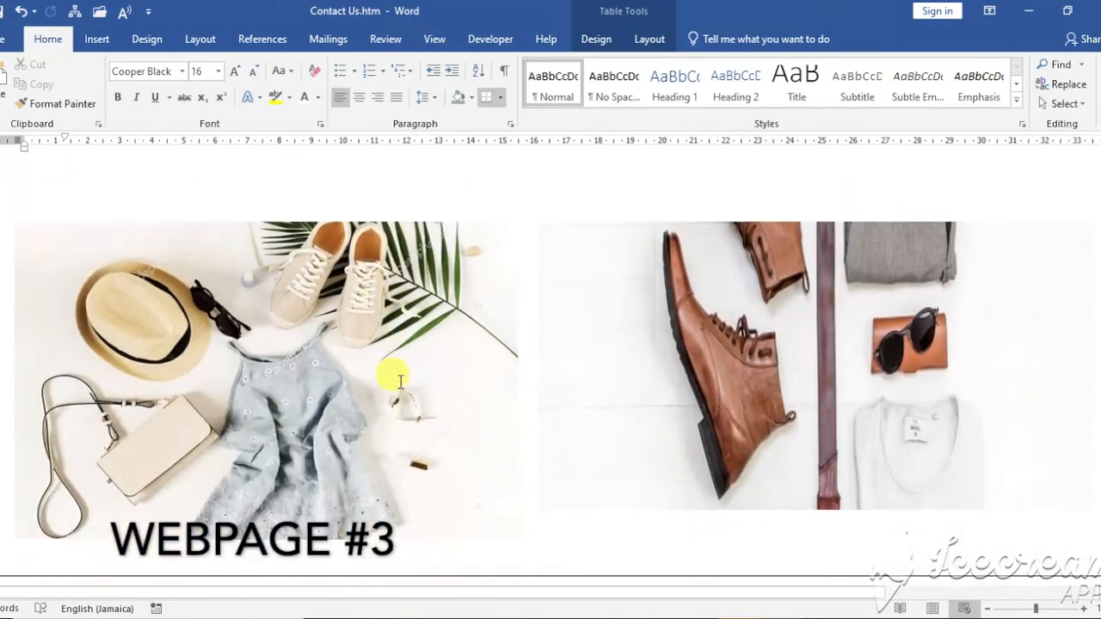
pyautogui.scroll(8, 396, 379)
pyautogui.click(305, 359)
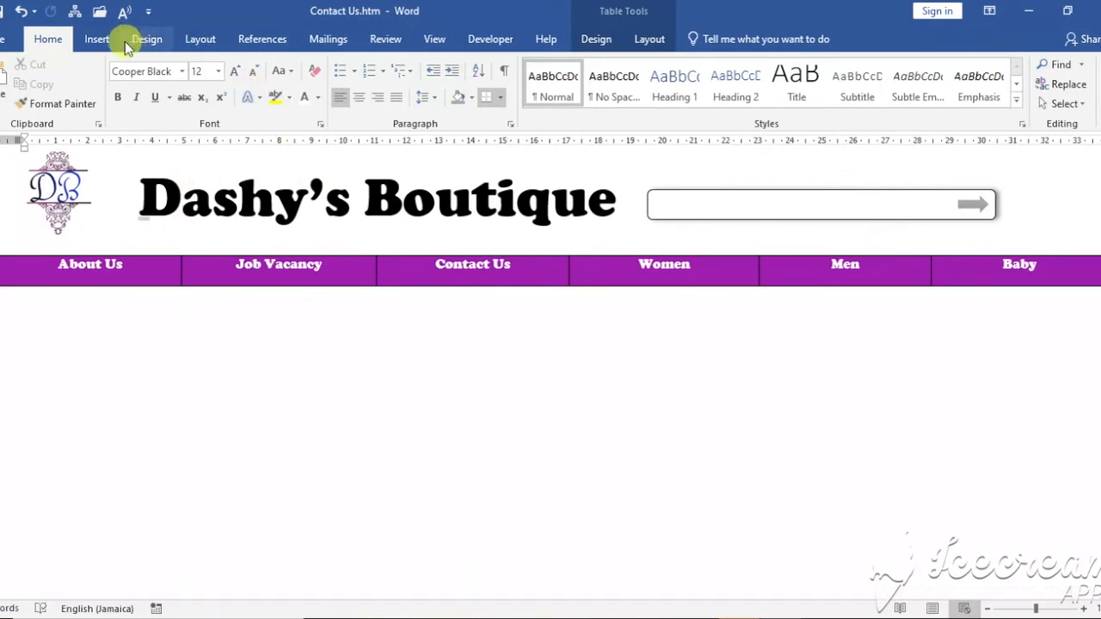
pyautogui.click(98, 38)
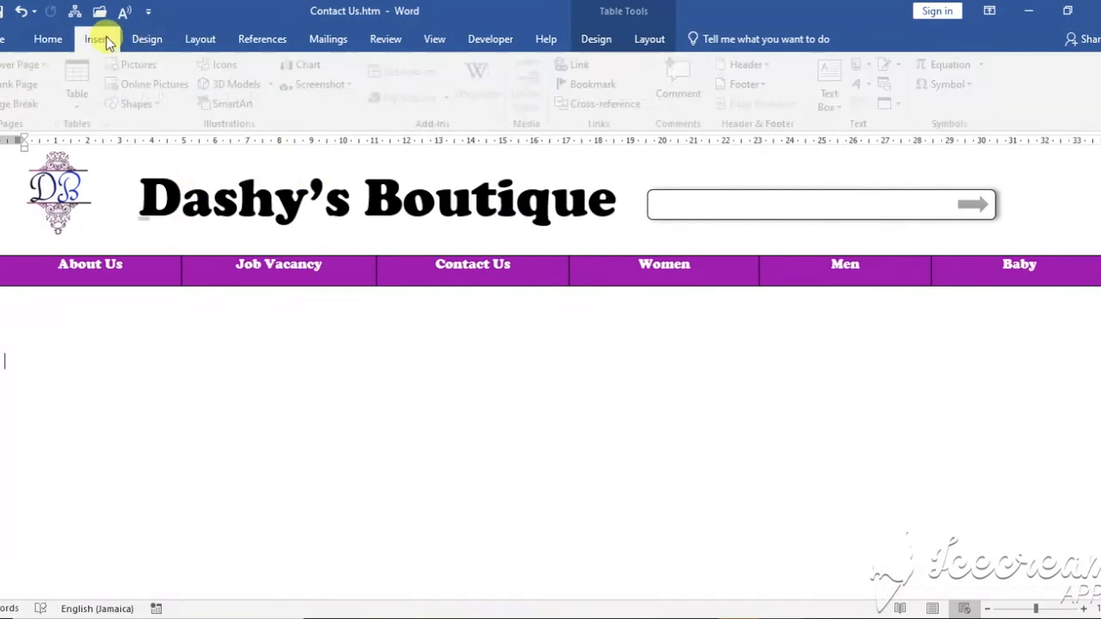
pyautogui.click(154, 62)
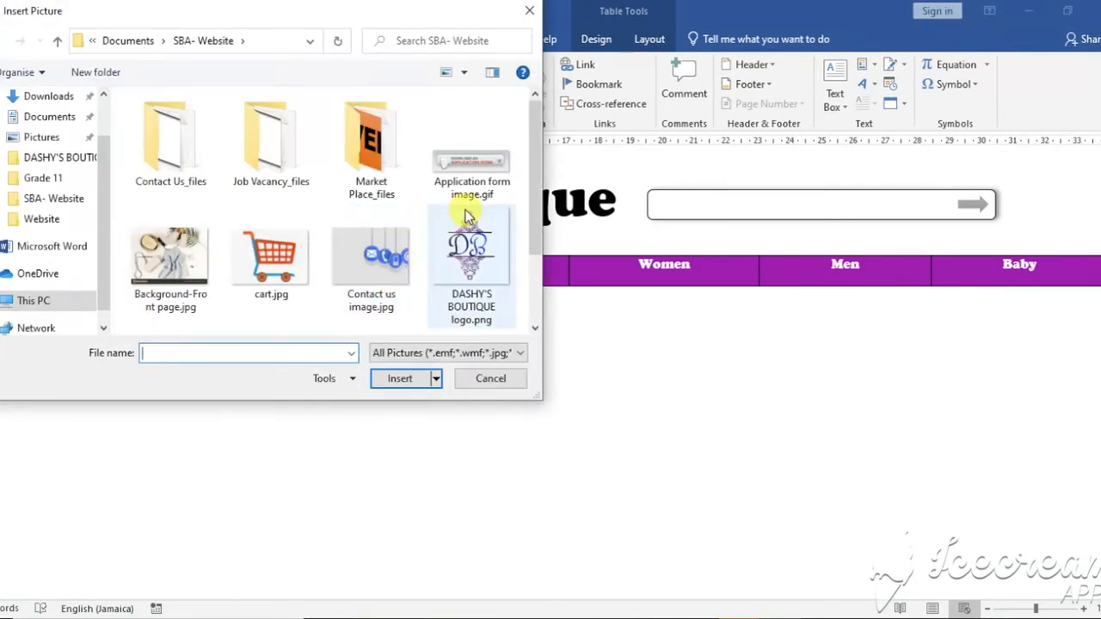
pyautogui.scroll(-1, 467, 219)
pyautogui.scroll(1, 465, 226)
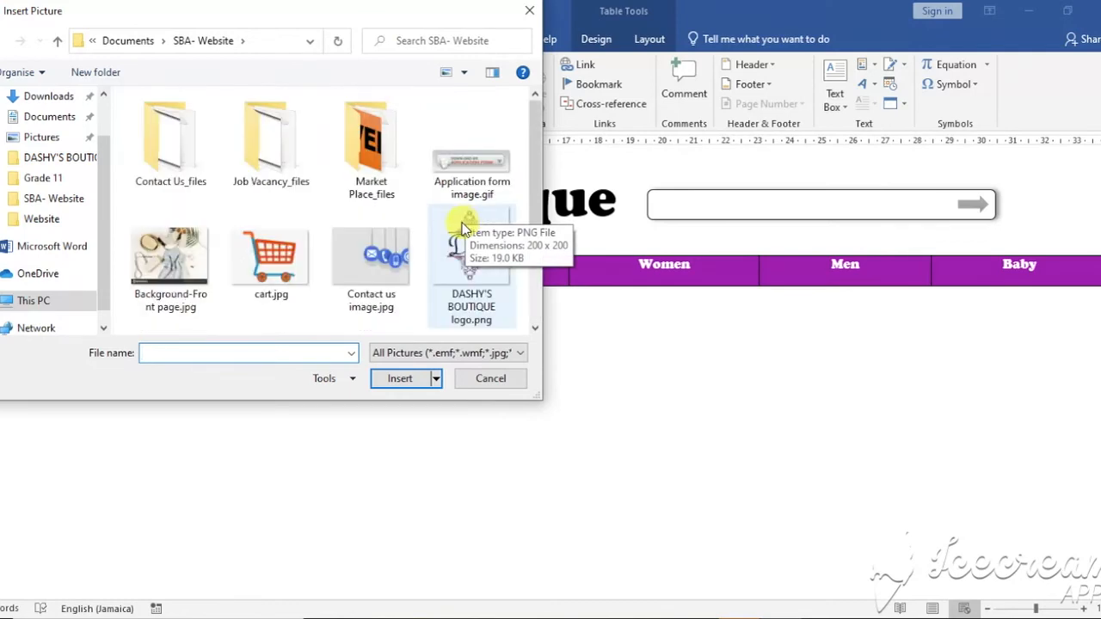
pyautogui.click(363, 254)
pyautogui.click(406, 383)
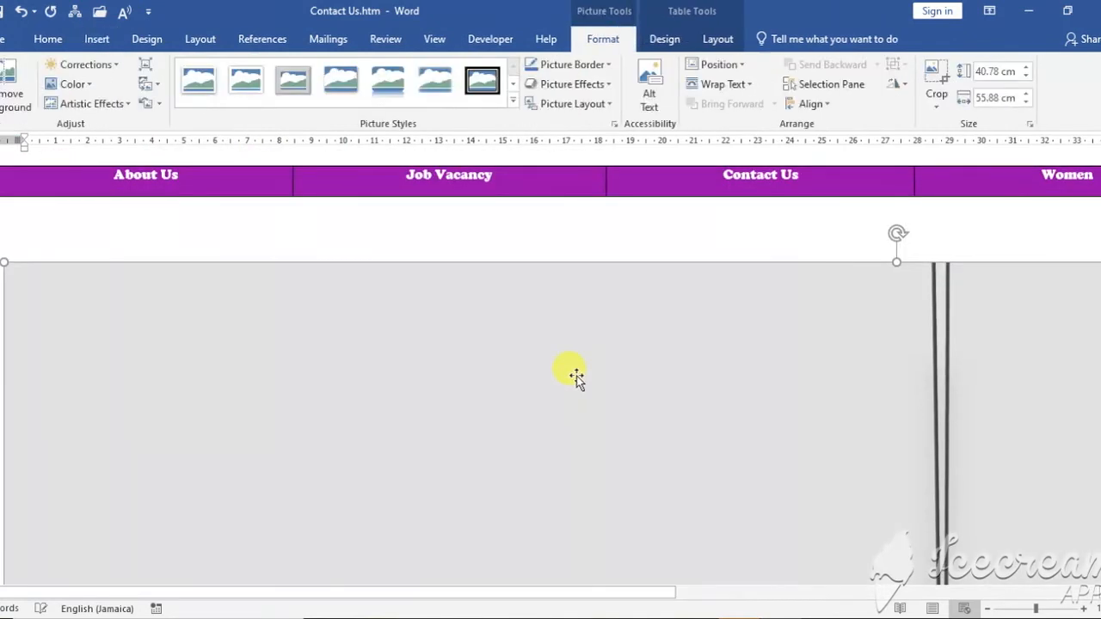
# Shrink the contact picture to about 5.24 cm high and 7.18 cm wide and place it directly beneath the navigation bar, under About Us.
pyautogui.scroll(-2, 576, 376)
pyautogui.scroll(-3, 577, 376)
pyautogui.scroll(6, 577, 375)
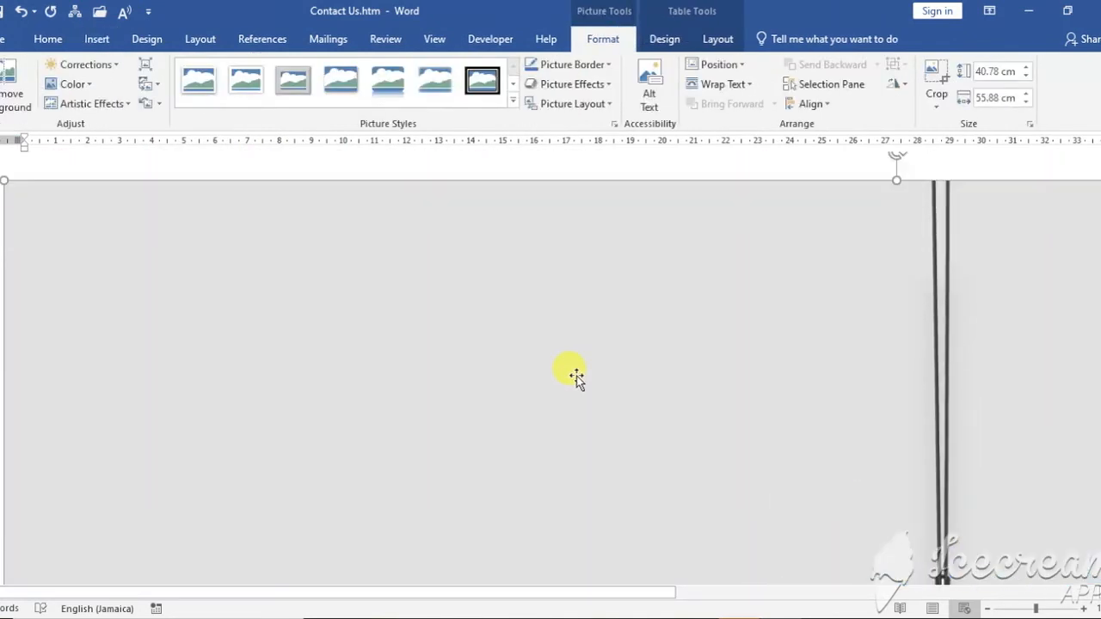
pyautogui.scroll(1, 578, 376)
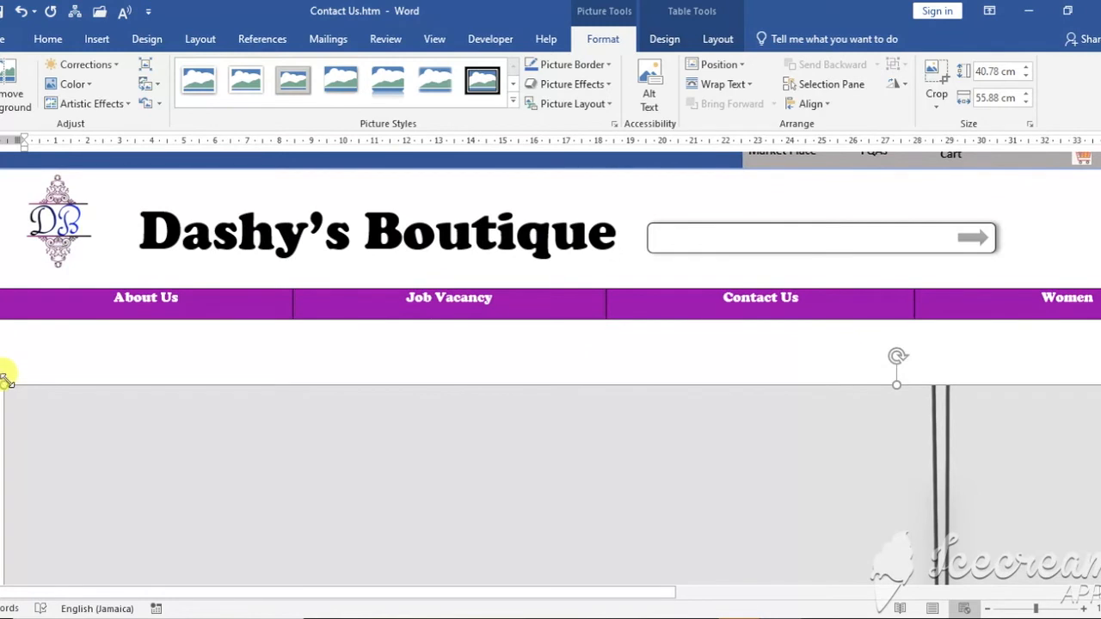
pyautogui.moveTo(4, 386); pyautogui.dragTo(400, 481)
pyautogui.scroll(6, 400, 481)
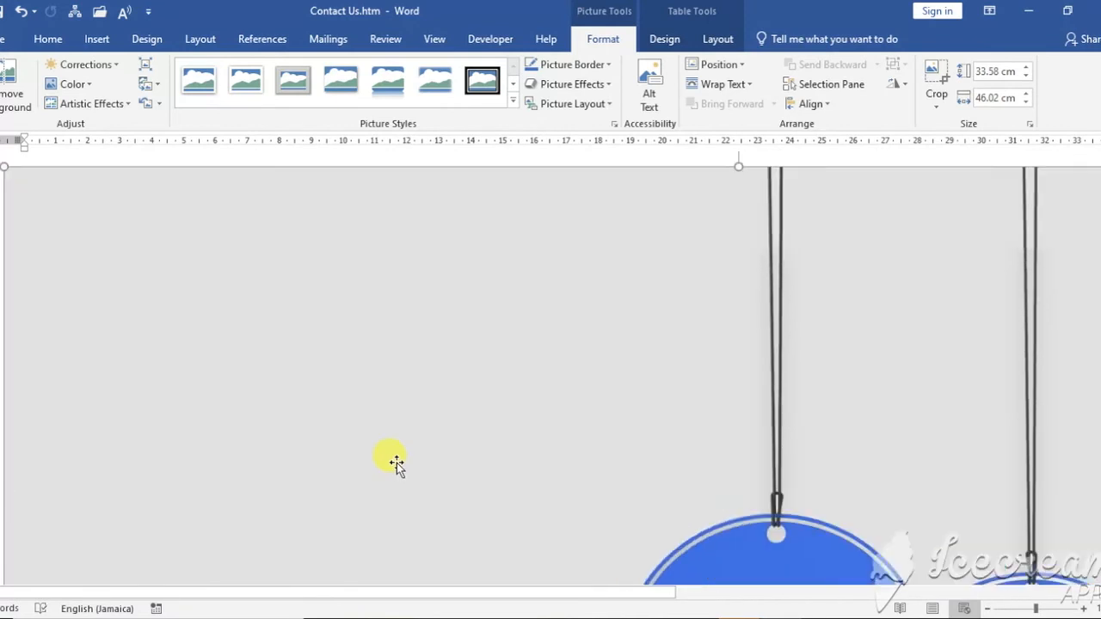
pyautogui.moveTo(5, 277); pyautogui.dragTo(401, 435)
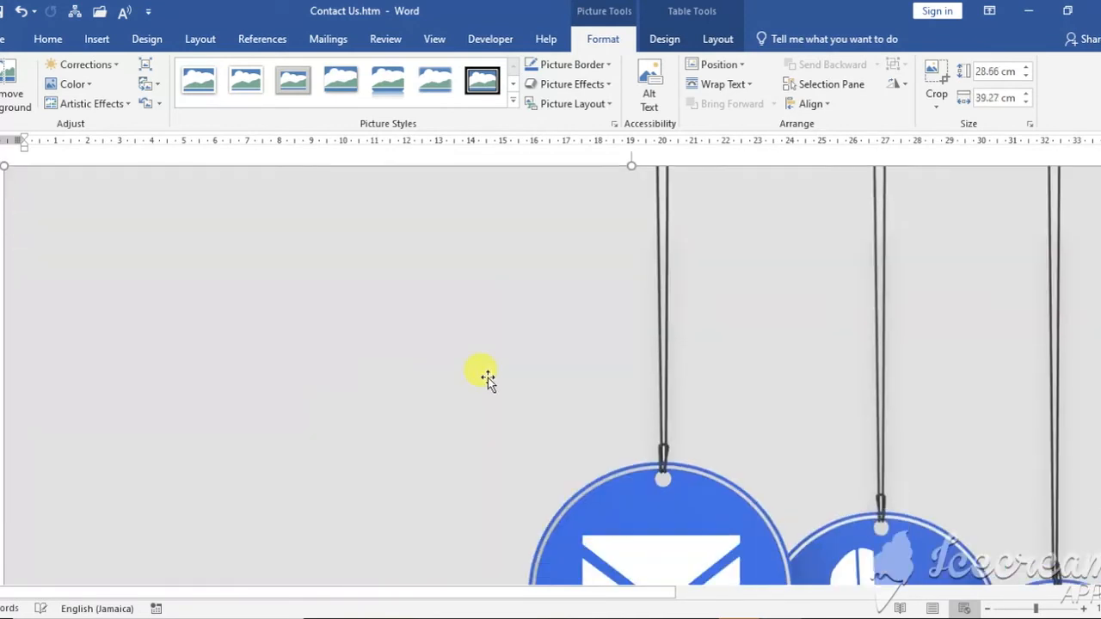
pyautogui.scroll(3, 250, 368)
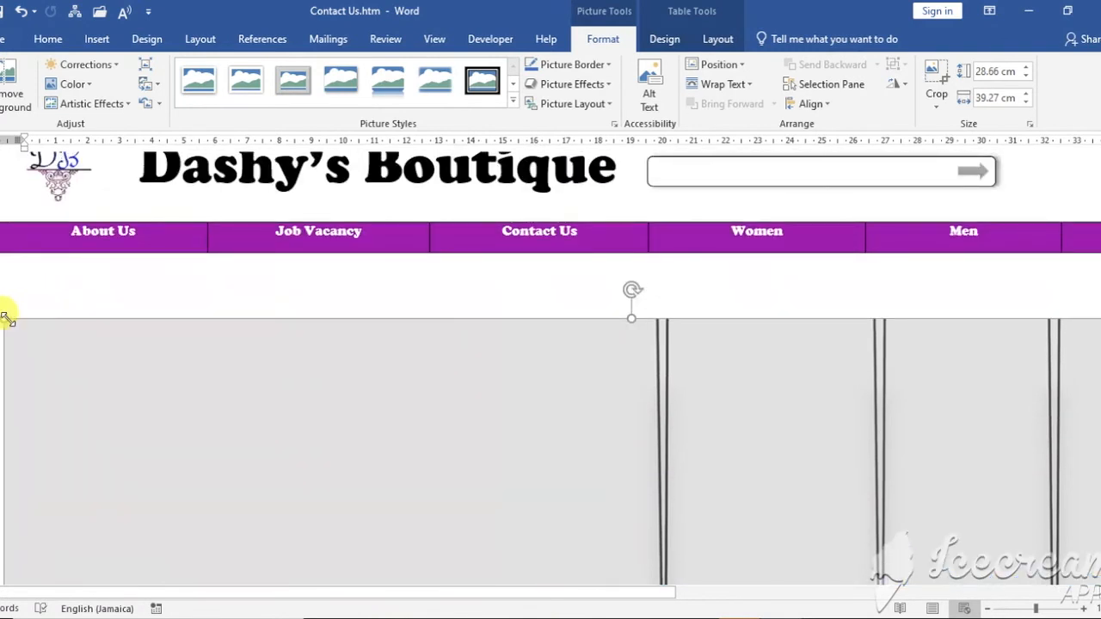
pyautogui.moveTo(10, 331); pyautogui.dragTo(258, 499)
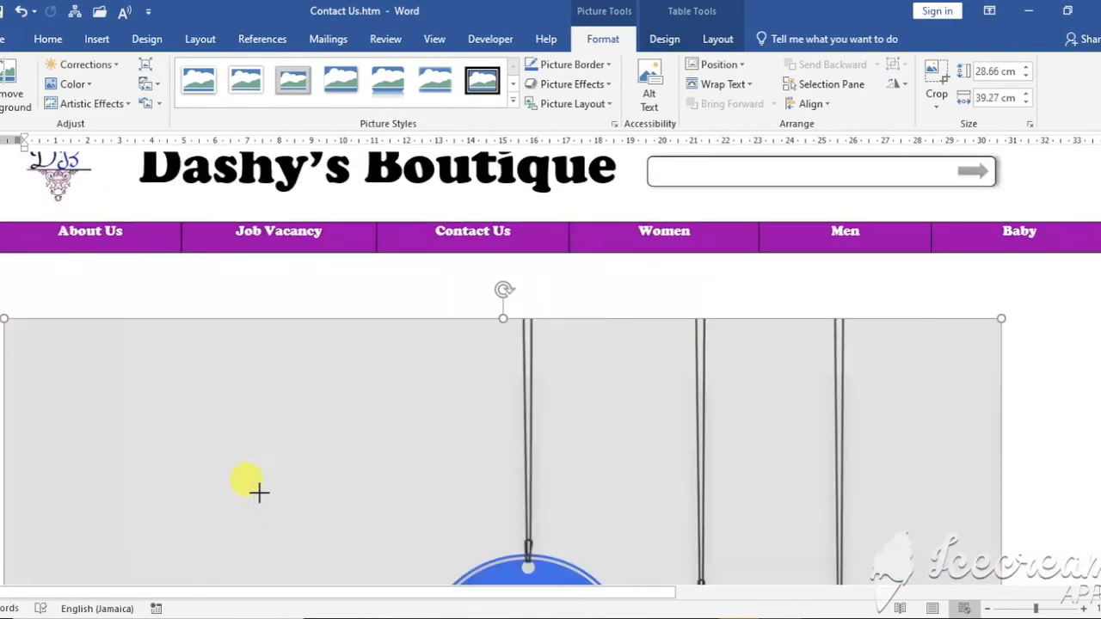
pyautogui.scroll(-5, 1025, 551)
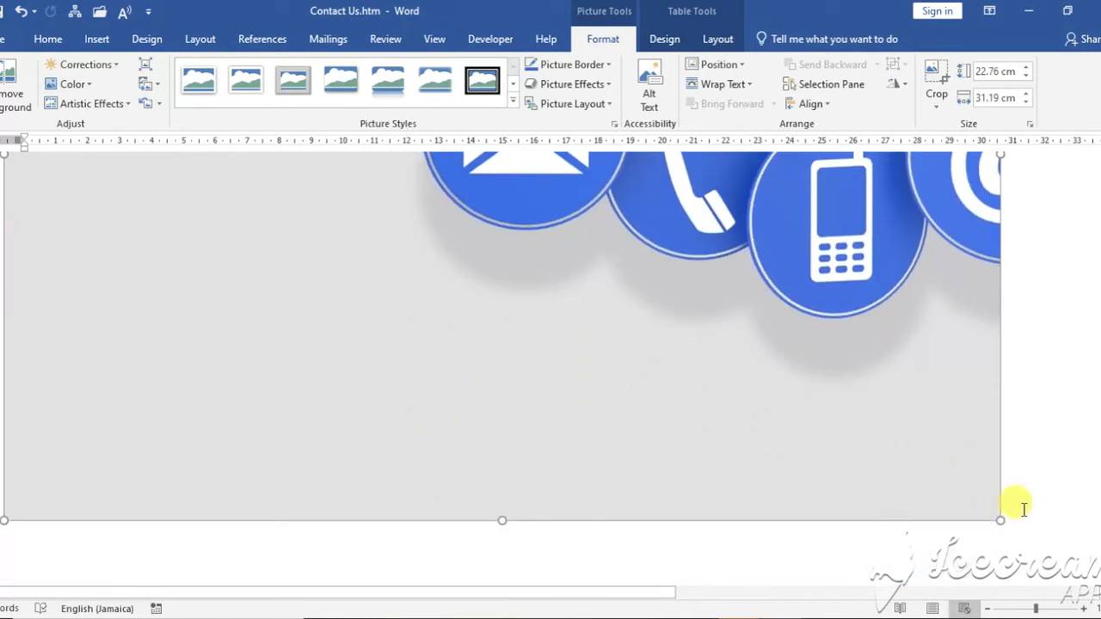
pyautogui.moveTo(1001, 518); pyautogui.dragTo(531, 135)
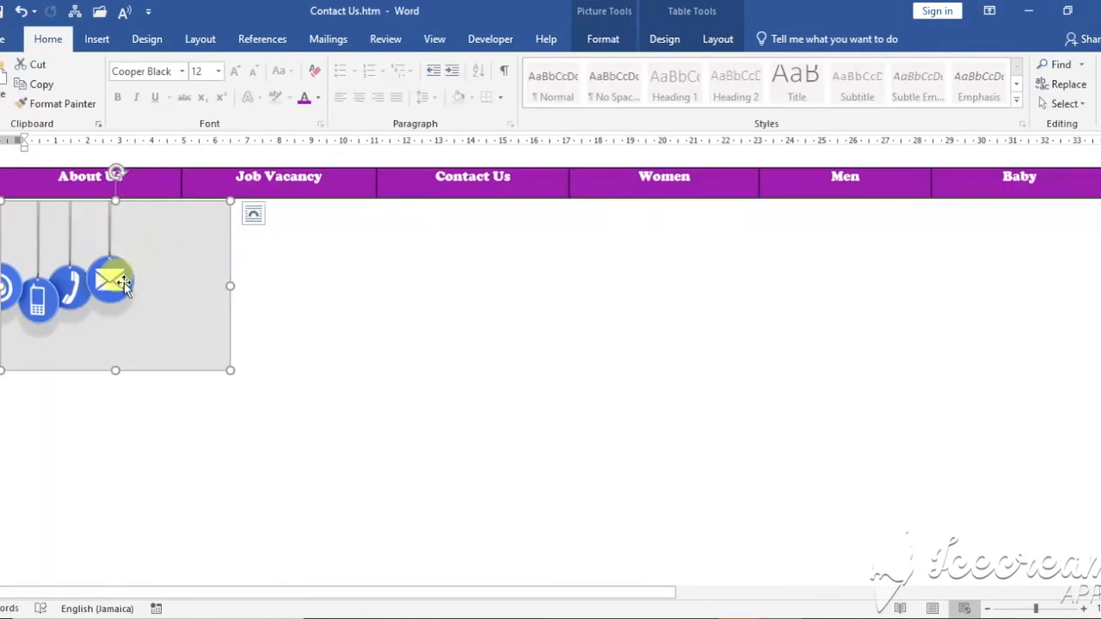
# Apply the Soft Edge Rectangle picture style to the contact picture.
pyautogui.click(252, 215)
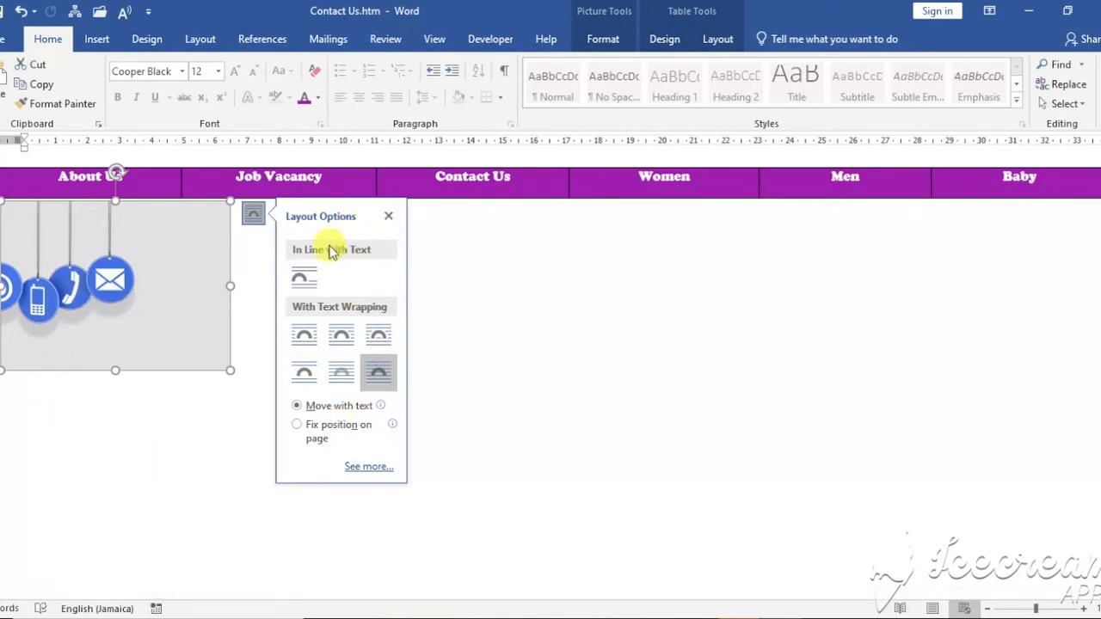
pyautogui.click(667, 41)
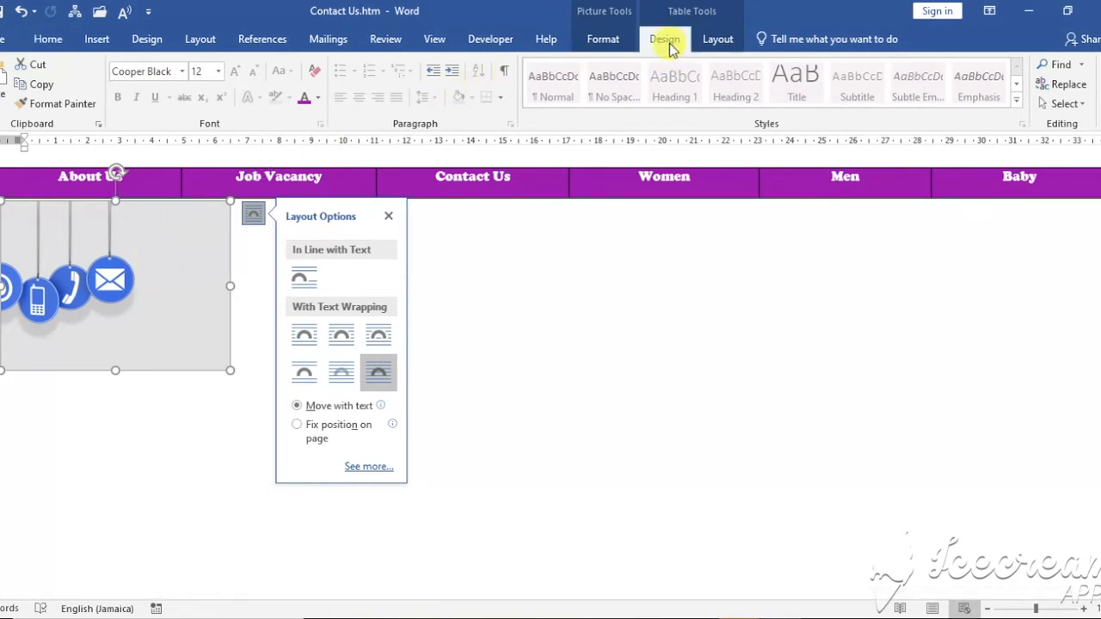
pyautogui.click(619, 44)
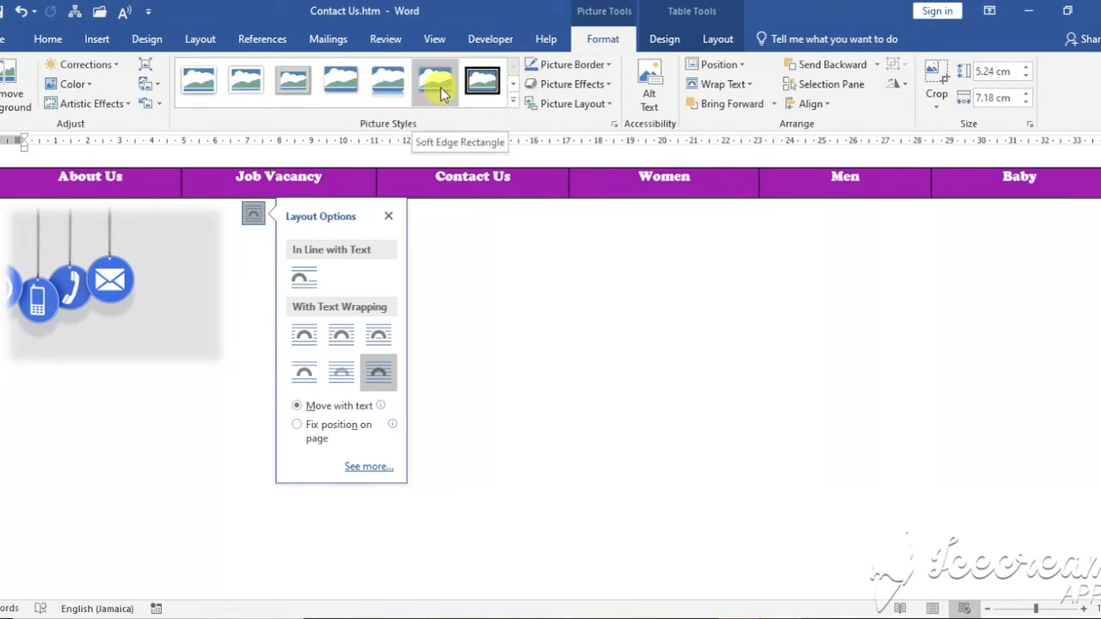
pyautogui.click(440, 86)
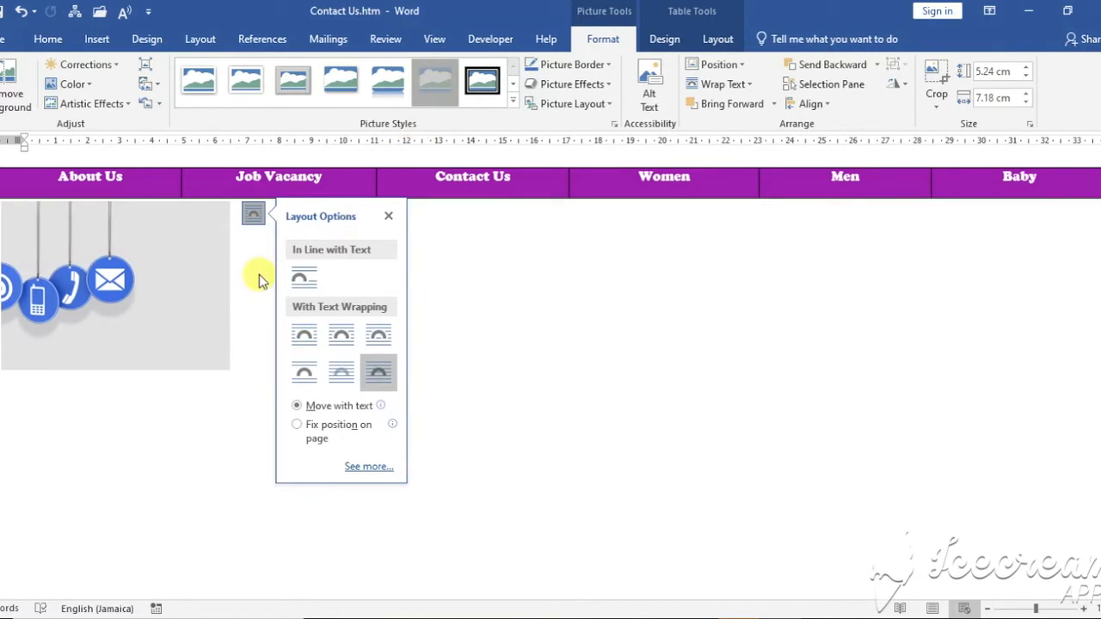
pyautogui.click(123, 418)
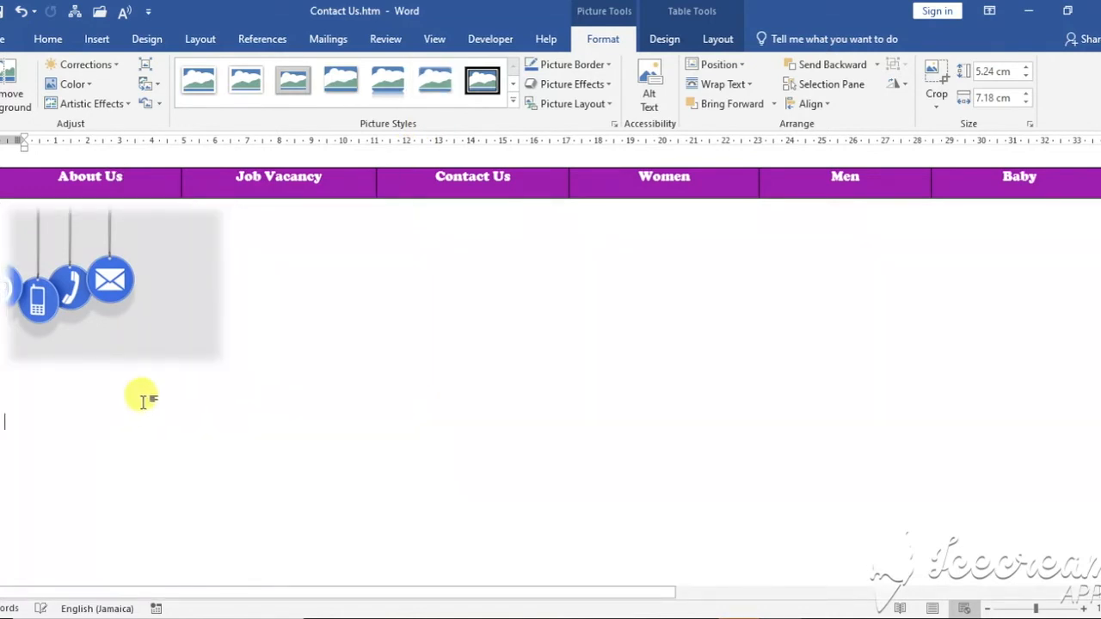
# Duplicate the contact picture and place the copy beneath the Baby link, level with the original.
pyautogui.click(171, 287)
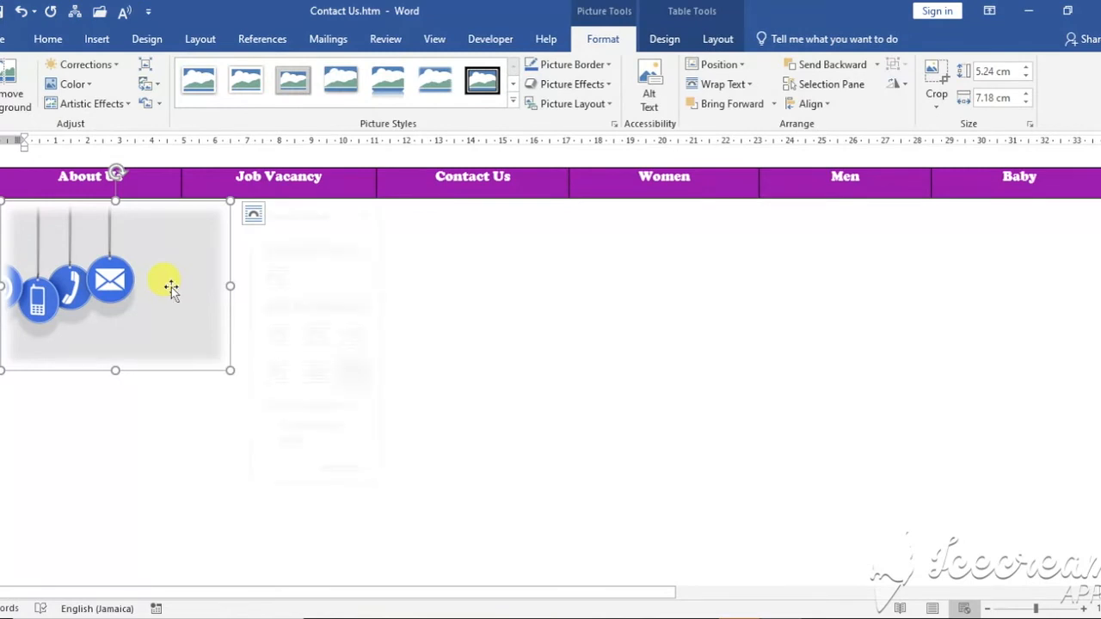
pyautogui.rightClick(171, 288)
pyautogui.click(212, 305)
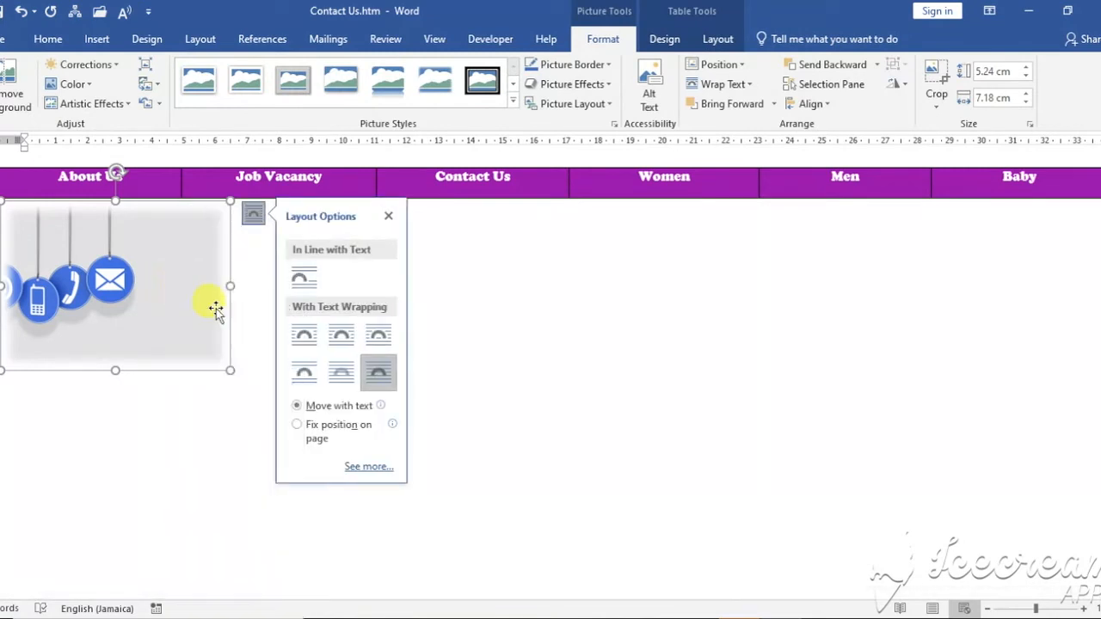
pyautogui.click(516, 311)
pyautogui.click(365, 296)
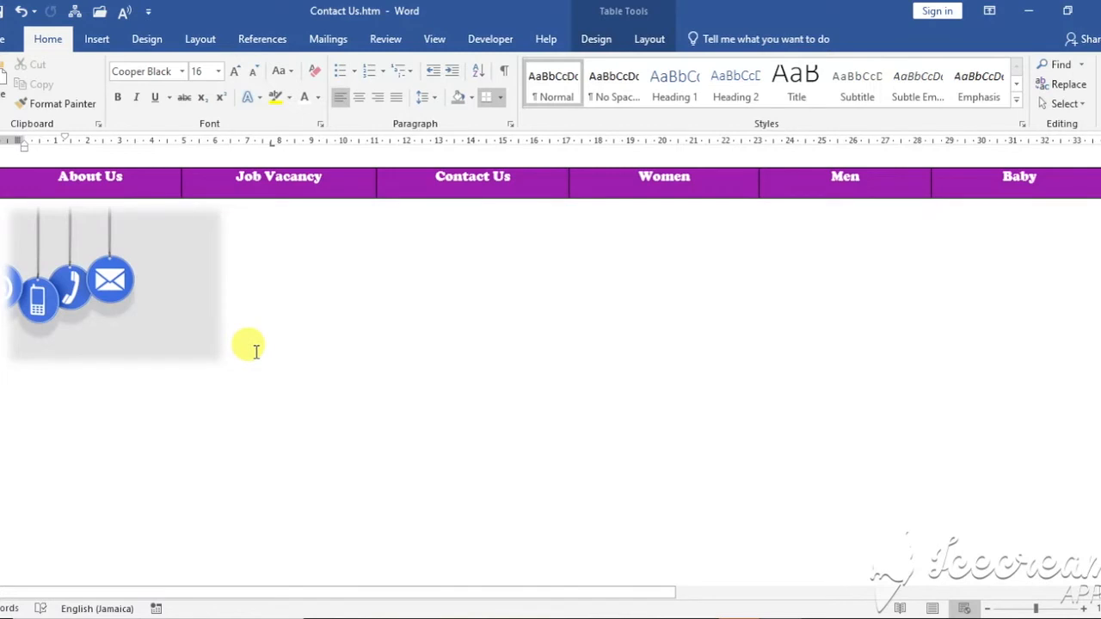
pyautogui.hotkey('ctrl', 'v')
pyautogui.moveTo(194, 419); pyautogui.dragTo(1065, 272)
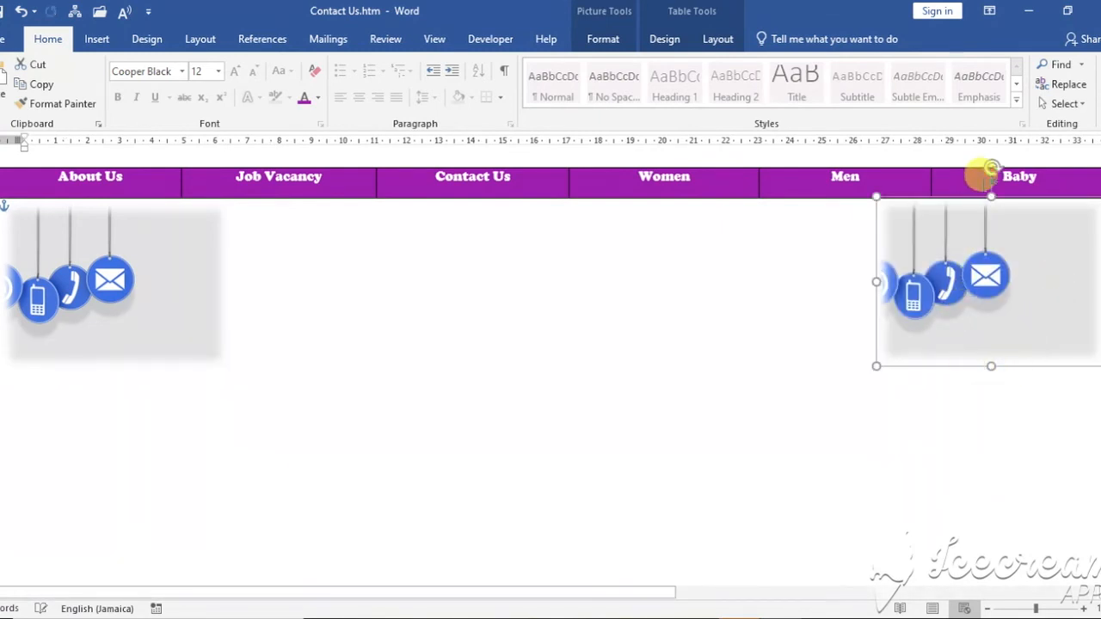
pyautogui.moveTo(993, 170); pyautogui.dragTo(986, 212)
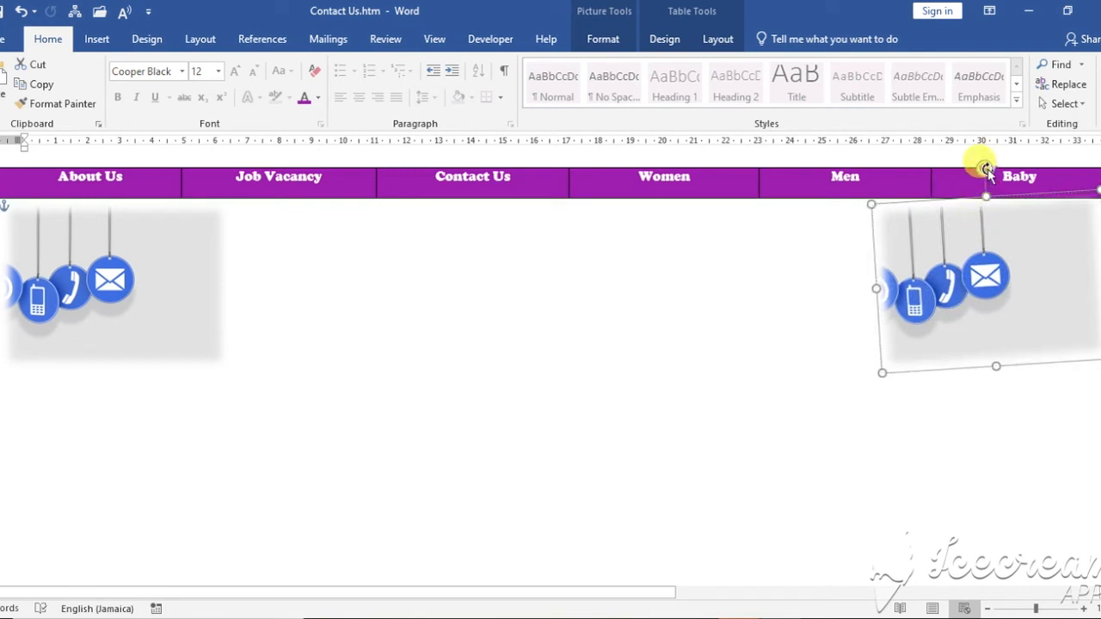
pyautogui.moveTo(991, 172); pyautogui.dragTo(1002, 217)
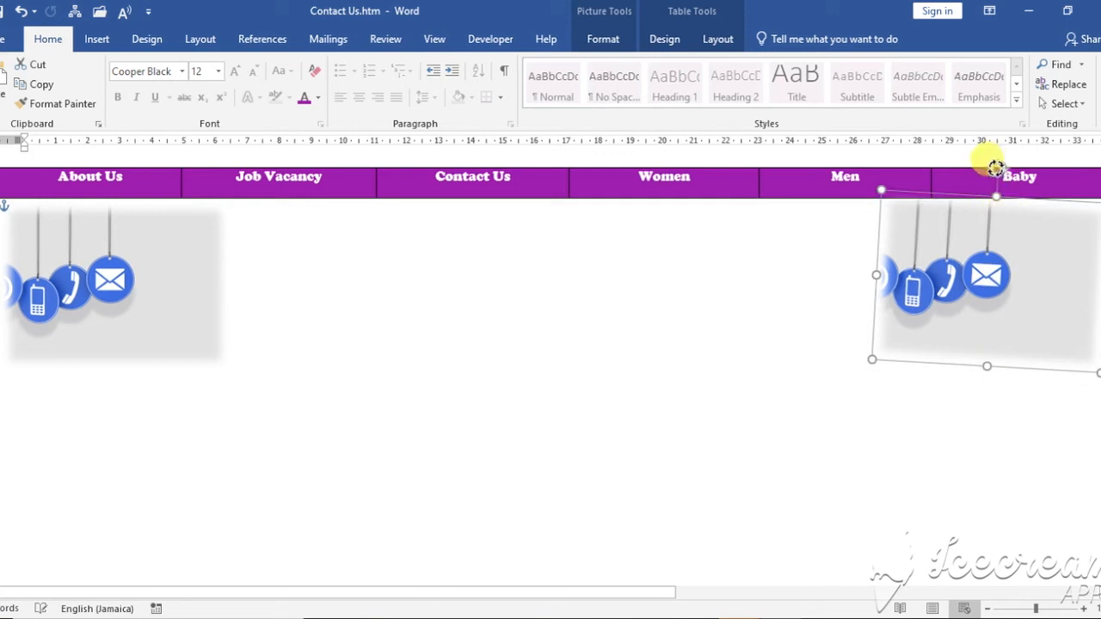
pyautogui.moveTo(995, 167)
pyautogui.mouseDown()
pyautogui.moveTo(989, 174)
pyautogui.moveTo(995, 167)
pyautogui.mouseUp()
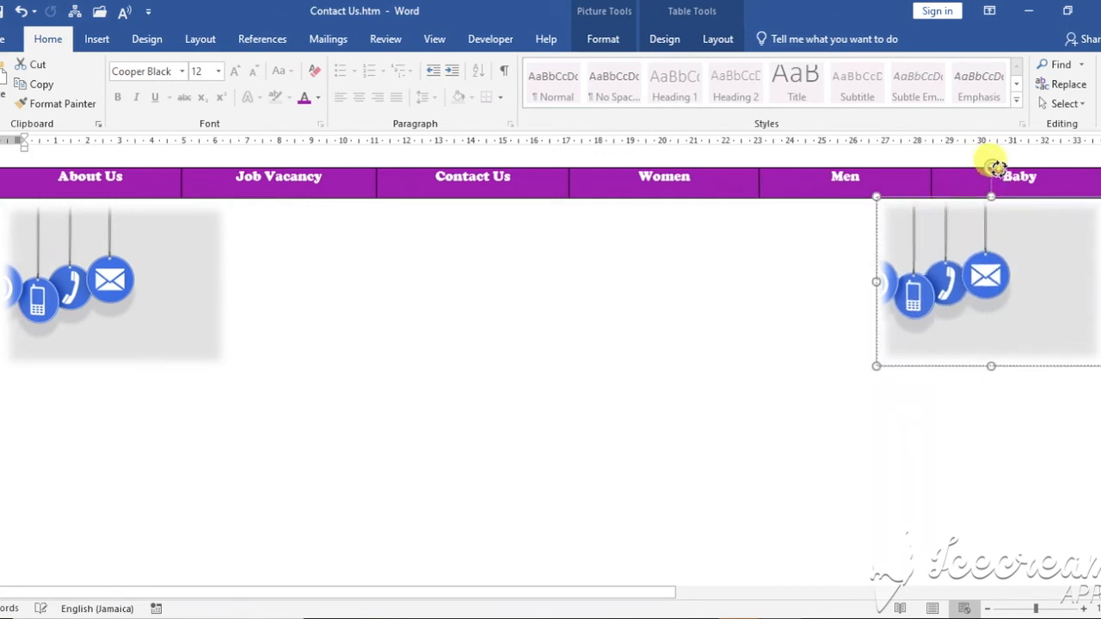
pyautogui.click(1011, 381)
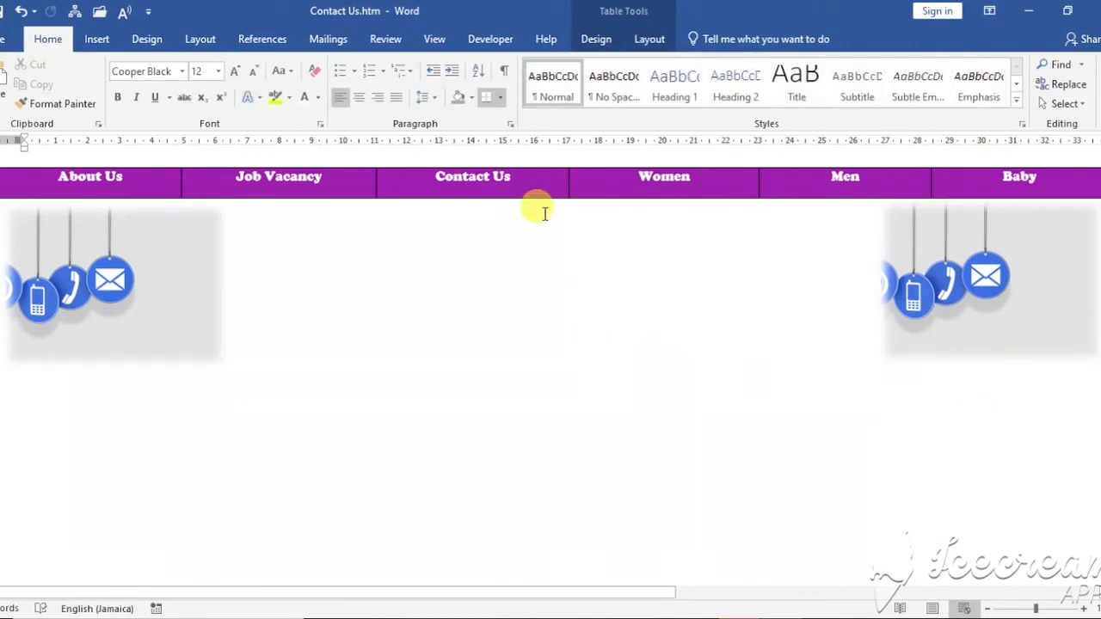
# Enlarge both contact pictures slightly from their inner lower corners so that they match in size.
pyautogui.click(220, 295)
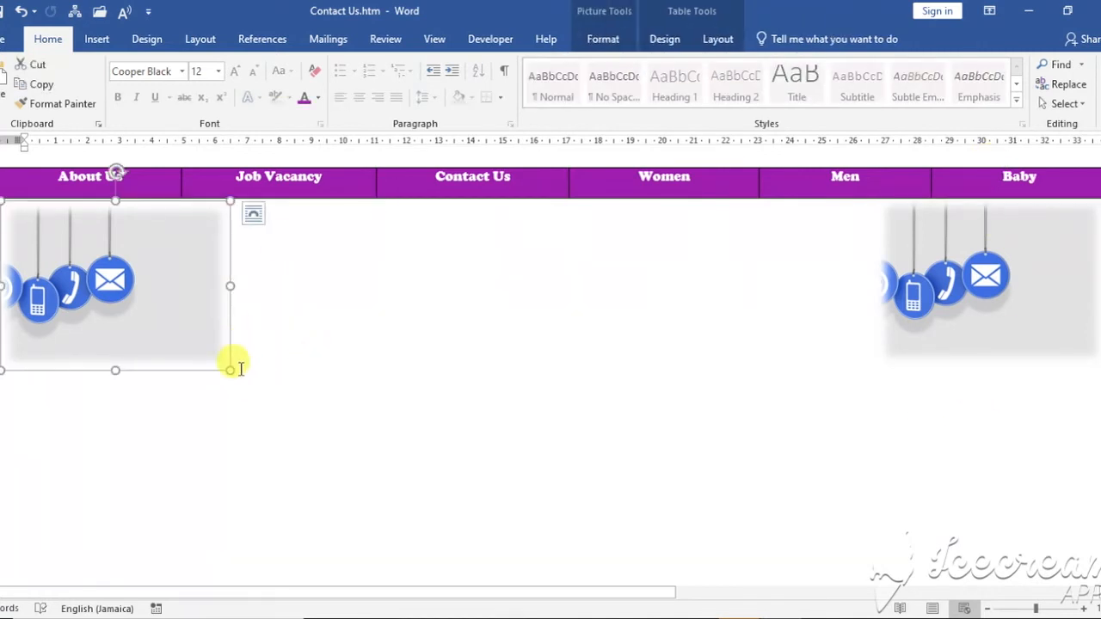
pyautogui.moveTo(230, 368); pyautogui.dragTo(273, 392)
pyautogui.click(914, 289)
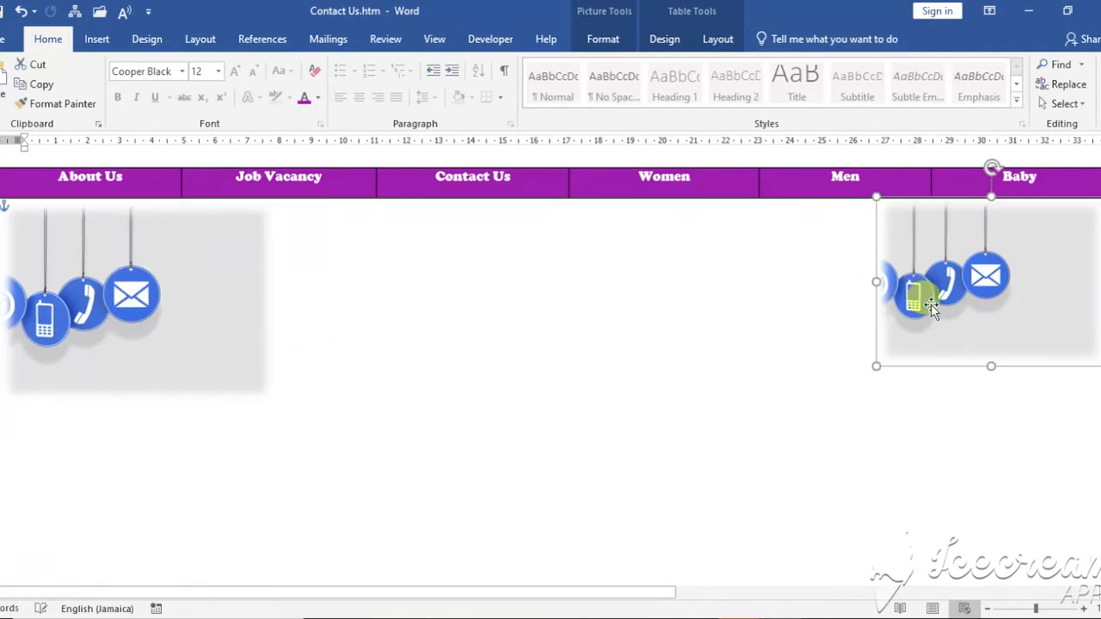
pyautogui.moveTo(861, 386); pyautogui.dragTo(851, 398)
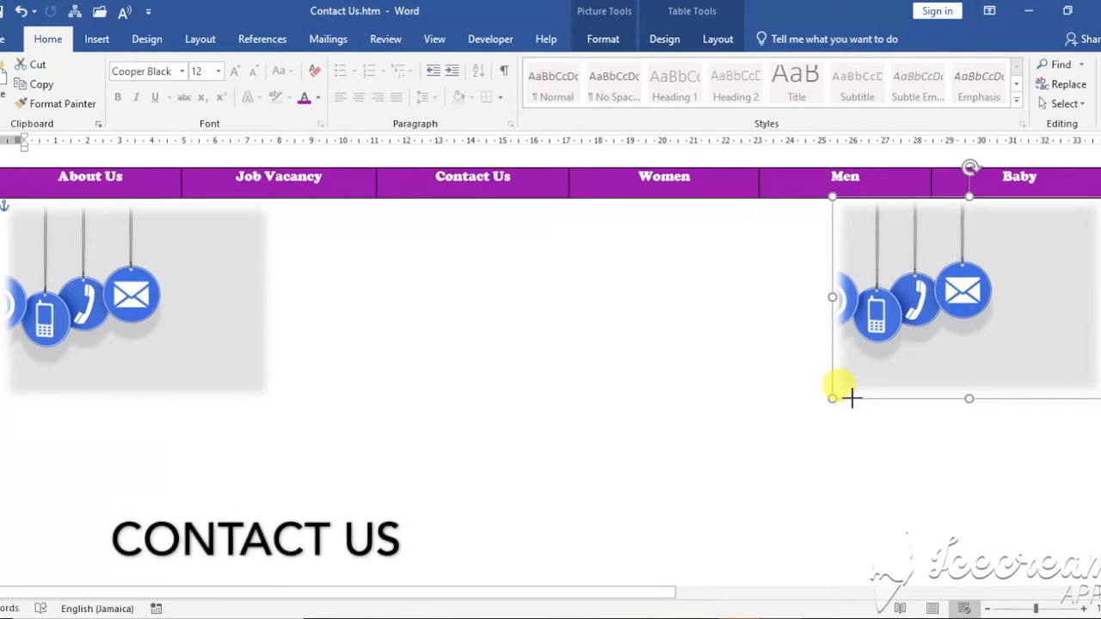
# Add the boutique's centred contact information between the two pictures: introductory line, address, telephone, email, website, Twitter "#dashystyles" and opening hours.
pyautogui.click(614, 327)
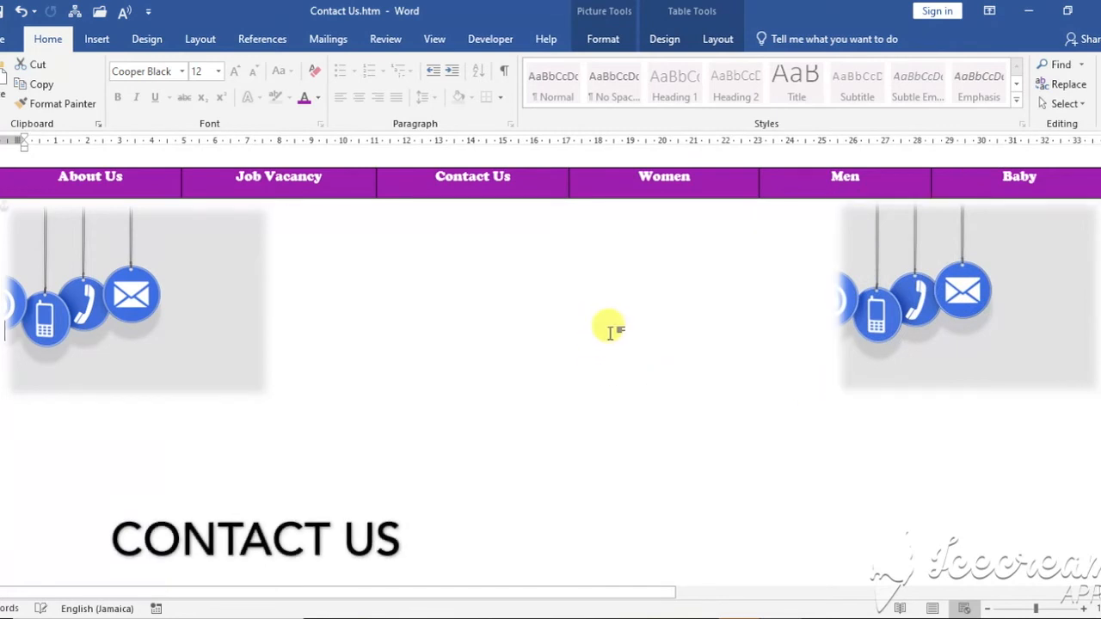
pyautogui.click(555, 242)
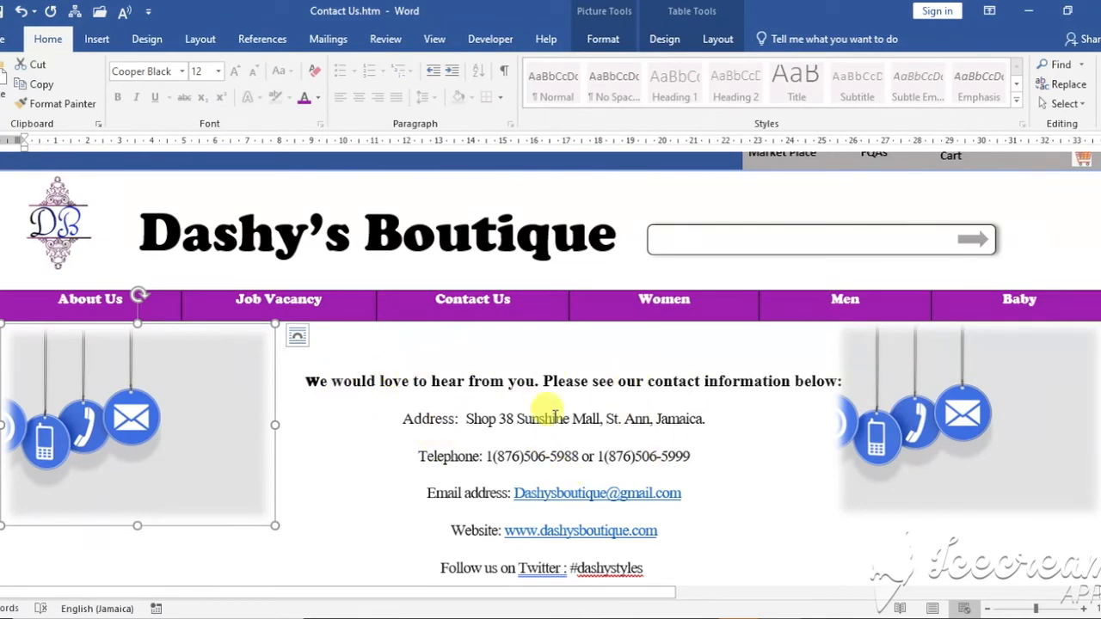
pyautogui.scroll(-3, 469, 481)
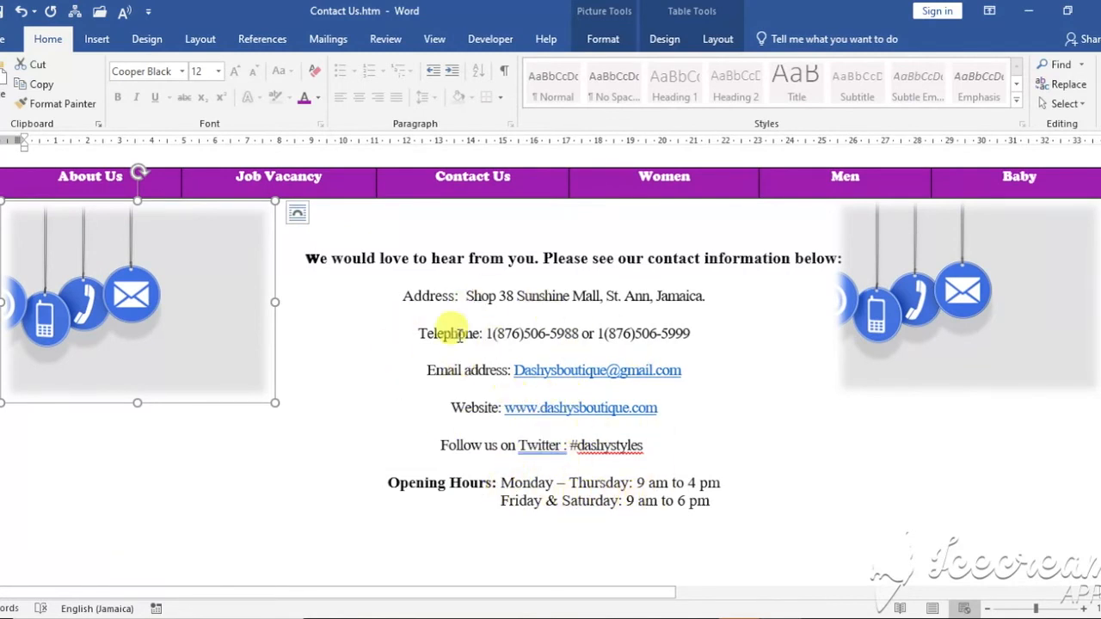
# Remove the surplus blank lines between the opening hours and the two fashion photos.
pyautogui.scroll(-10, 474, 415)
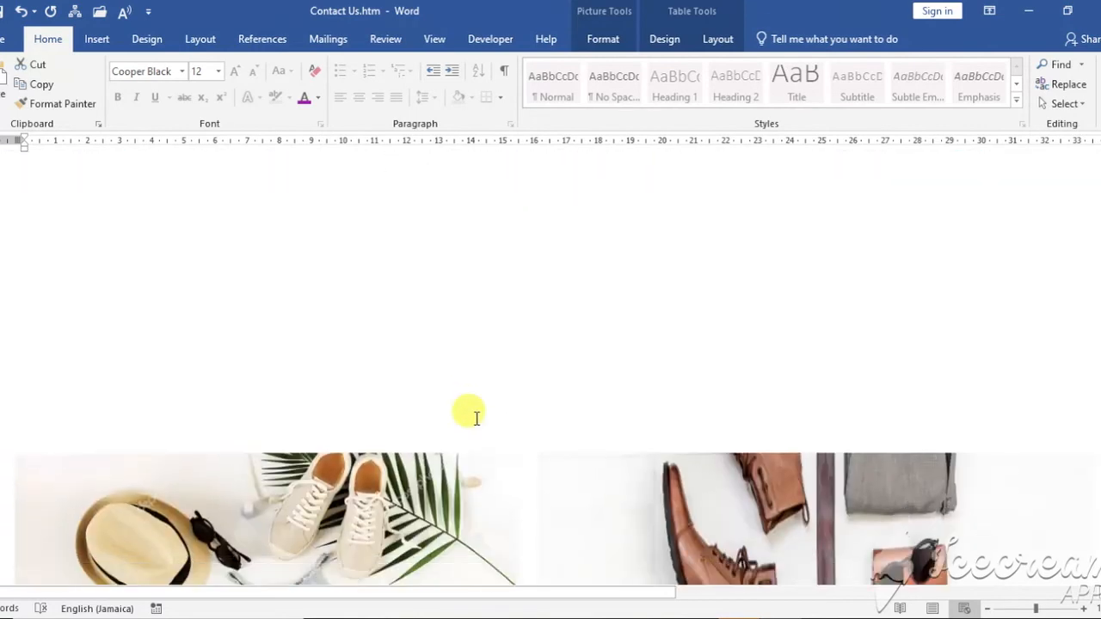
pyautogui.scroll(10, 474, 419)
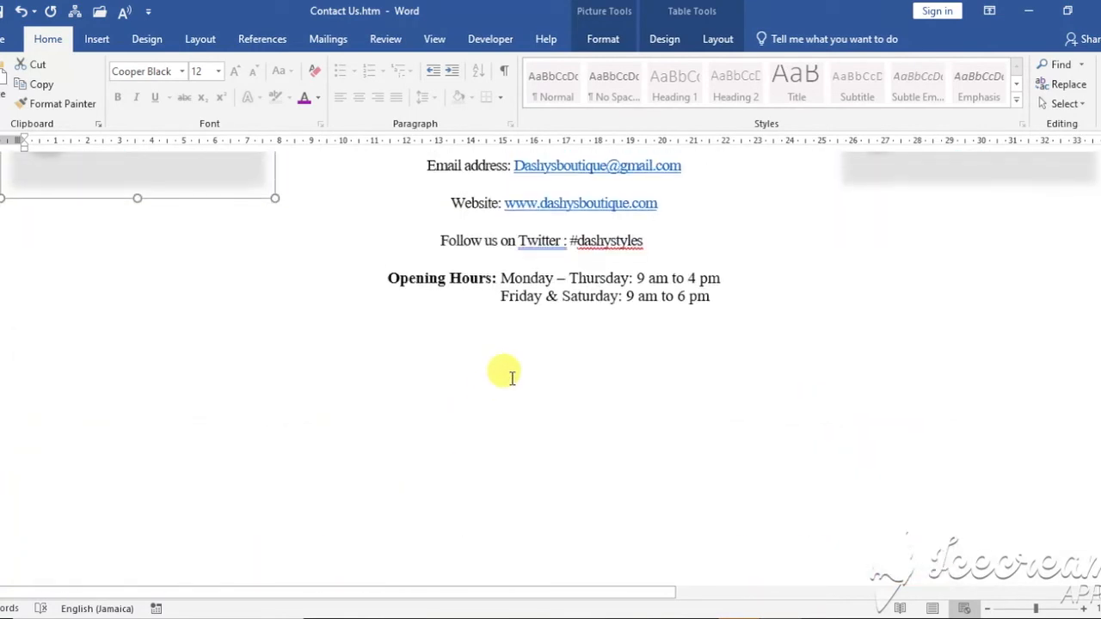
pyautogui.click(534, 349)
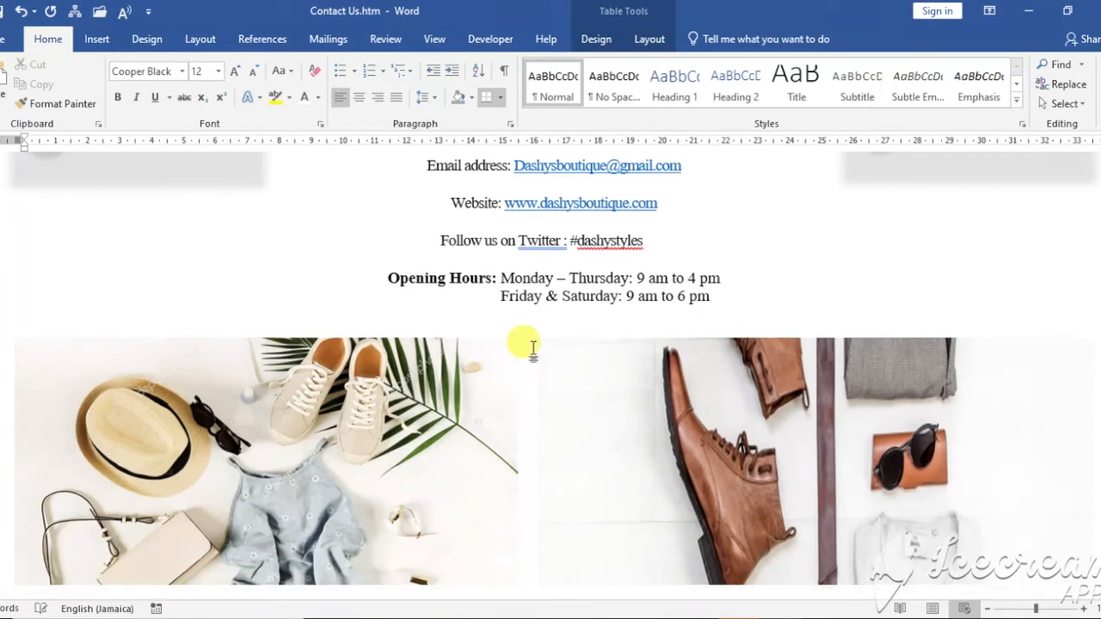
# Check the finished Contact Us page from header to footer and save it.
pyautogui.scroll(5, 534, 346)
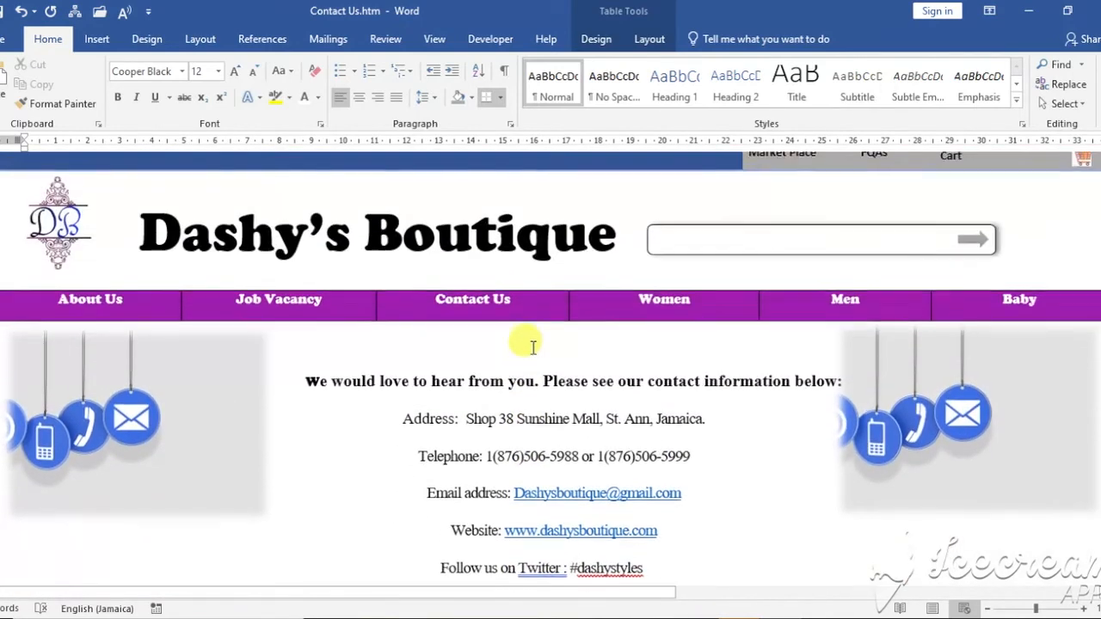
pyautogui.scroll(1, 534, 347)
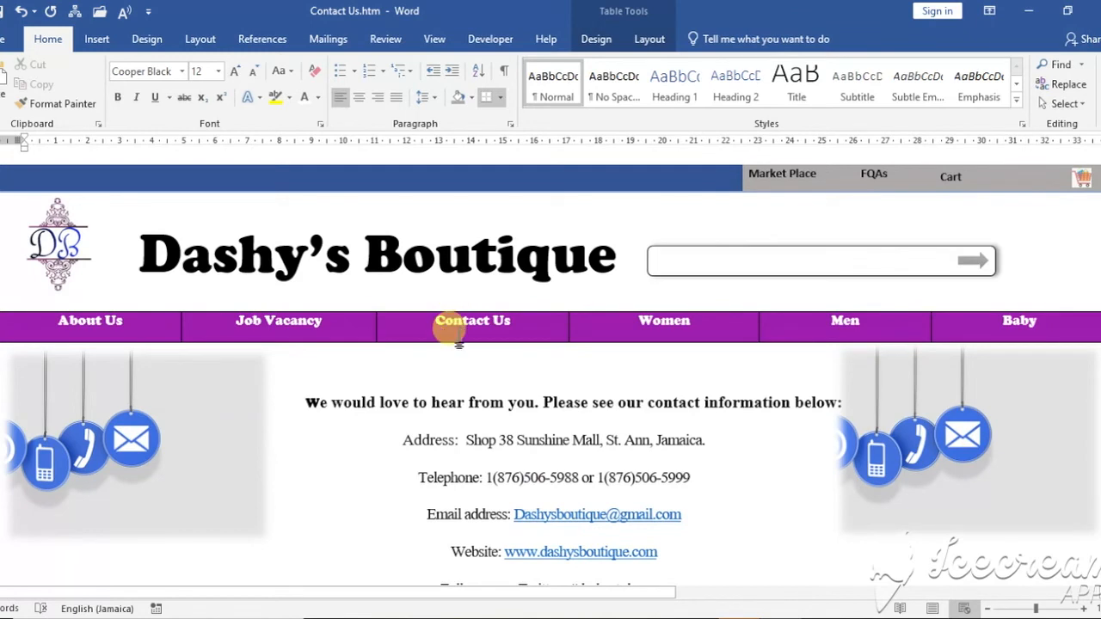
pyautogui.scroll(-3, 536, 356)
pyautogui.scroll(-10, 539, 362)
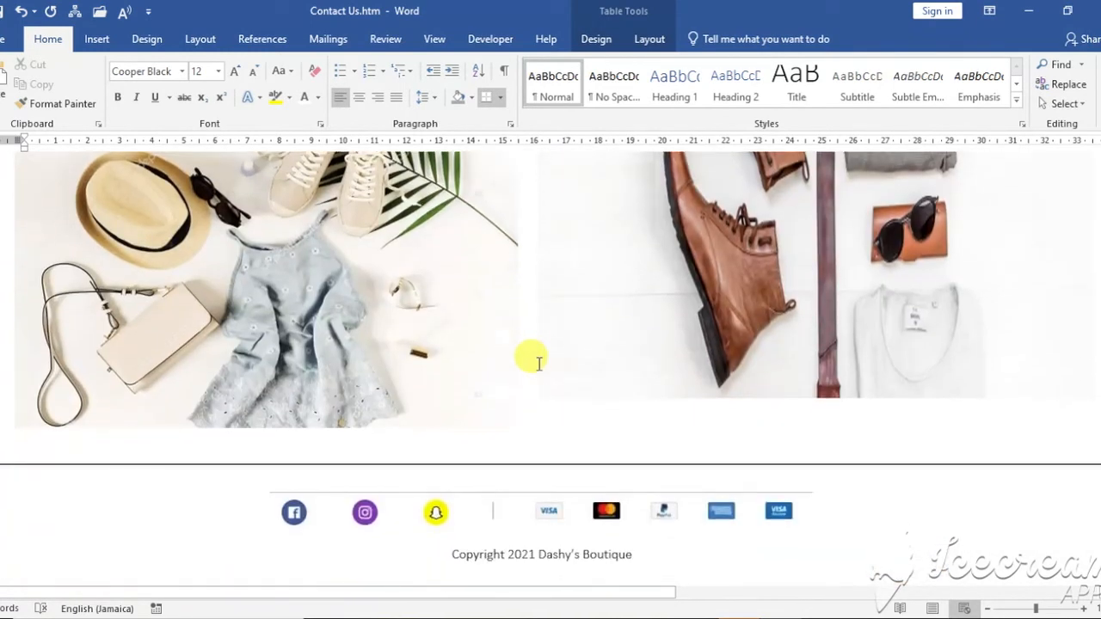
pyautogui.scroll(10, 534, 360)
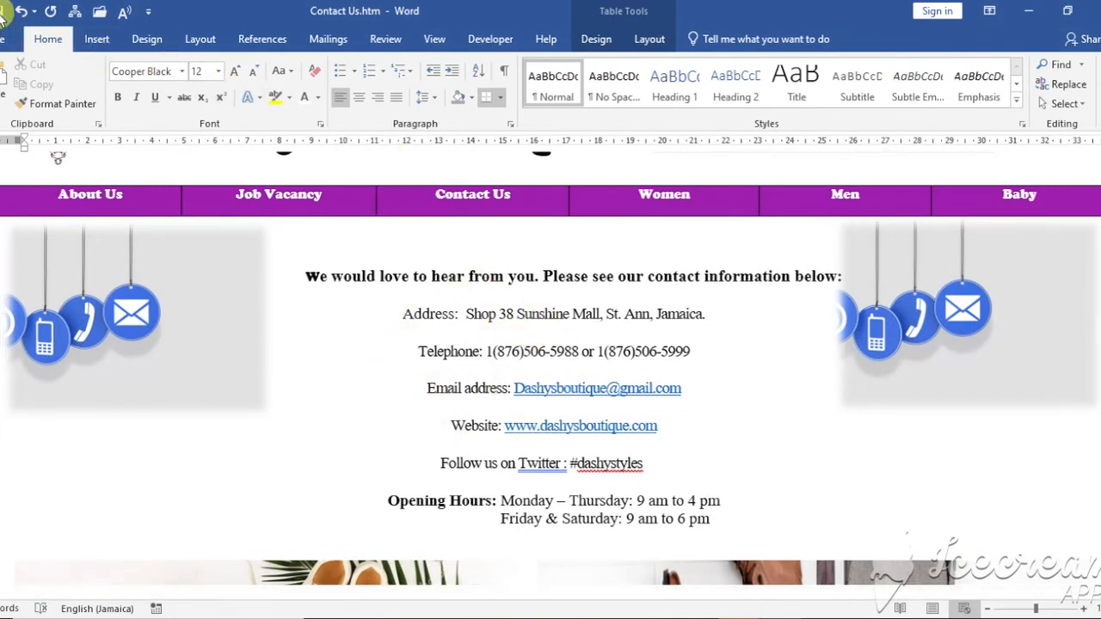
pyautogui.click(1, 13)
pyautogui.click(2, 13)
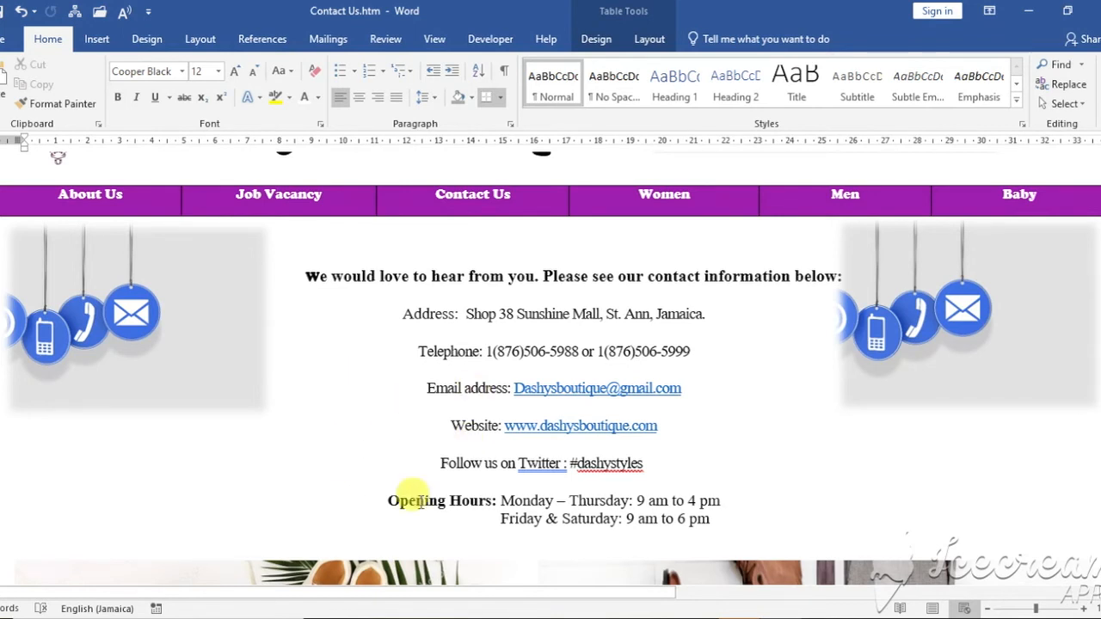
# Open Market Place.htm from the SBA- Website folder in Word for editing.
pyautogui.moveTo(449, 618)
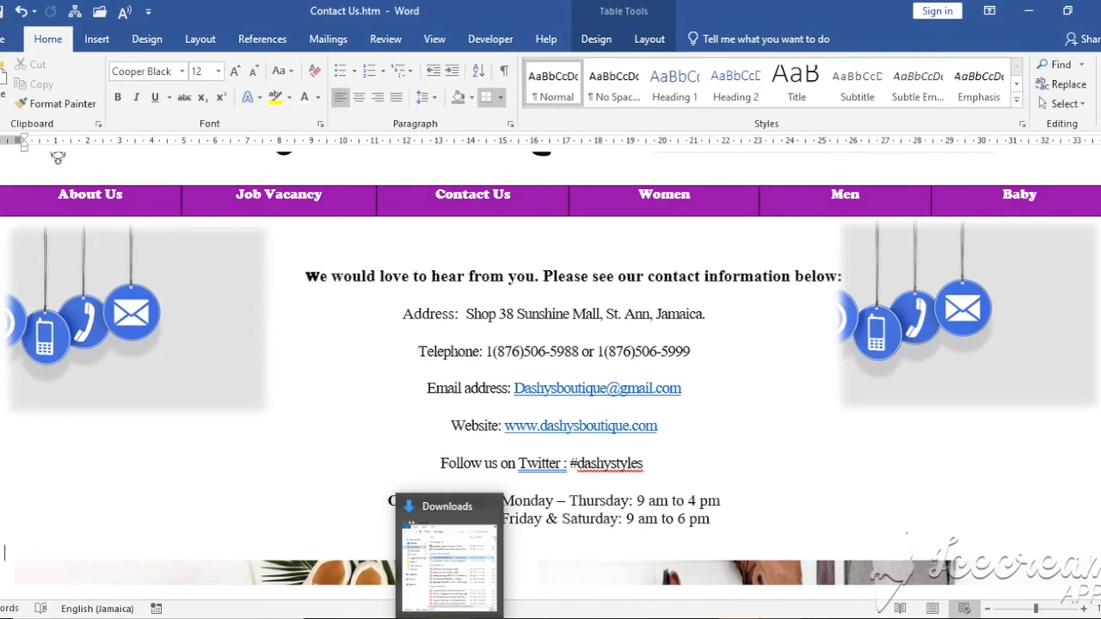
pyautogui.click(449, 617)
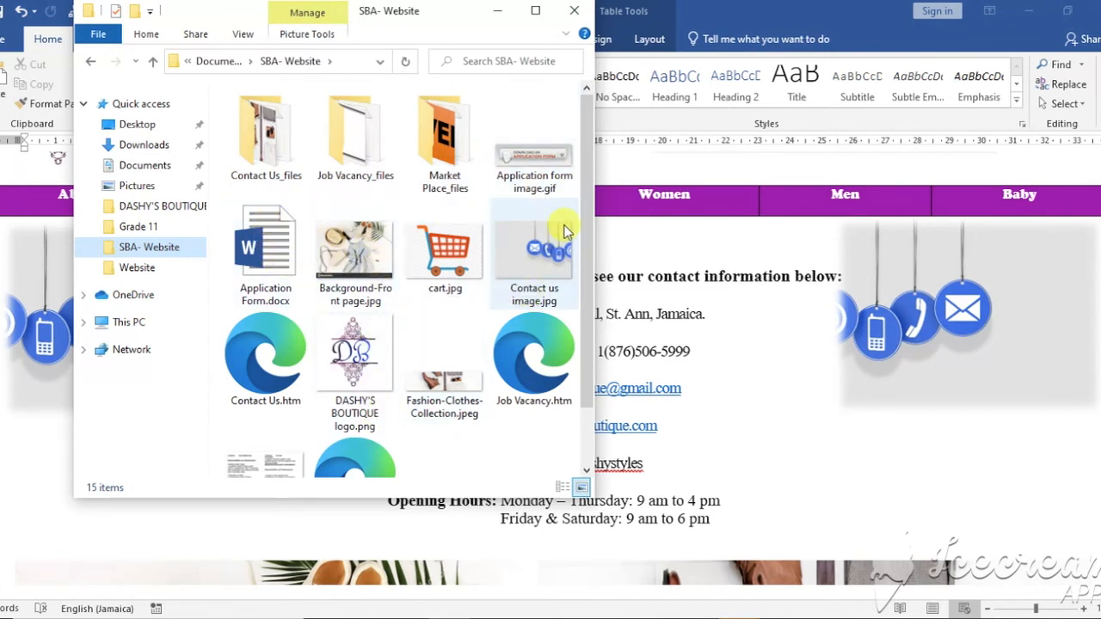
pyautogui.scroll(-2, 588, 194)
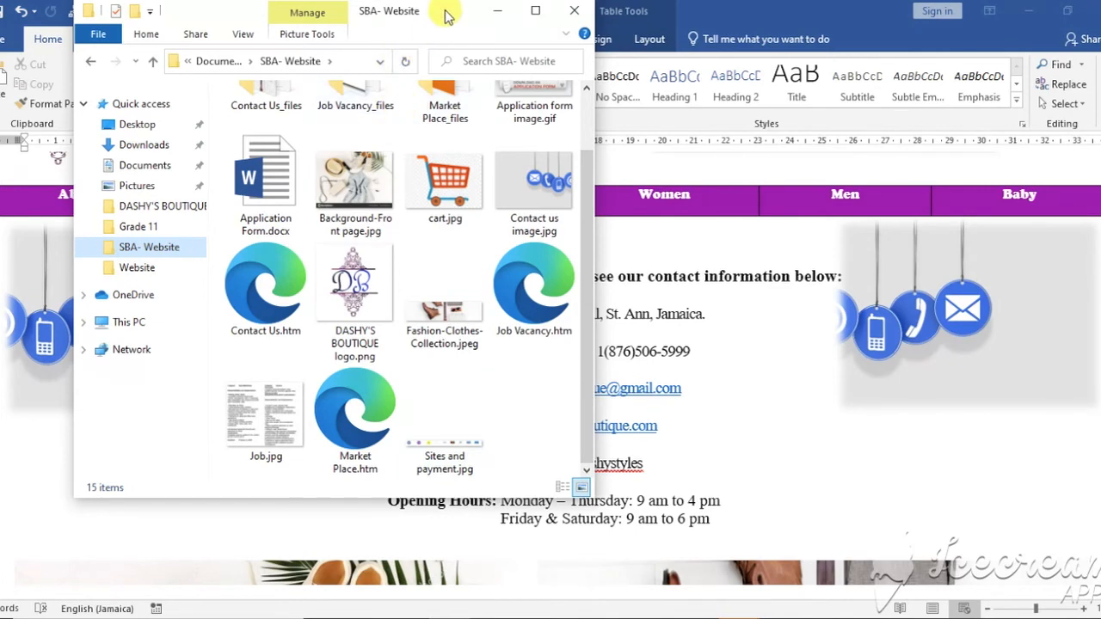
pyautogui.moveTo(448, 15); pyautogui.dragTo(478, 99)
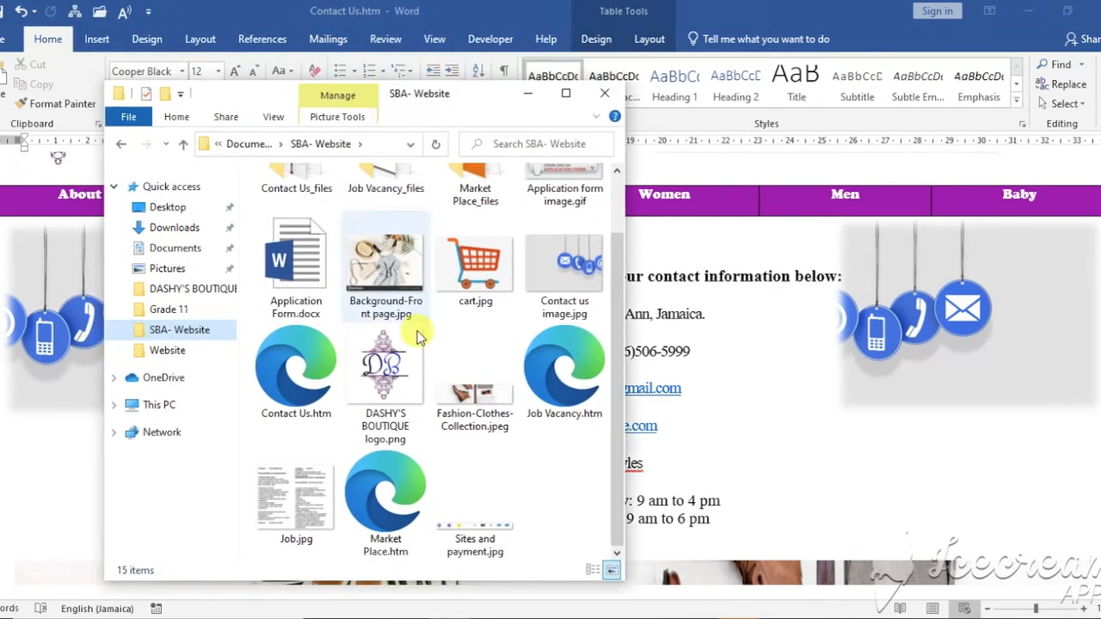
pyautogui.click(375, 511)
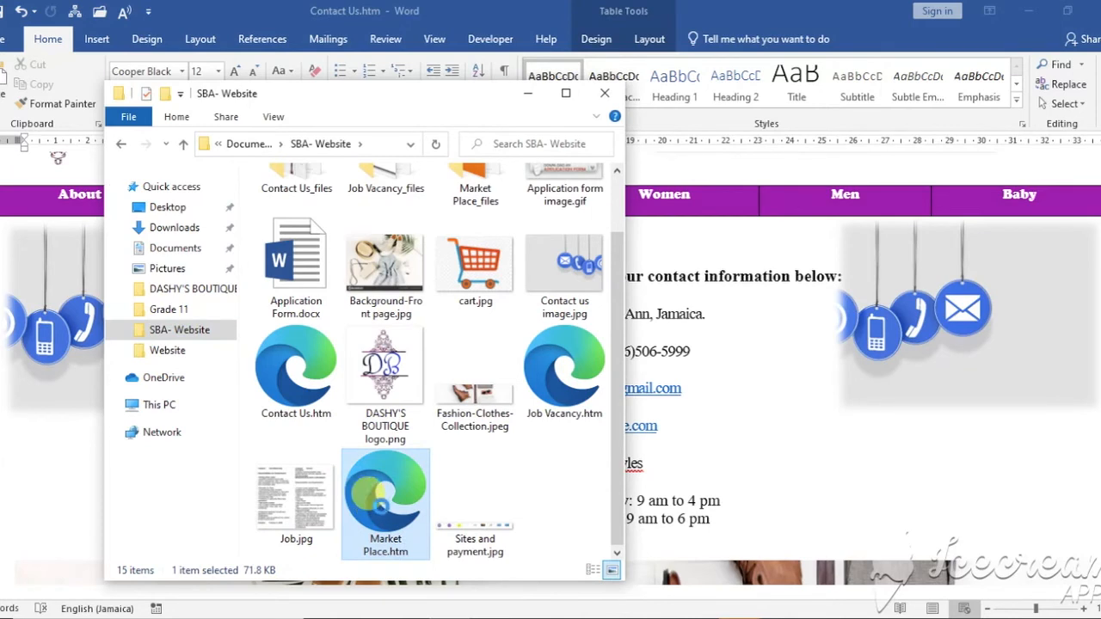
pyautogui.rightClick(375, 507)
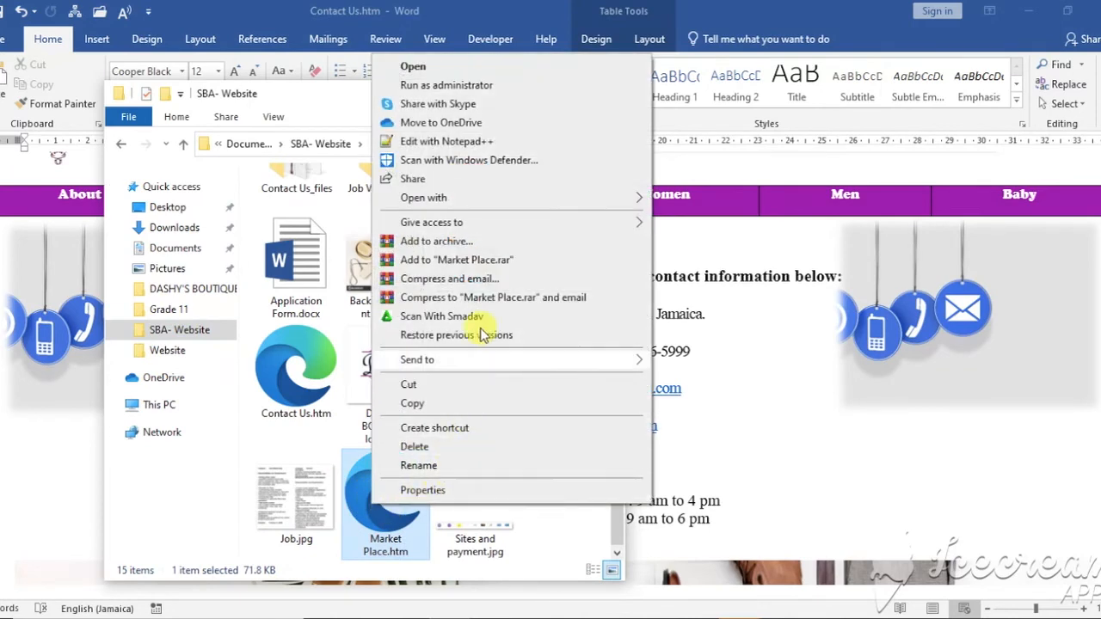
pyautogui.moveTo(545, 200)
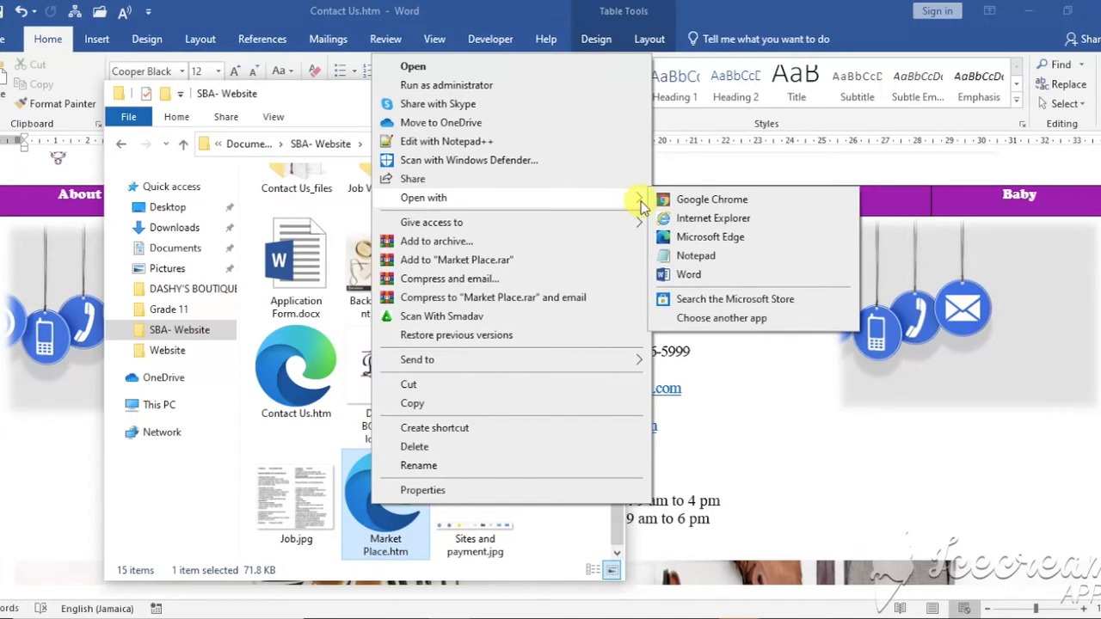
pyautogui.click(680, 275)
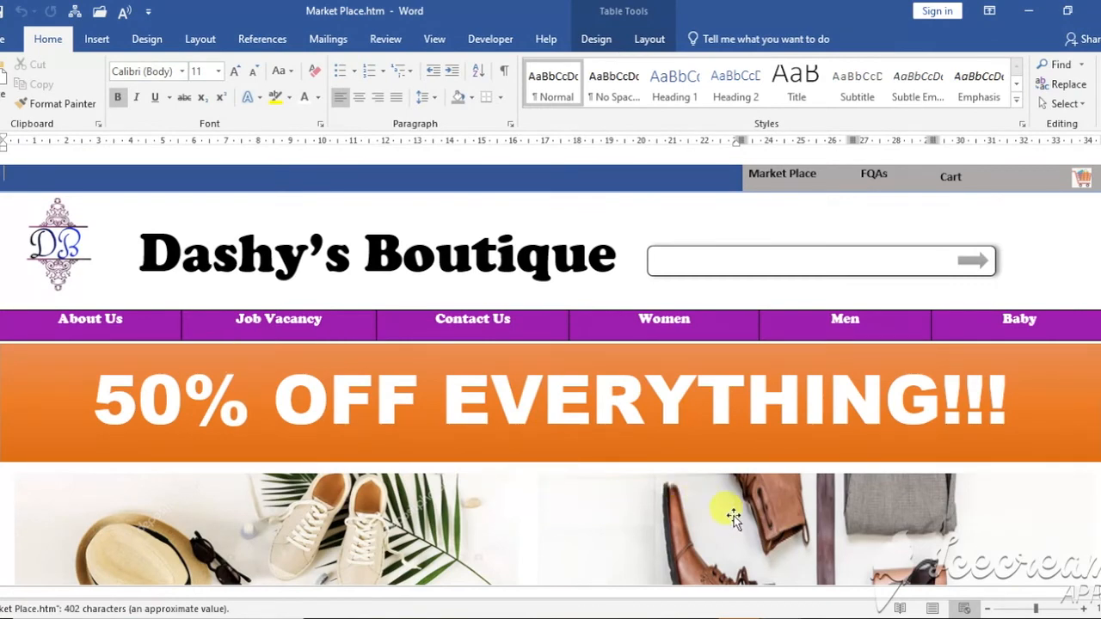
pyautogui.scroll(-3, 761, 540)
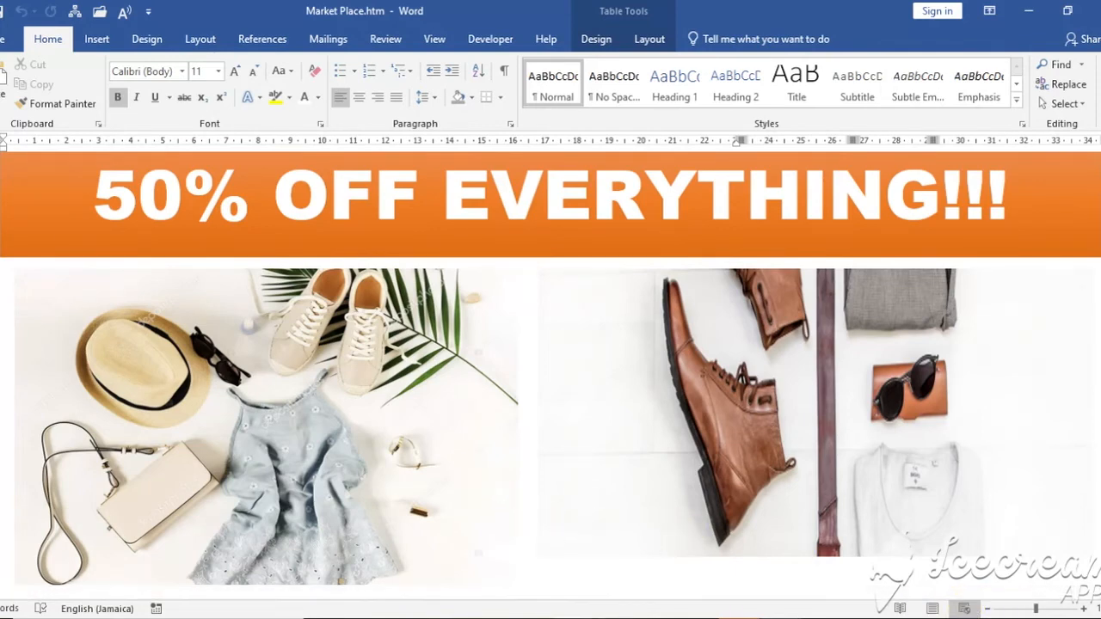
# Open Job Vacancy.htm from the SBA- Website folder in Word as well.
pyautogui.click(463, 617)
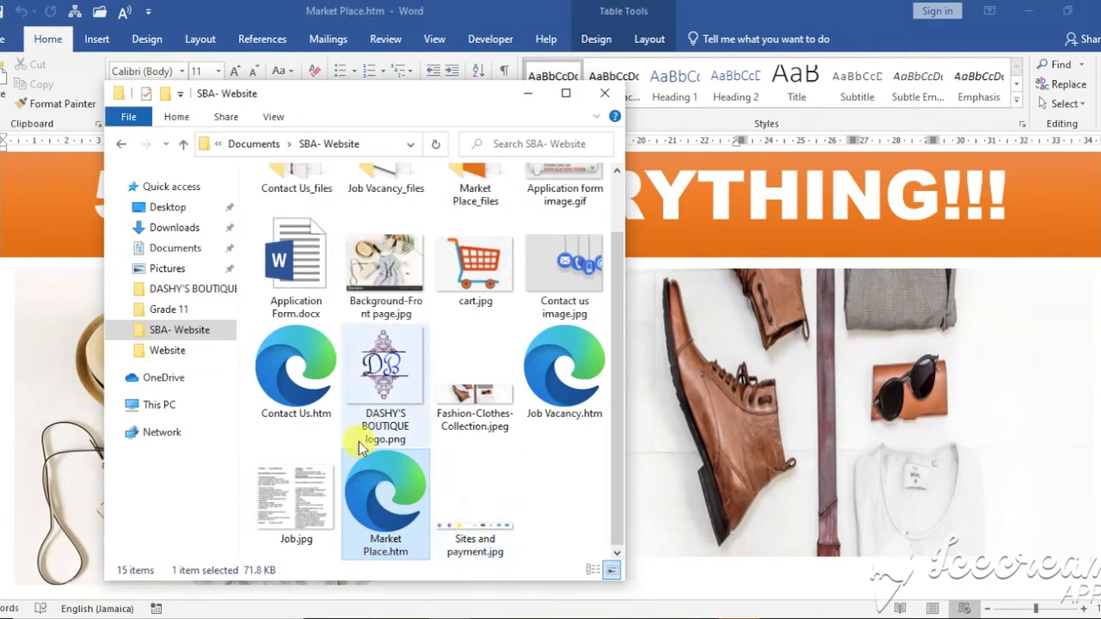
pyautogui.click(560, 367)
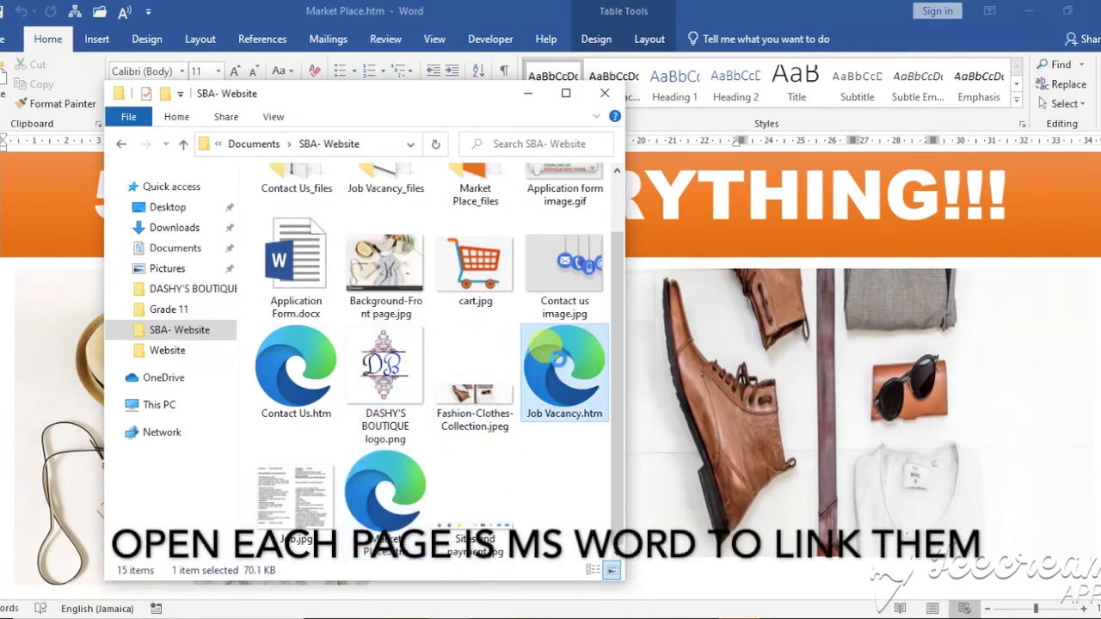
pyautogui.rightClick(559, 367)
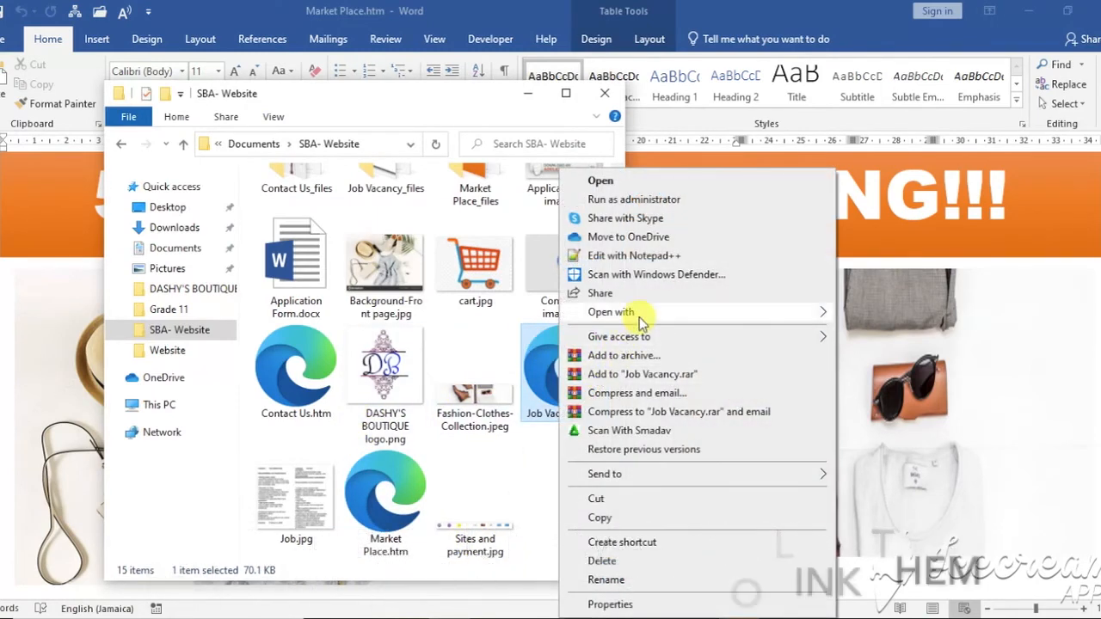
pyautogui.moveTo(712, 317)
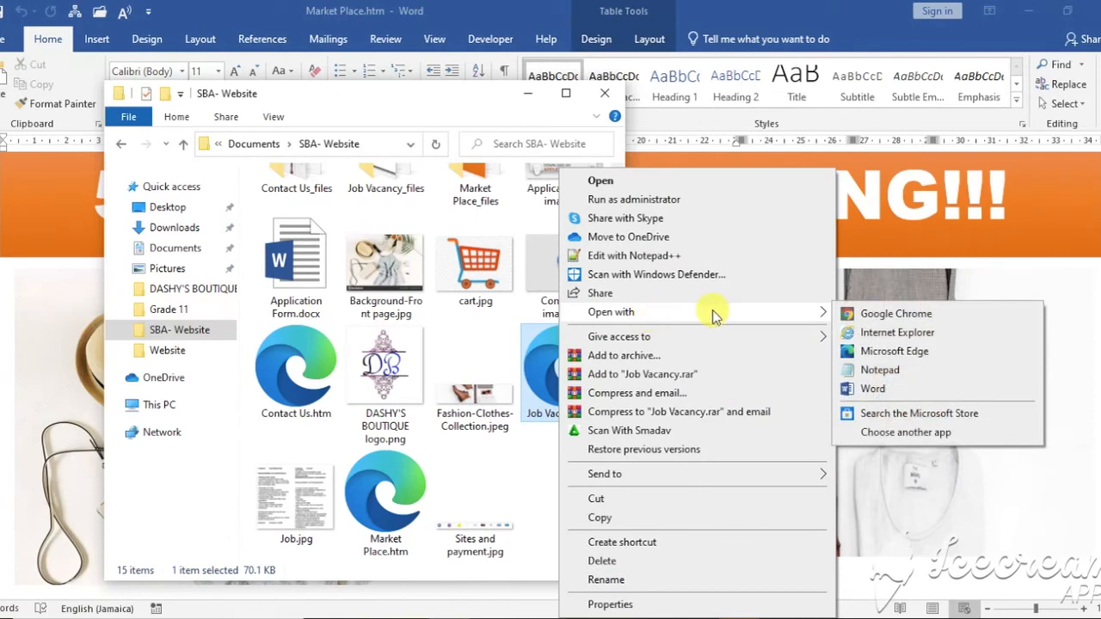
pyautogui.click(874, 389)
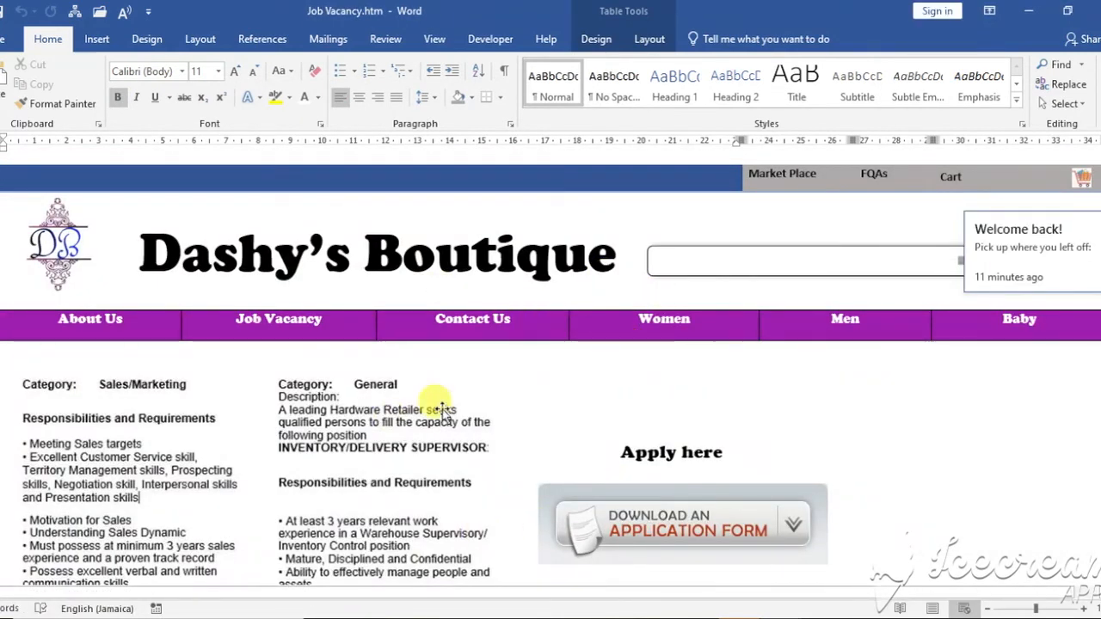
# Look over the Job Vacancy page, then return to Market Place.htm and examine it from the header to its About Us section.
pyautogui.scroll(-3, 560, 430)
pyautogui.scroll(-3, 560, 435)
pyautogui.scroll(4, 560, 435)
pyautogui.scroll(2, 560, 436)
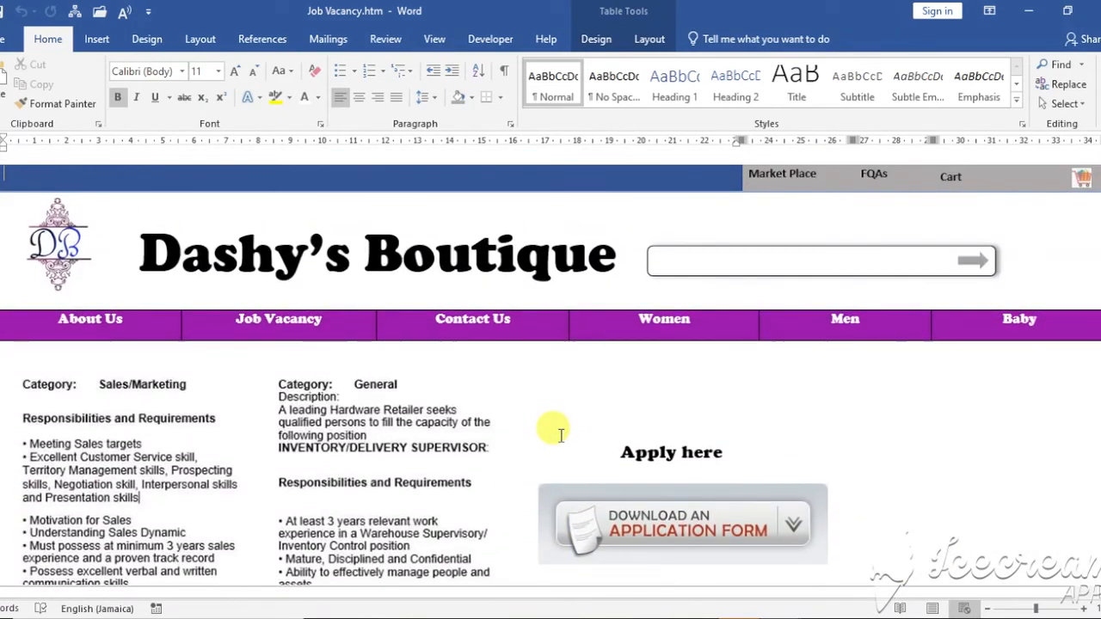
pyautogui.scroll(-4, 560, 448)
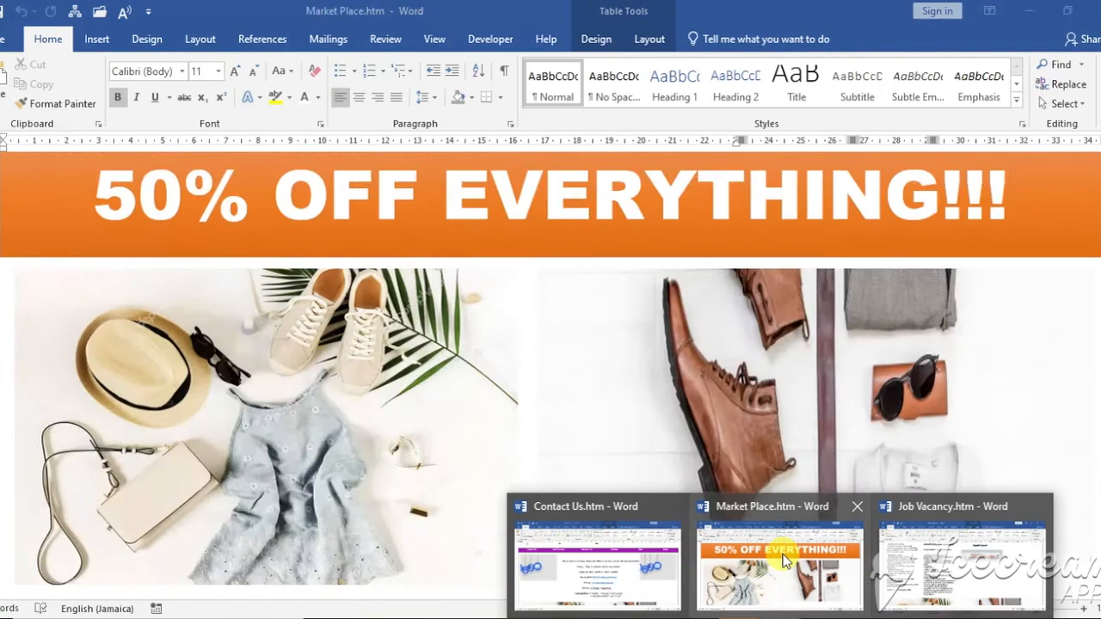
pyautogui.click(784, 563)
pyautogui.scroll(3, 602, 409)
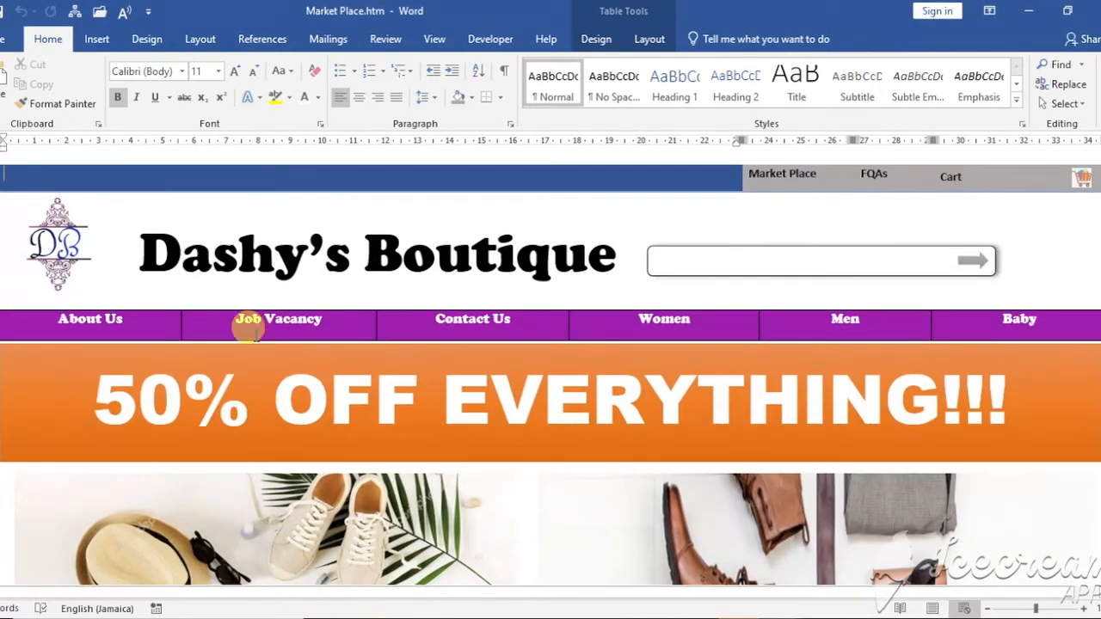
pyautogui.scroll(-5, 112, 396)
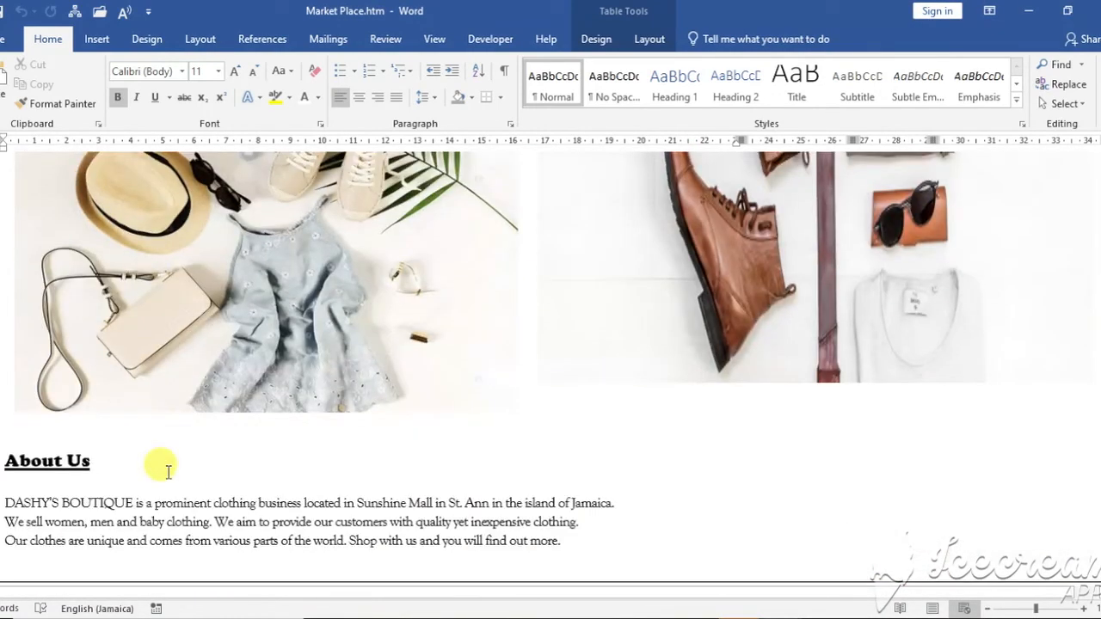
pyautogui.scroll(5, 152, 467)
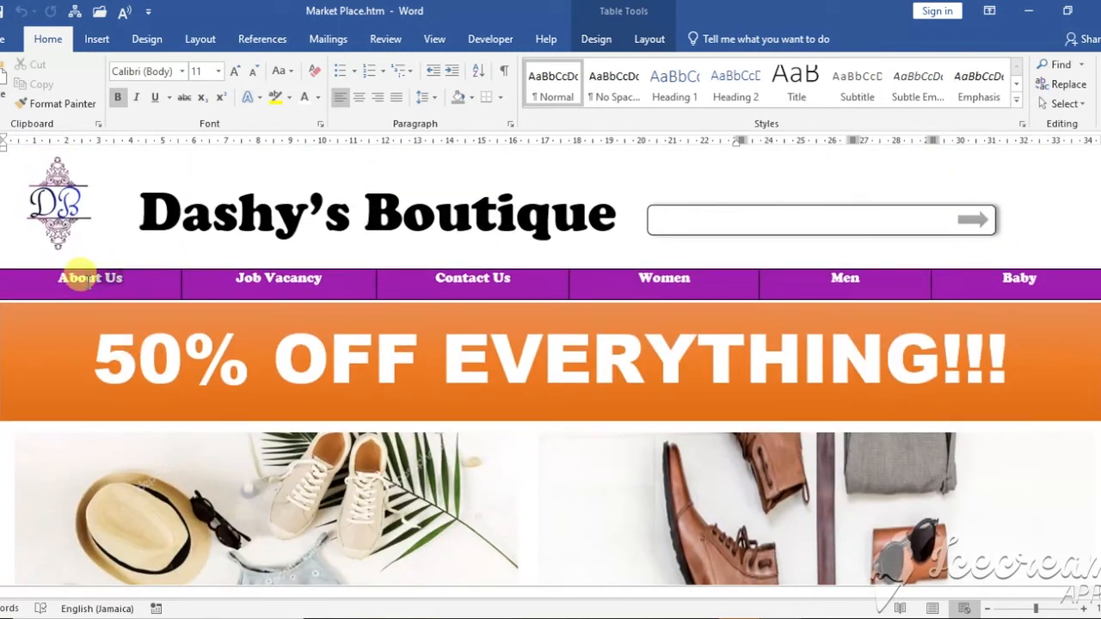
# Hyperlink the "About Us" text in the Market Place page's purple navigation bar to the existing file Market Place.htm.
pyautogui.click(38, 276)
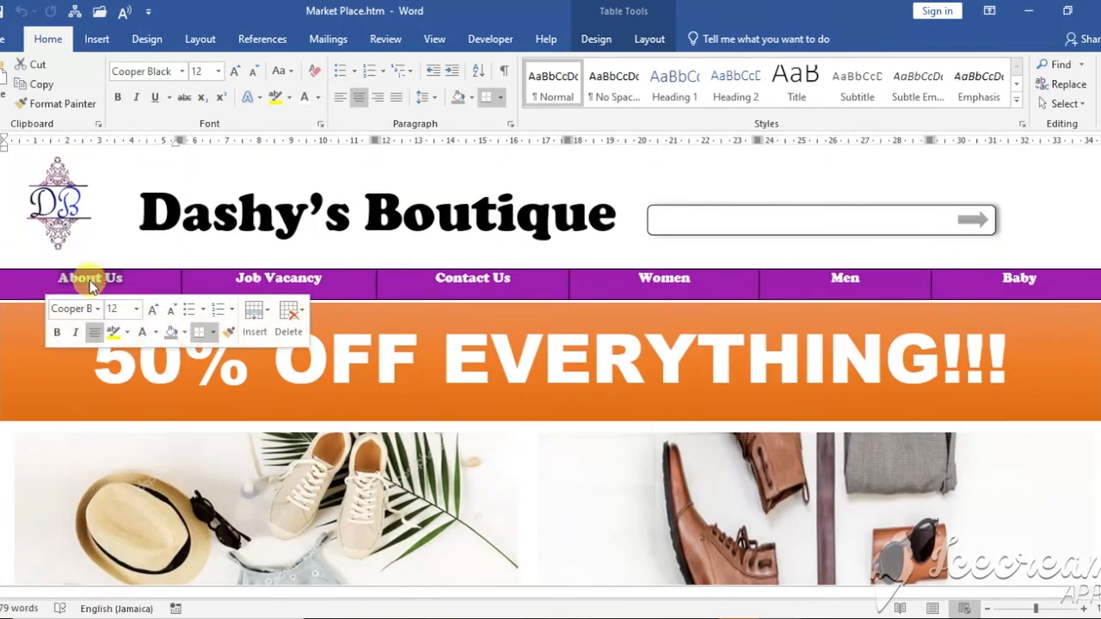
pyautogui.click(86, 277)
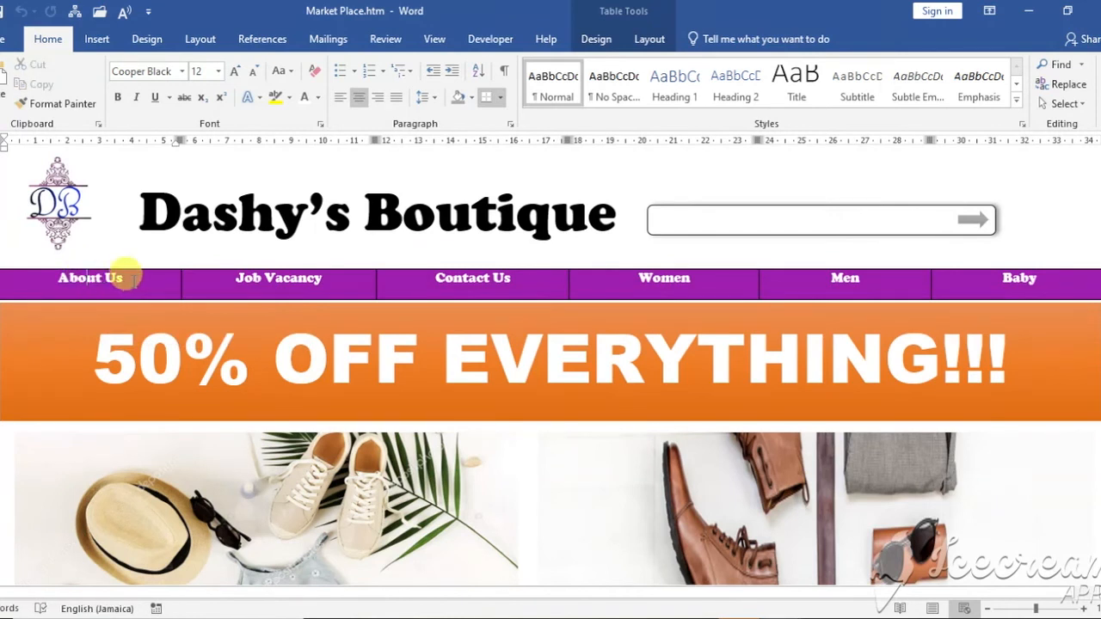
pyautogui.moveTo(125, 263); pyautogui.dragTo(45, 275)
pyautogui.click(68, 279)
pyautogui.moveTo(53, 281); pyautogui.dragTo(111, 275)
pyautogui.click(98, 277)
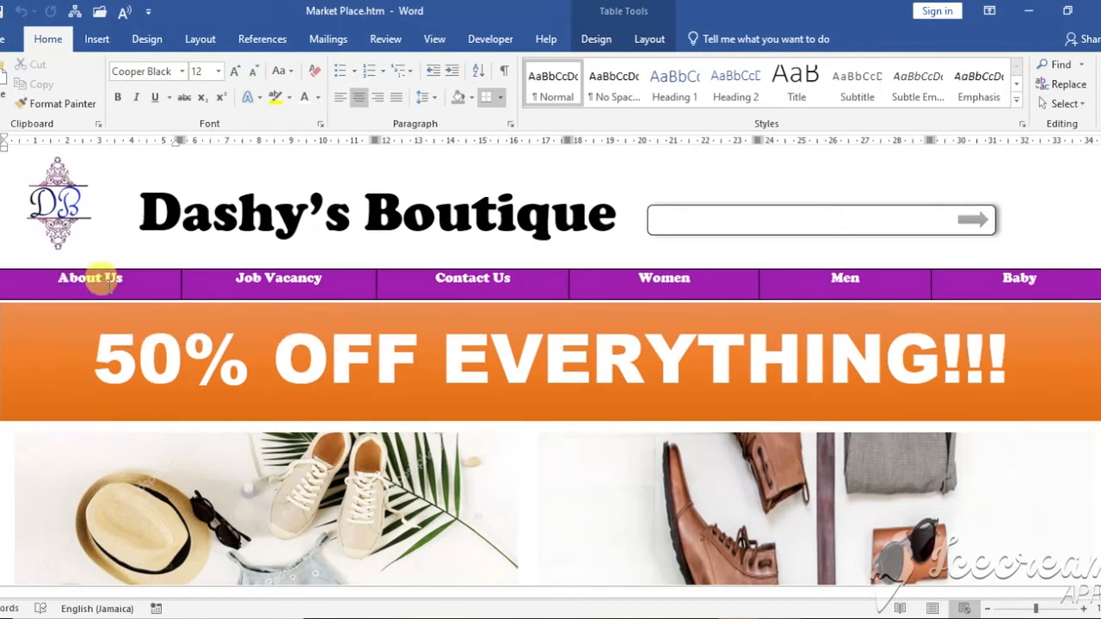
pyautogui.rightClick(58, 353)
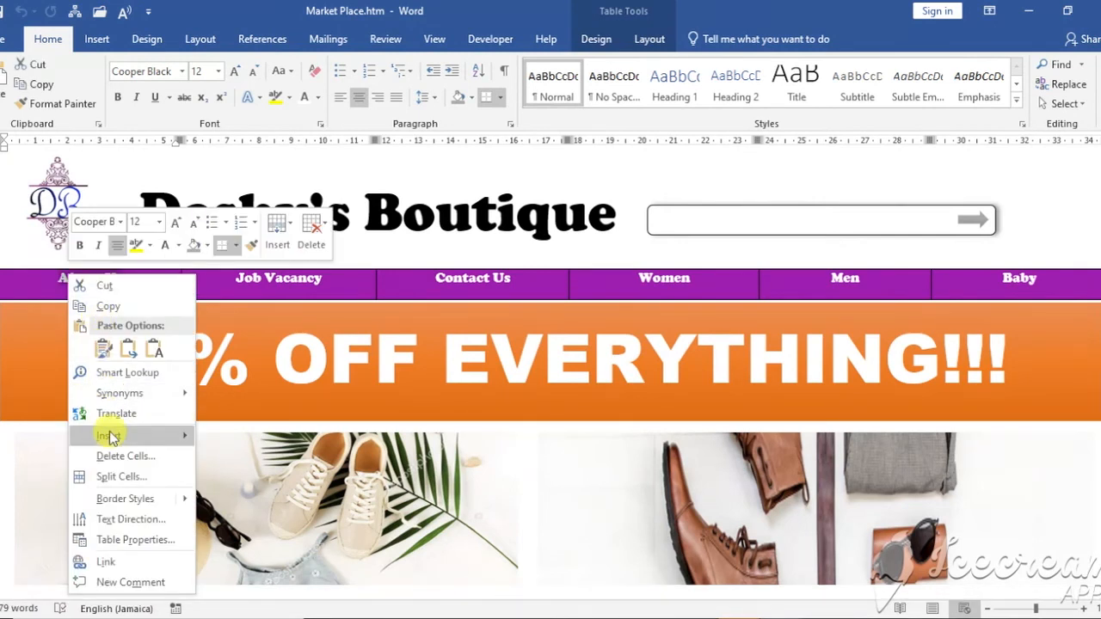
pyautogui.click(112, 561)
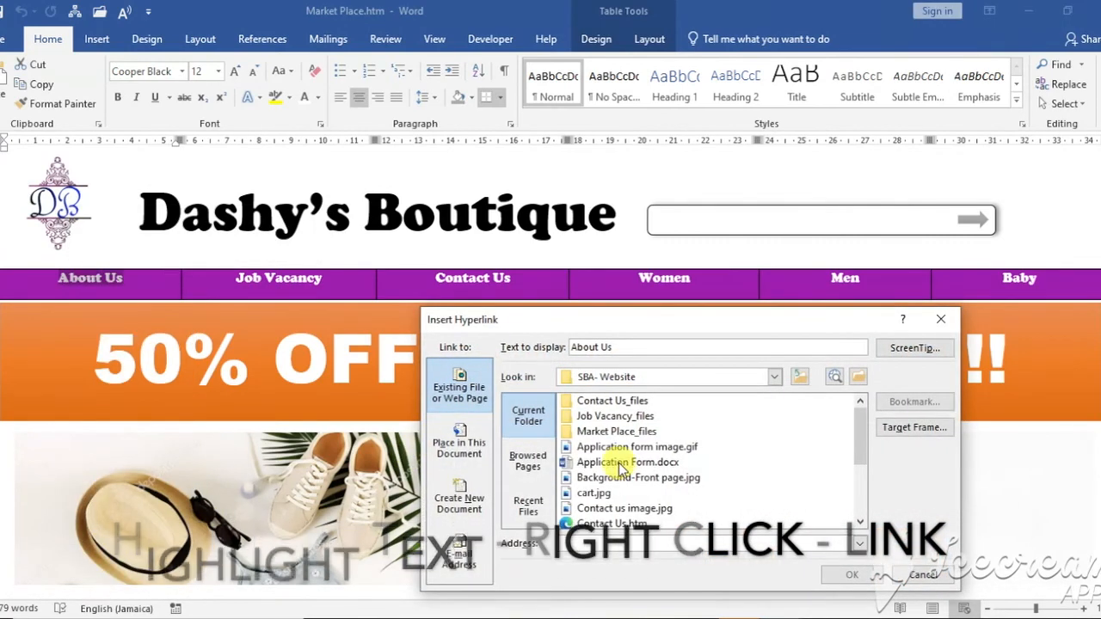
pyautogui.moveTo(861, 450); pyautogui.dragTo(861, 499)
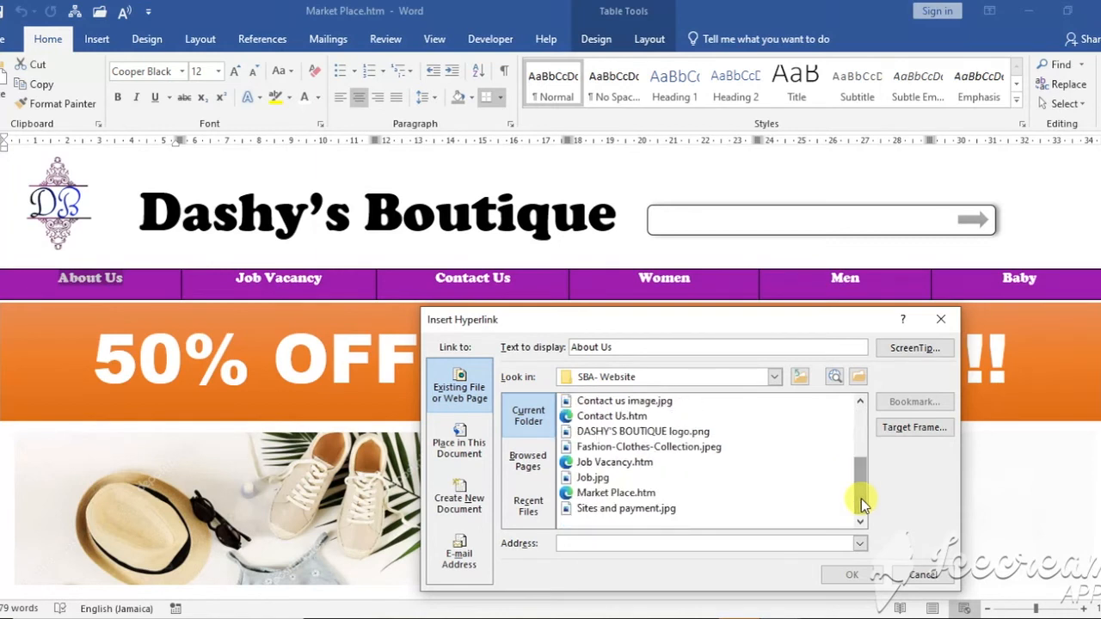
pyautogui.click(617, 495)
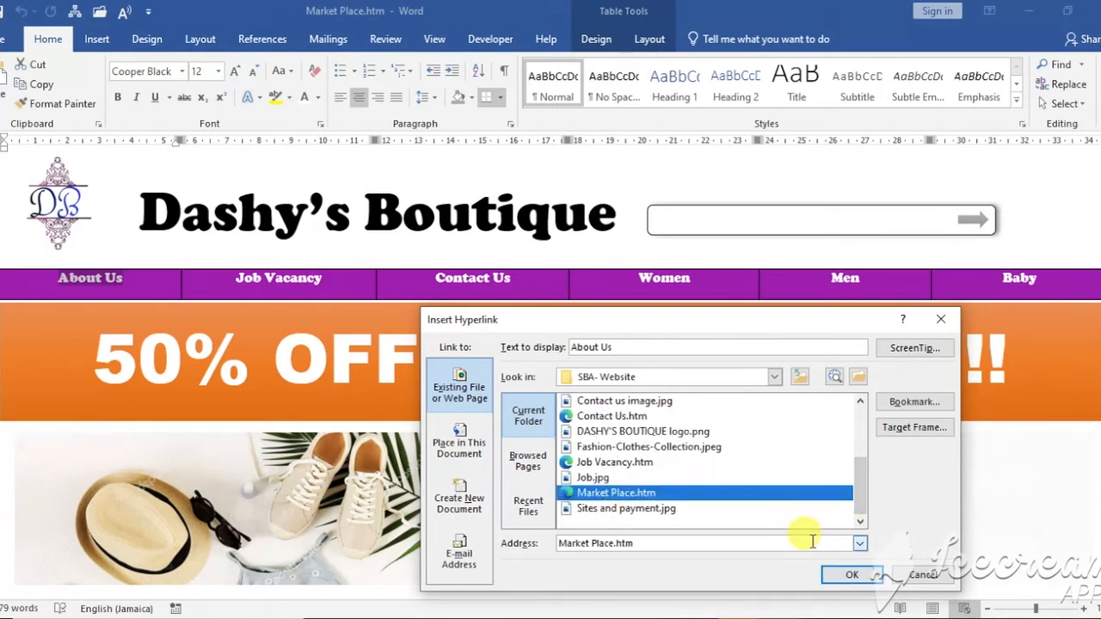
pyautogui.click(850, 575)
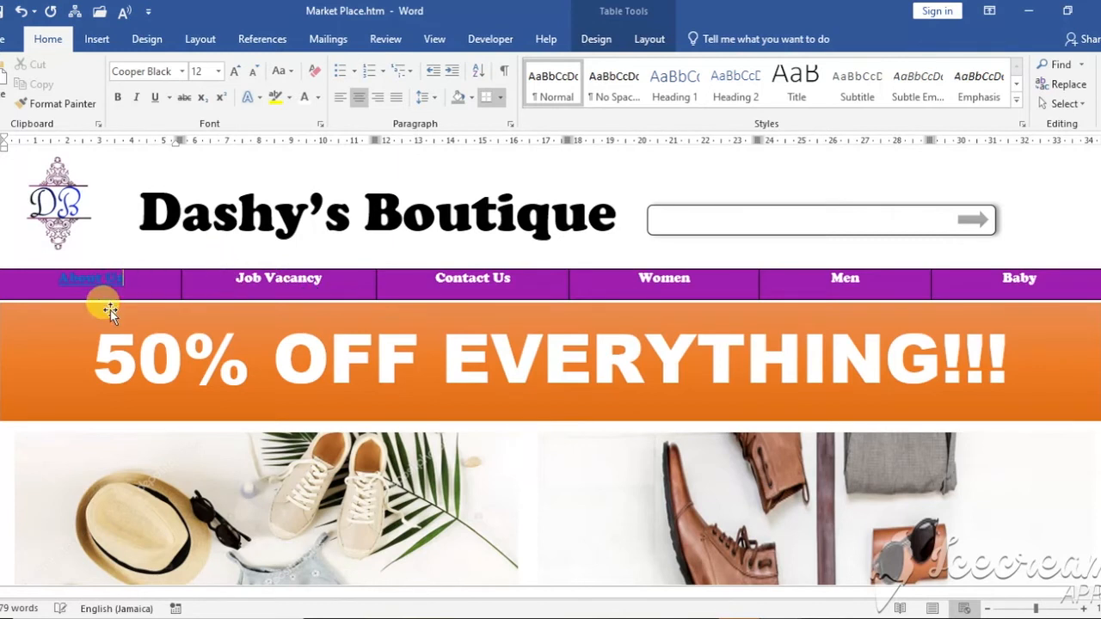
# Hyperlink the "Job Vacancy" text in the navigation bar to the existing file Job Vacancy.htm.
pyautogui.click(129, 334)
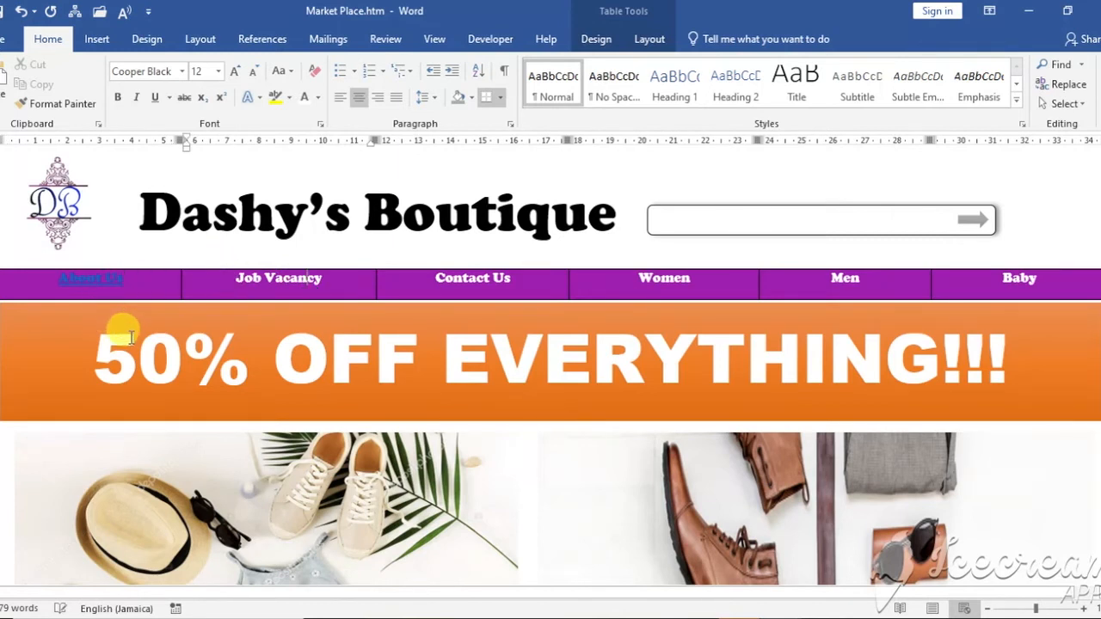
pyautogui.moveTo(233, 273); pyautogui.dragTo(318, 270)
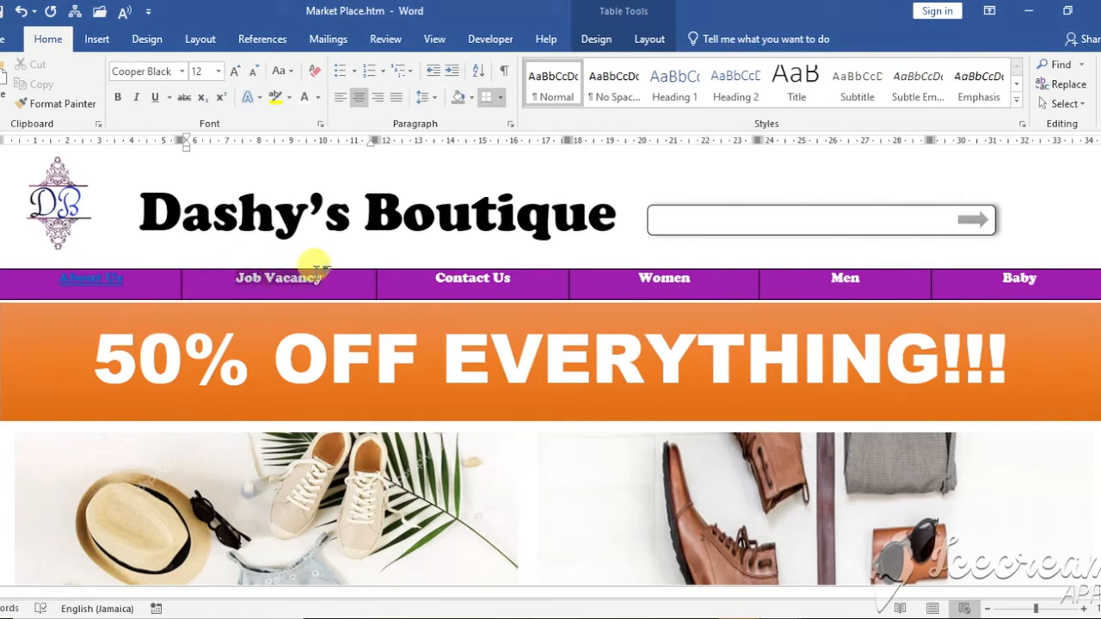
pyautogui.rightClick(243, 277)
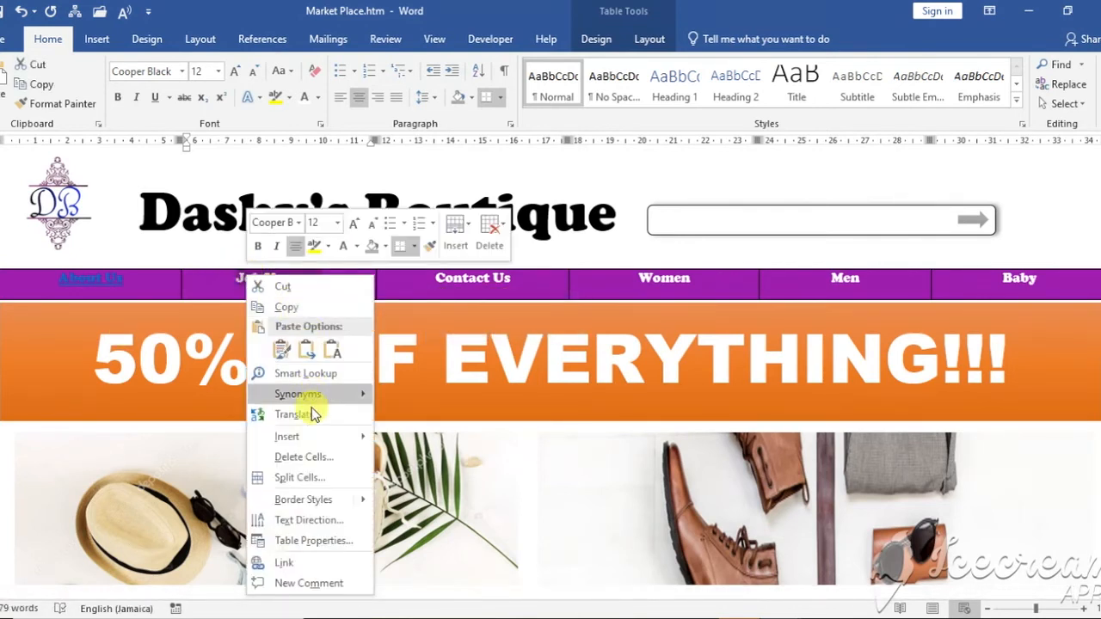
pyautogui.click(297, 563)
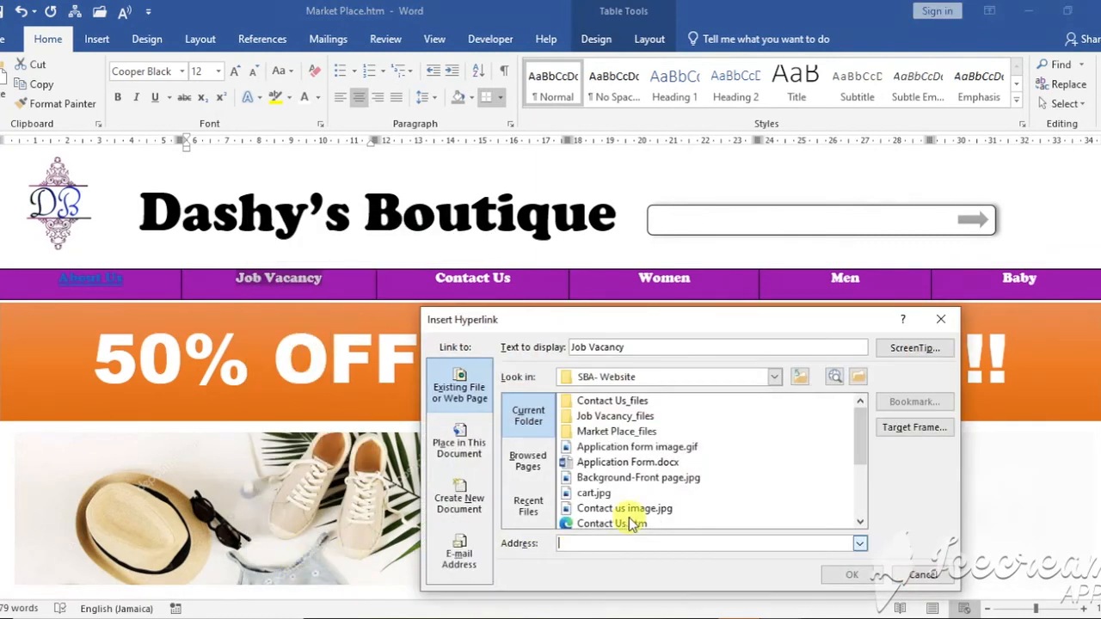
pyautogui.moveTo(865, 437); pyautogui.dragTo(865, 466)
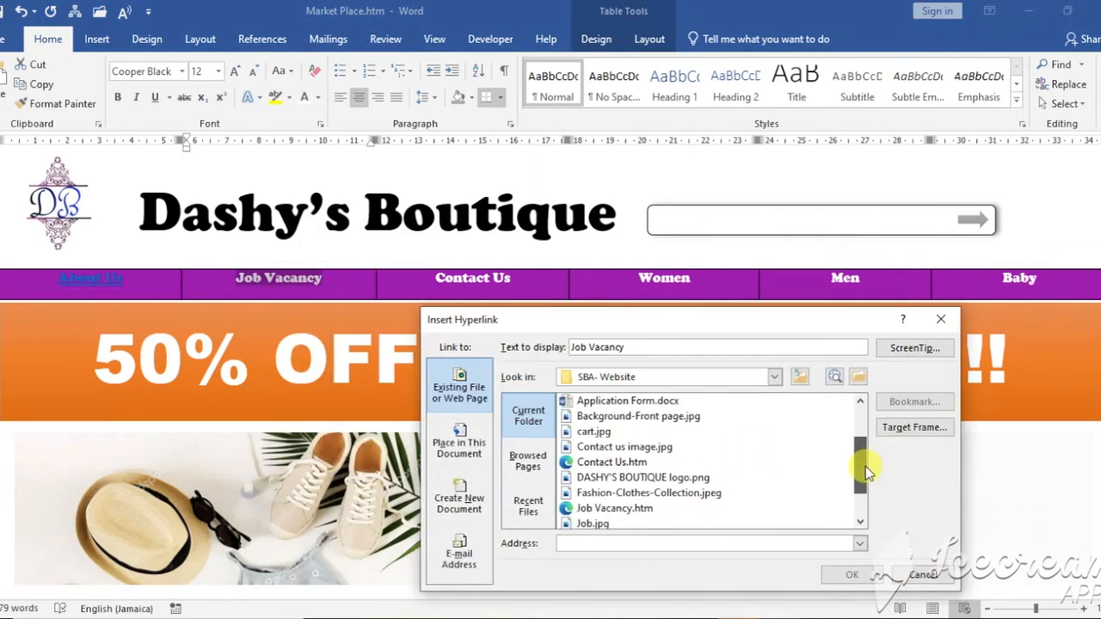
pyautogui.click(649, 511)
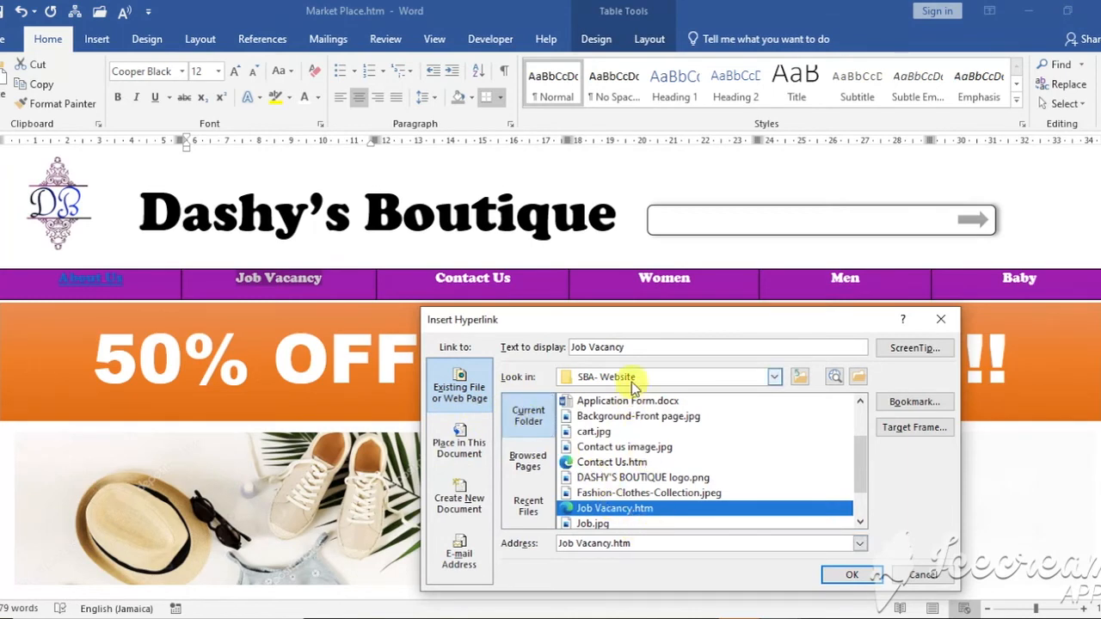
pyautogui.click(843, 575)
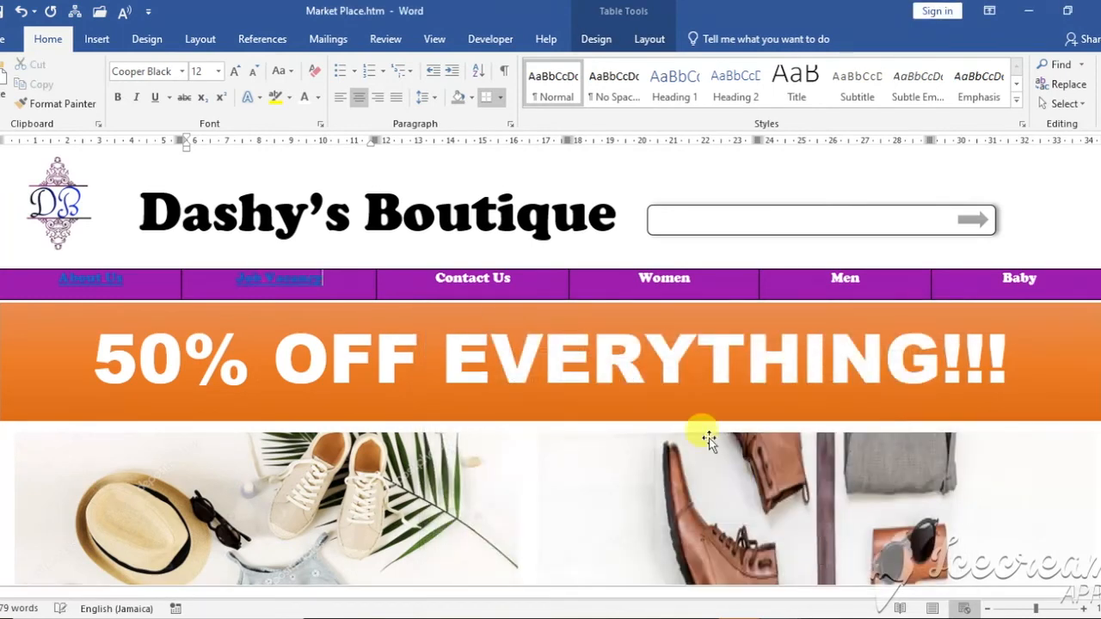
# Hyperlink the "Contact Us" text in the Market Place page's navigation bar to the existing file Contact Us.htm.
pyautogui.click(505, 284)
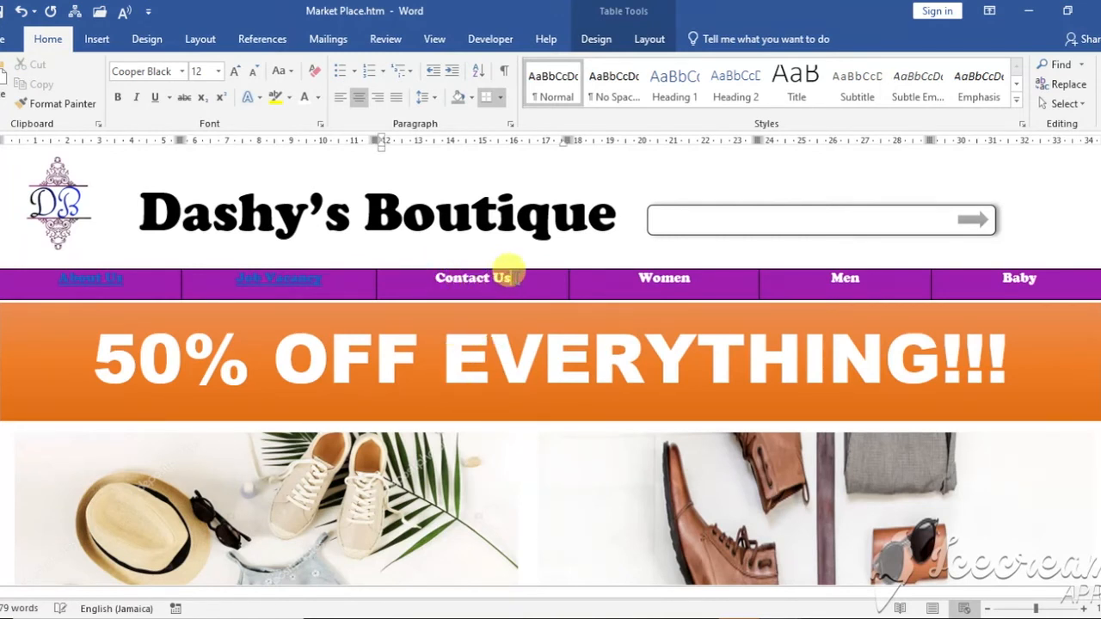
pyautogui.moveTo(434, 275); pyautogui.dragTo(497, 268)
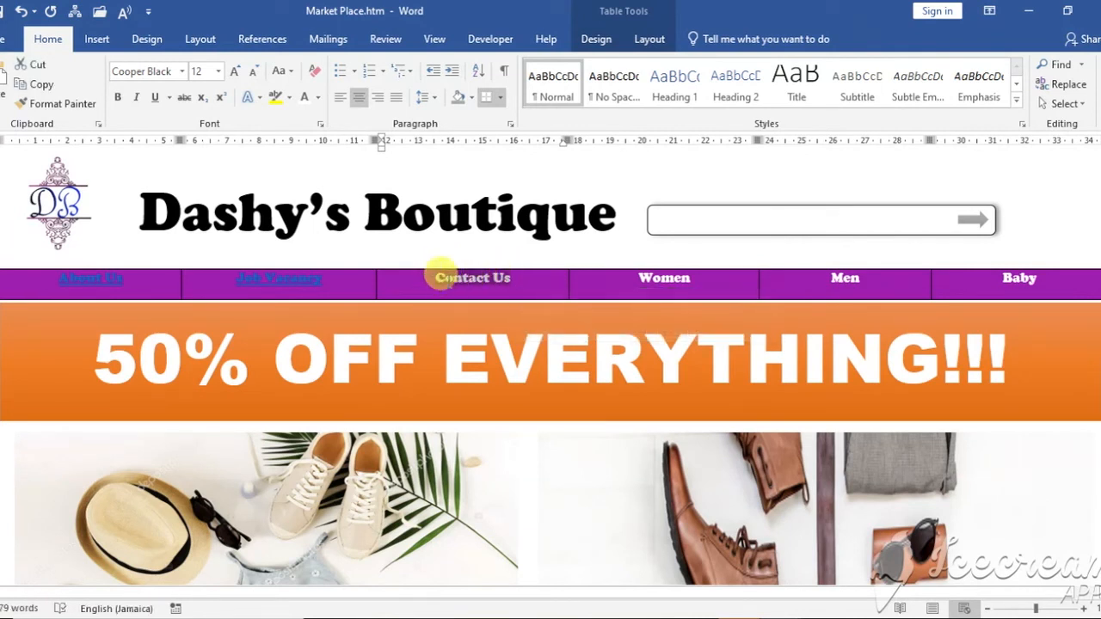
pyautogui.click(440, 277)
pyautogui.moveTo(436, 266); pyautogui.dragTo(505, 267)
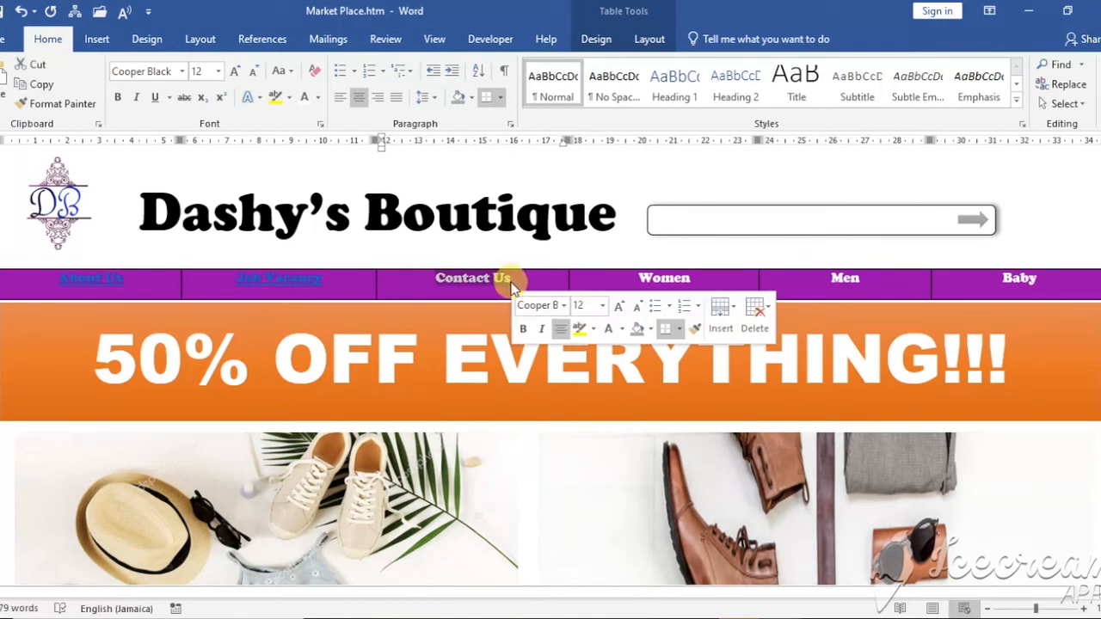
pyautogui.rightClick(450, 280)
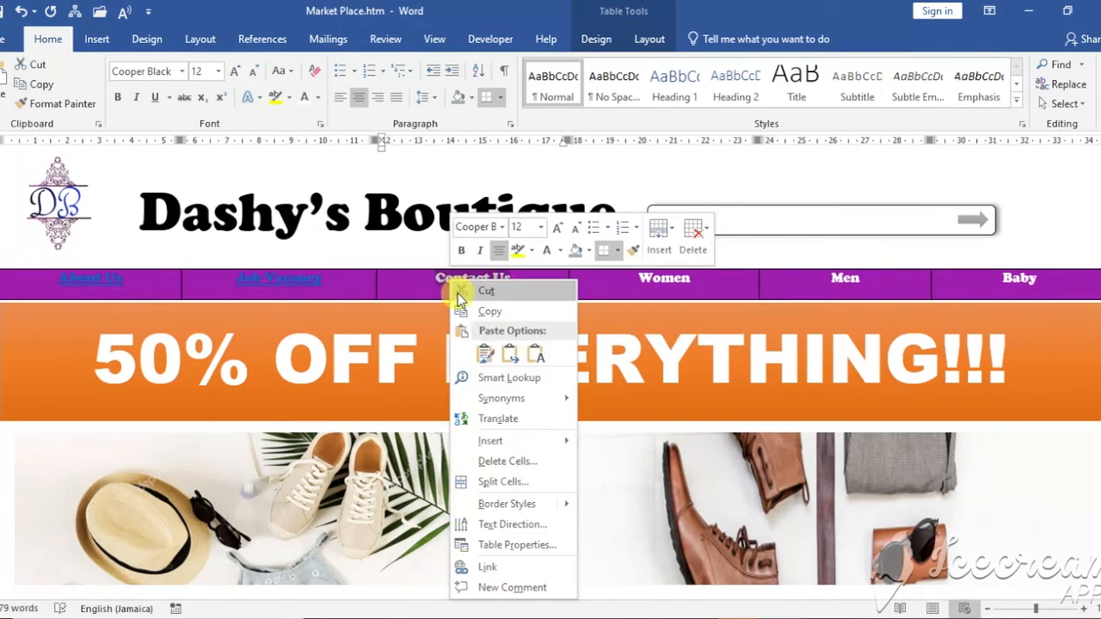
pyautogui.click(487, 566)
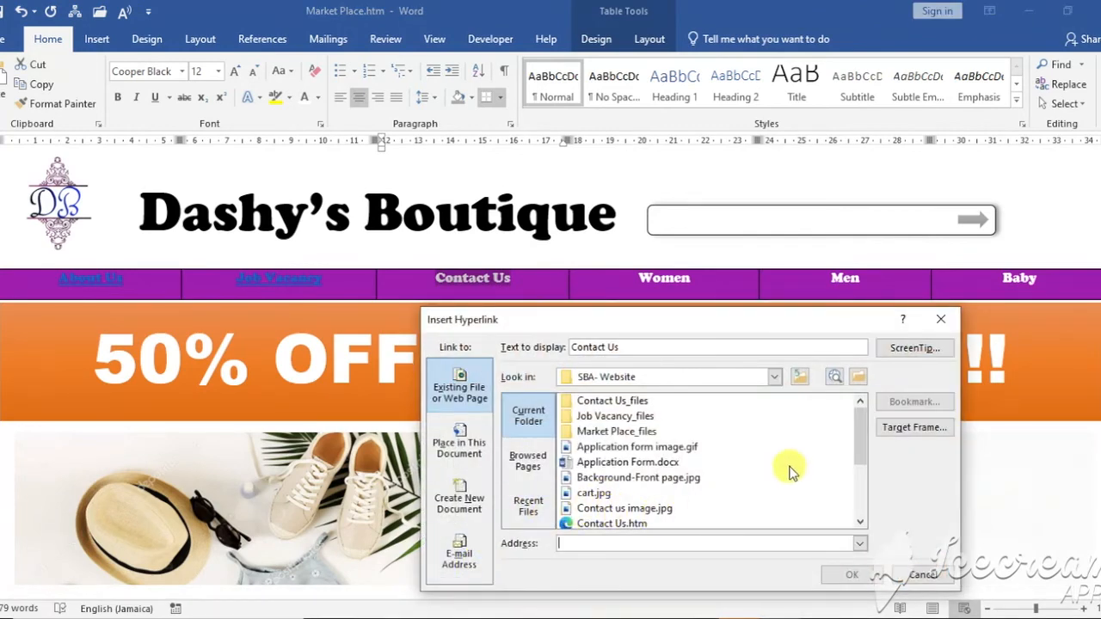
pyautogui.moveTo(857, 456); pyautogui.dragTo(865, 484)
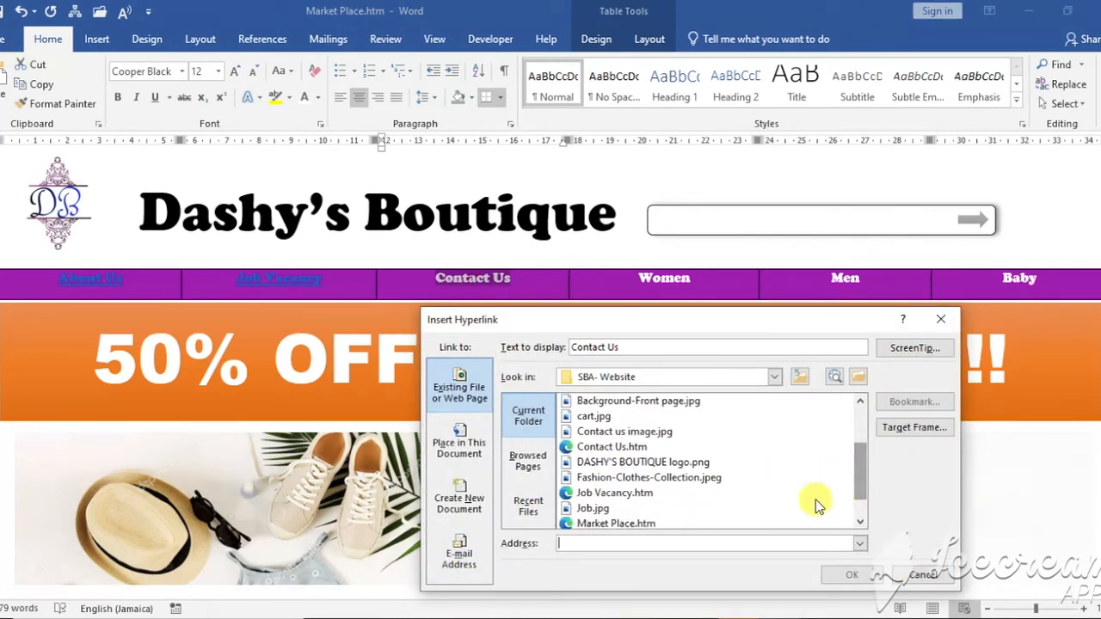
pyautogui.click(633, 449)
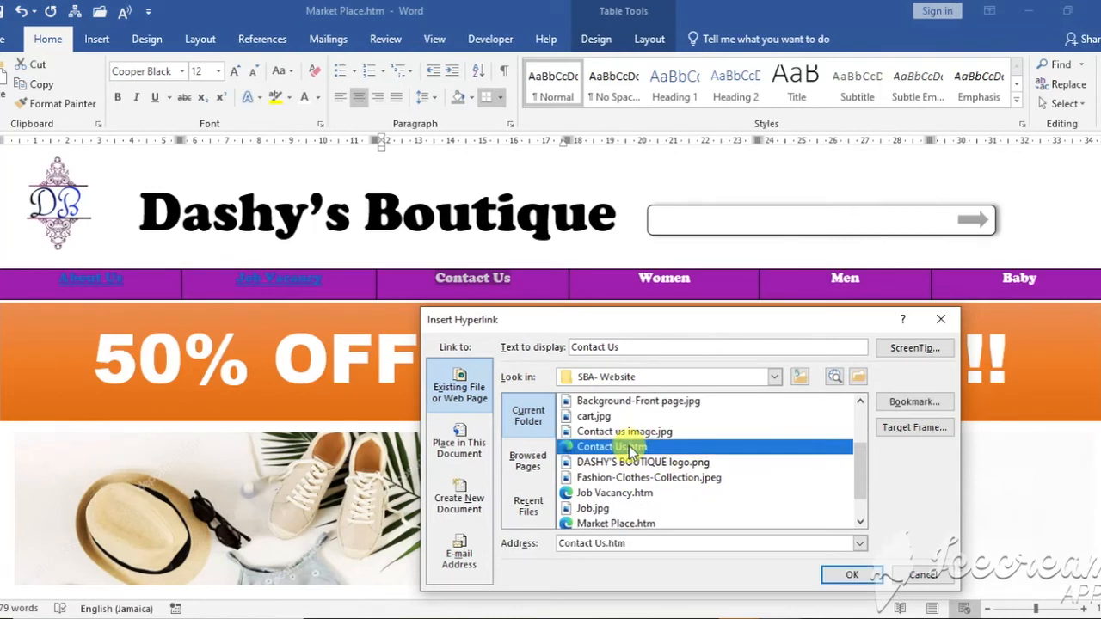
pyautogui.click(847, 575)
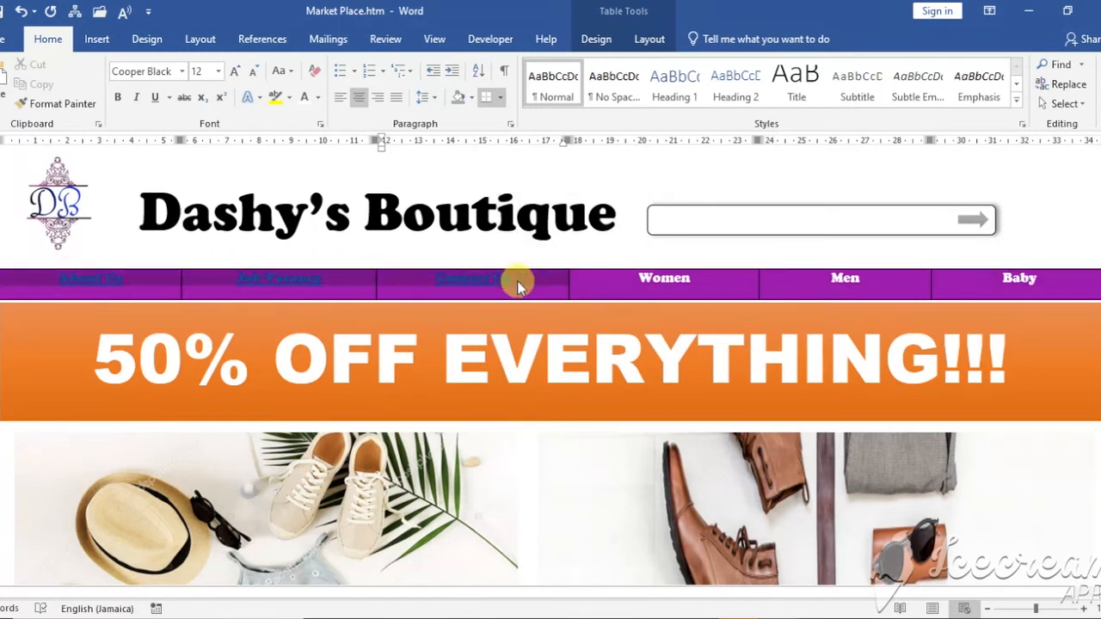
# Recolour the About Us, Job Vacancy and Contact Us links in the navigation bar white, and save Market Place.htm.
pyautogui.moveTo(517, 282); pyautogui.dragTo(514, 280)
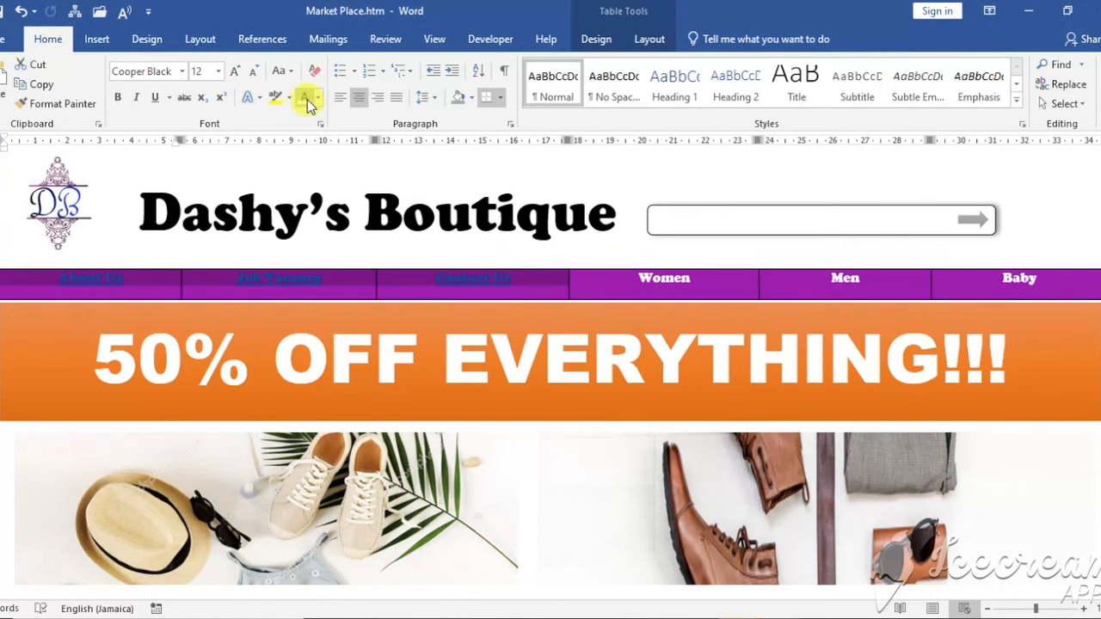
pyautogui.click(308, 101)
pyautogui.click(560, 438)
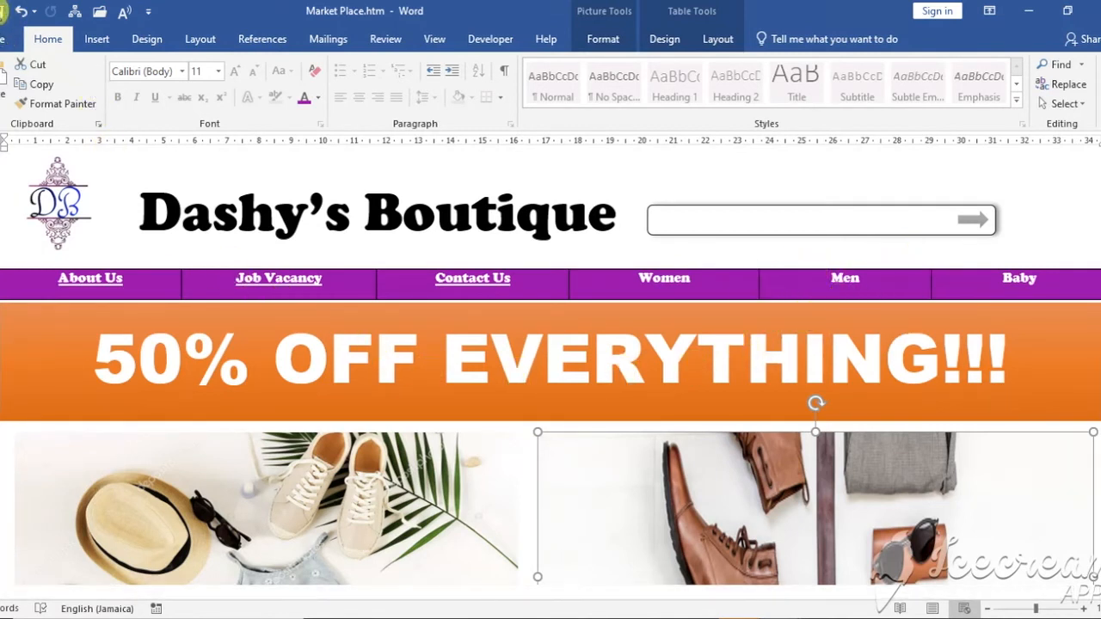
pyautogui.click(4, 11)
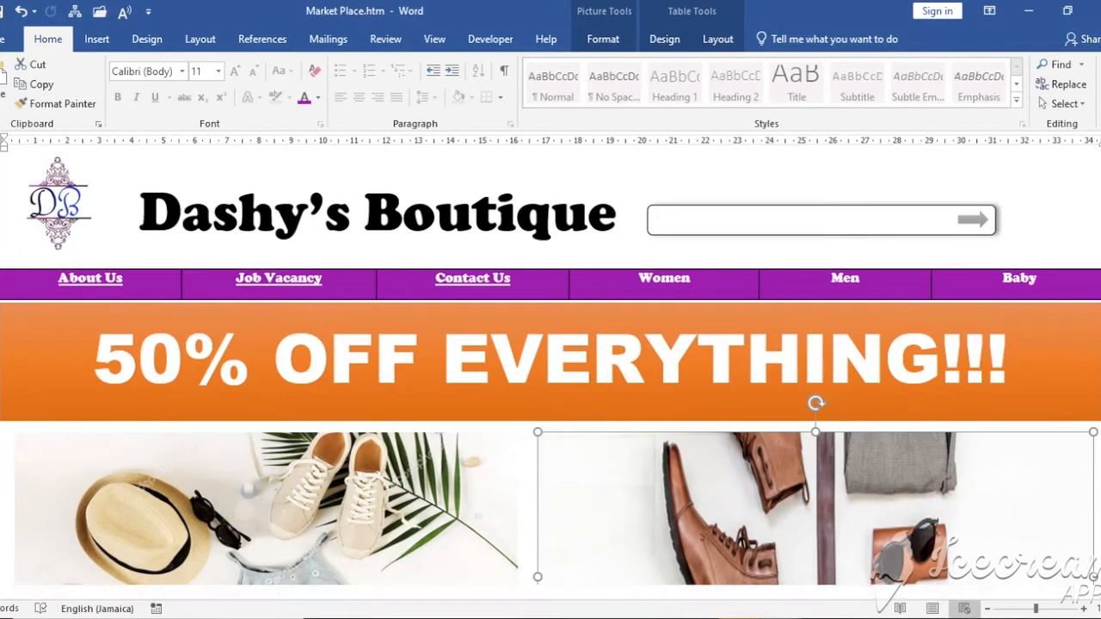
# Switch to Job Vacancy.htm and hyperlink the "About Us" text in its navigation bar to the existing file Market Place.htm.
pyautogui.click(781, 618)
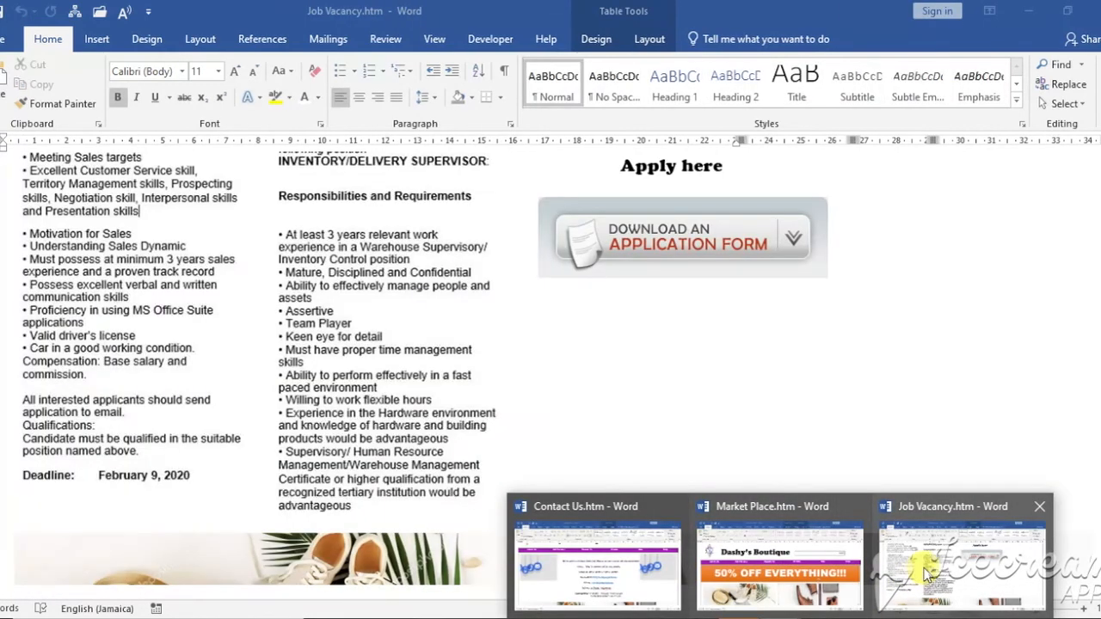
pyautogui.click(925, 574)
pyautogui.scroll(6, 628, 396)
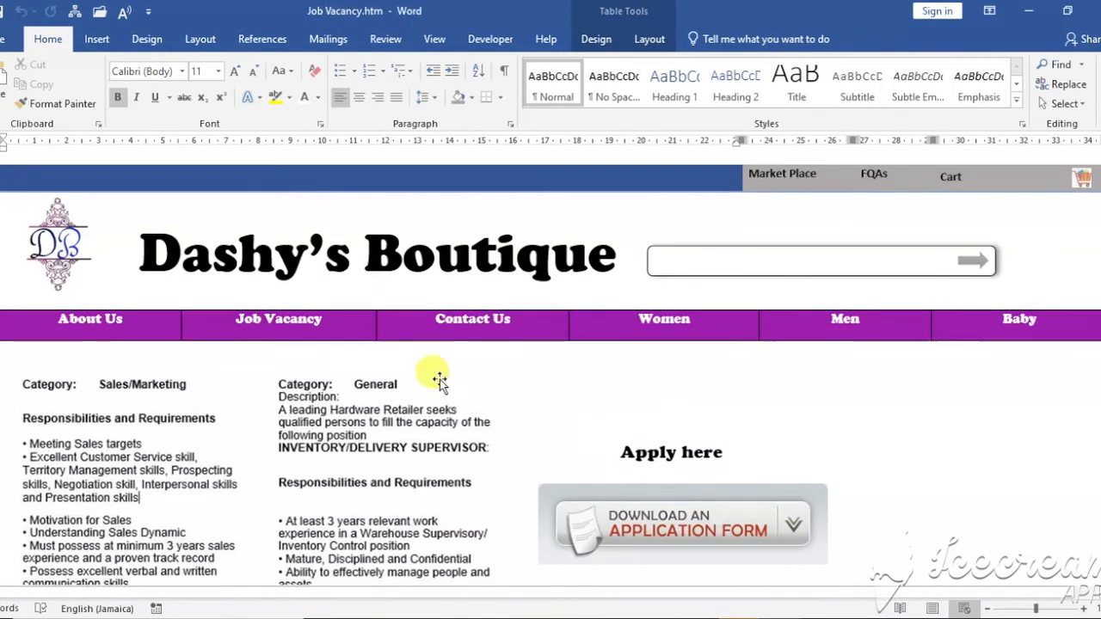
pyautogui.click(103, 316)
pyautogui.moveTo(64, 313); pyautogui.dragTo(128, 312)
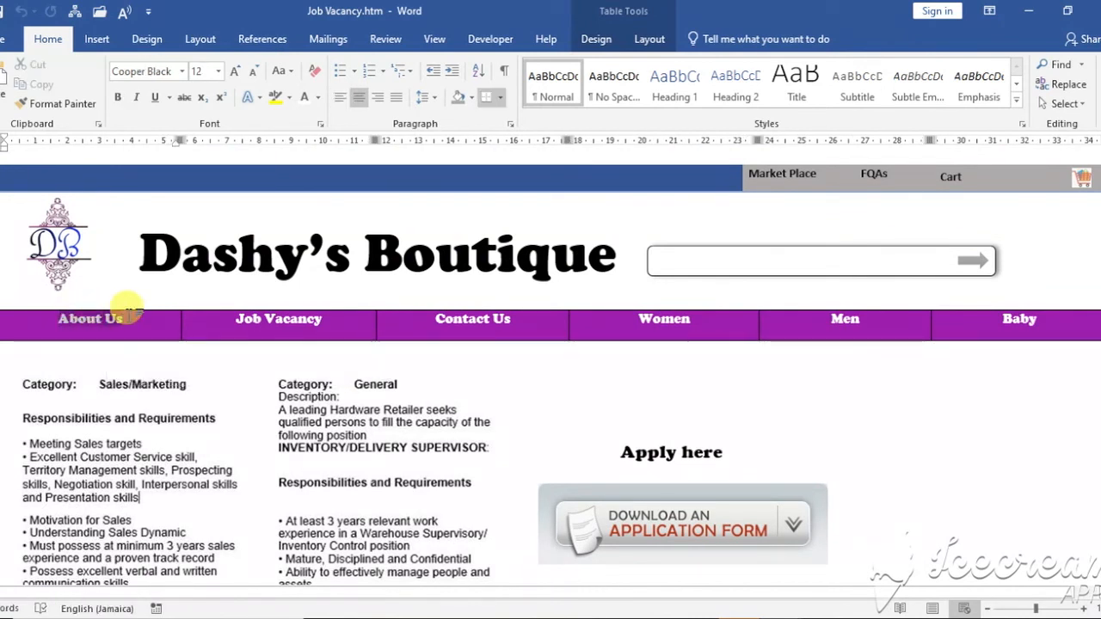
pyautogui.rightClick(76, 321)
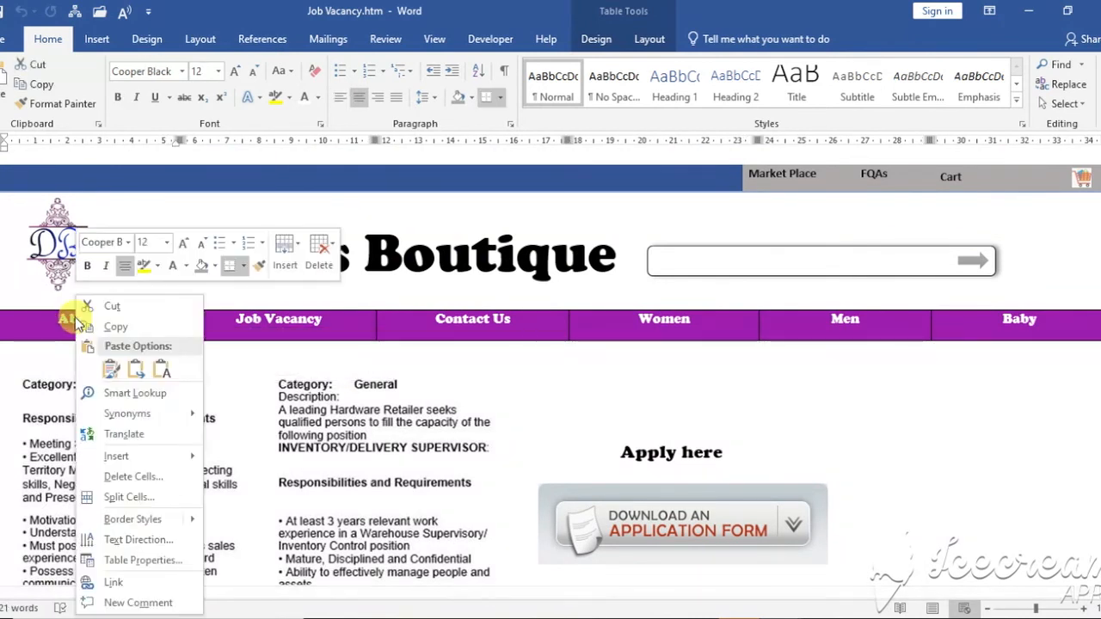
pyautogui.click(118, 583)
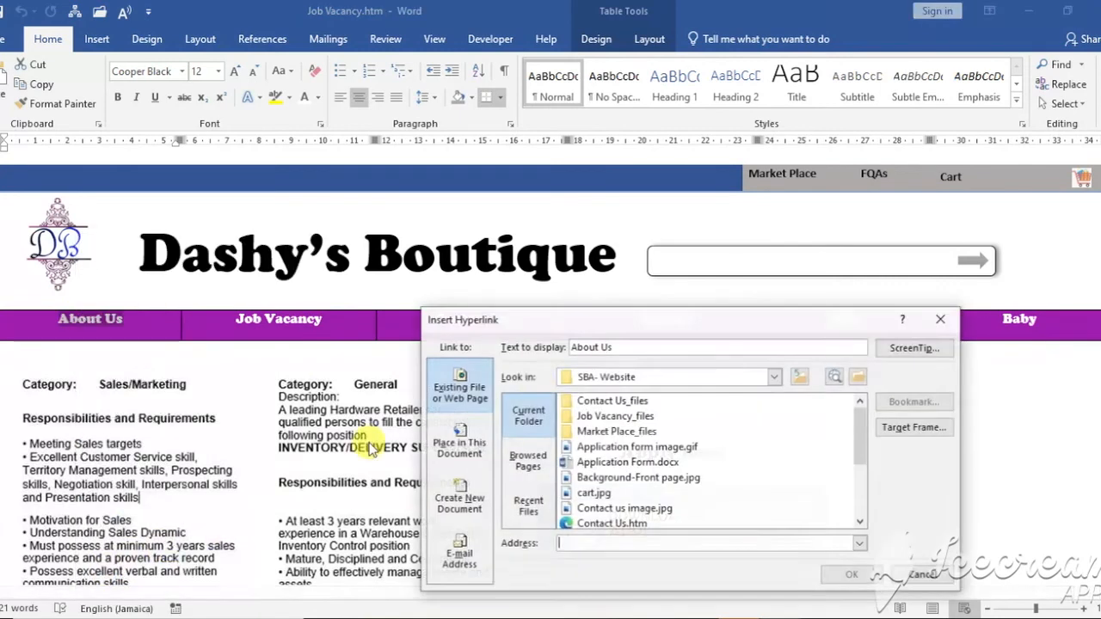
pyautogui.scroll(-3, 633, 499)
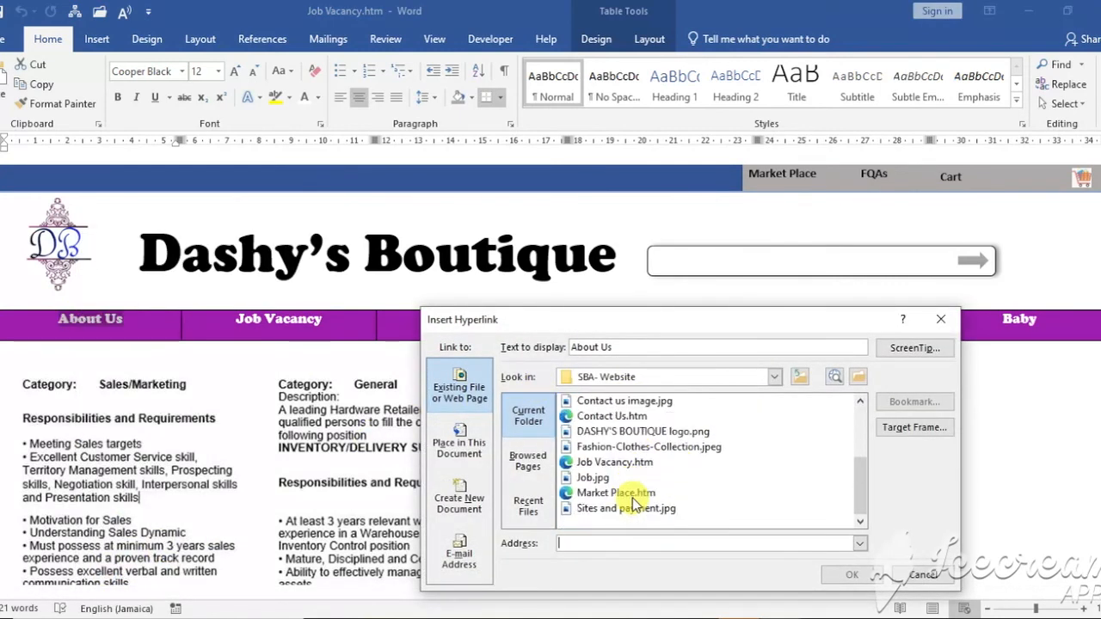
pyautogui.click(632, 495)
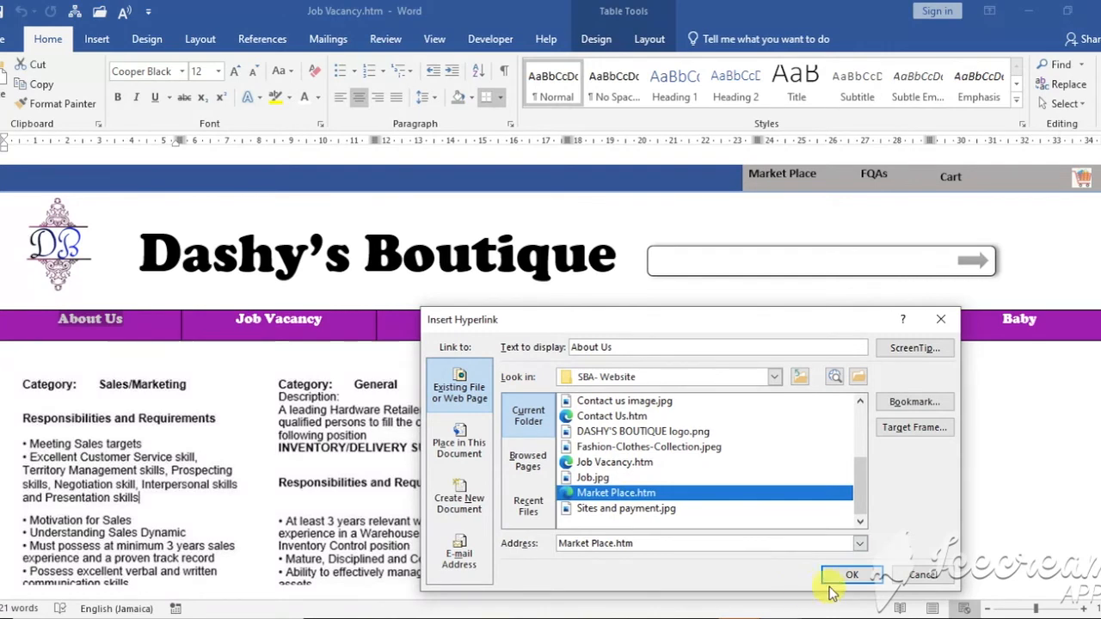
pyautogui.click(847, 578)
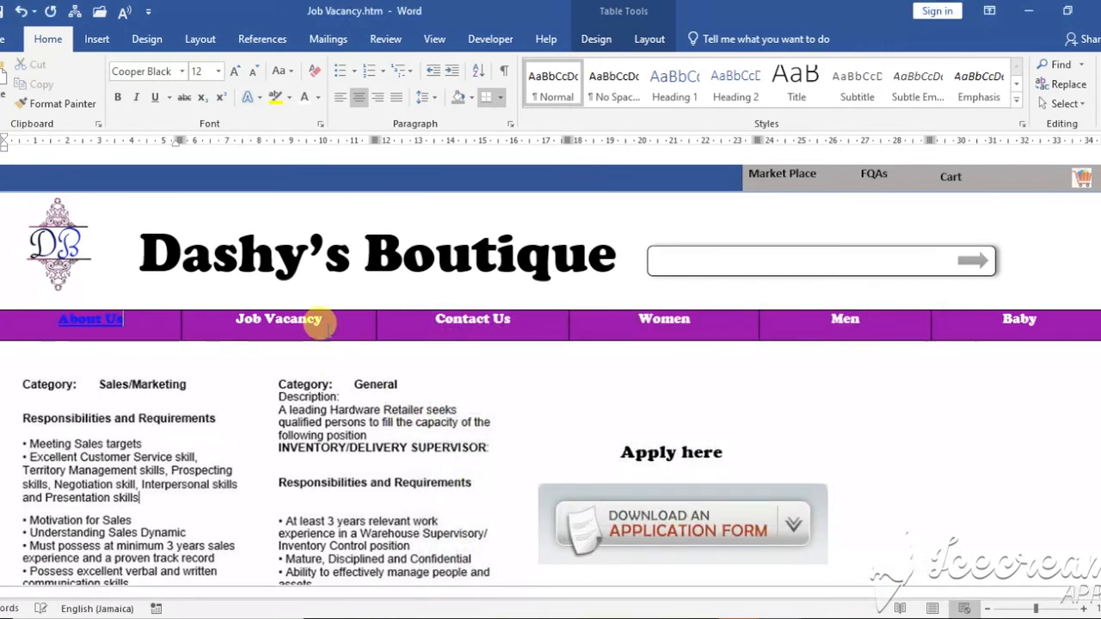
# Hyperlink the "Job Vacancy" text in the Job Vacancy page's navigation bar to the existing file Job Vacancy.htm.
pyautogui.moveTo(323, 318); pyautogui.dragTo(266, 320)
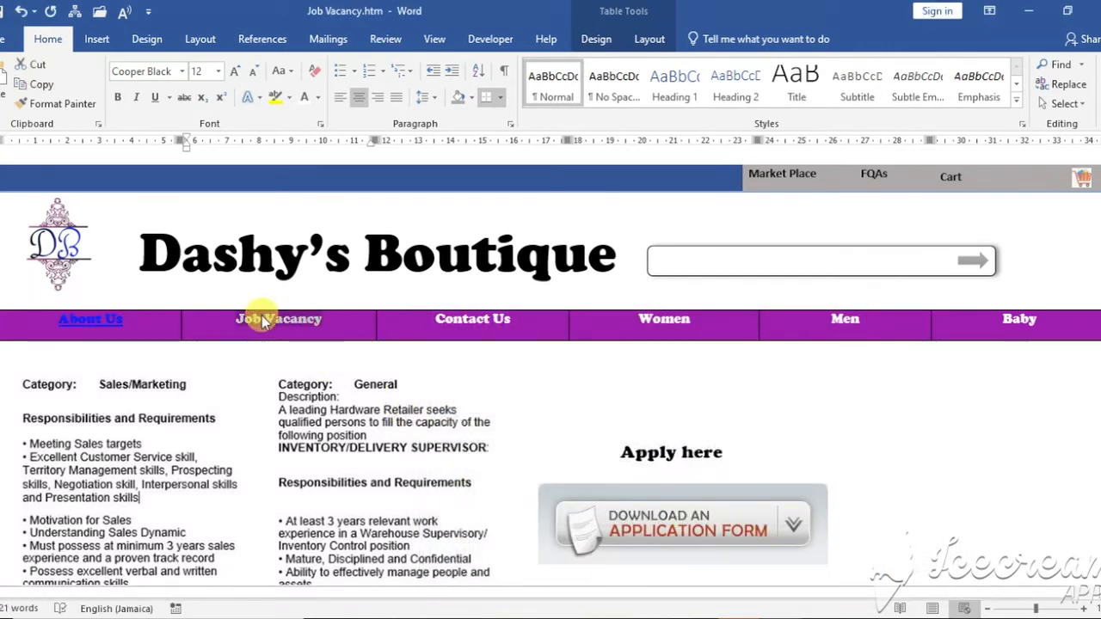
pyautogui.rightClick(265, 320)
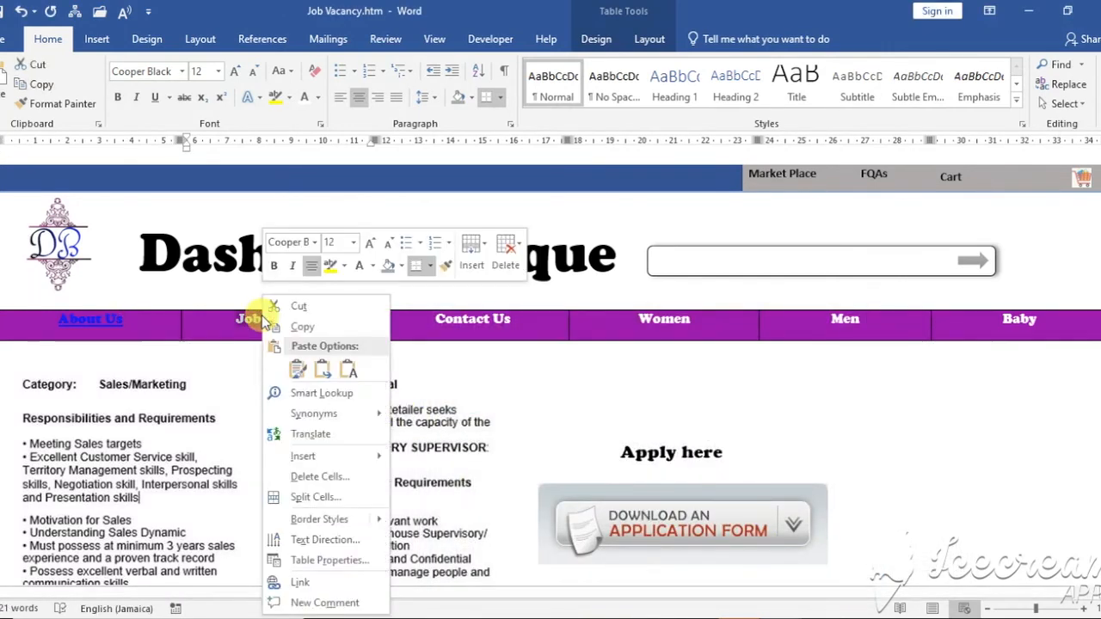
pyautogui.click(326, 585)
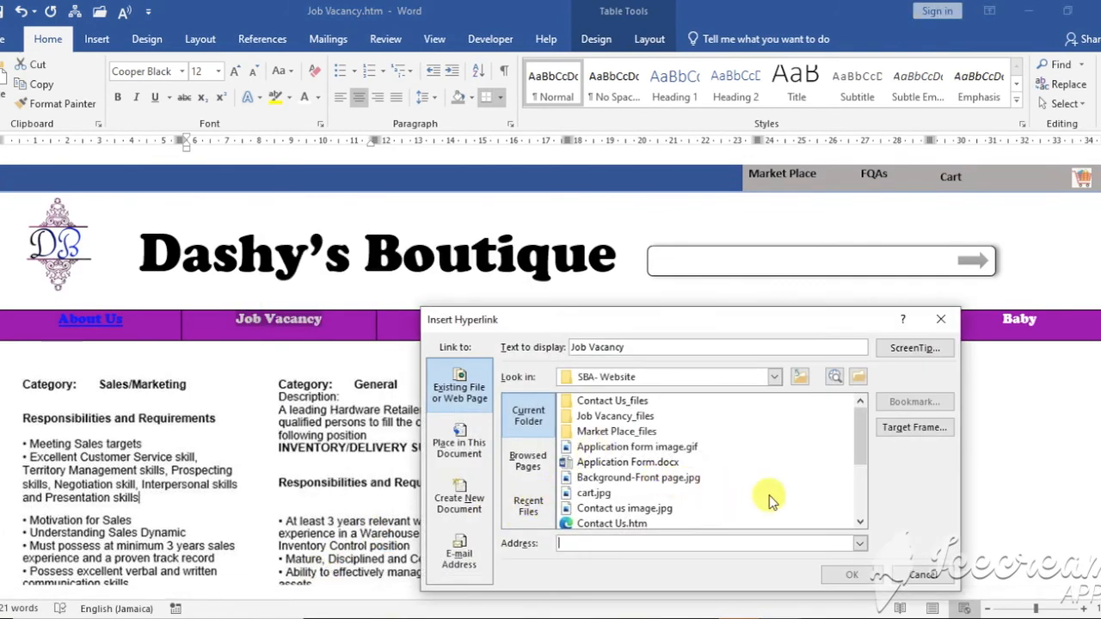
pyautogui.moveTo(865, 426); pyautogui.dragTo(864, 479)
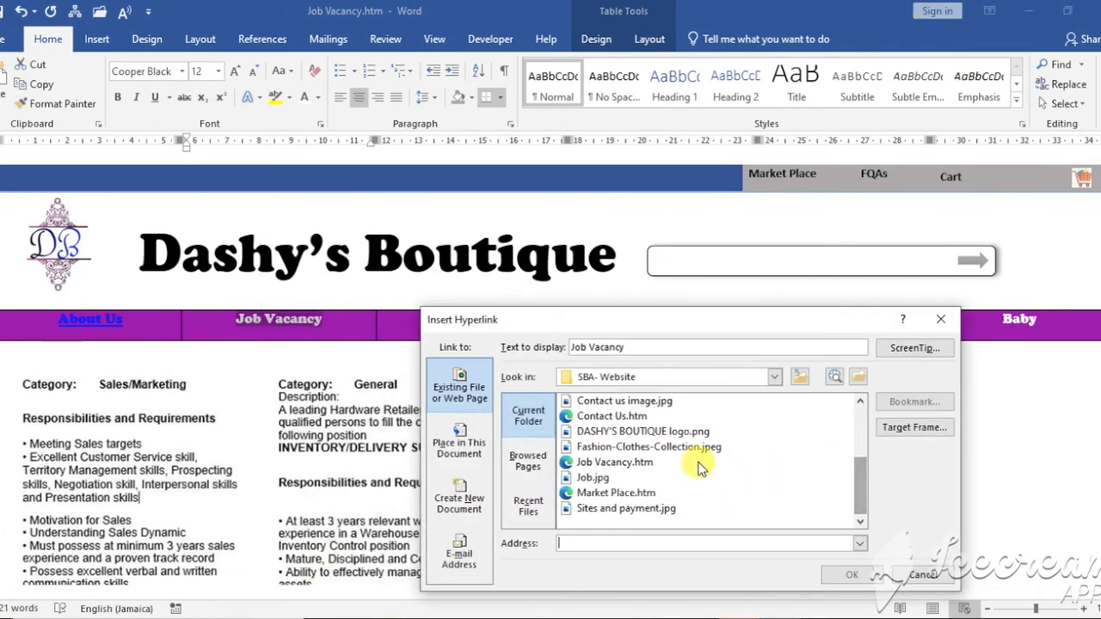
pyautogui.click(658, 462)
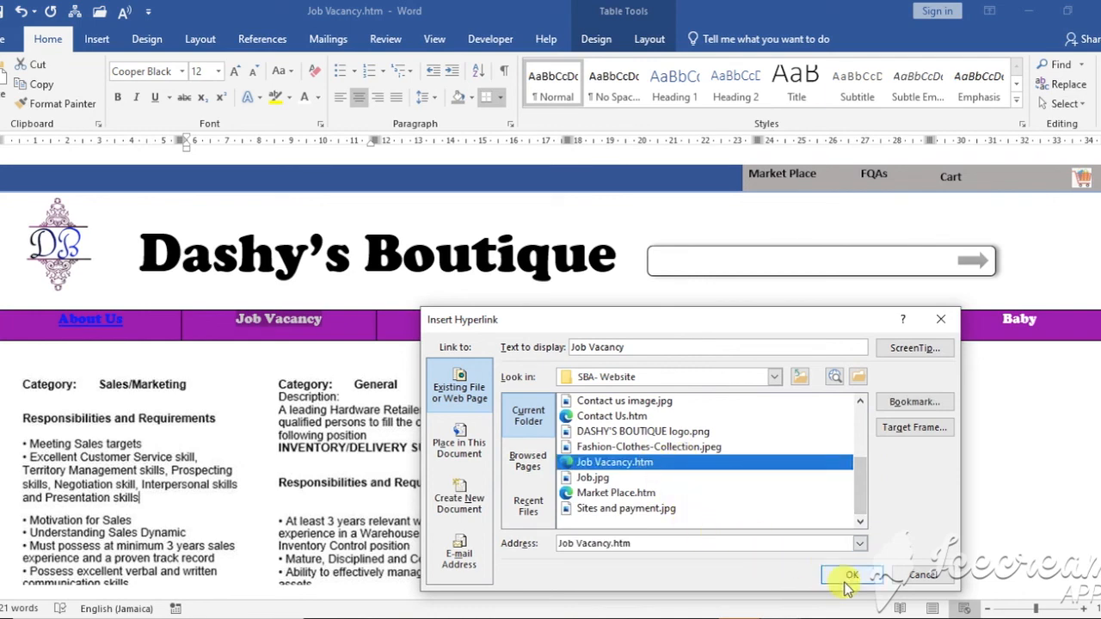
pyautogui.click(851, 576)
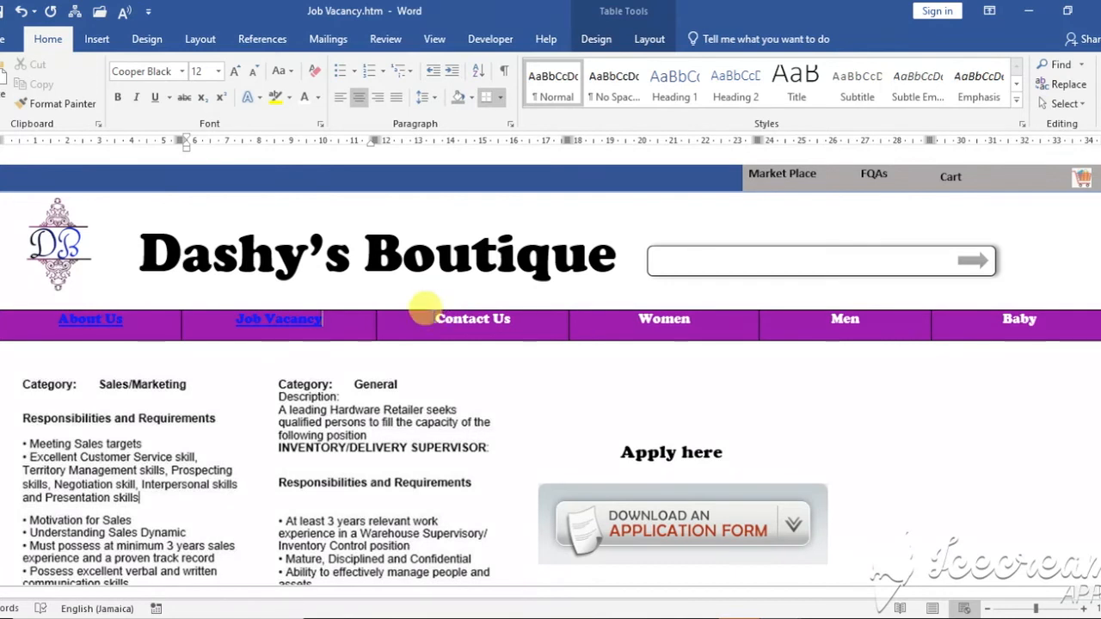
# Hyperlink the "Contact Us" text in the Job Vacancy page's navigation bar to the existing file Contact Us.htm.
pyautogui.moveTo(427, 315); pyautogui.dragTo(503, 307)
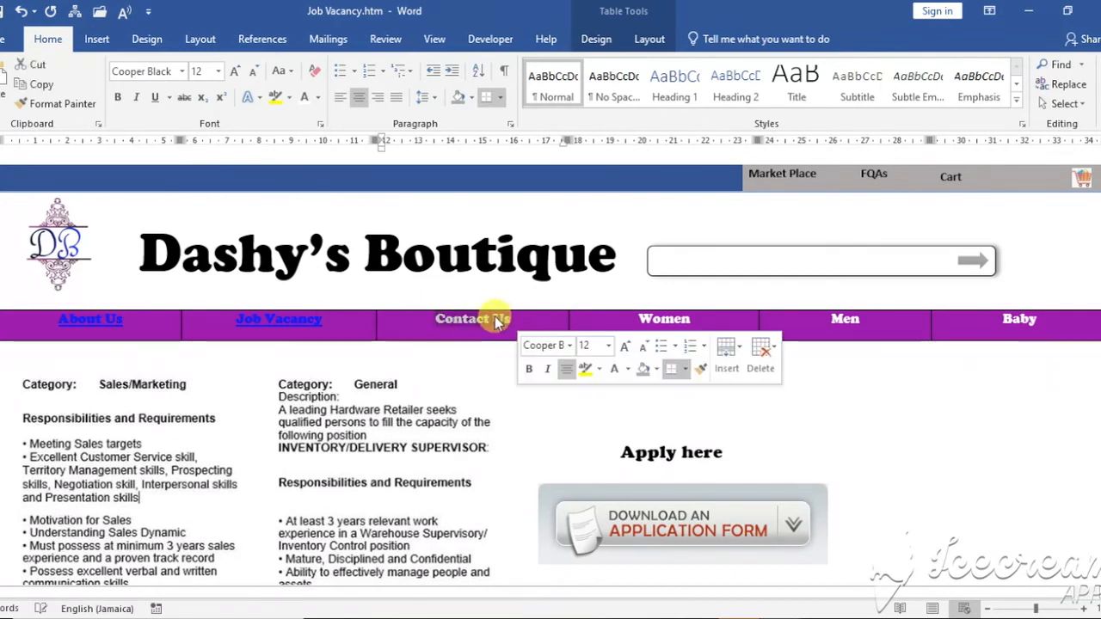
pyautogui.rightClick(496, 315)
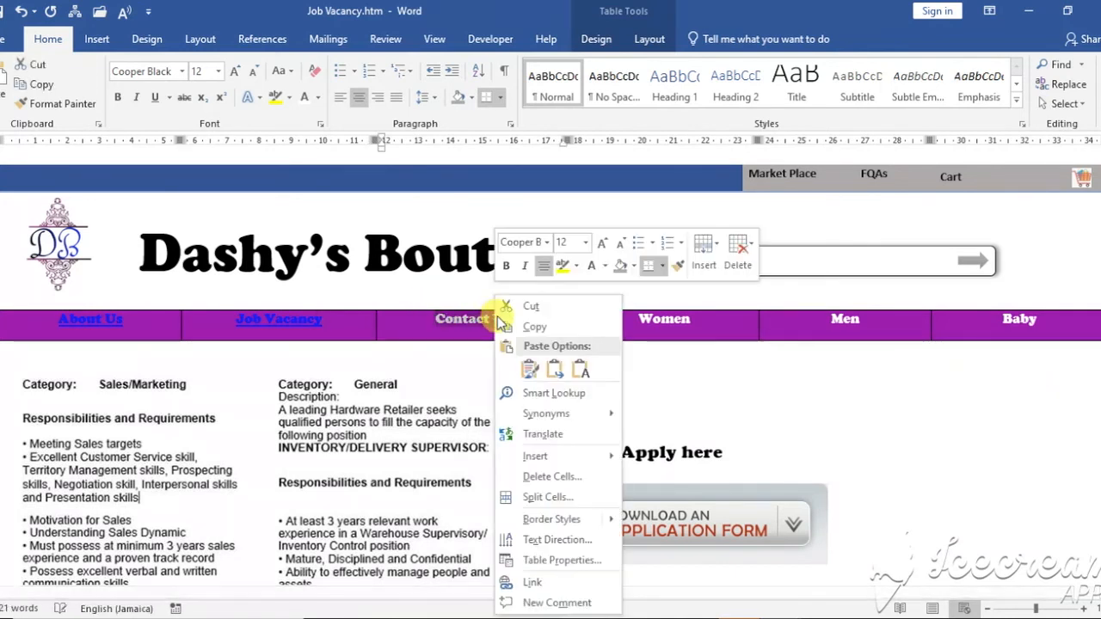
pyautogui.click(533, 582)
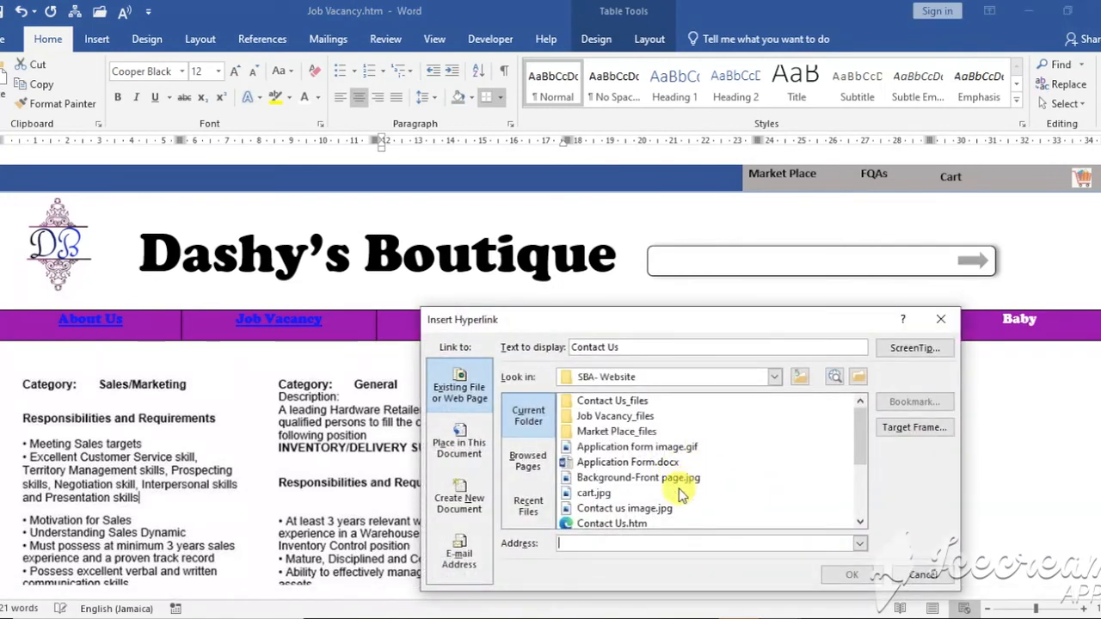
pyautogui.moveTo(867, 437); pyautogui.dragTo(865, 460)
pyautogui.click(613, 463)
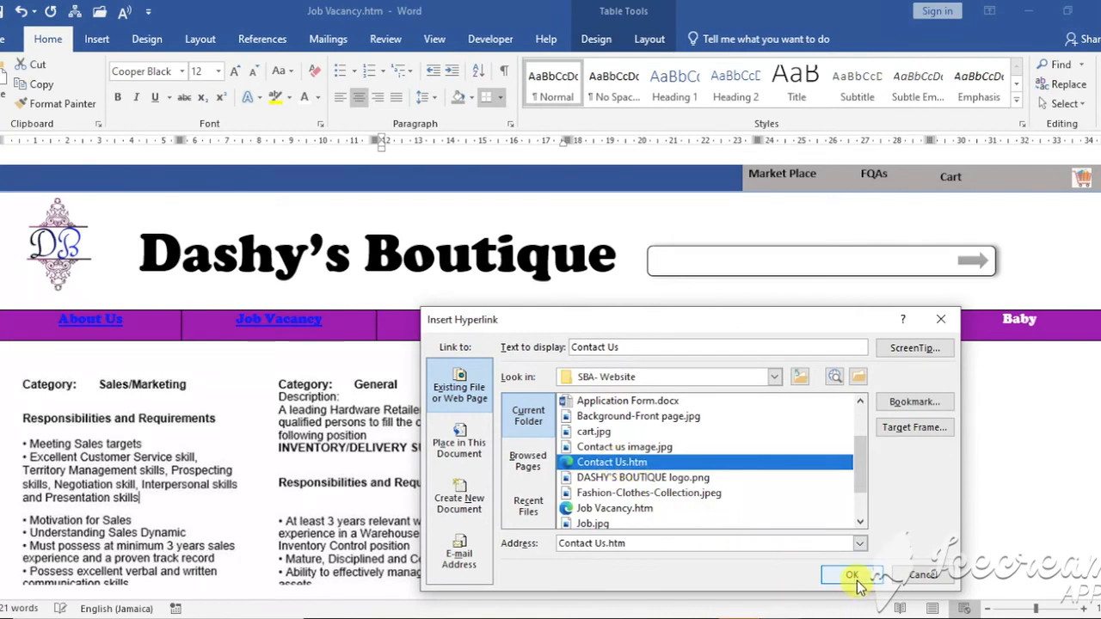
pyautogui.click(852, 576)
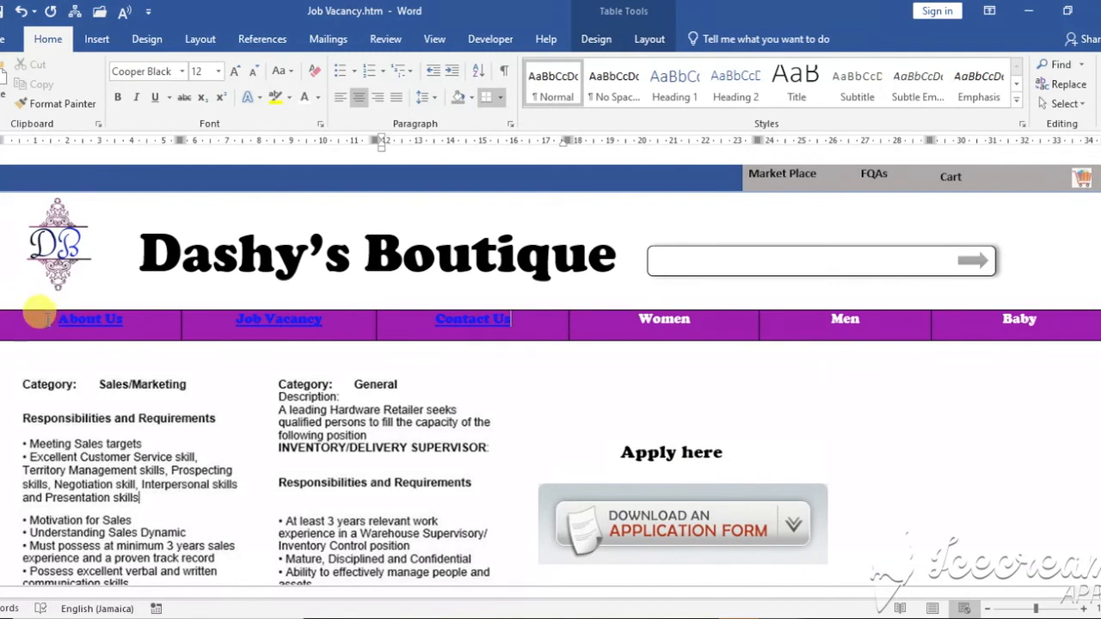
# Change the font colour of the three linked navigation bar entries on the Job Vacancy page to white.
pyautogui.moveTo(81, 315); pyautogui.dragTo(506, 301)
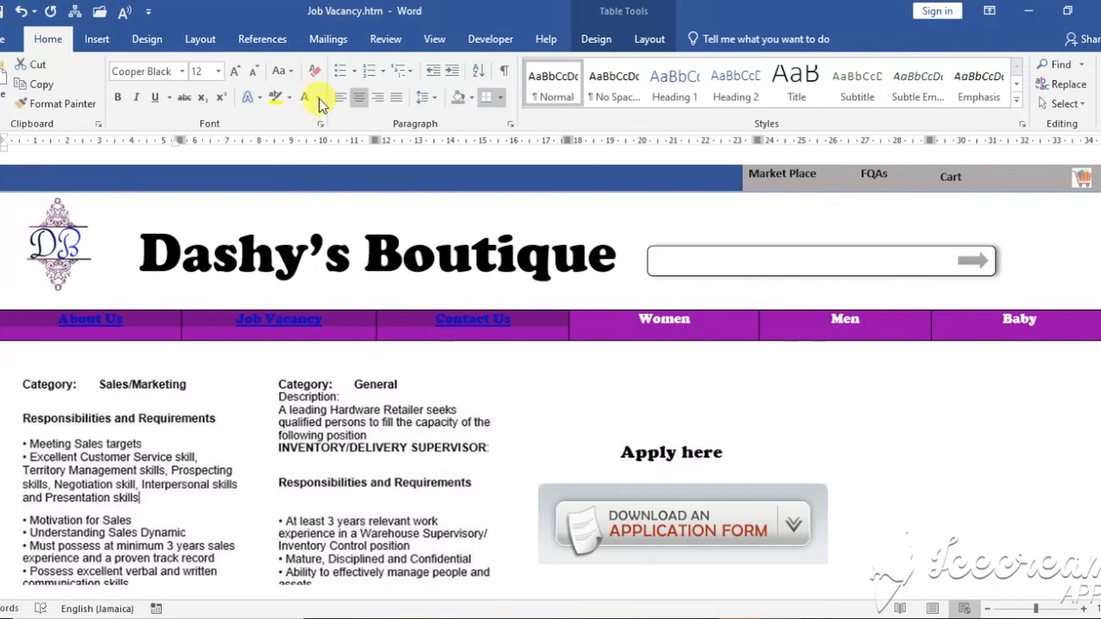
pyautogui.moveTo(86, 319); pyautogui.dragTo(494, 327)
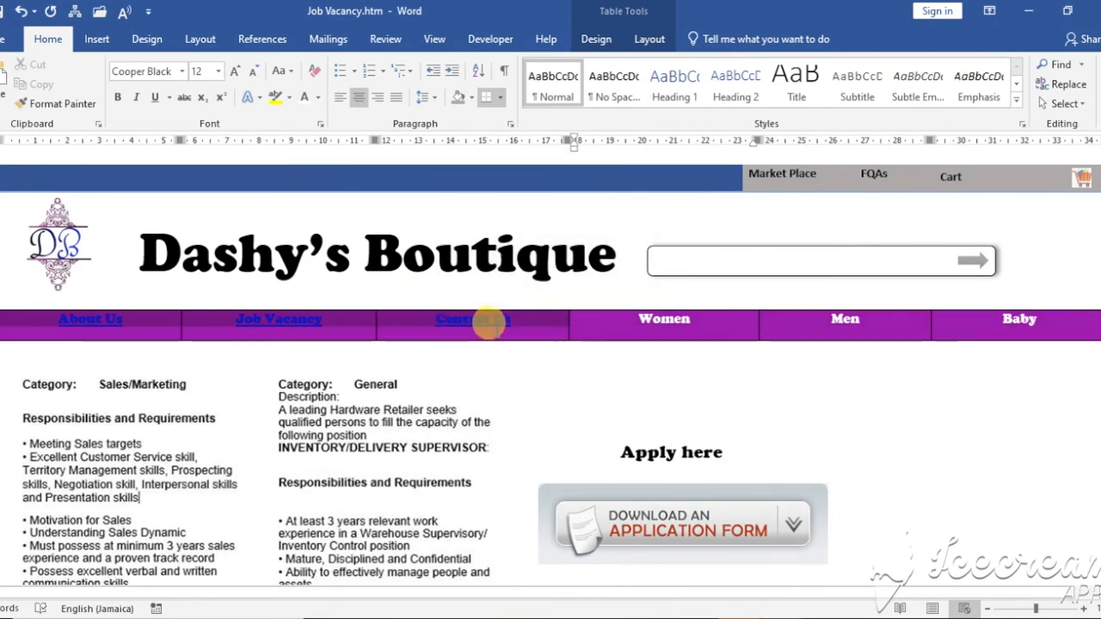
pyautogui.click(305, 101)
pyautogui.click(423, 337)
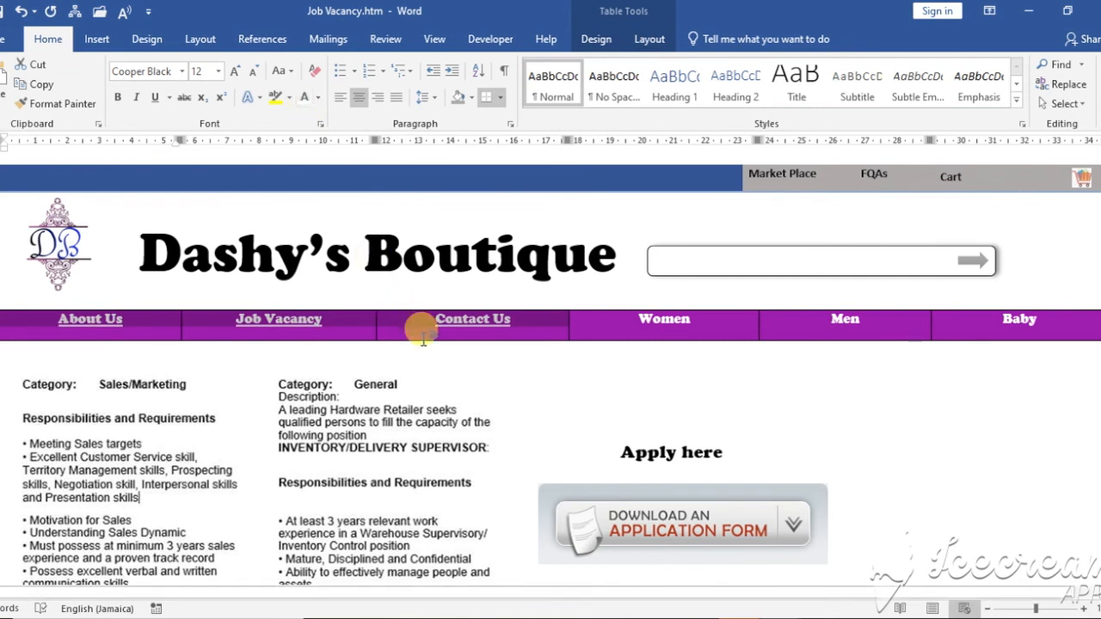
pyautogui.click(514, 383)
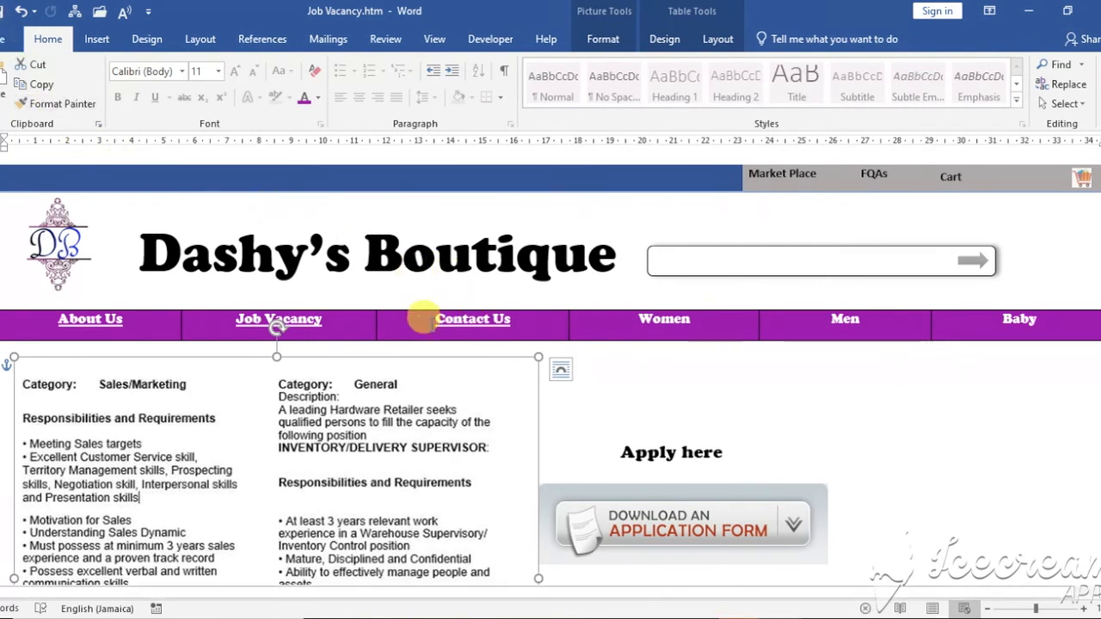
pyautogui.moveTo(778, 612)
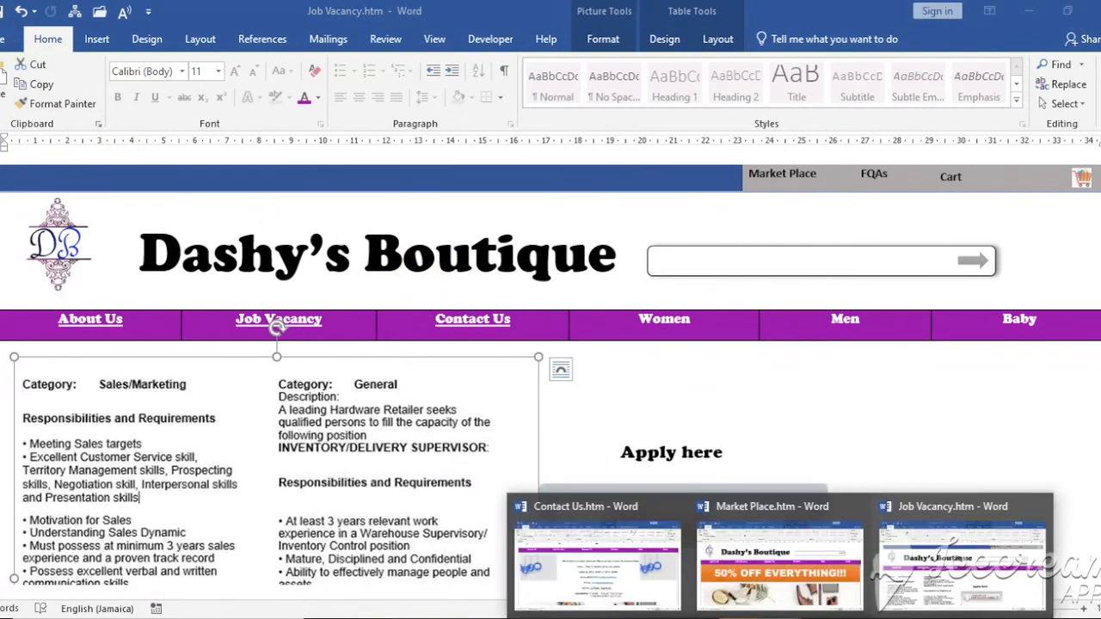
# Switch to Contact Us.htm and hyperlink the "About Us" text in its navigation bar to the existing file Market Place.htm.
pyautogui.click(640, 559)
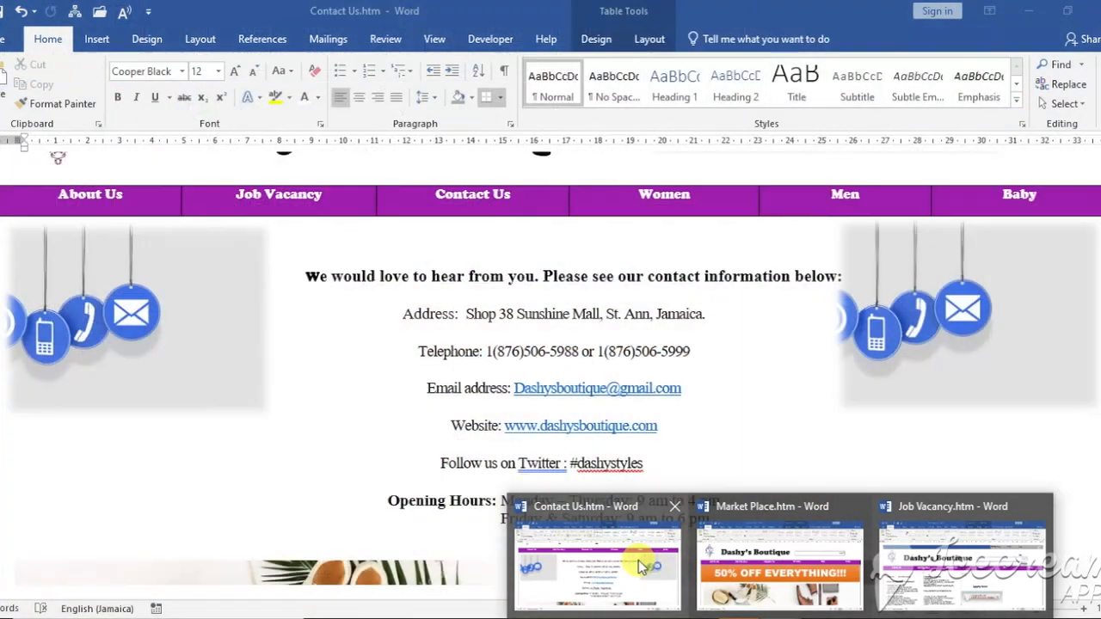
pyautogui.scroll(3, 189, 331)
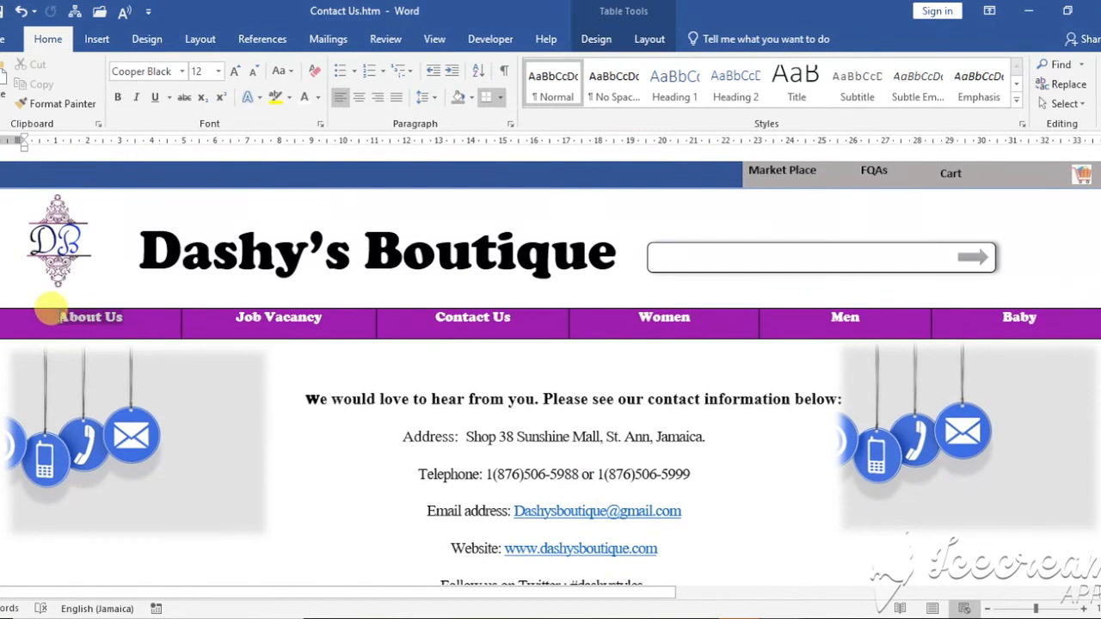
pyautogui.click(53, 310)
pyautogui.moveTo(63, 312); pyautogui.dragTo(120, 316)
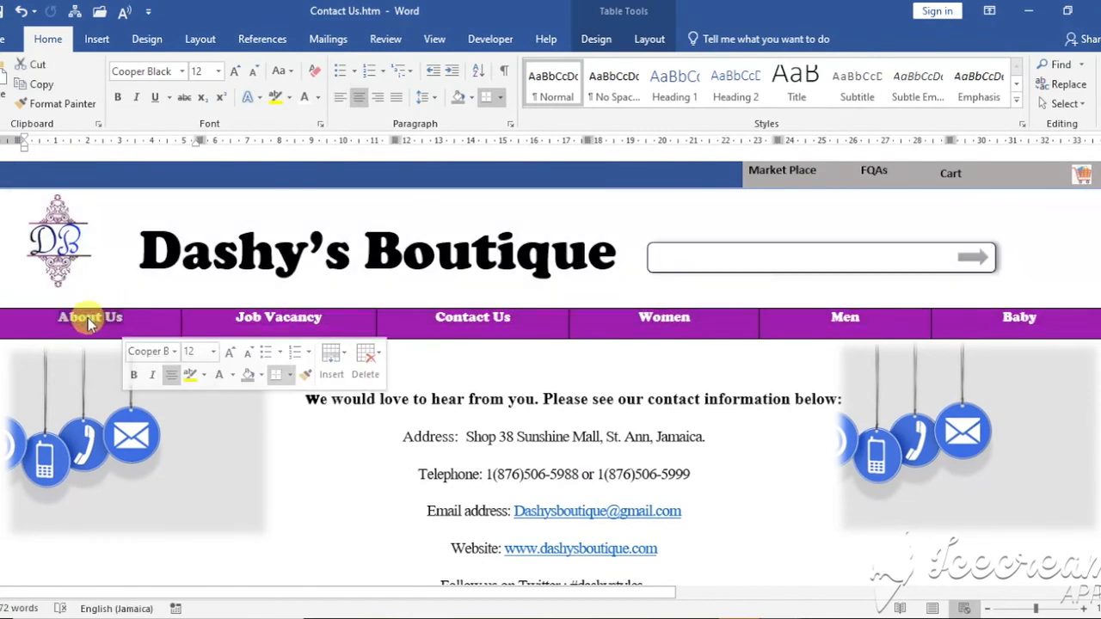
pyautogui.rightClick(76, 317)
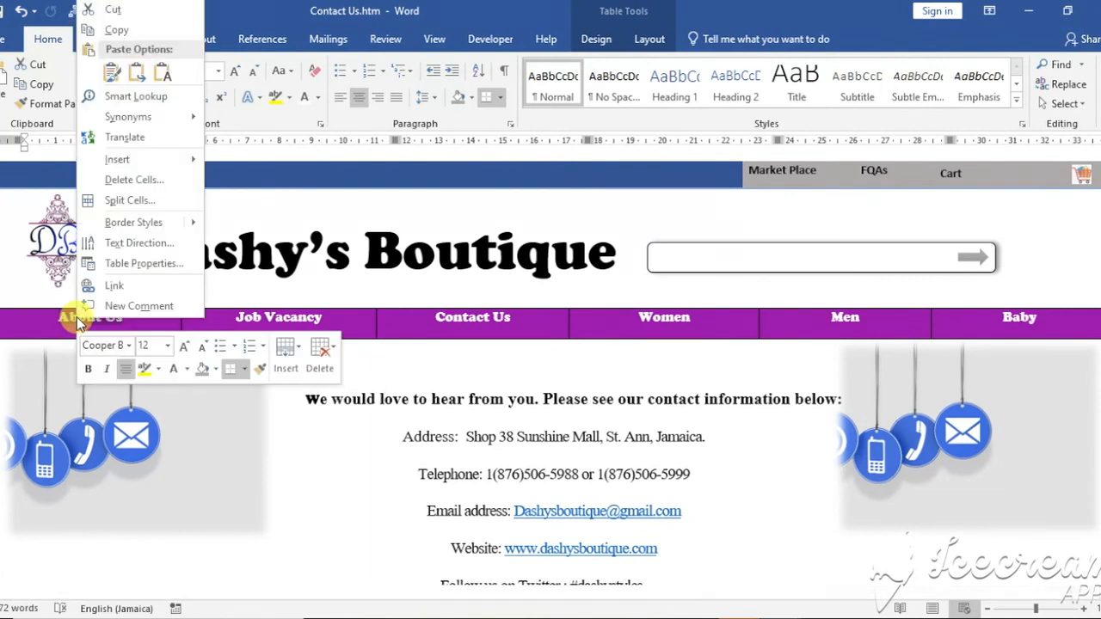
pyautogui.click(112, 285)
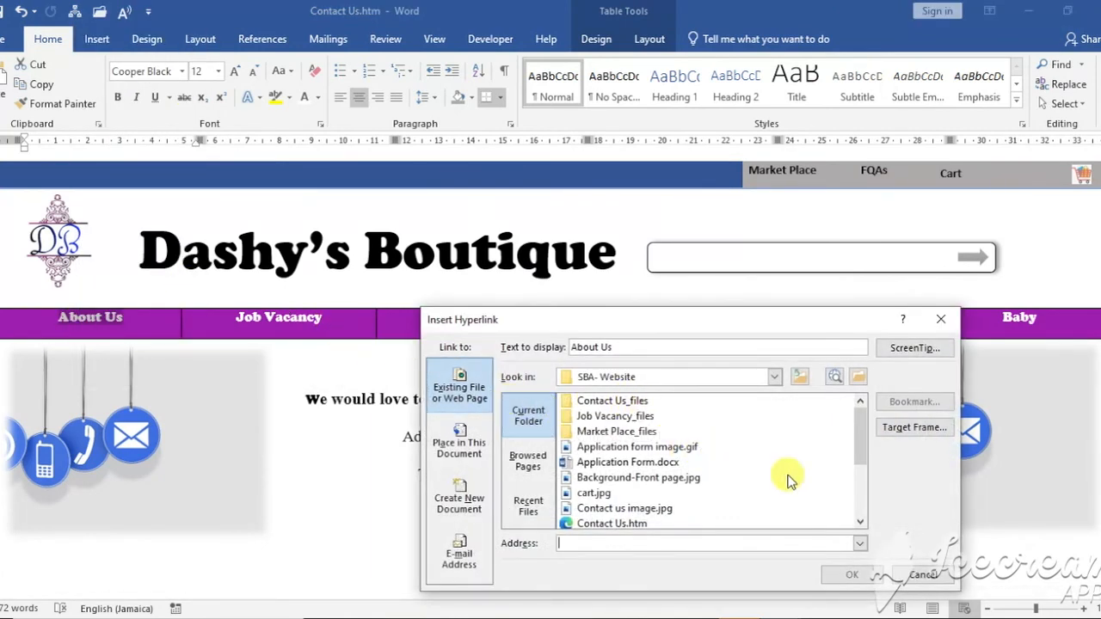
pyautogui.moveTo(863, 443); pyautogui.dragTo(864, 484)
pyautogui.click(638, 508)
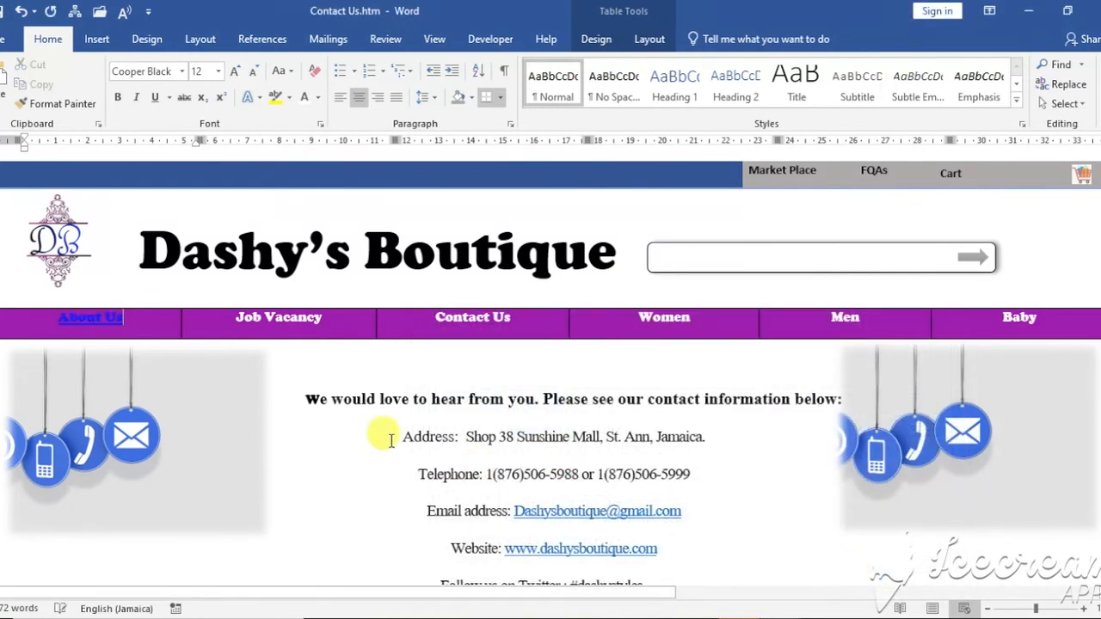
# Hyperlink the "Job Vacancy" text in the Contact Us page's navigation bar to the existing file Job Vacancy.htm.
pyautogui.click(243, 325)
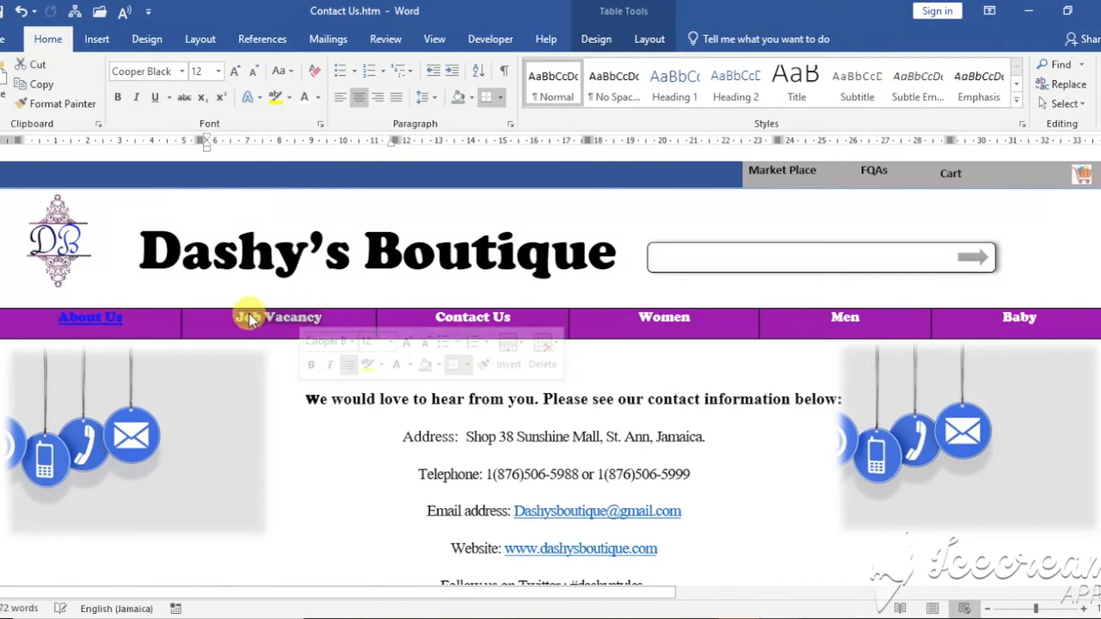
pyautogui.rightClick(248, 310)
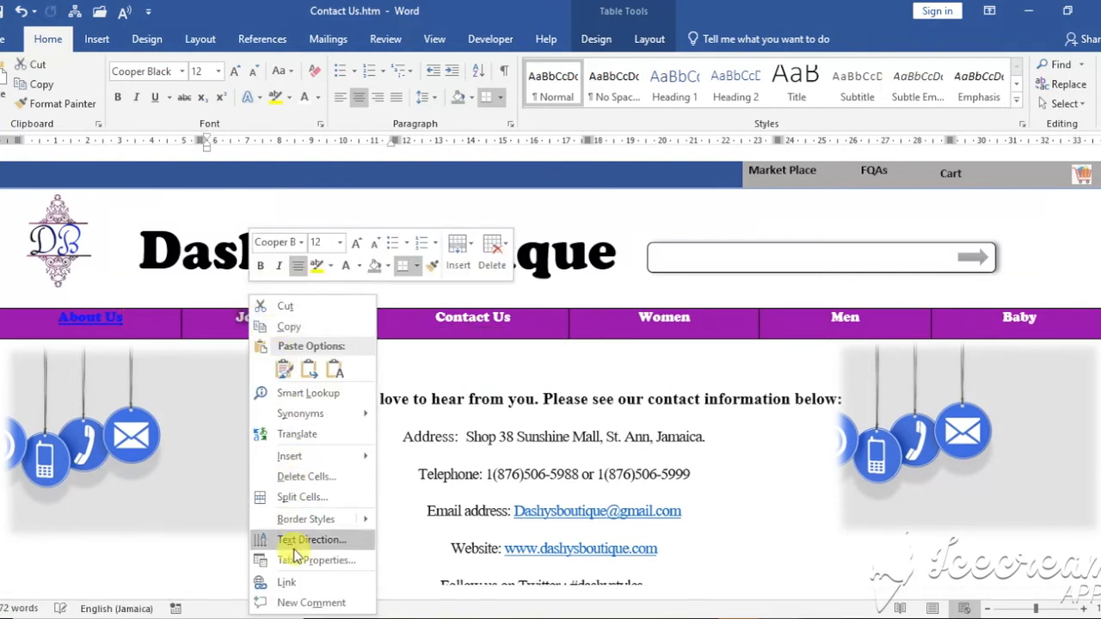
pyautogui.click(294, 585)
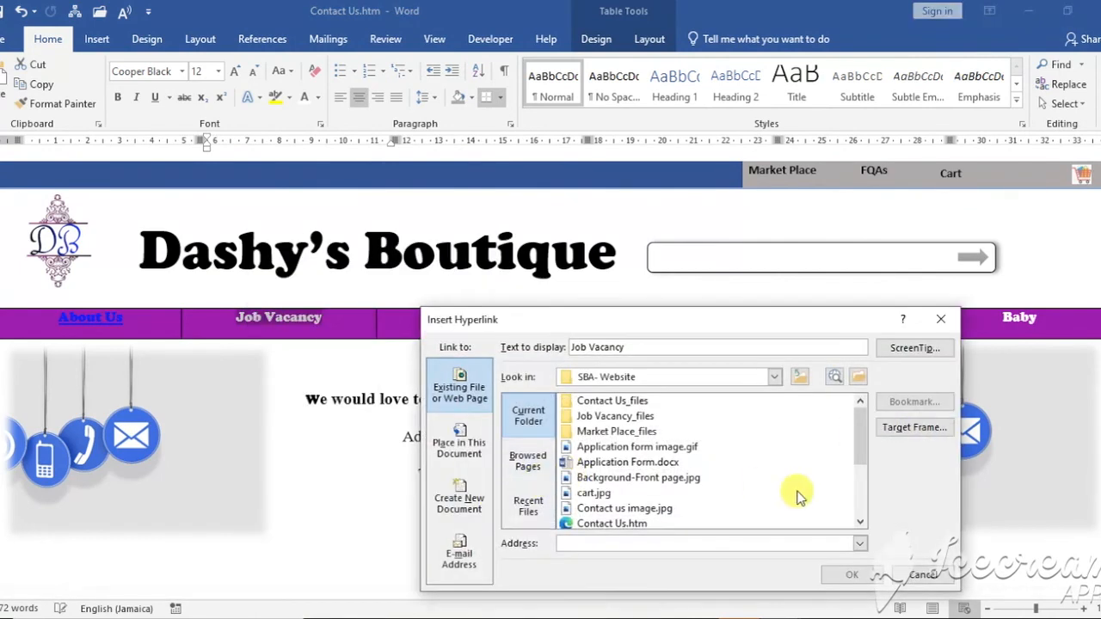
pyautogui.moveTo(855, 456); pyautogui.dragTo(862, 498)
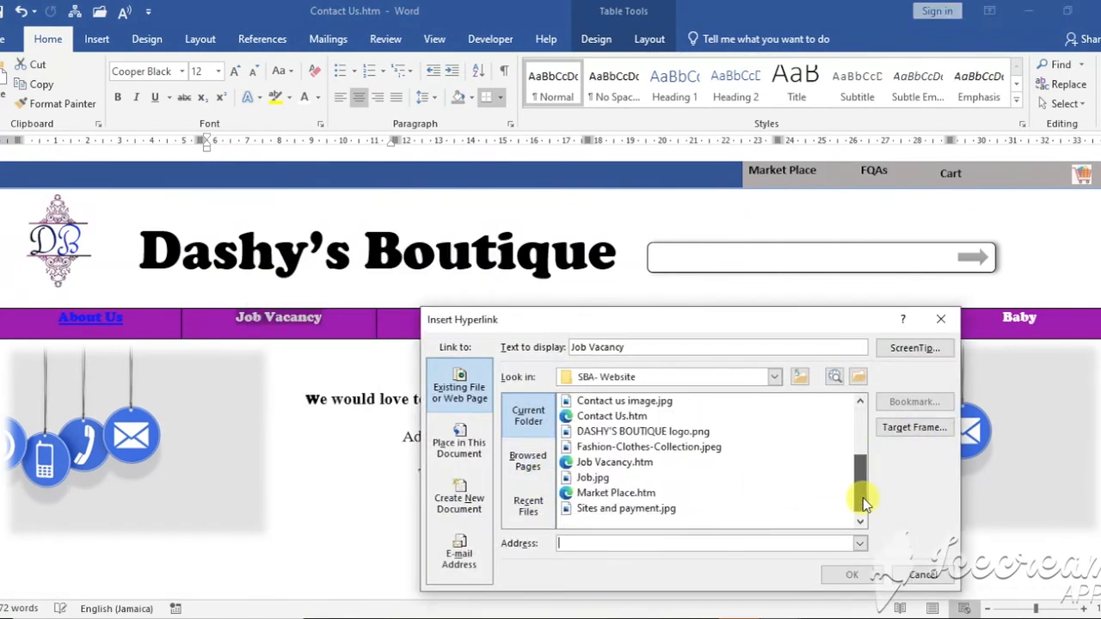
pyautogui.click(650, 464)
pyautogui.click(851, 574)
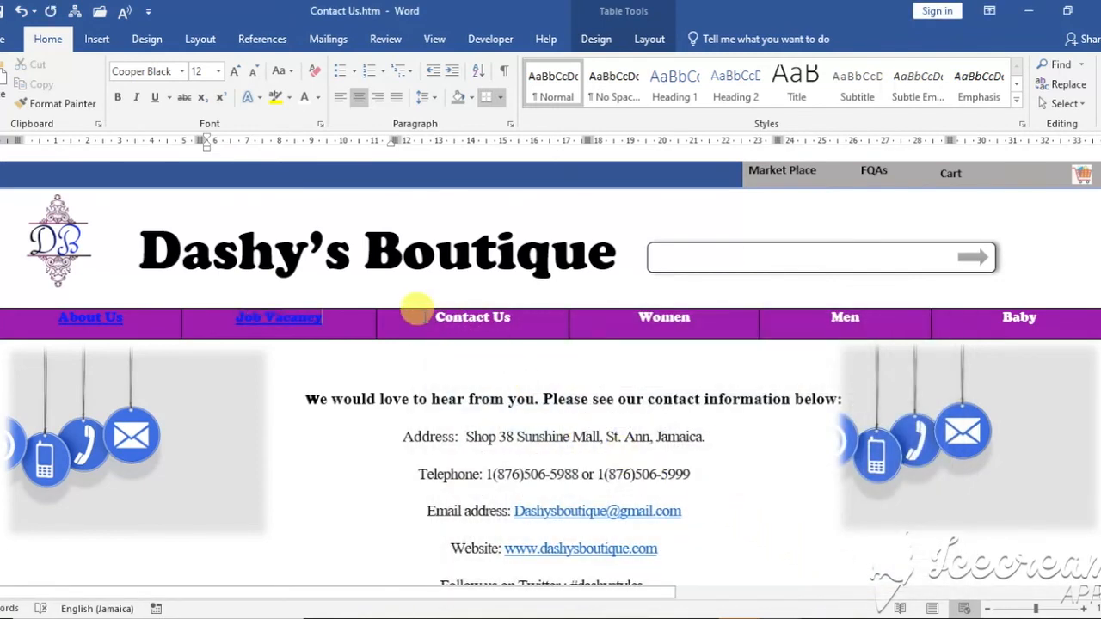
# Hyperlink the "Contact Us" text in the Contact Us page's navigation bar to the existing file Contact Us.htm and save the page.
pyautogui.moveTo(416, 305); pyautogui.dragTo(508, 307)
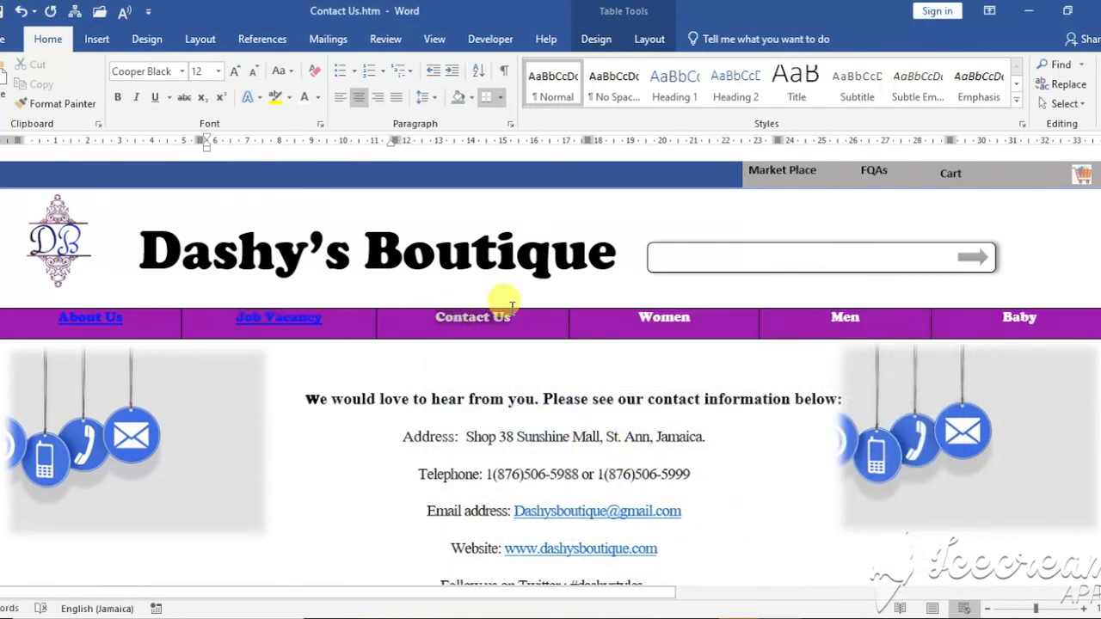
pyautogui.click(488, 321)
pyautogui.moveTo(427, 312); pyautogui.dragTo(504, 315)
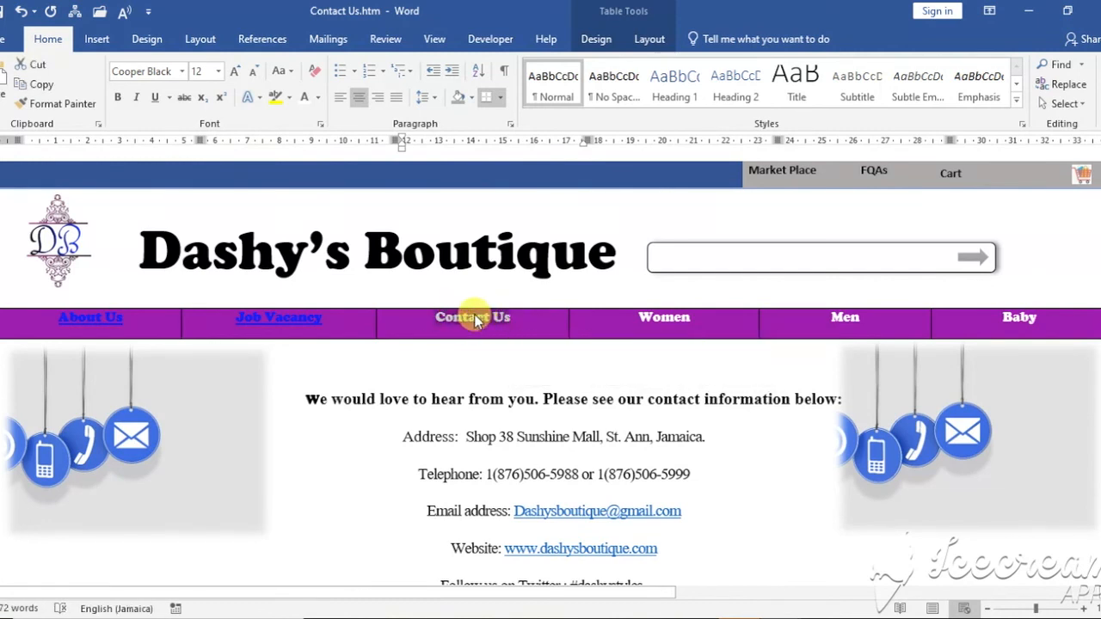
pyautogui.rightClick(473, 318)
pyautogui.click(516, 584)
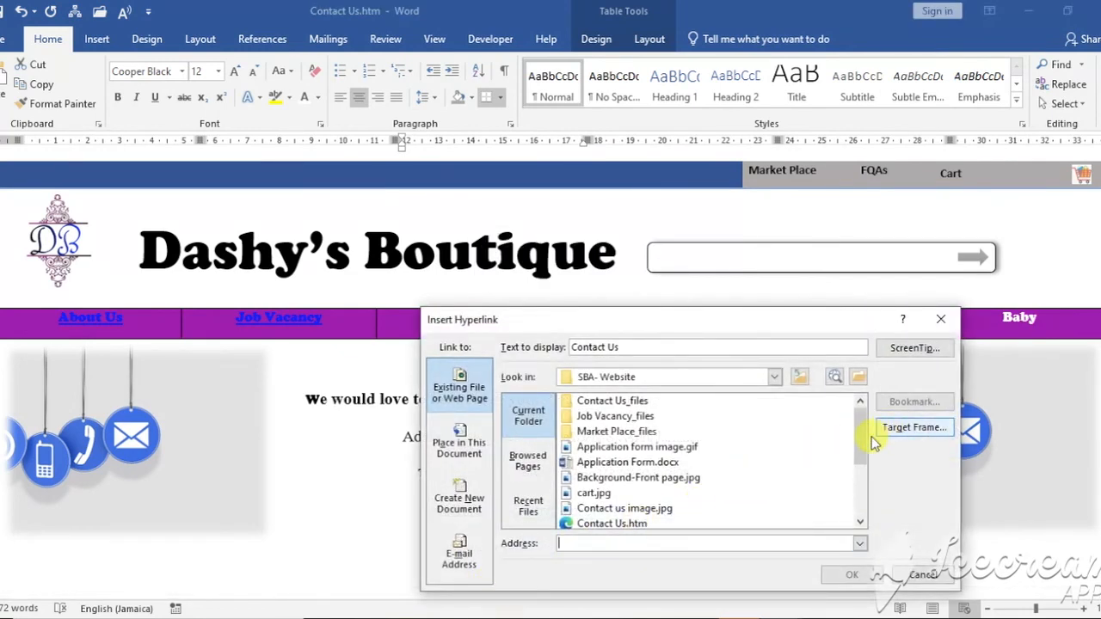
pyautogui.scroll(-2, 863, 455)
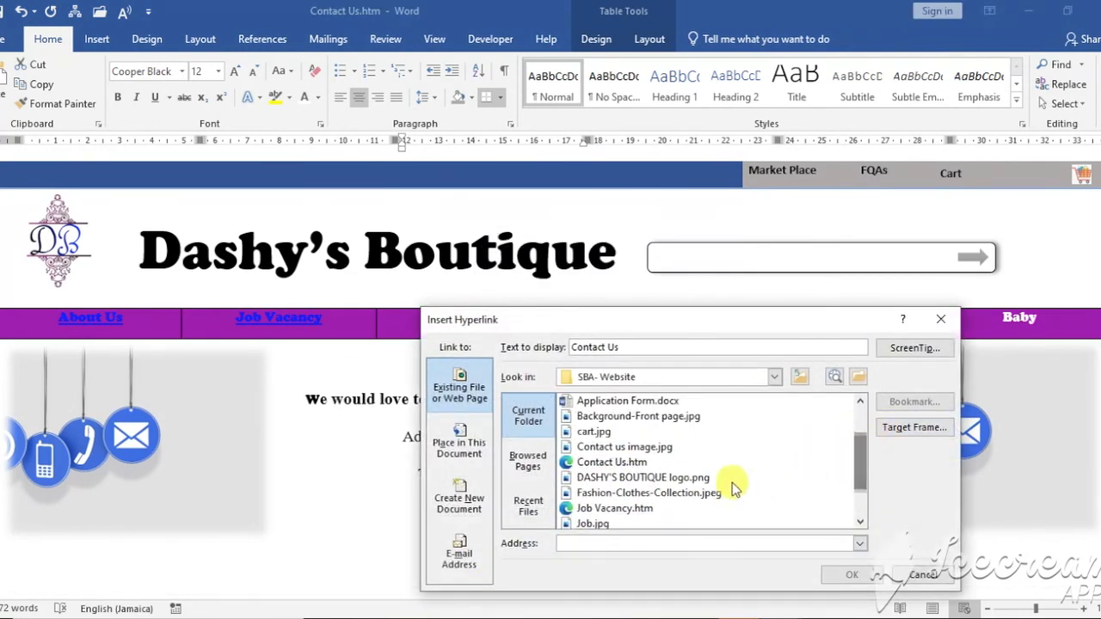
pyautogui.click(640, 462)
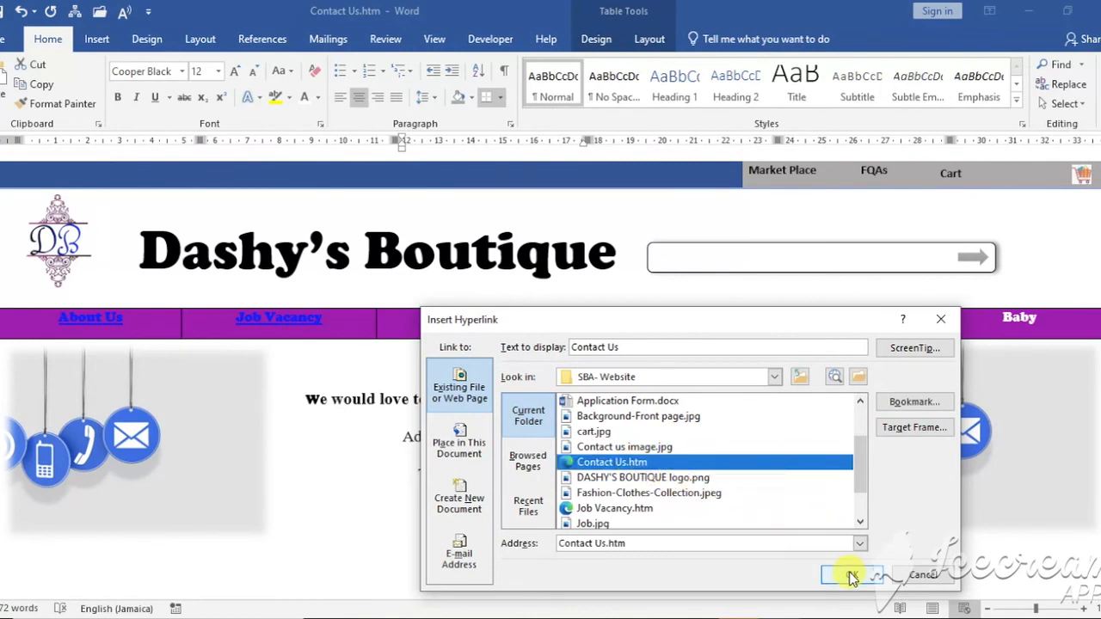
pyautogui.click(850, 575)
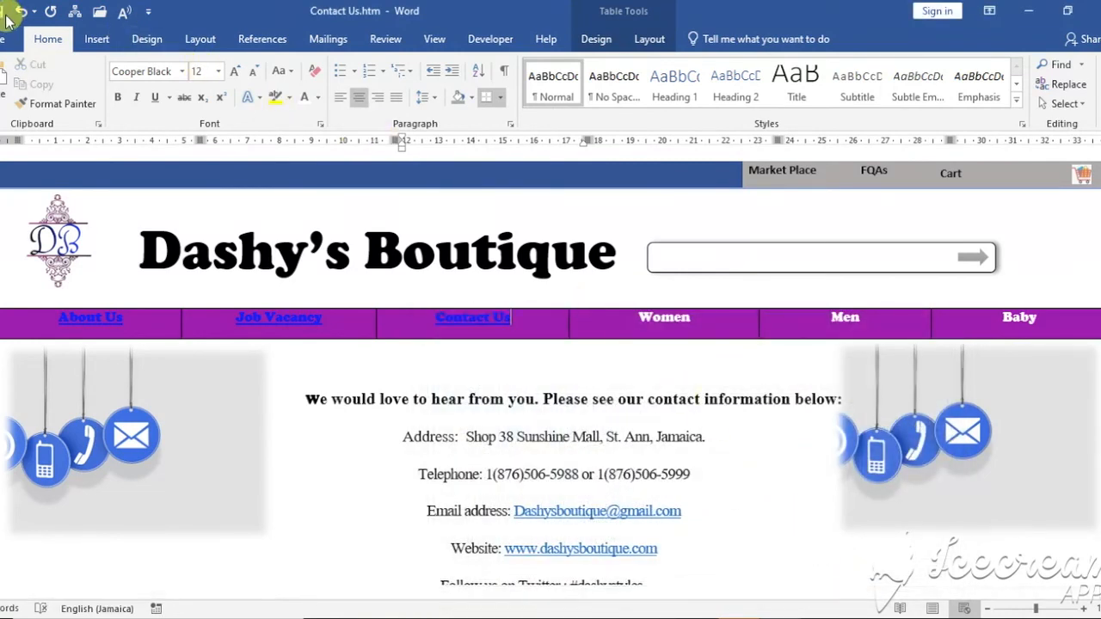
pyautogui.hotkey('ctrl', 's')
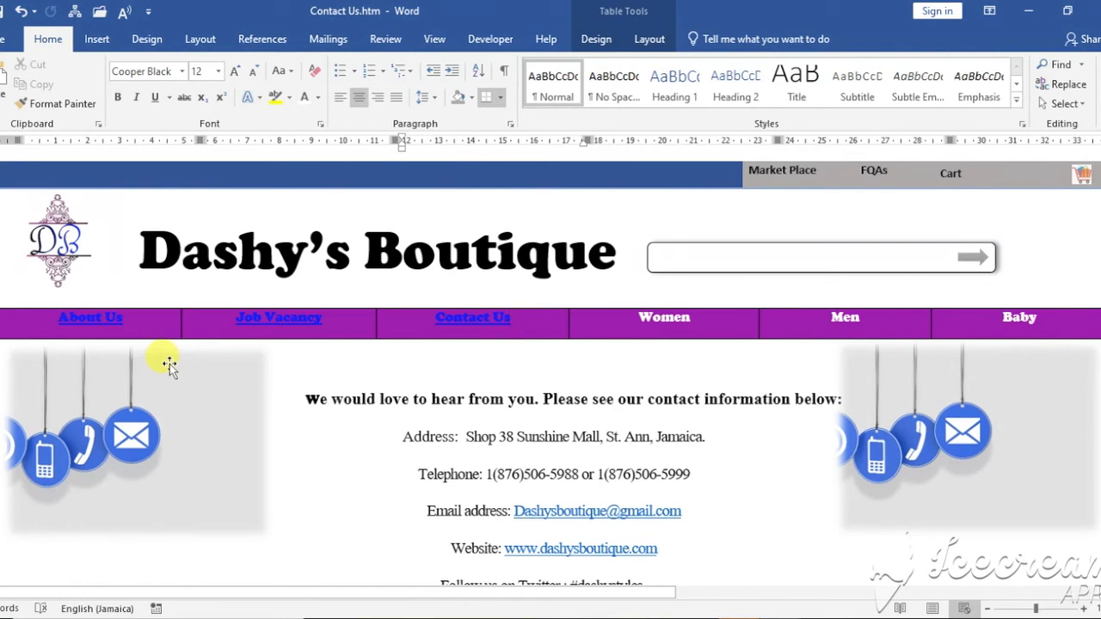
# Switch to the SBA- Website folder in File Explorer and open Market Place.htm with Google Chrome to check the page.
pyautogui.moveTo(448, 617)
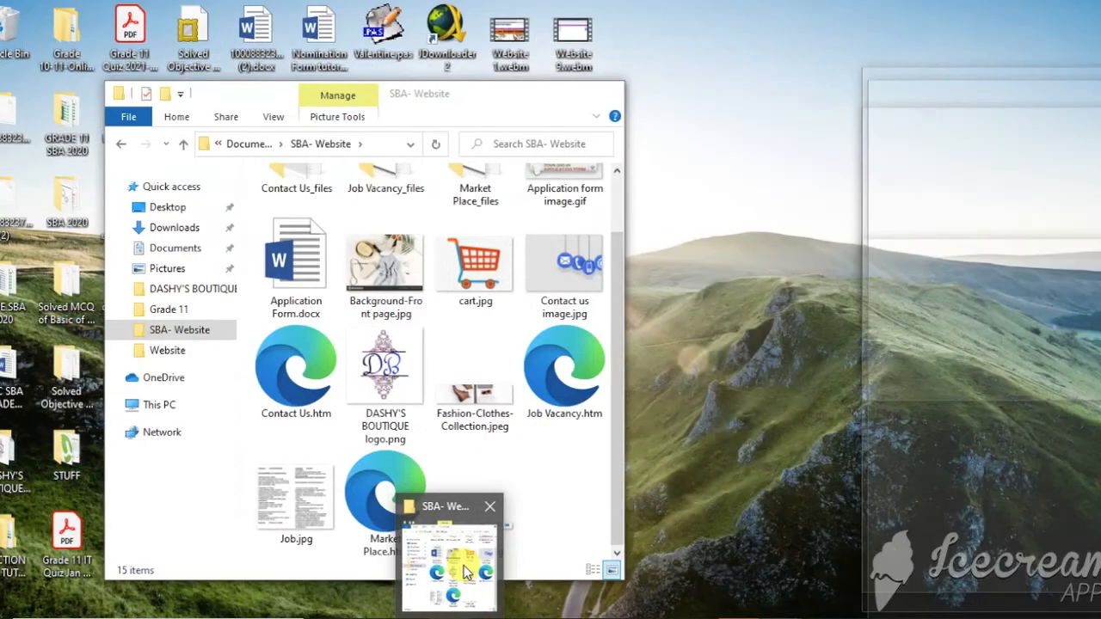
pyautogui.click(449, 559)
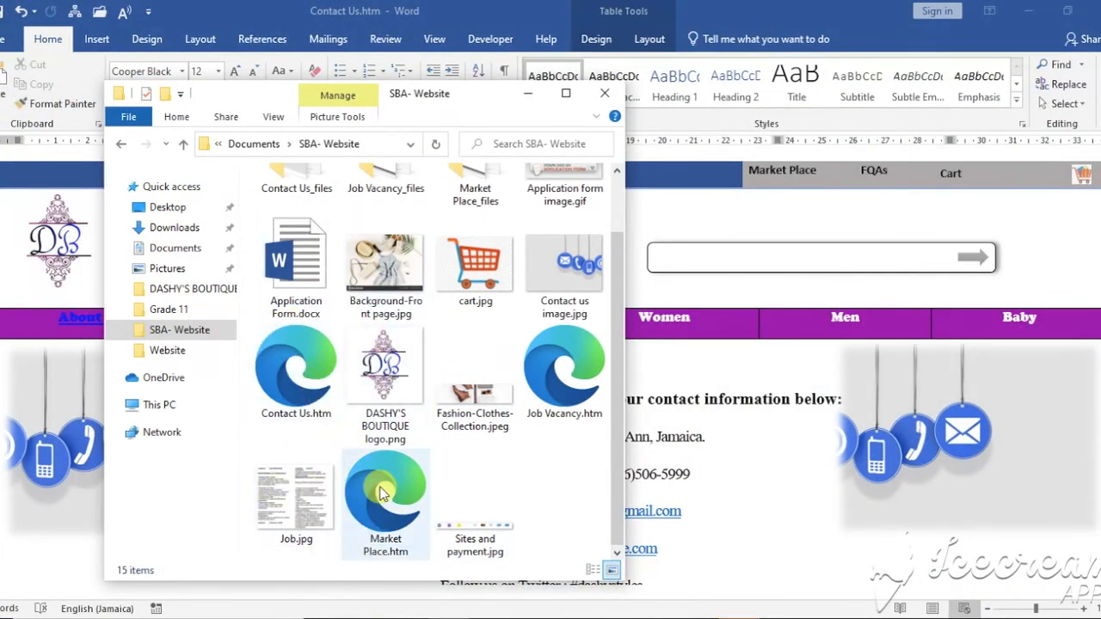
pyautogui.doubleClick(387, 501)
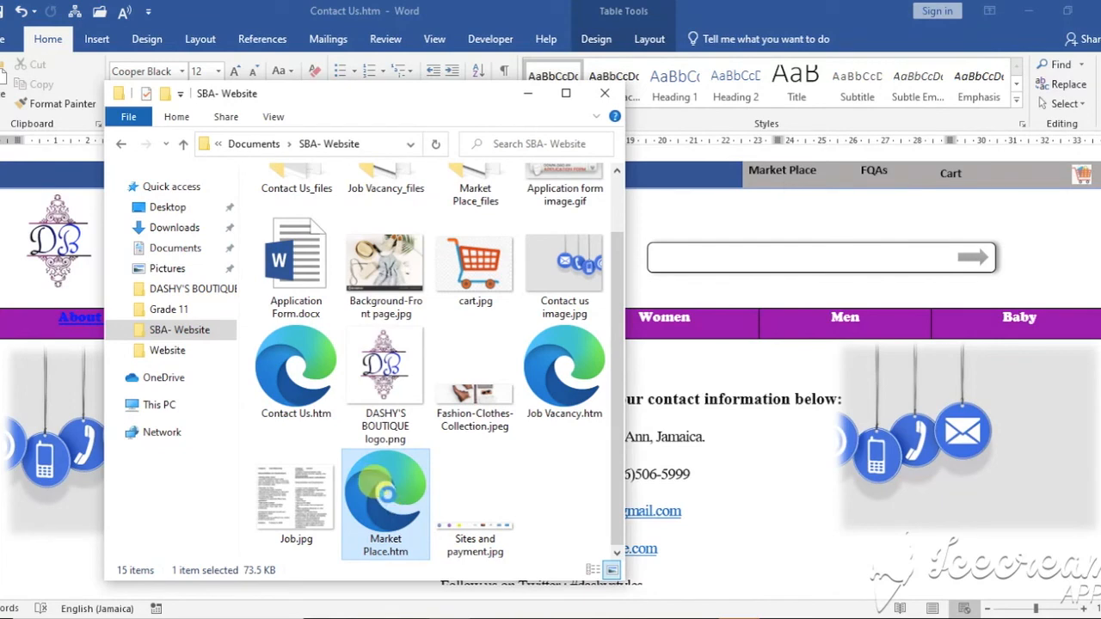
pyautogui.rightClick(385, 495)
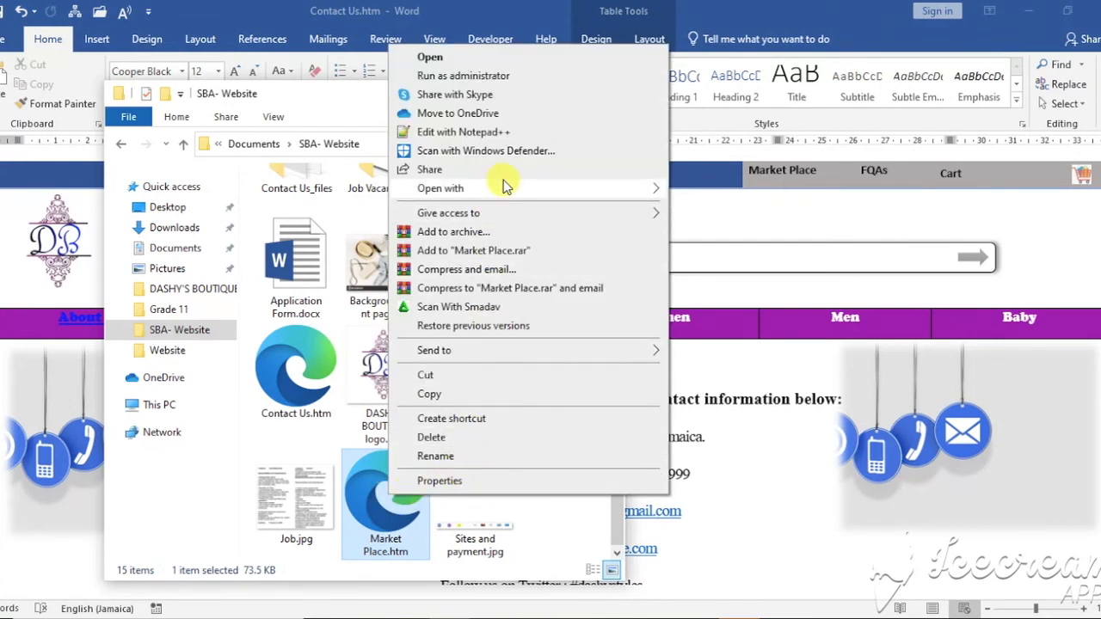
pyautogui.moveTo(651, 188)
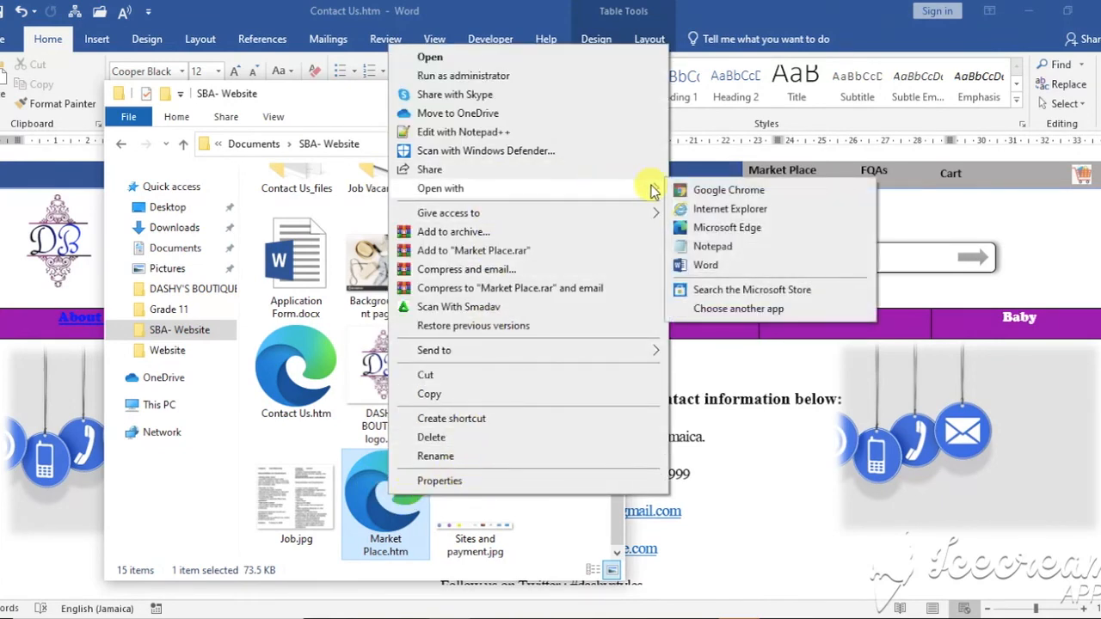
pyautogui.click(721, 192)
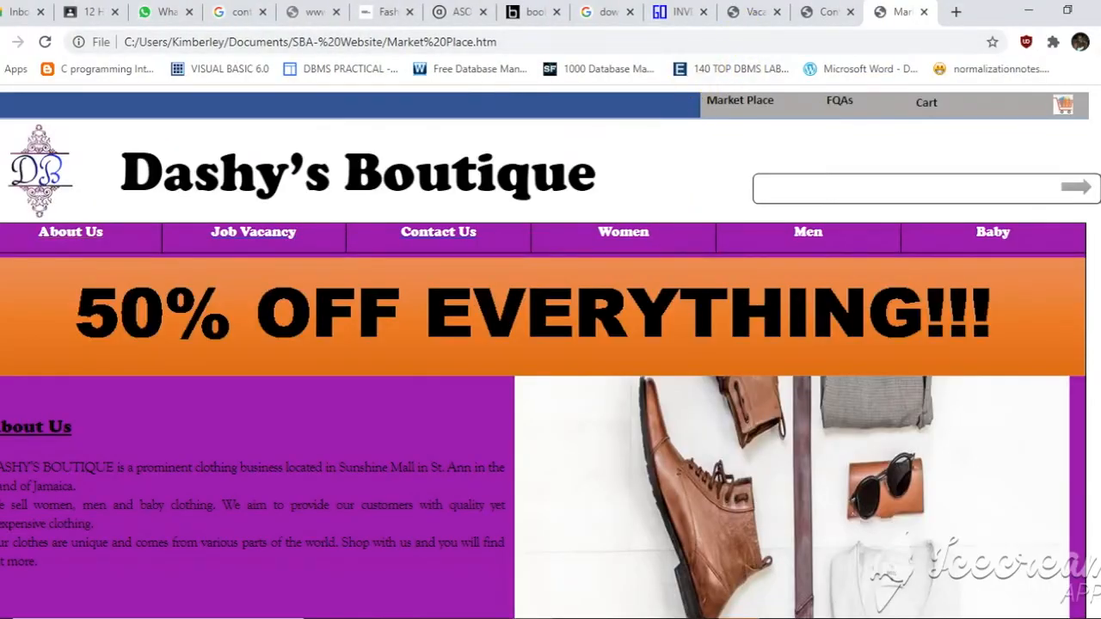
# Move the Market Place browser tab to a new window.
pyautogui.rightClick(905, 12)
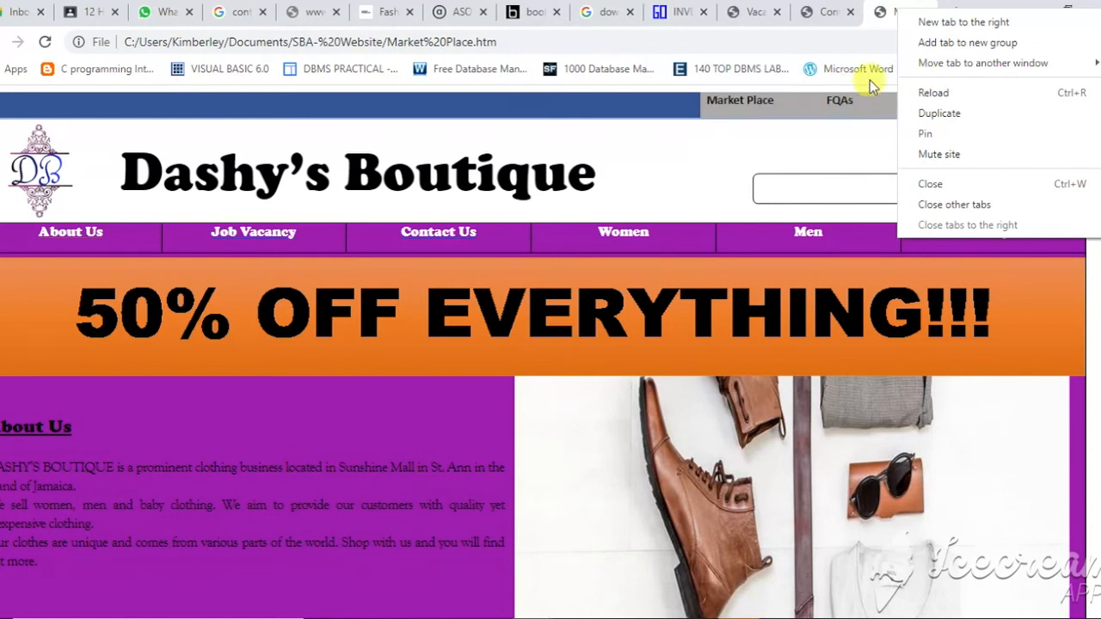
pyautogui.moveTo(950, 63)
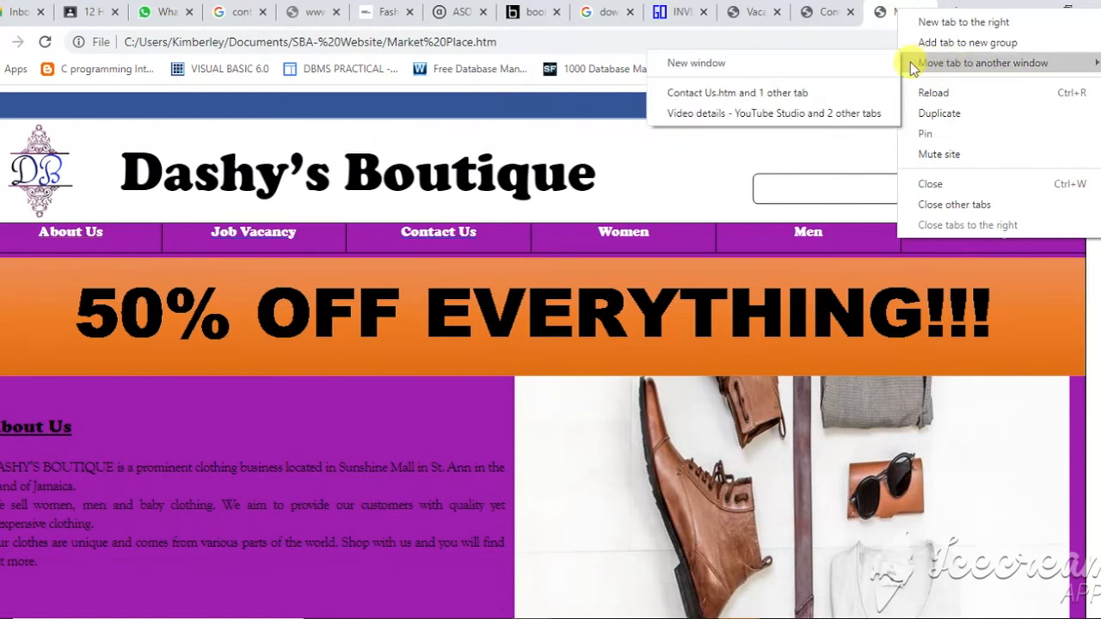
pyautogui.click(791, 64)
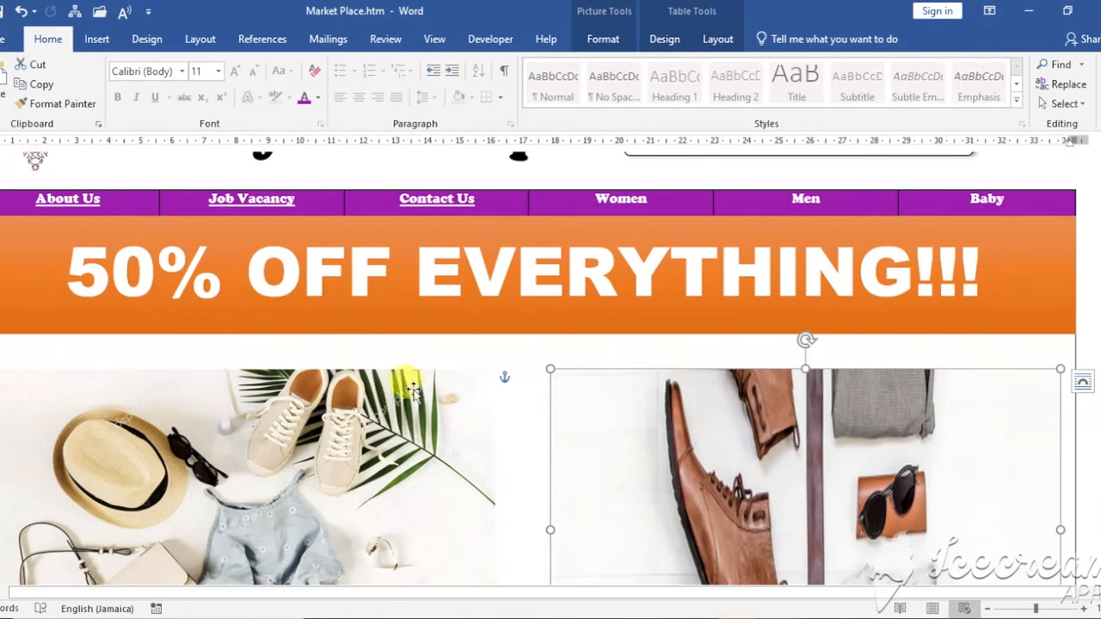
# Review the Market Place page in Word, then open Market Place.htm from the SBA- Website folder in the default browser to test it.
pyautogui.scroll(-5, 446, 396)
pyautogui.scroll(2, 443, 394)
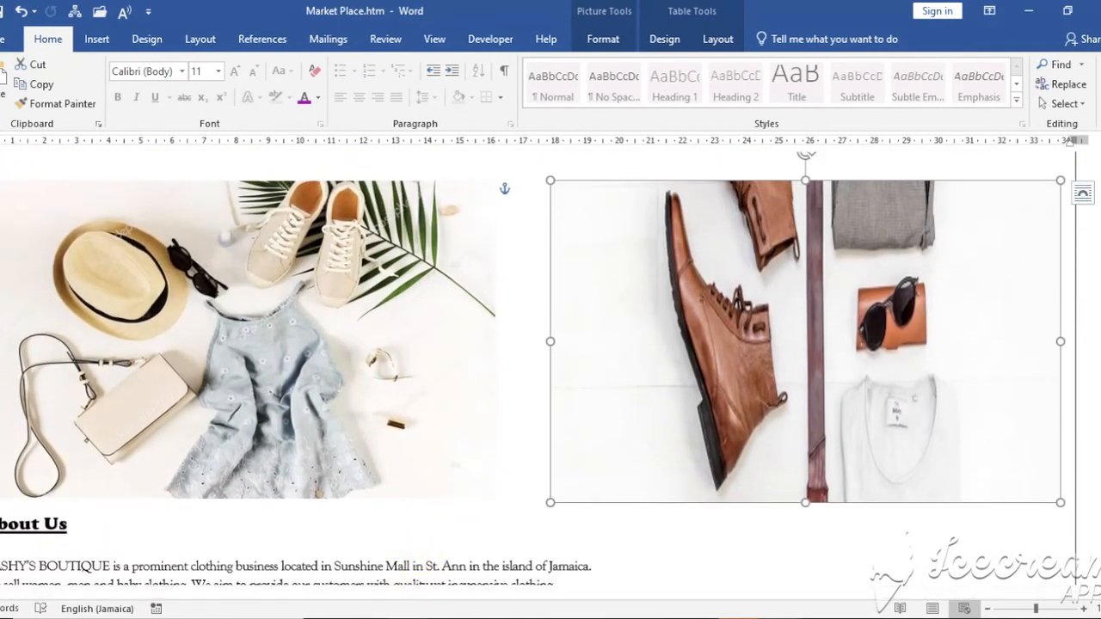
pyautogui.moveTo(453, 615)
pyautogui.click(456, 559)
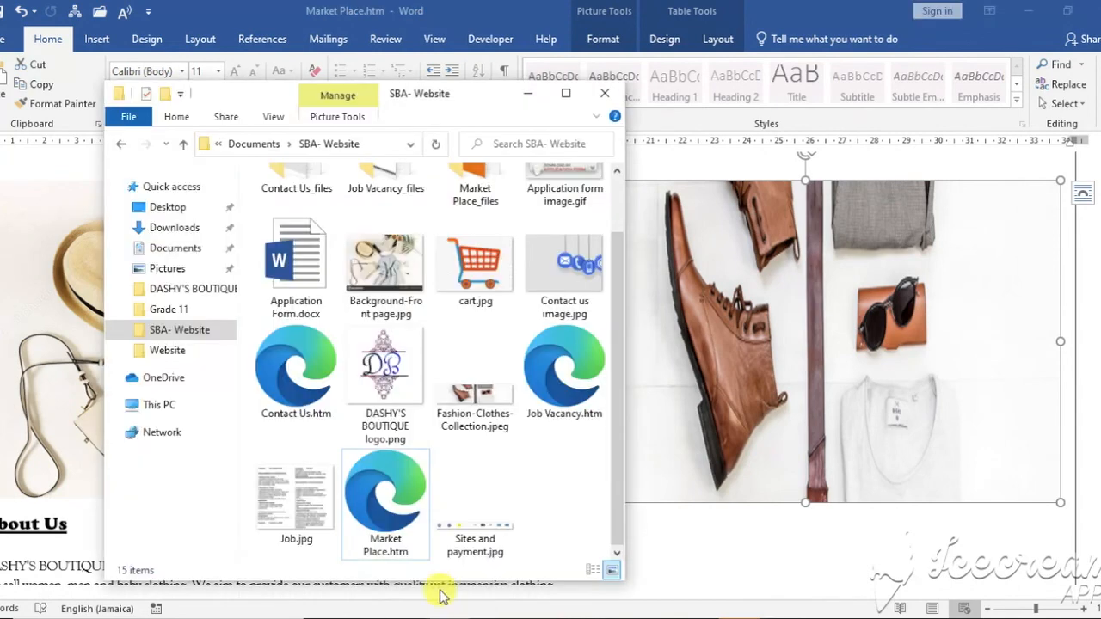
pyautogui.click(387, 523)
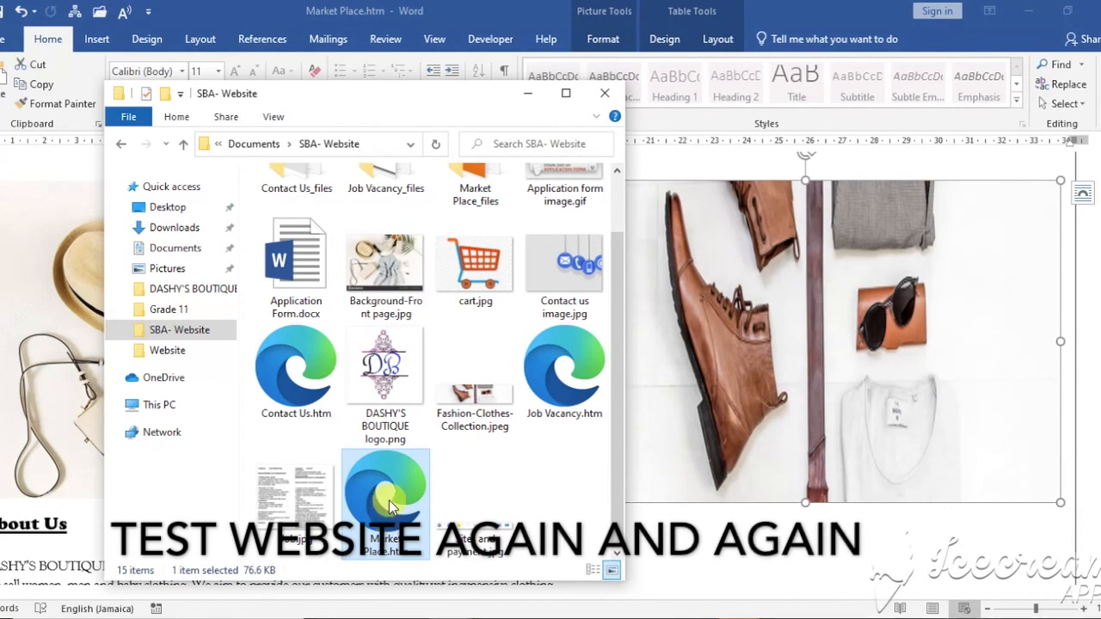
pyautogui.rightClick(388, 502)
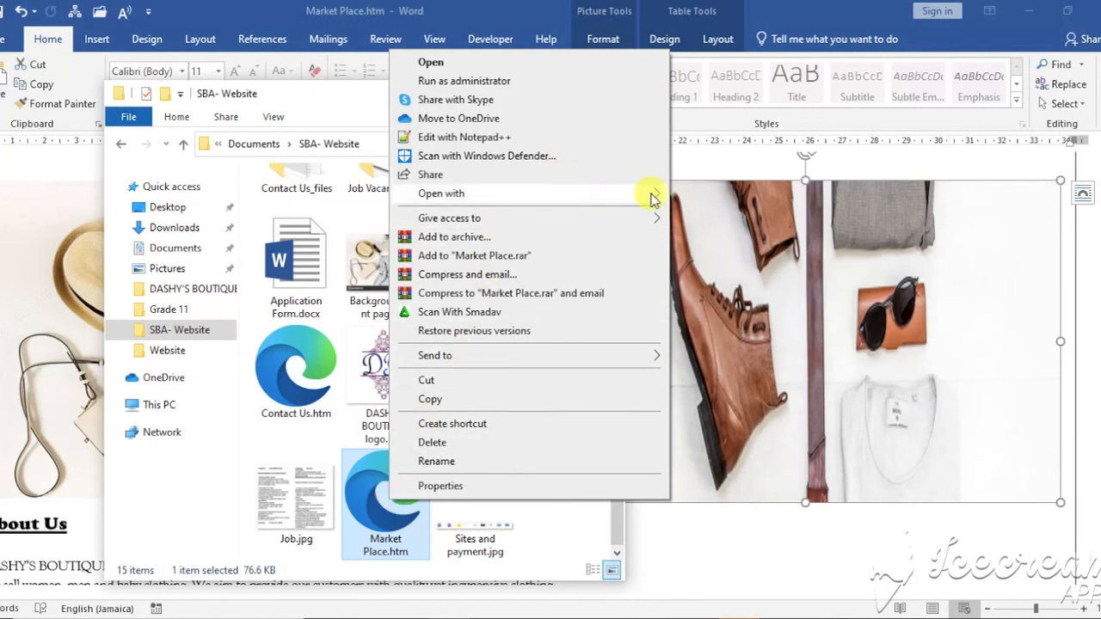
pyautogui.moveTo(652, 196)
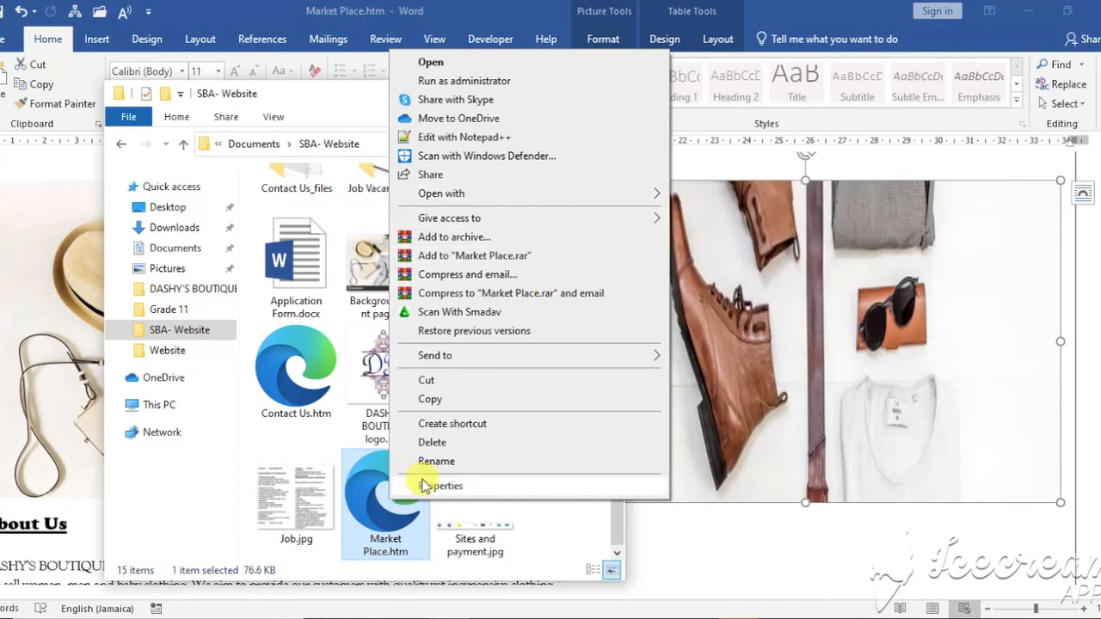
pyautogui.click(363, 519)
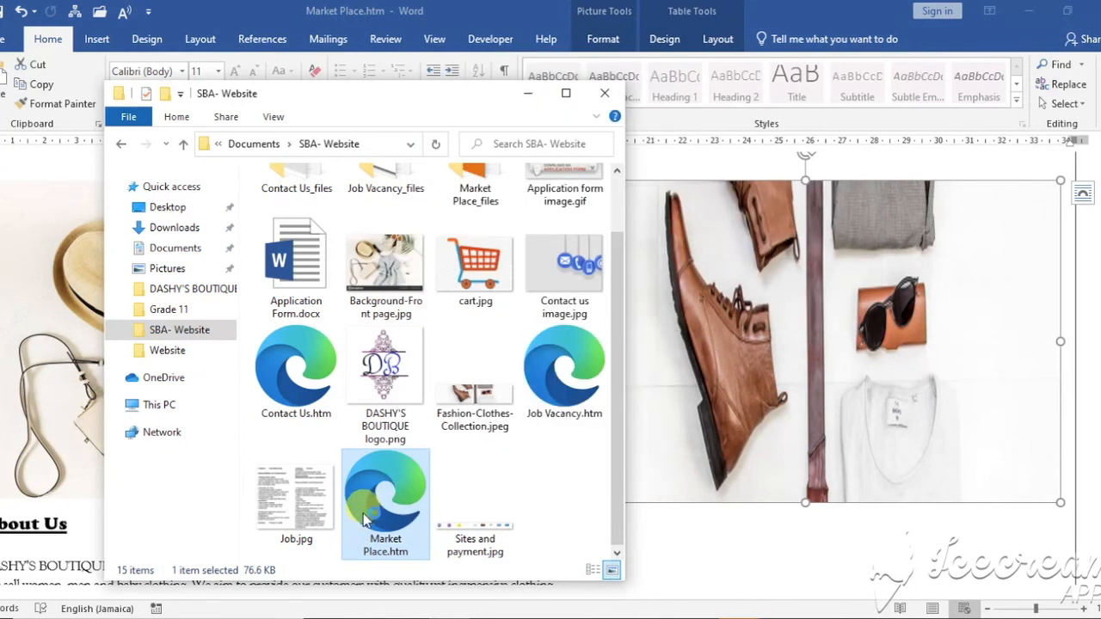
pyautogui.doubleClick(363, 519)
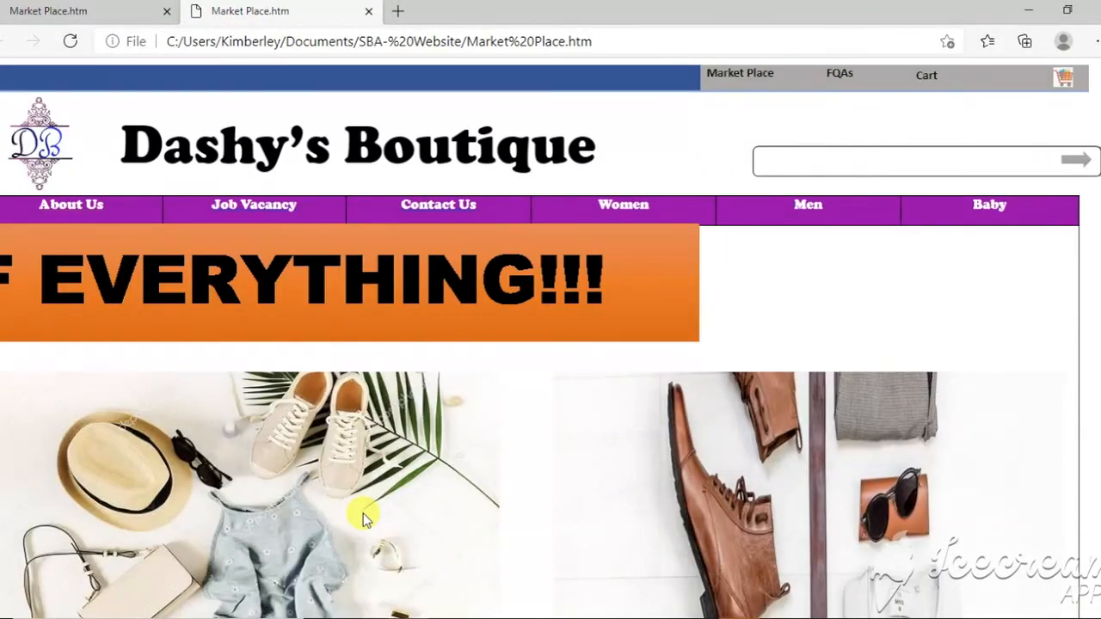